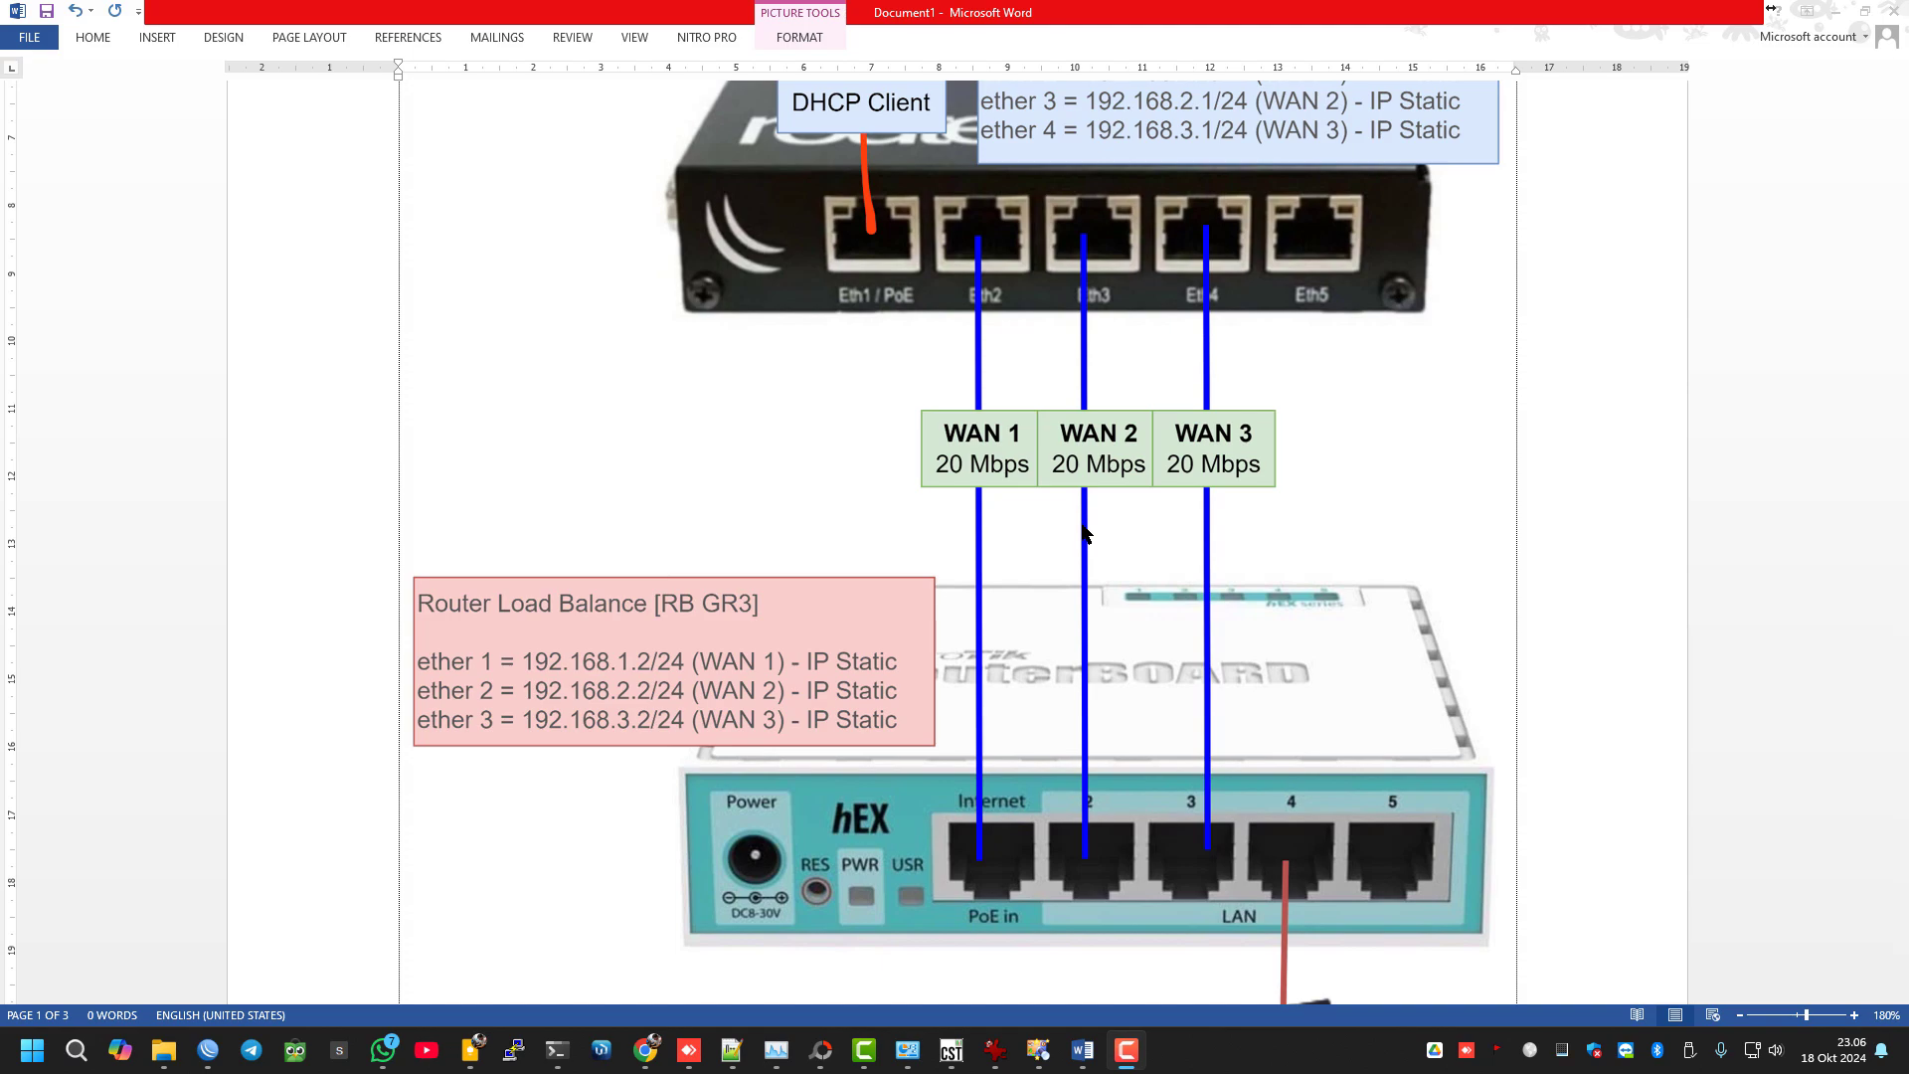
- Look at the router wiring photo at the end of the document, and switch to the main router's WinBox window
{"action": "scroll", "coordinate": [1084, 534], "scroll_direction": "down", "scroll_amount": 20}
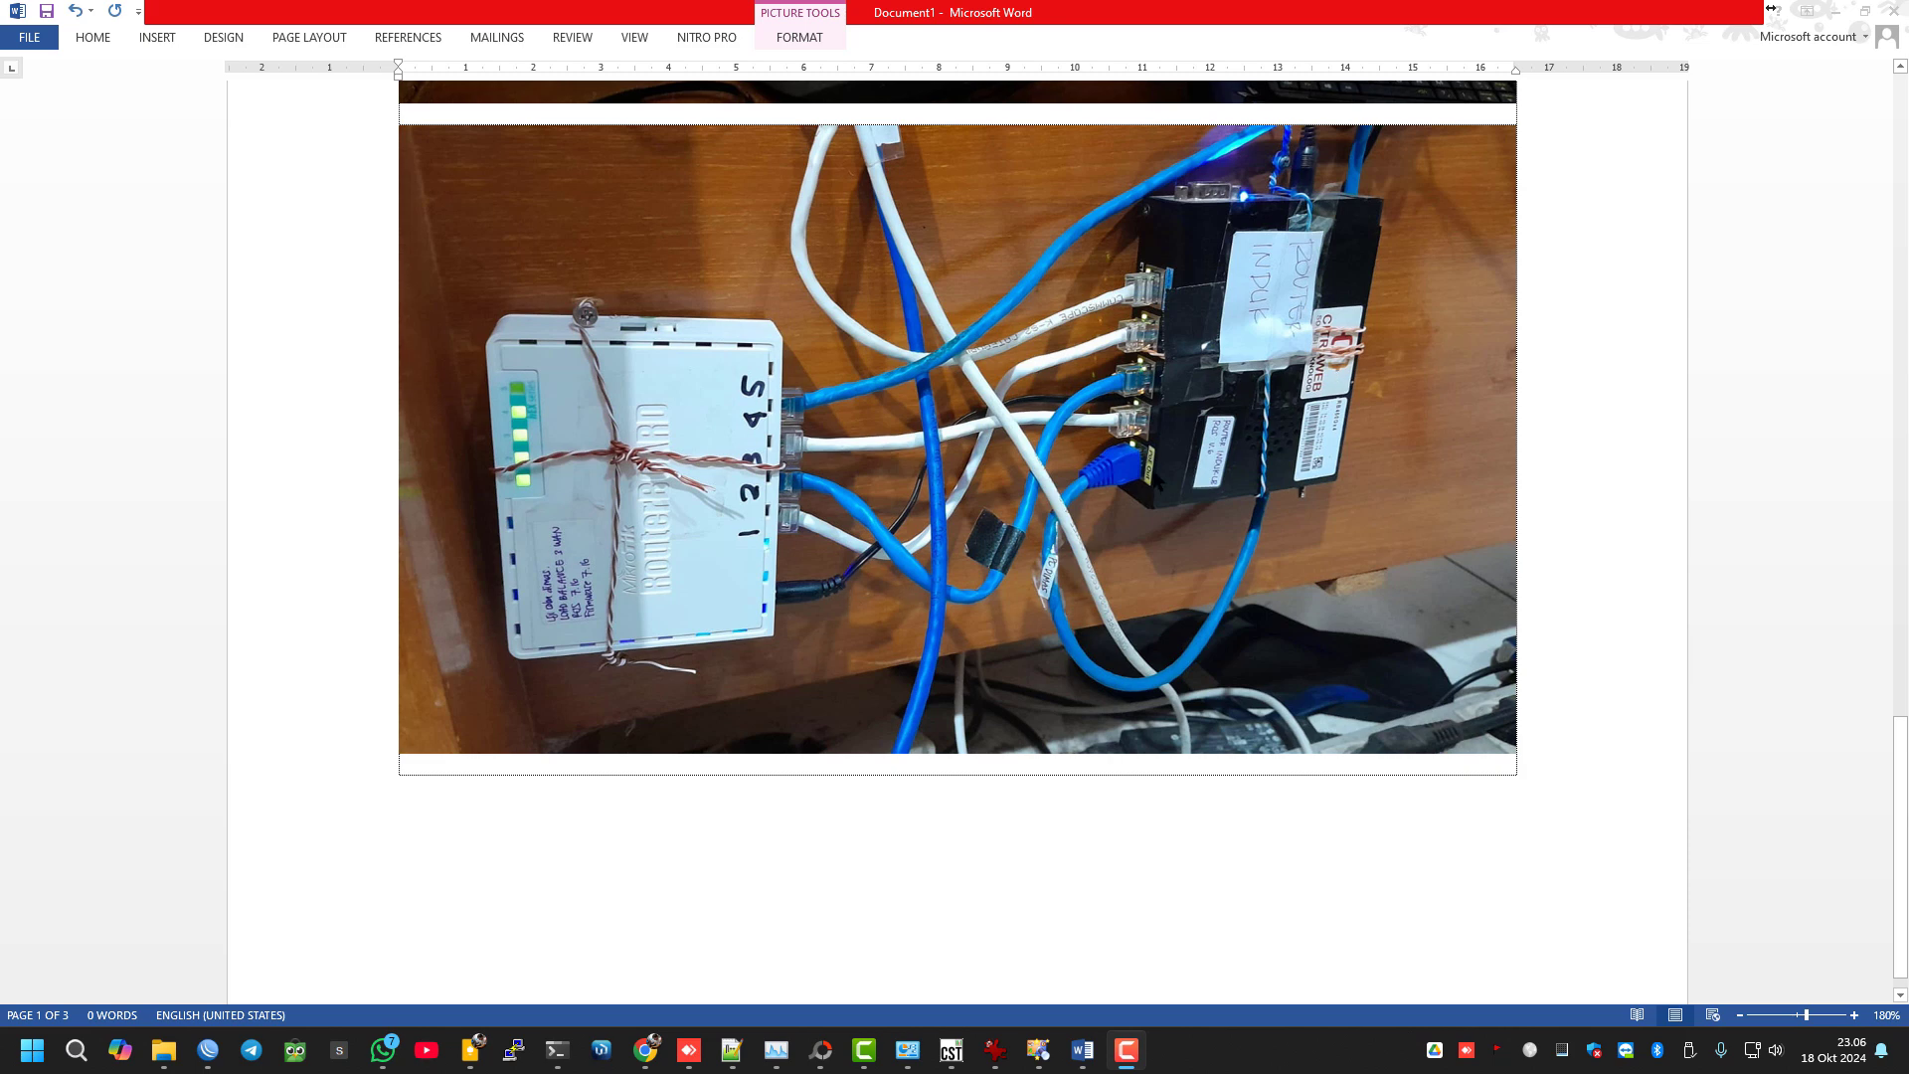
{"action": "left_click", "coordinate": [1836, 12]}
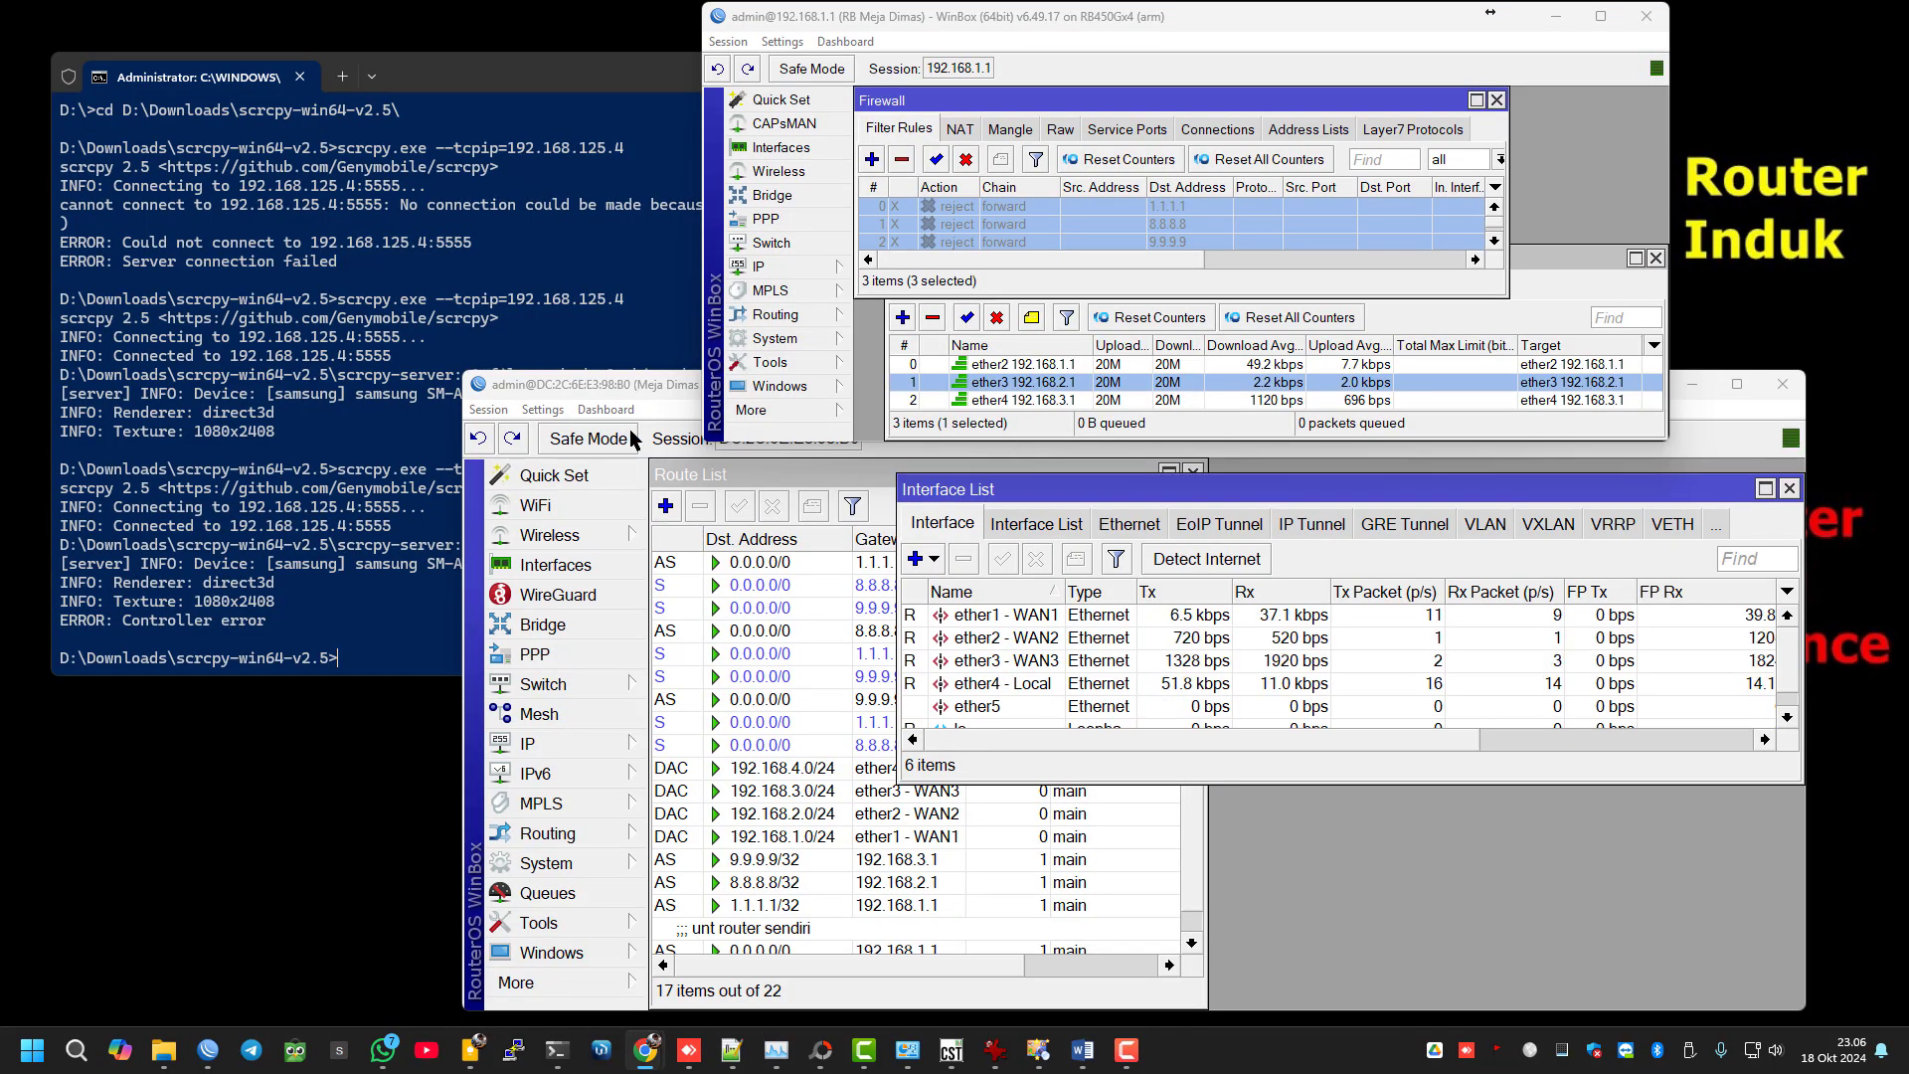
{"action": "left_click", "coordinate": [1103, 18]}
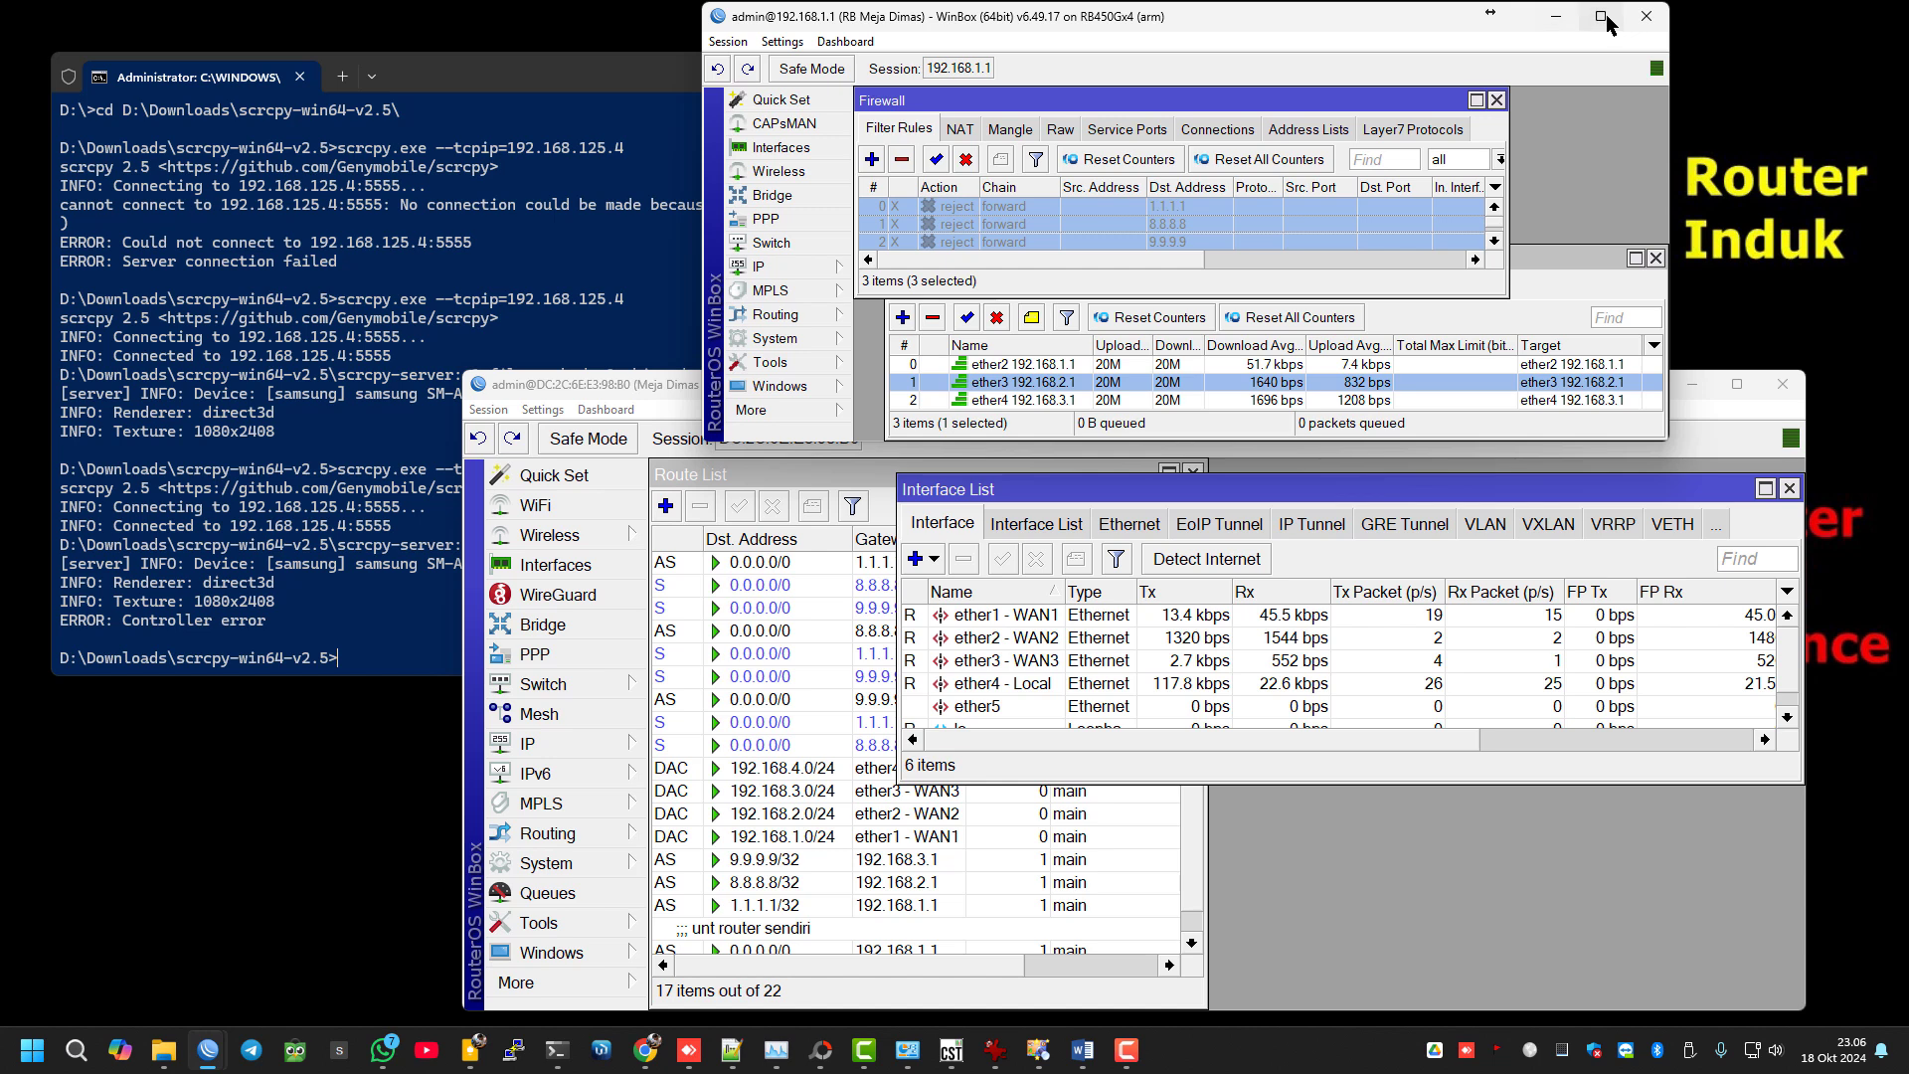
{"action": "mouse_move", "coordinate": [1605, 20]}
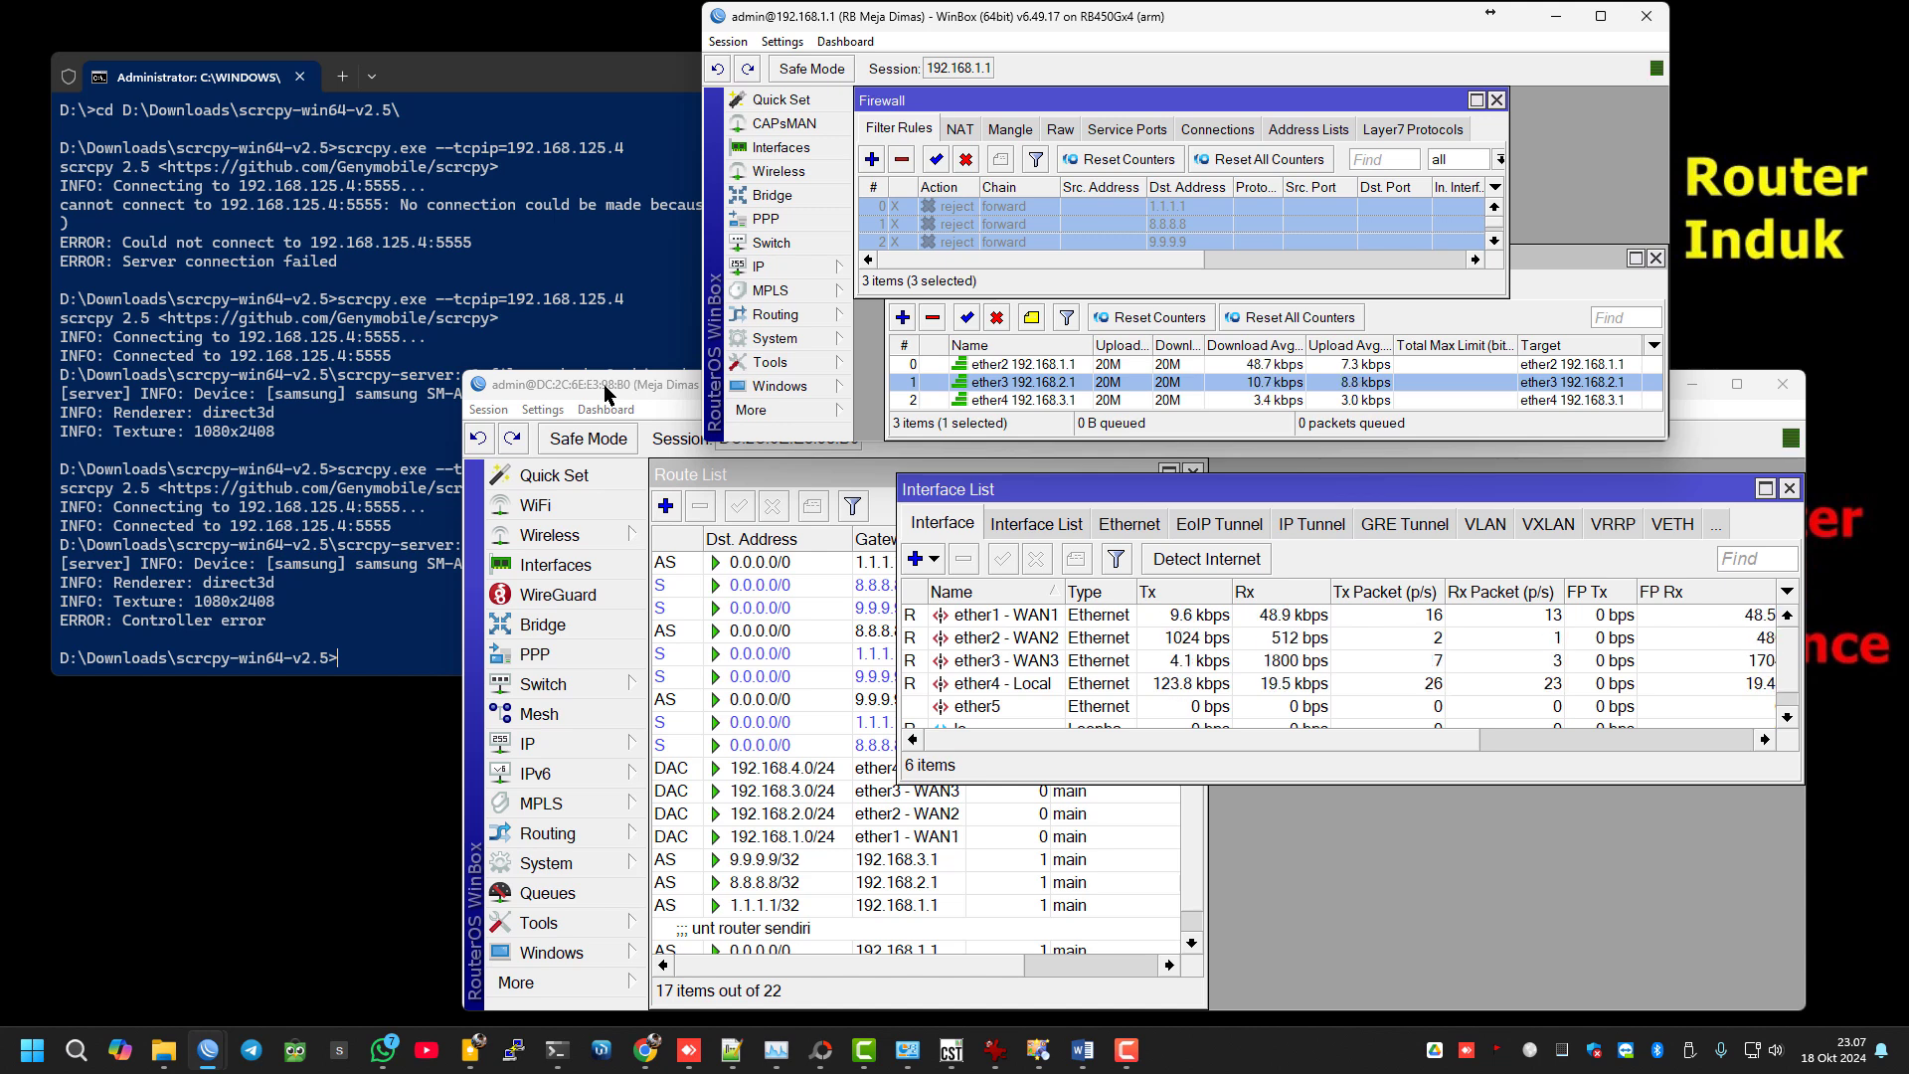
- Clear the terminal window off the desktop so only the two WinBox windows remain in view
{"action": "left_click", "coordinate": [676, 328]}
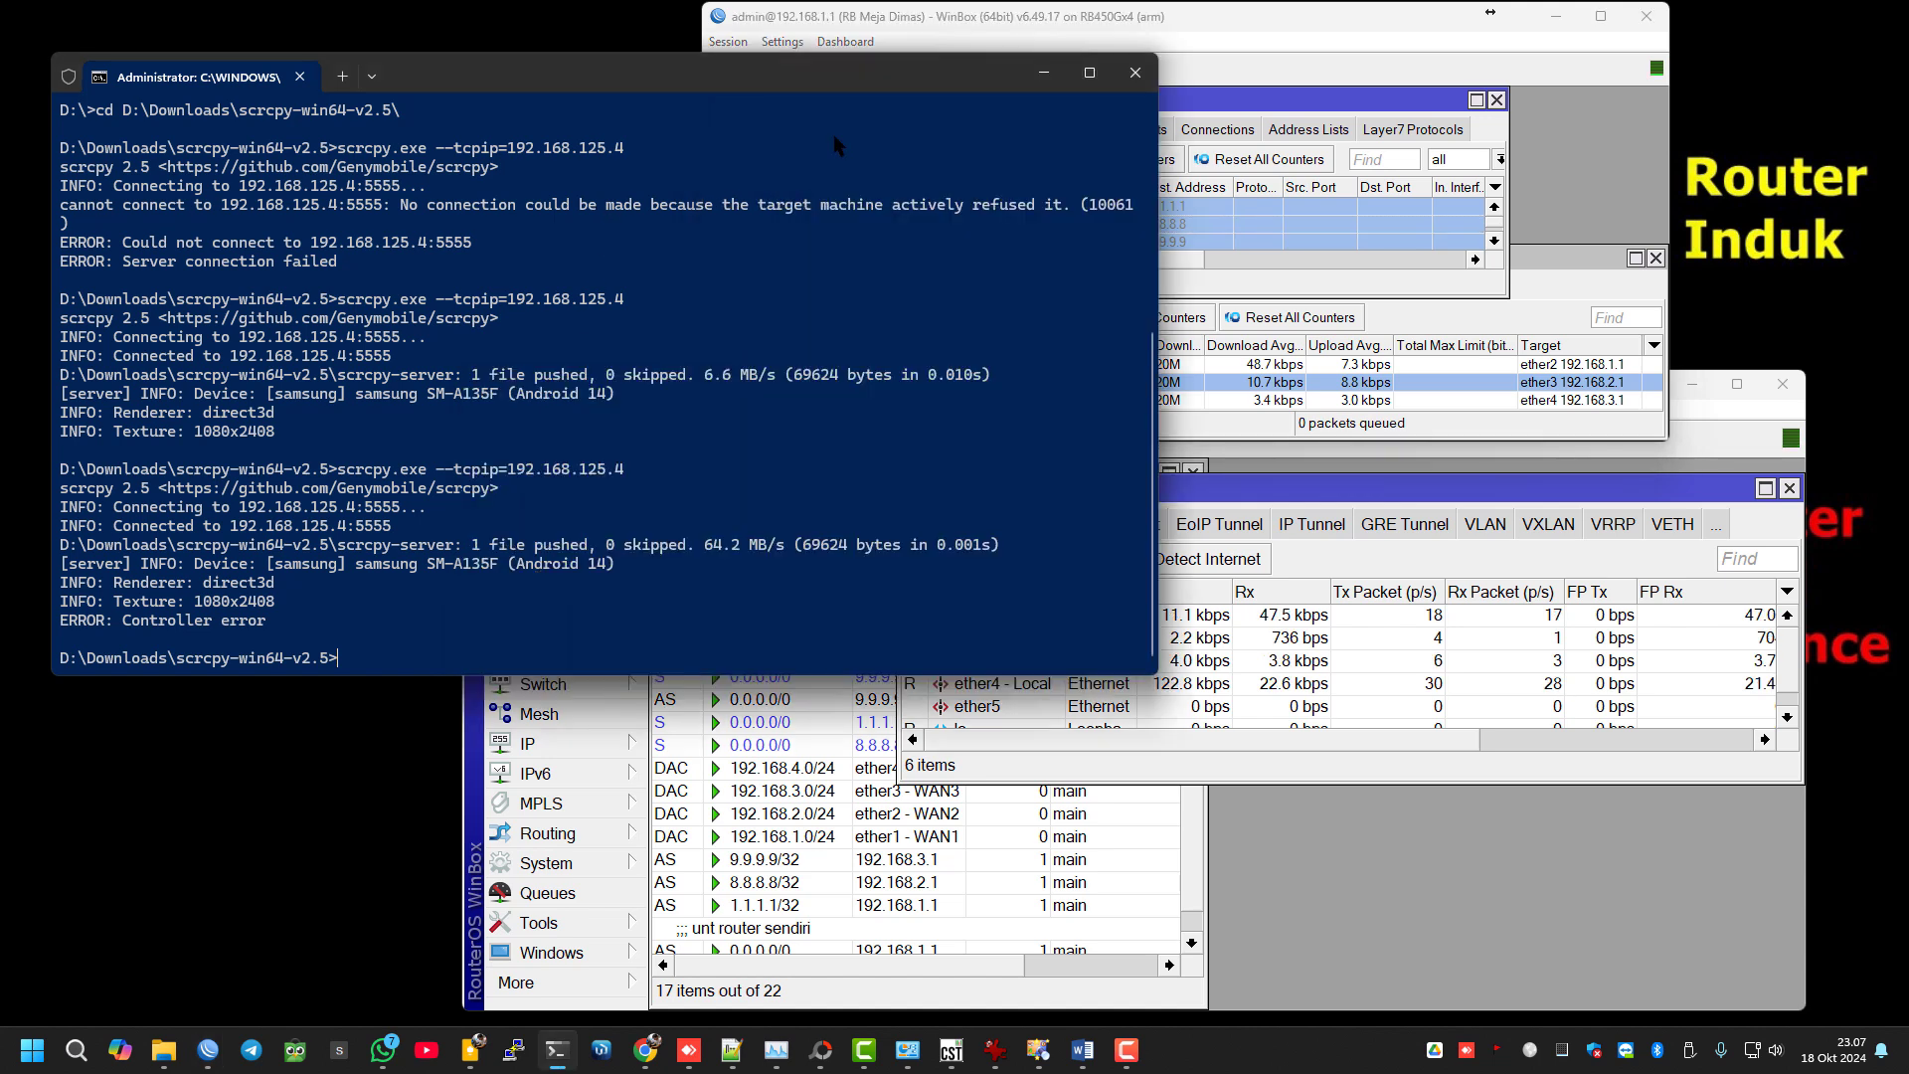
{"action": "left_click", "coordinate": [1117, 72]}
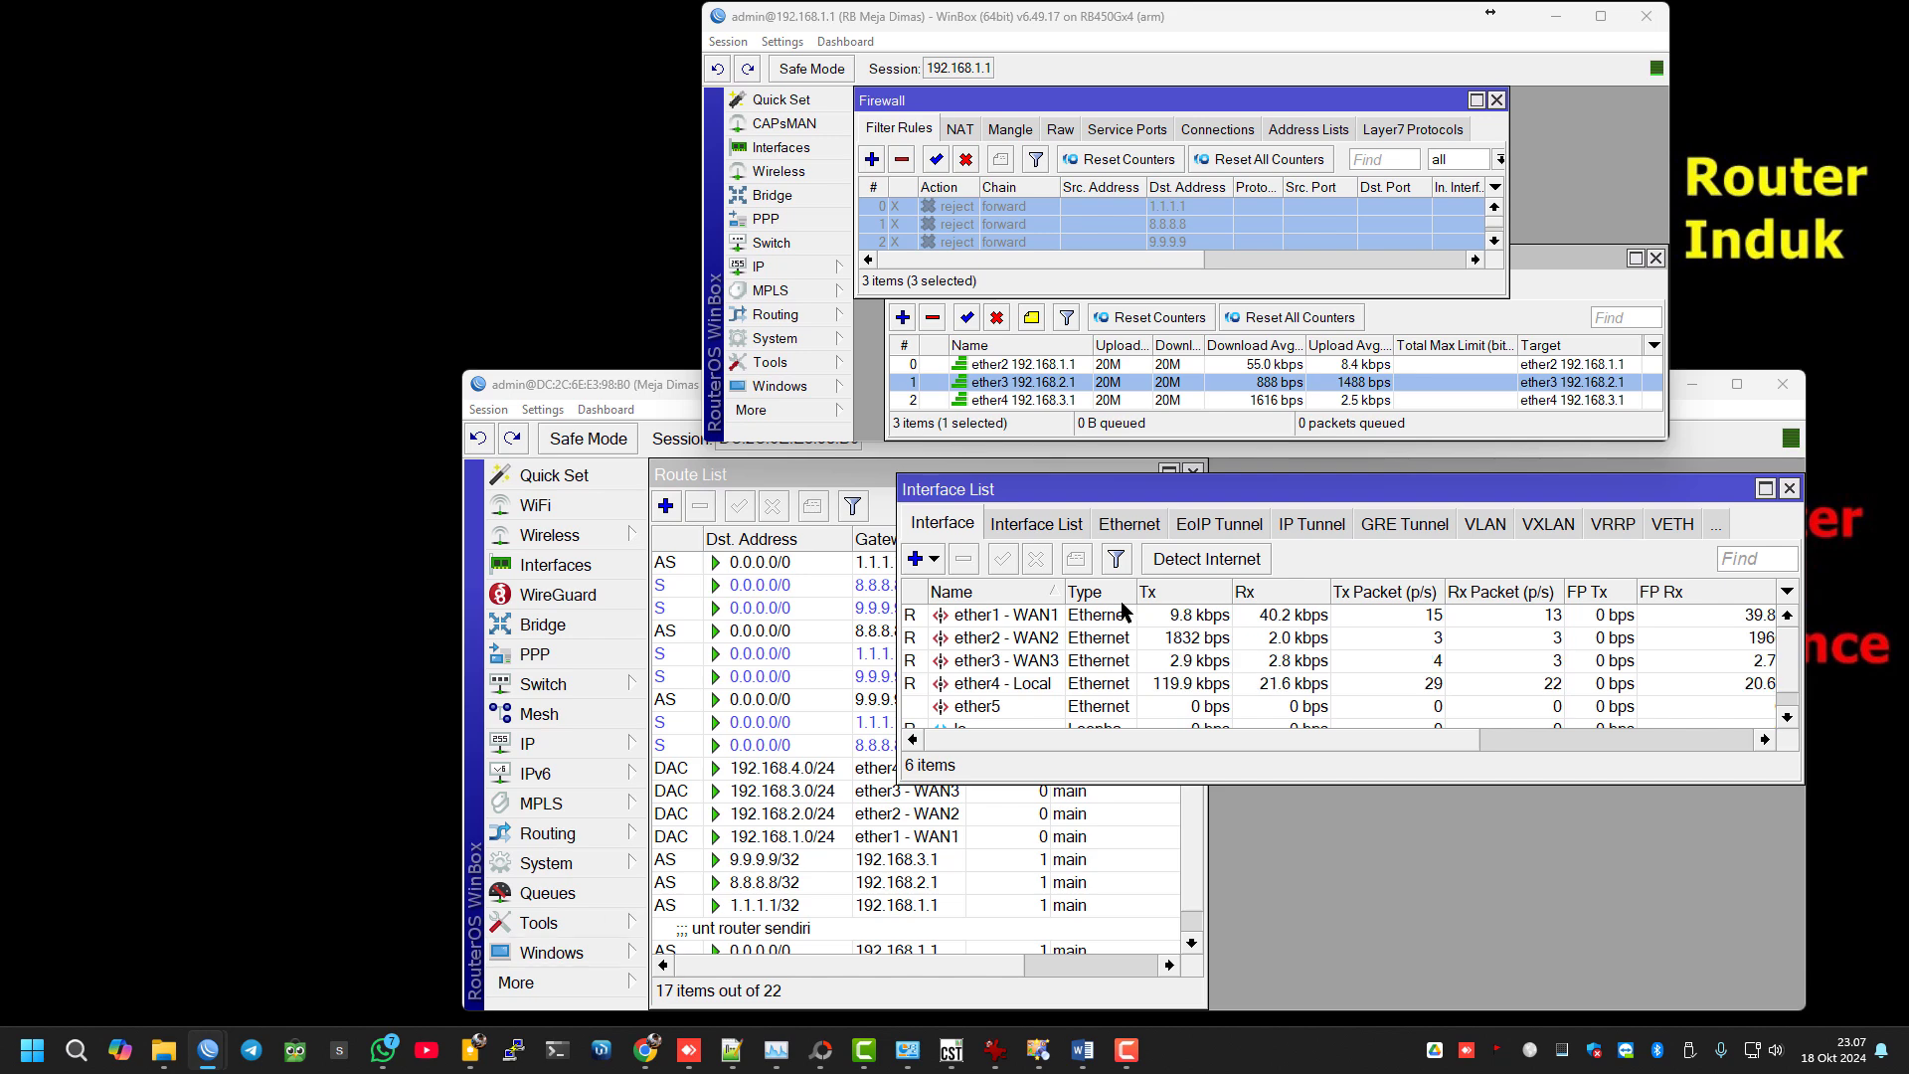
- Launch the Opera browser and place it as a small window beside the WinBox windows
{"action": "mouse_move", "coordinate": [646, 1051]}
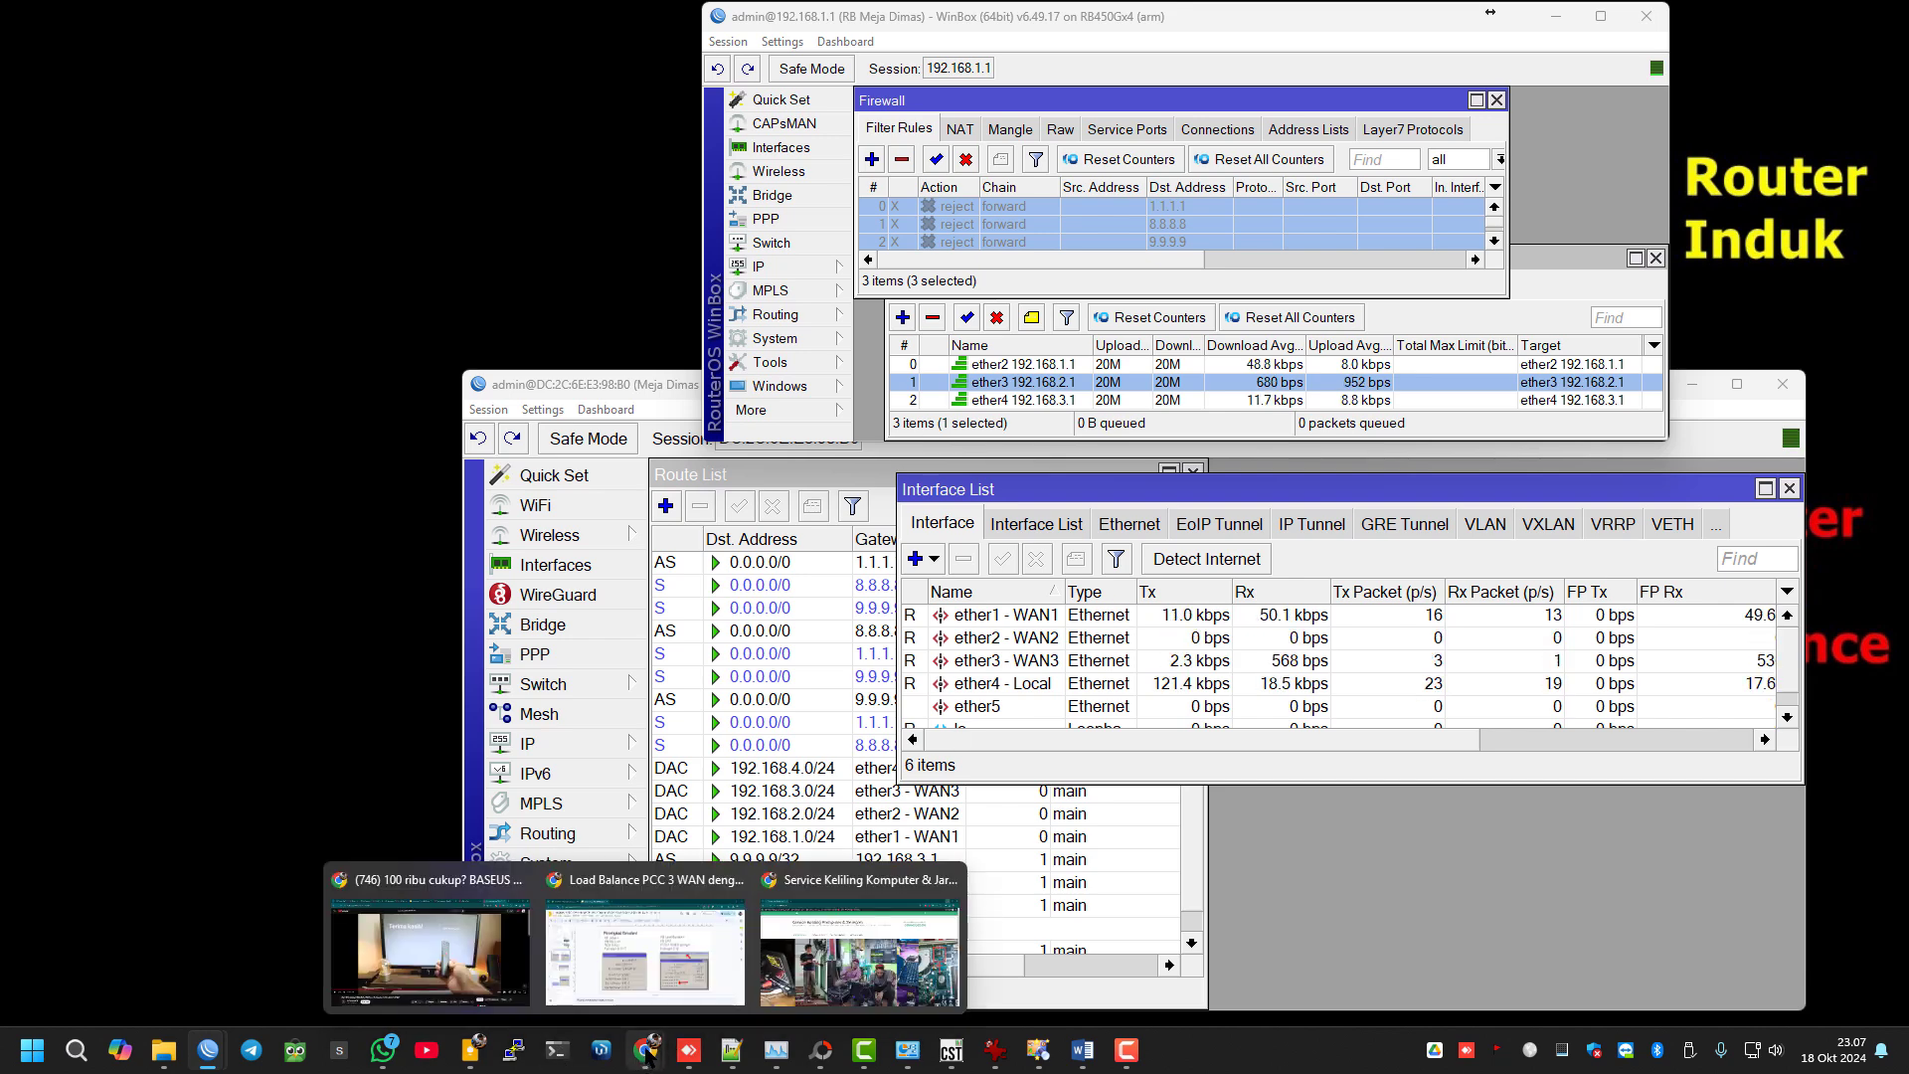
{"action": "key", "text": "super+r"}
{"action": "type", "text": "winword"}
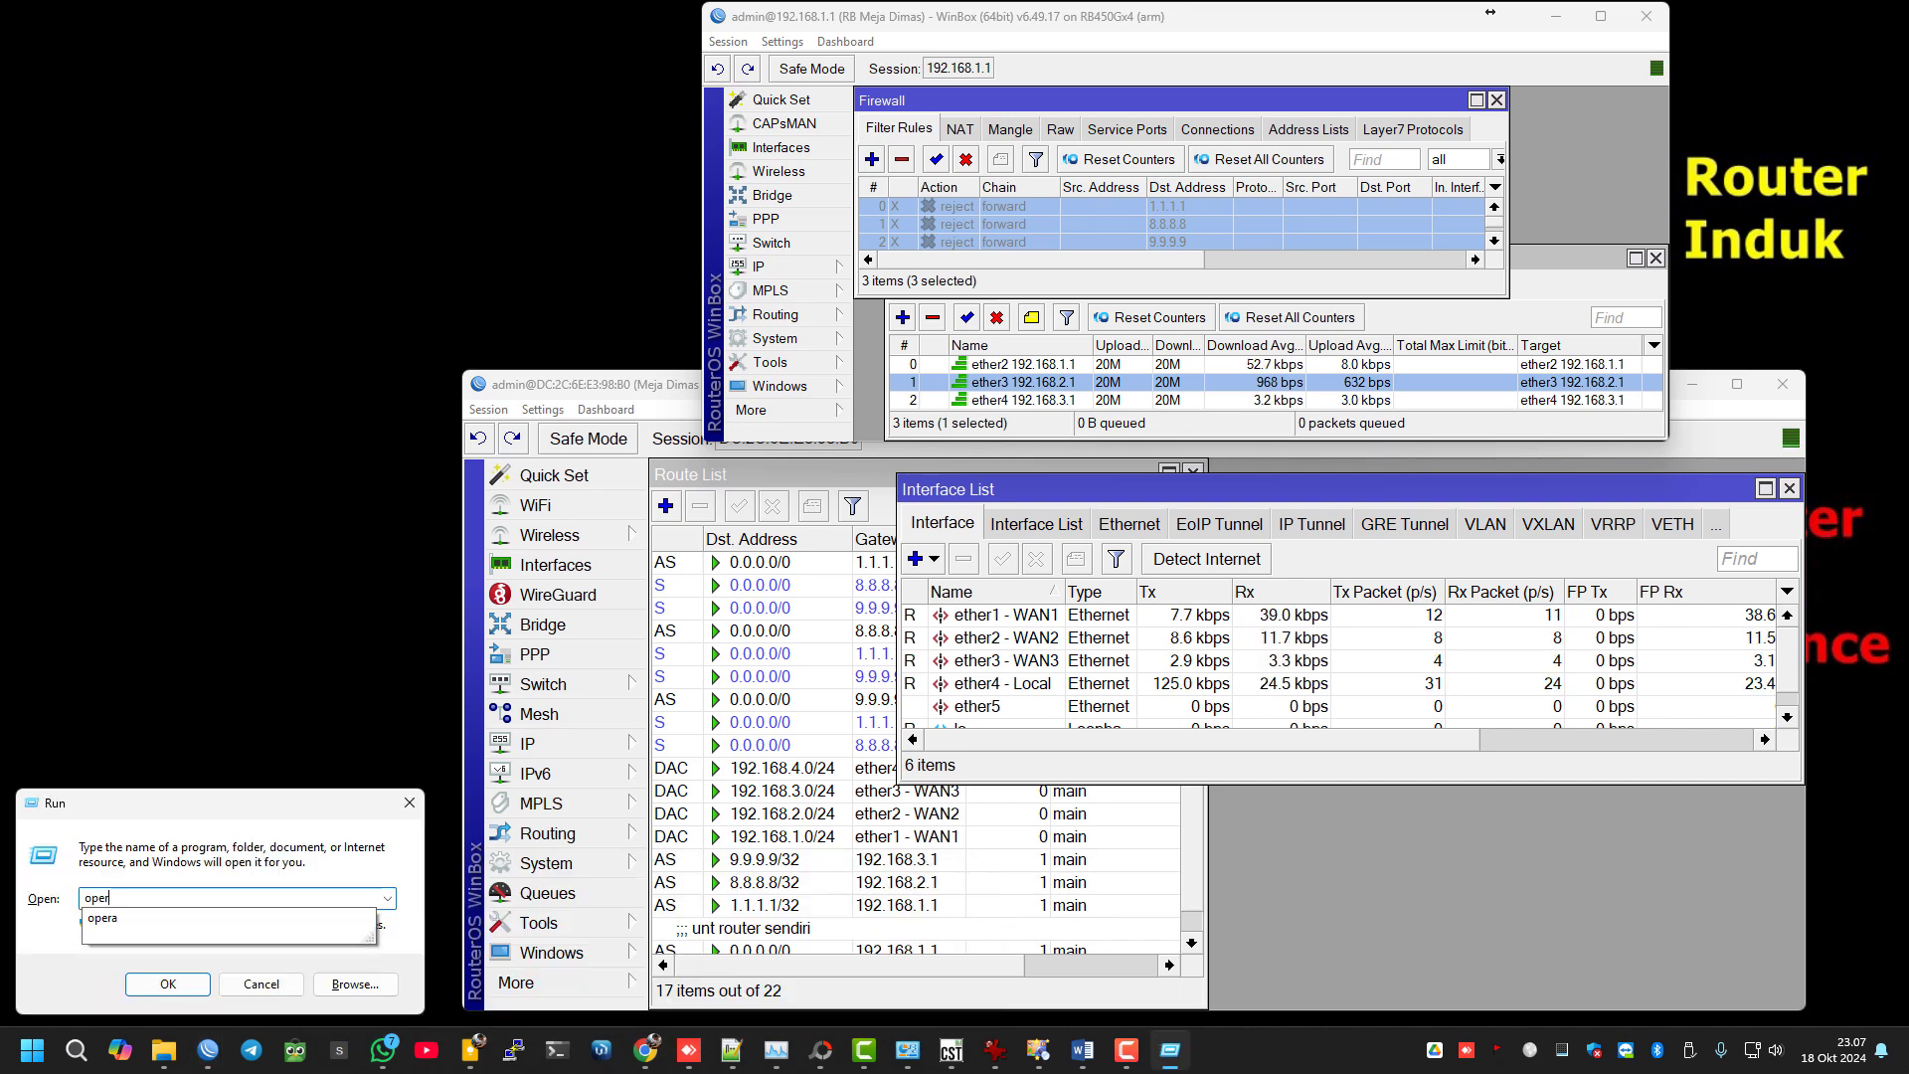
{"action": "key", "text": "Return"}
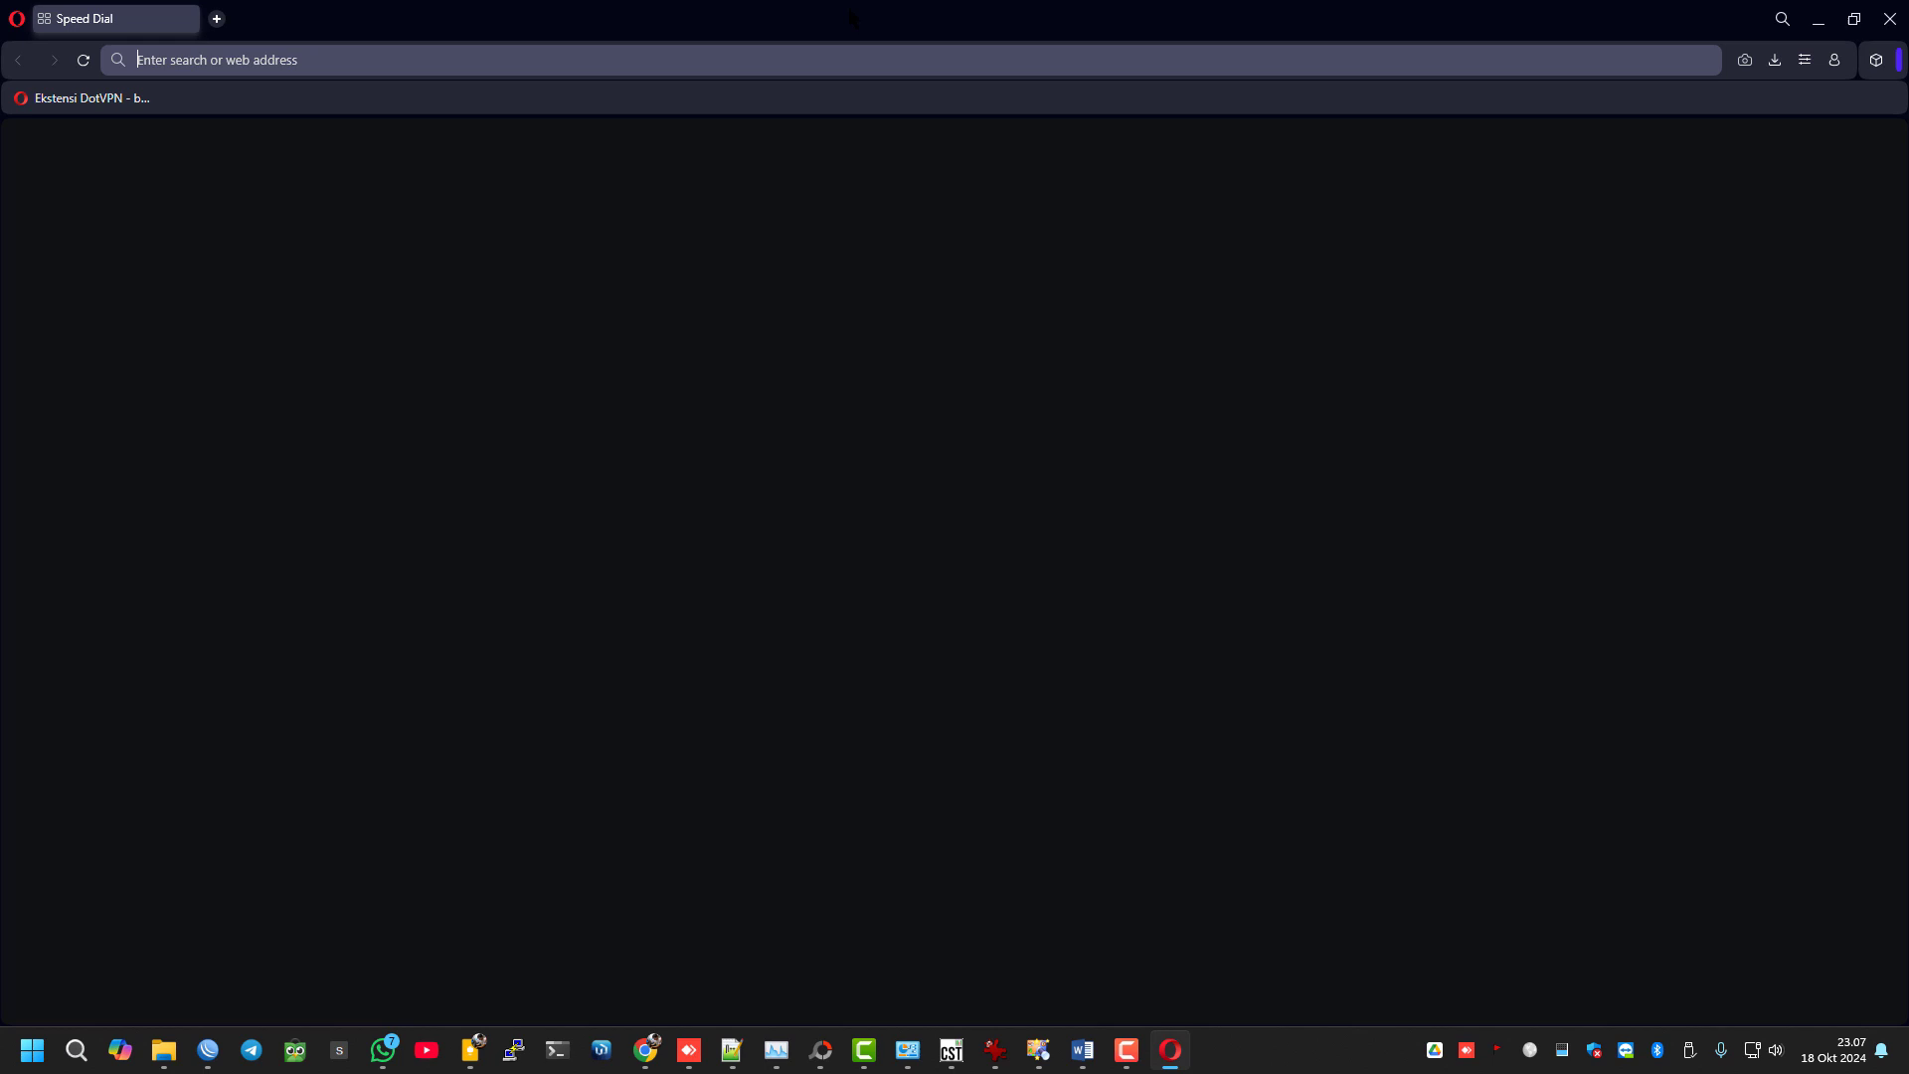
{"action": "double_click", "coordinate": [853, 18]}
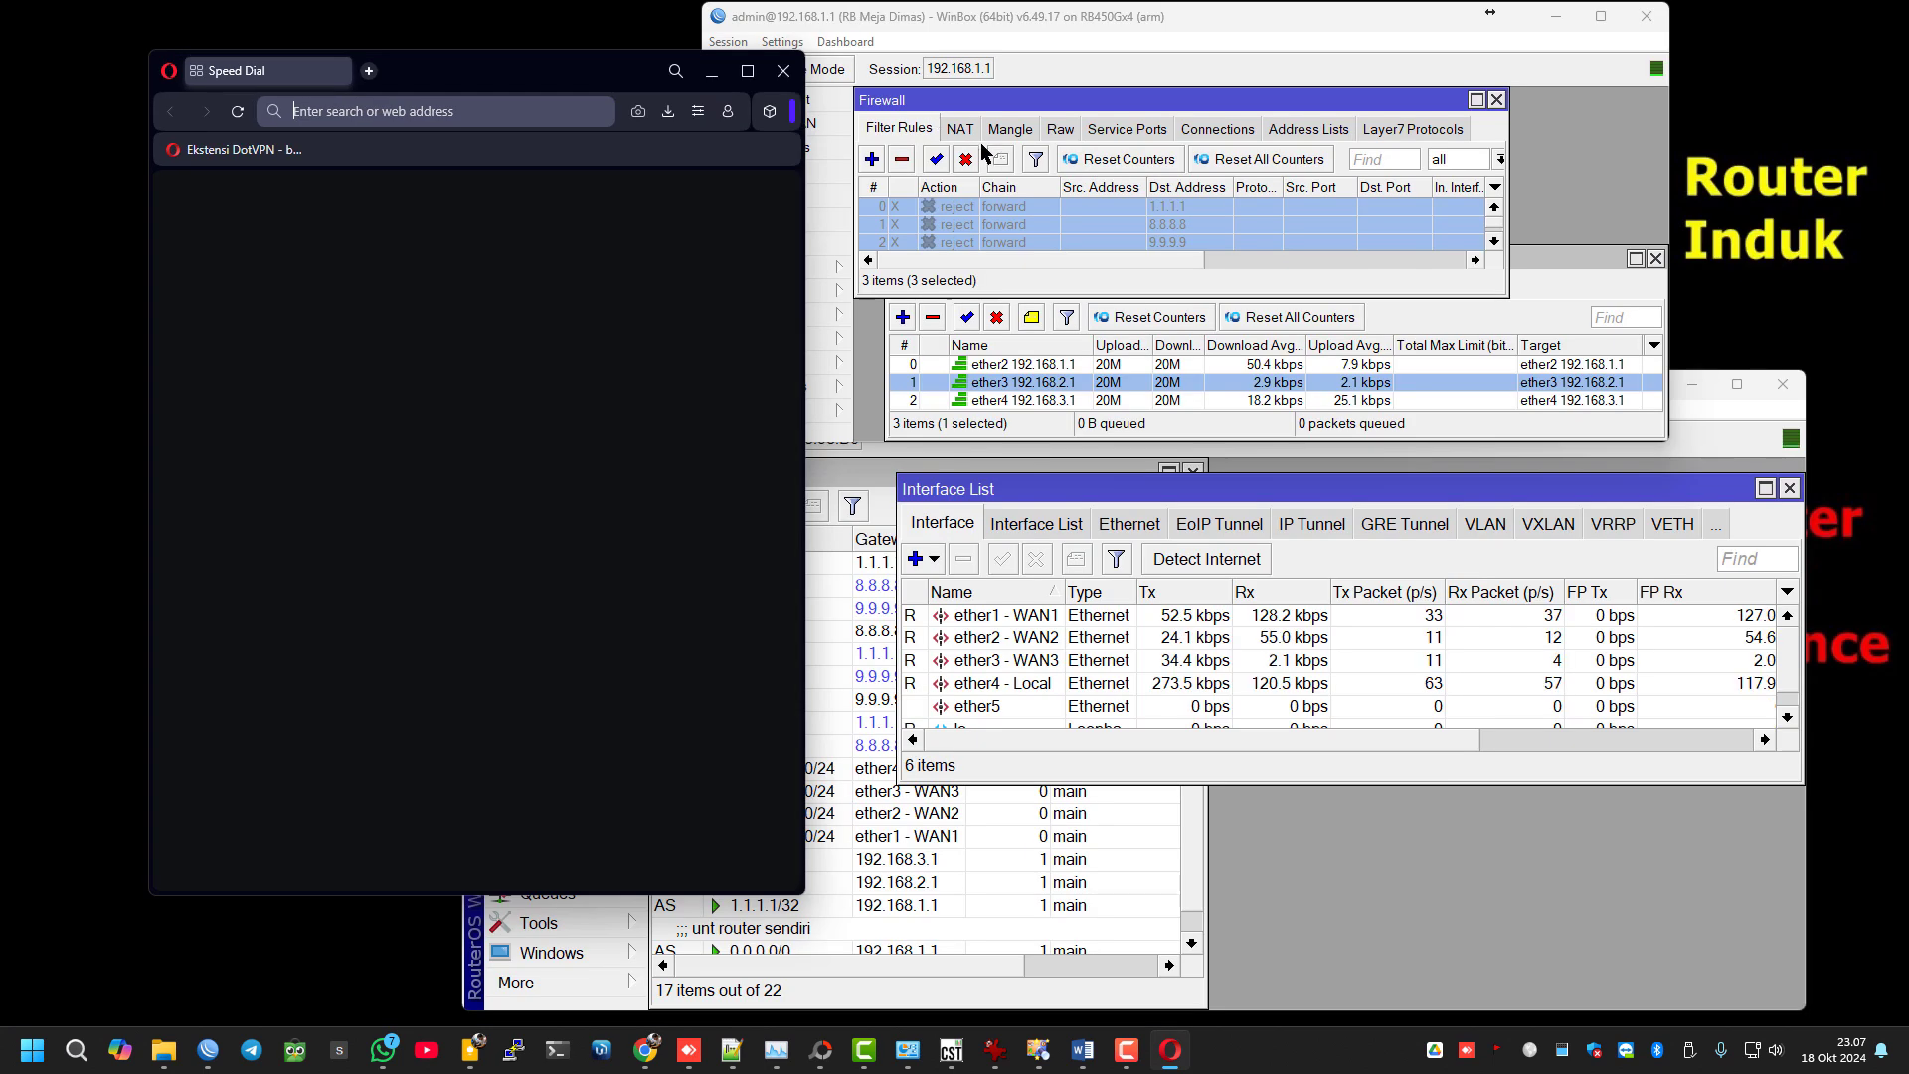
{"action": "left_click_drag", "start_coordinate": [416, 49], "coordinate": [418, 64]}
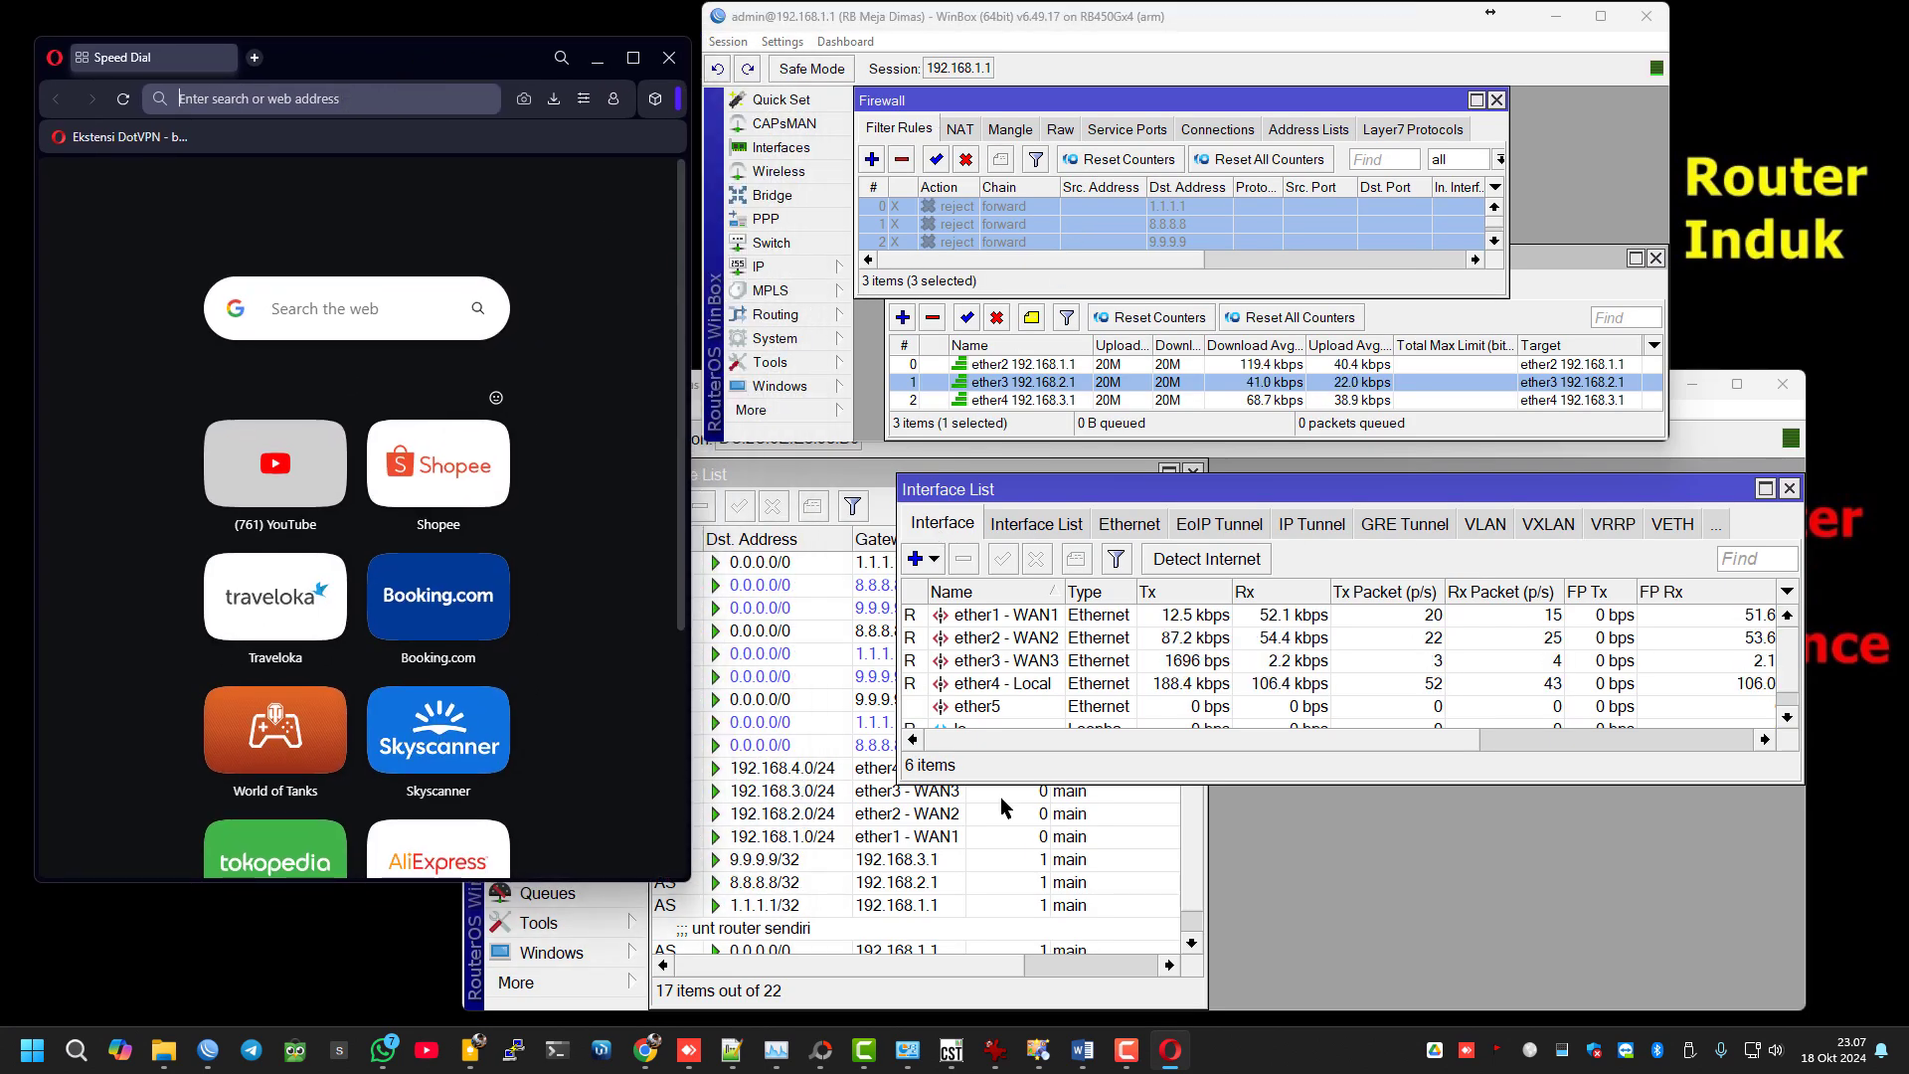
- Open the local speed test page at 192.168.125.6 in the browser
{"action": "left_click", "coordinate": [308, 102]}
{"action": "type", "text": "192.168."}
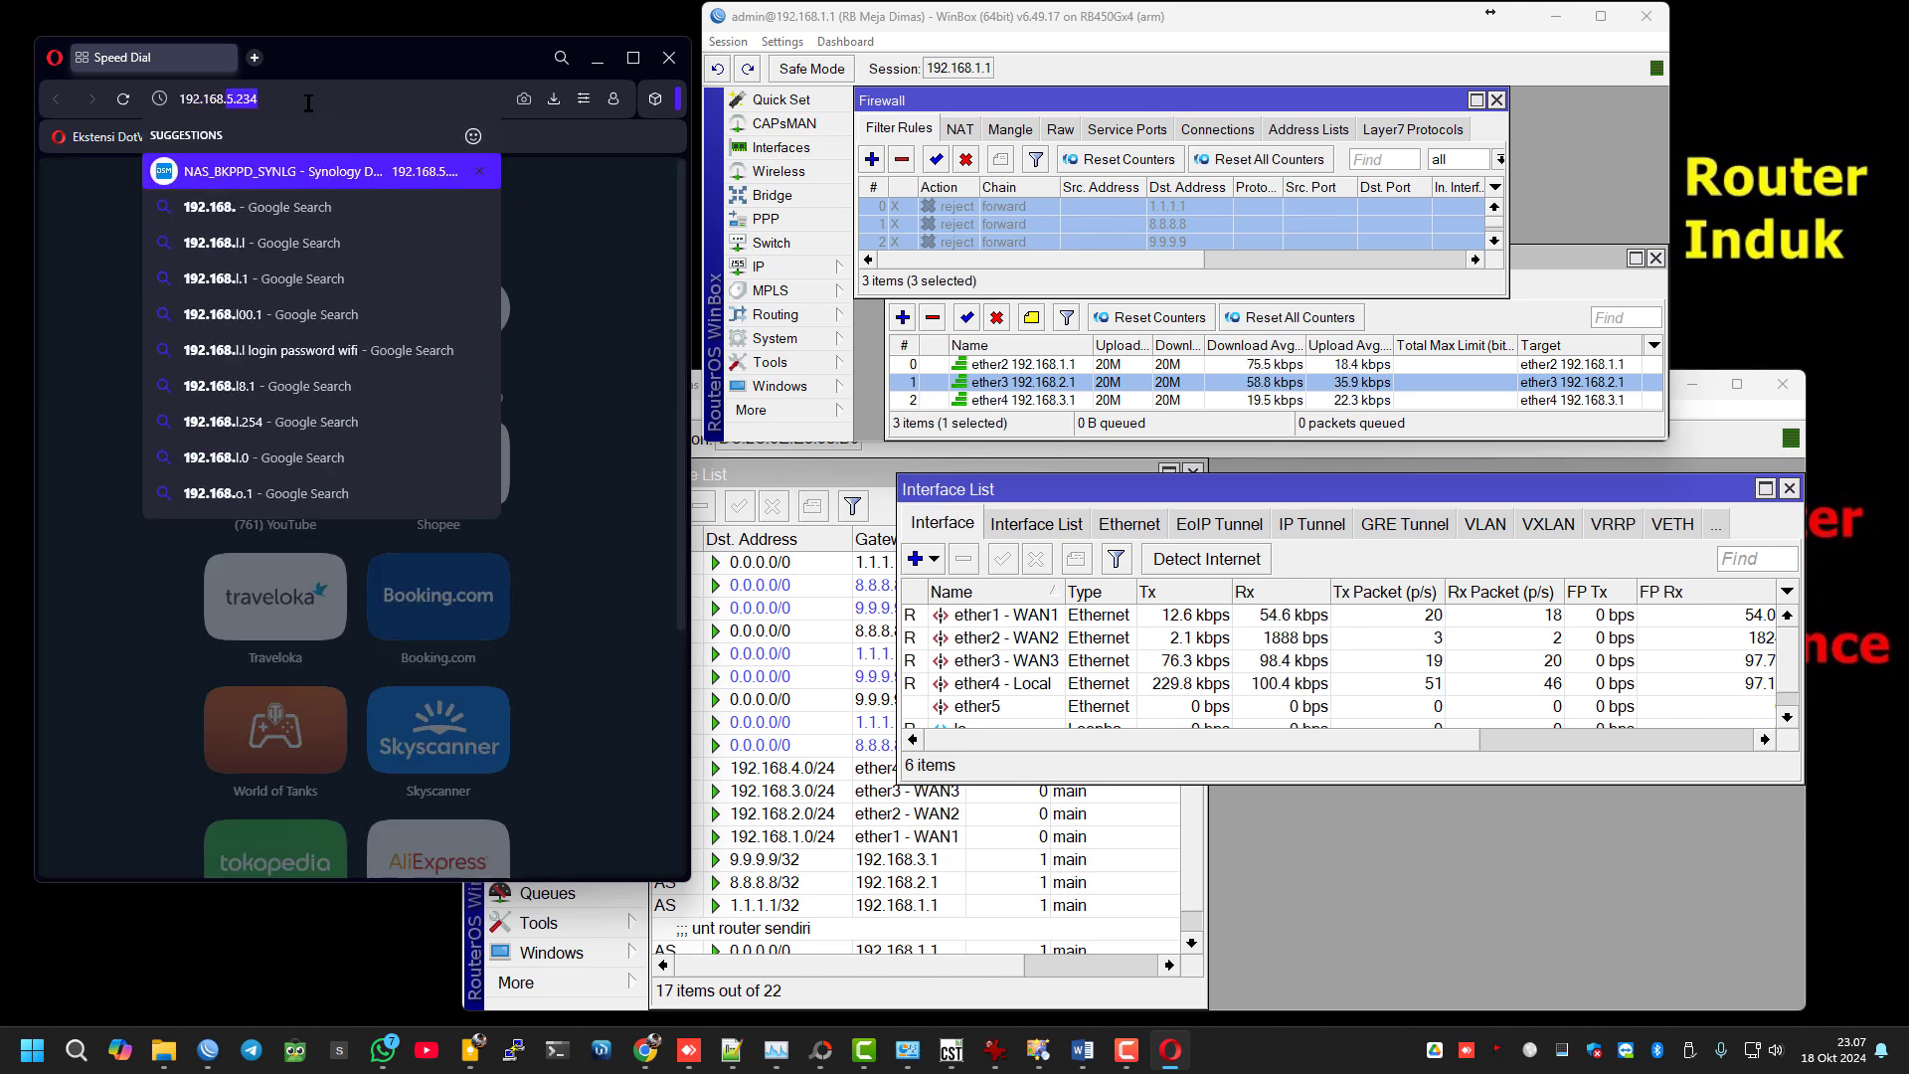
{"action": "type", "text": "125.6"}
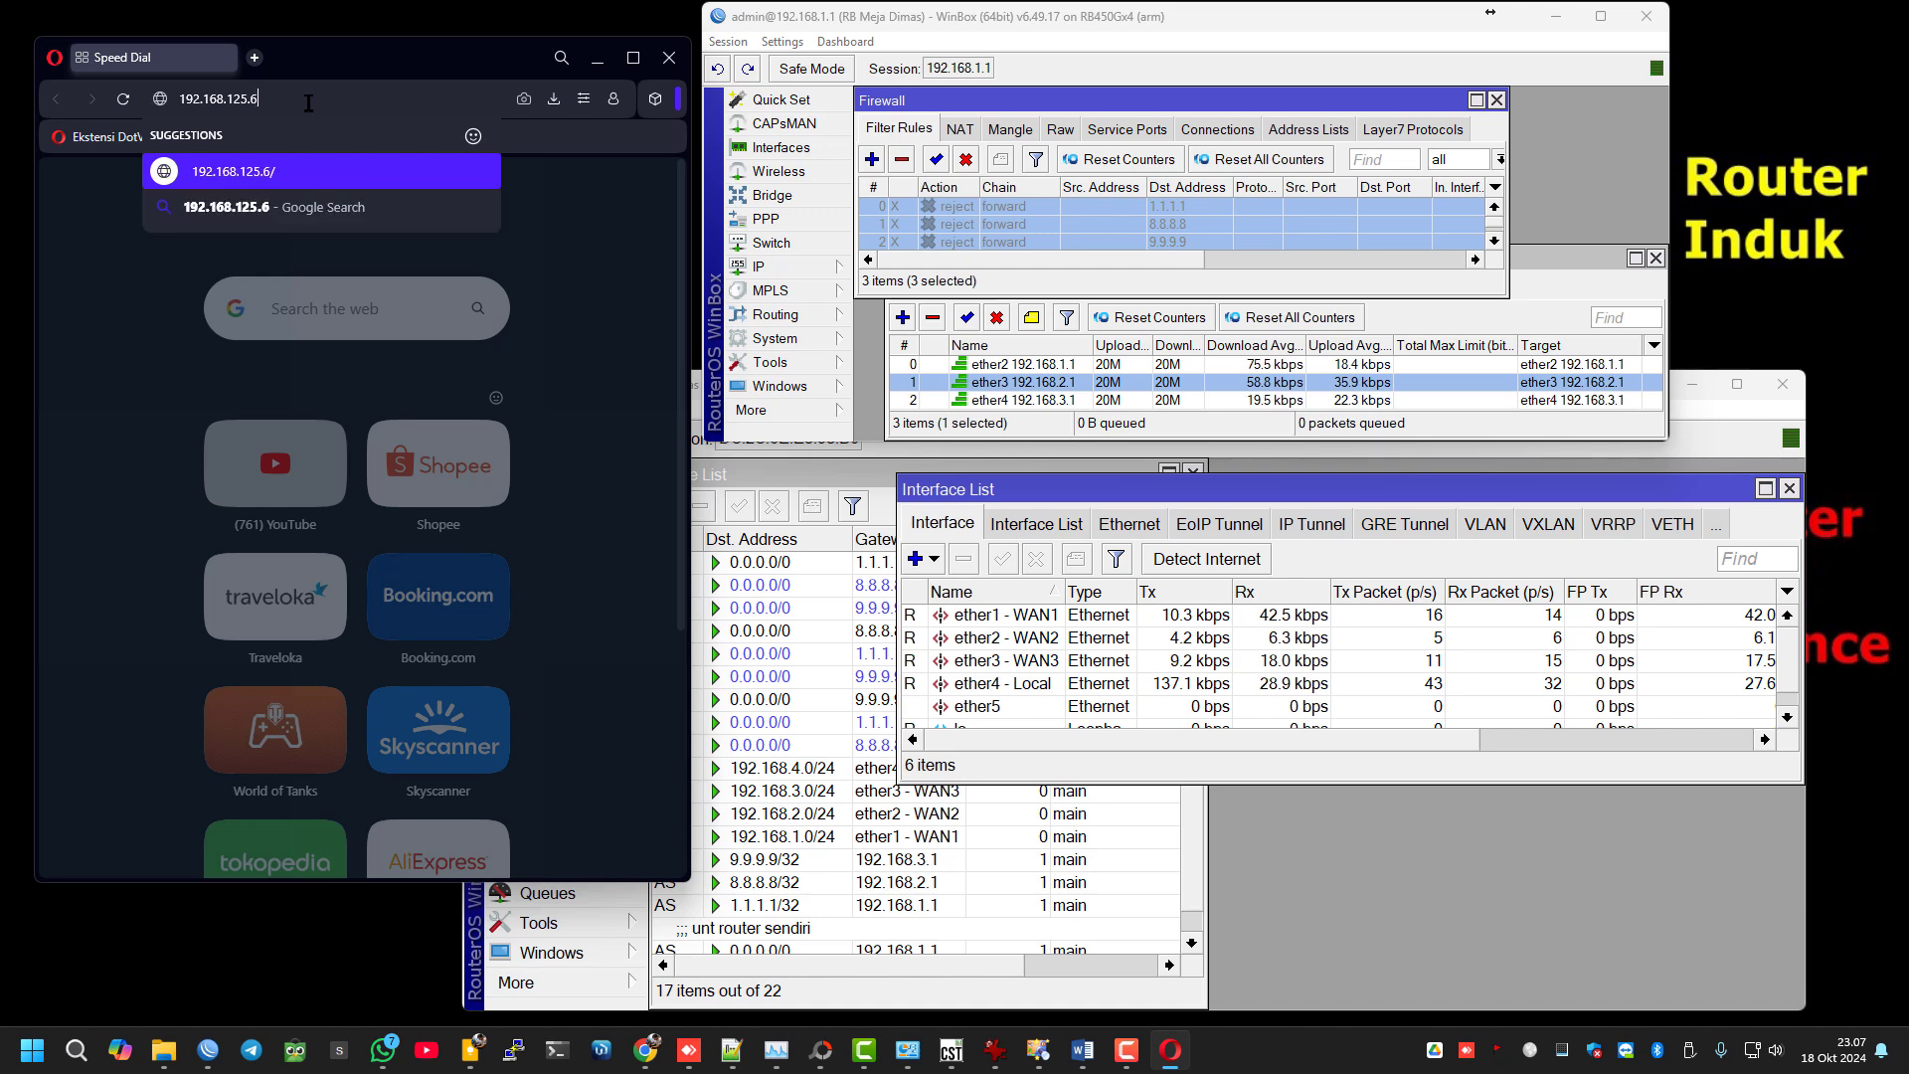
{"action": "key", "text": "Return"}
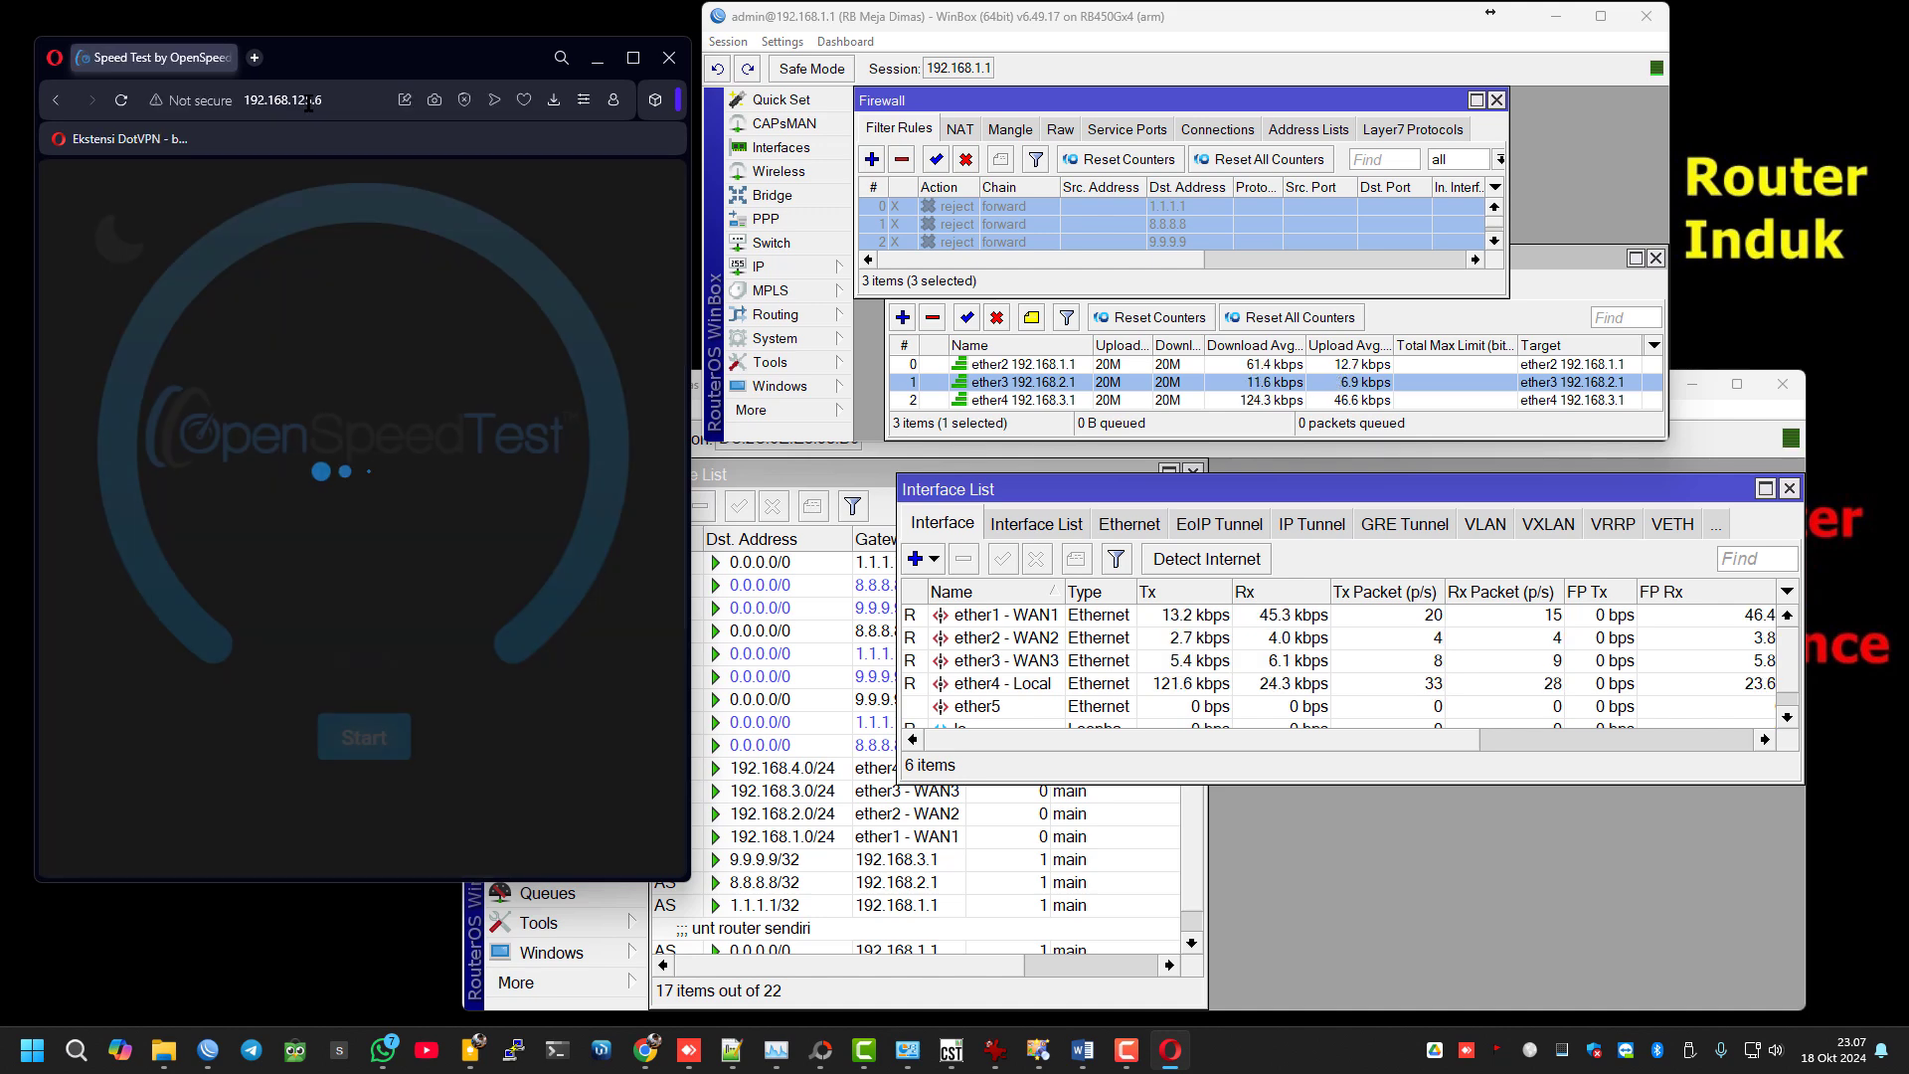
- Adjust the speed test browser's window size and shift it further away from the WinBox windows
{"action": "left_click", "coordinate": [1563, 877]}
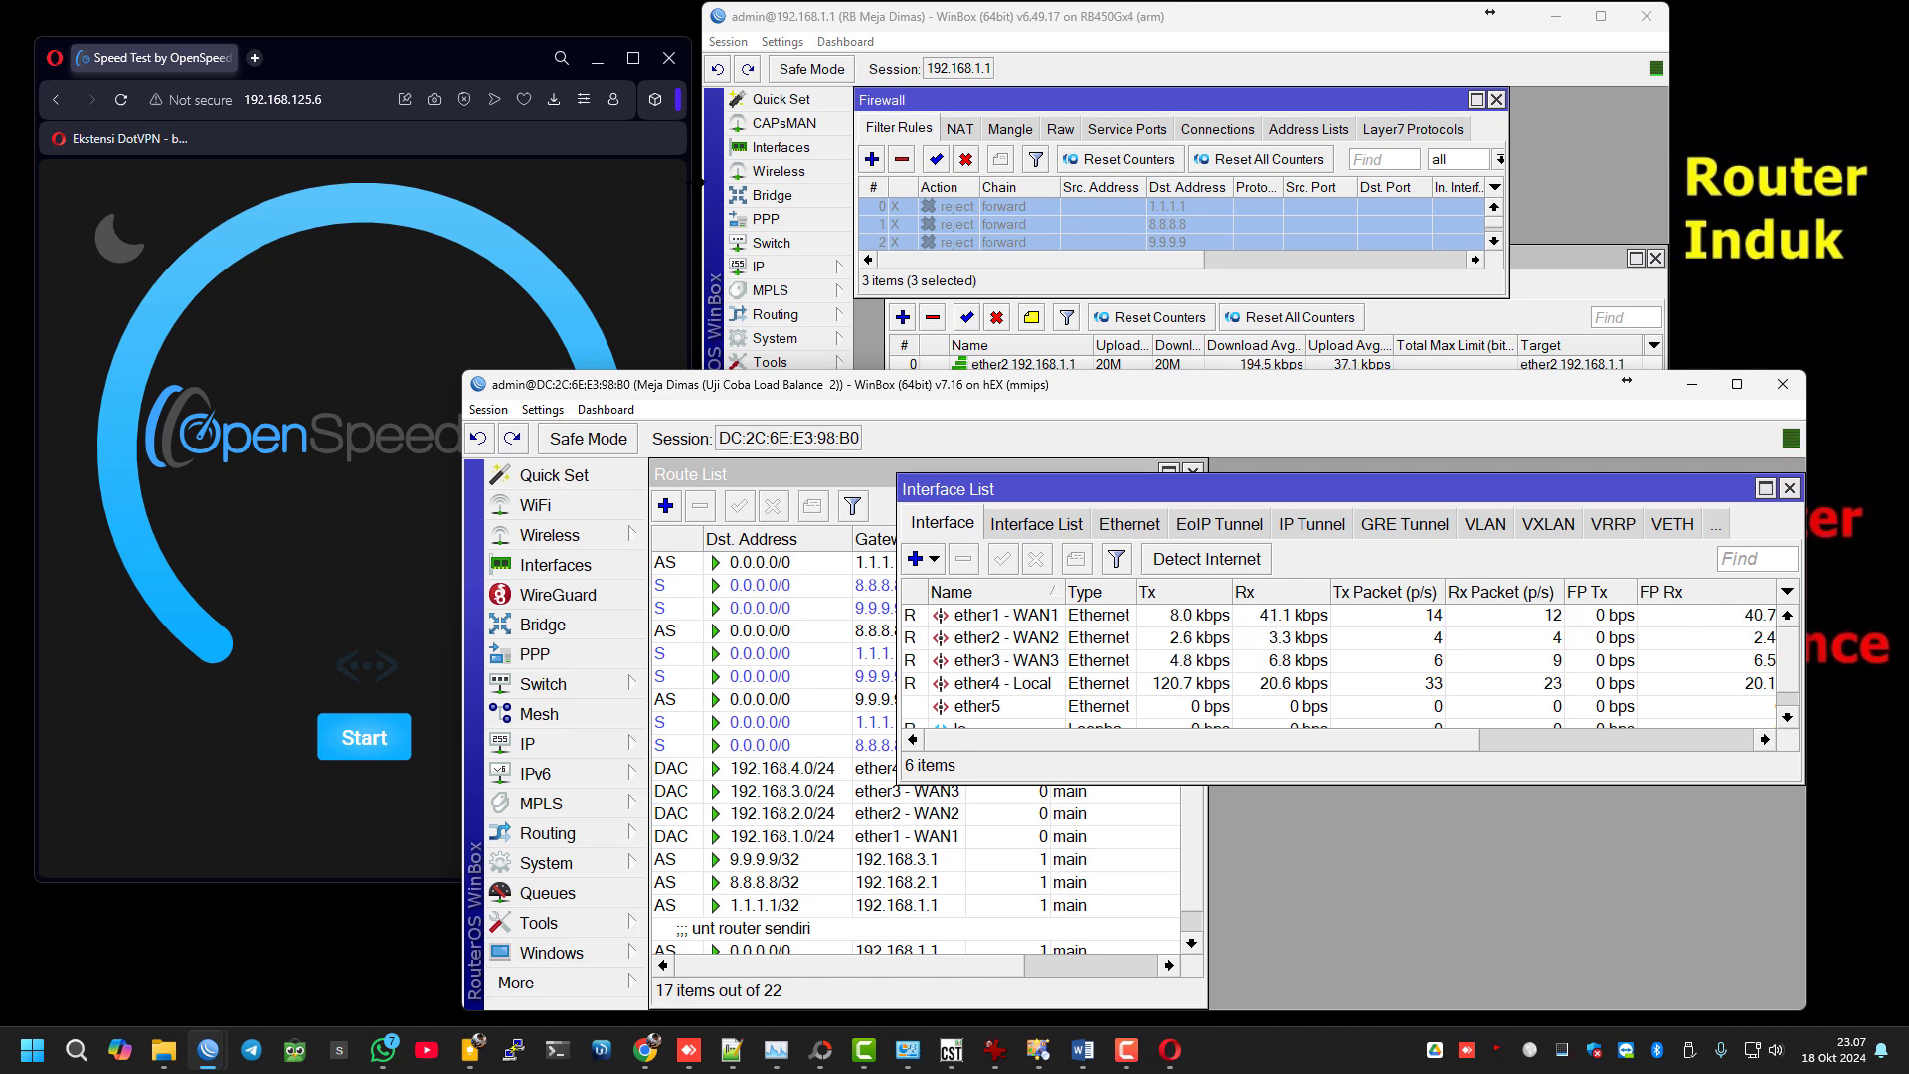
{"action": "key", "text": "alt+Tab"}
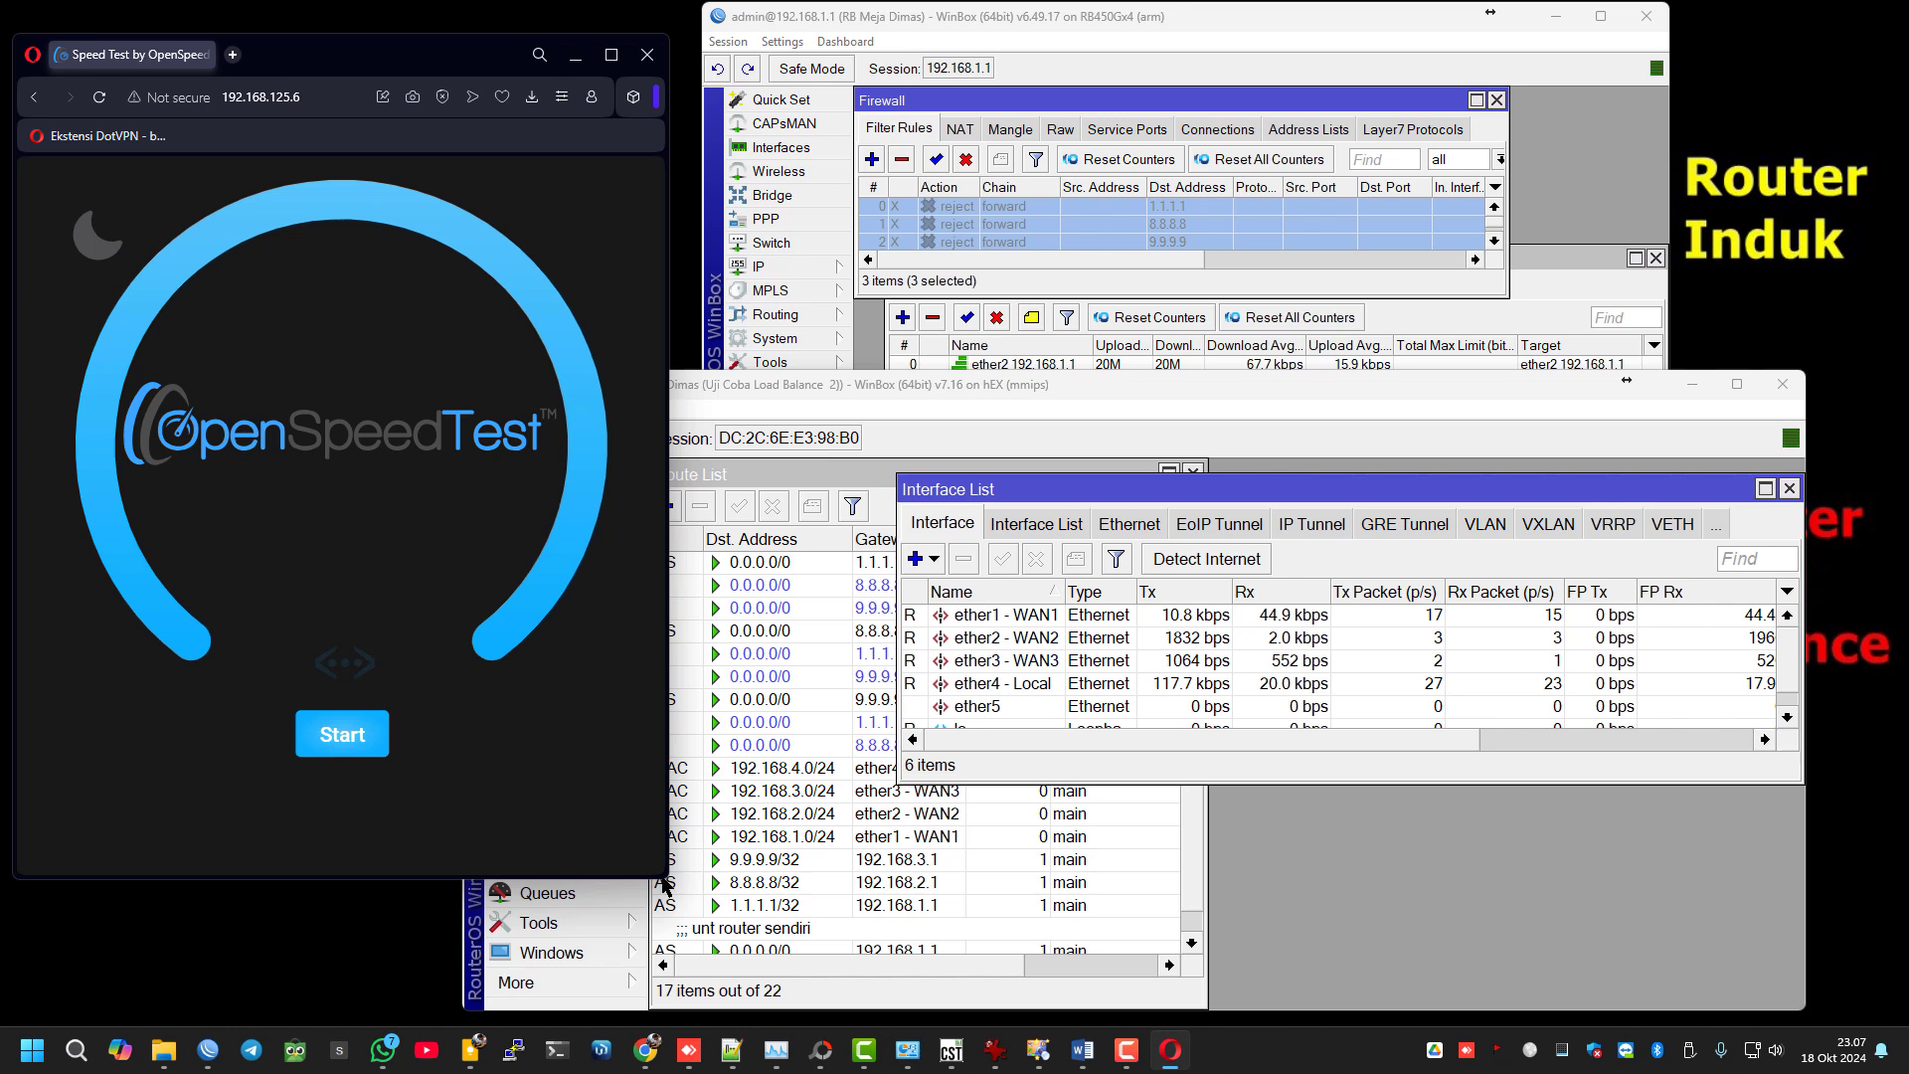
{"action": "left_click_drag", "start_coordinate": [664, 884], "coordinate": [267, 771]}
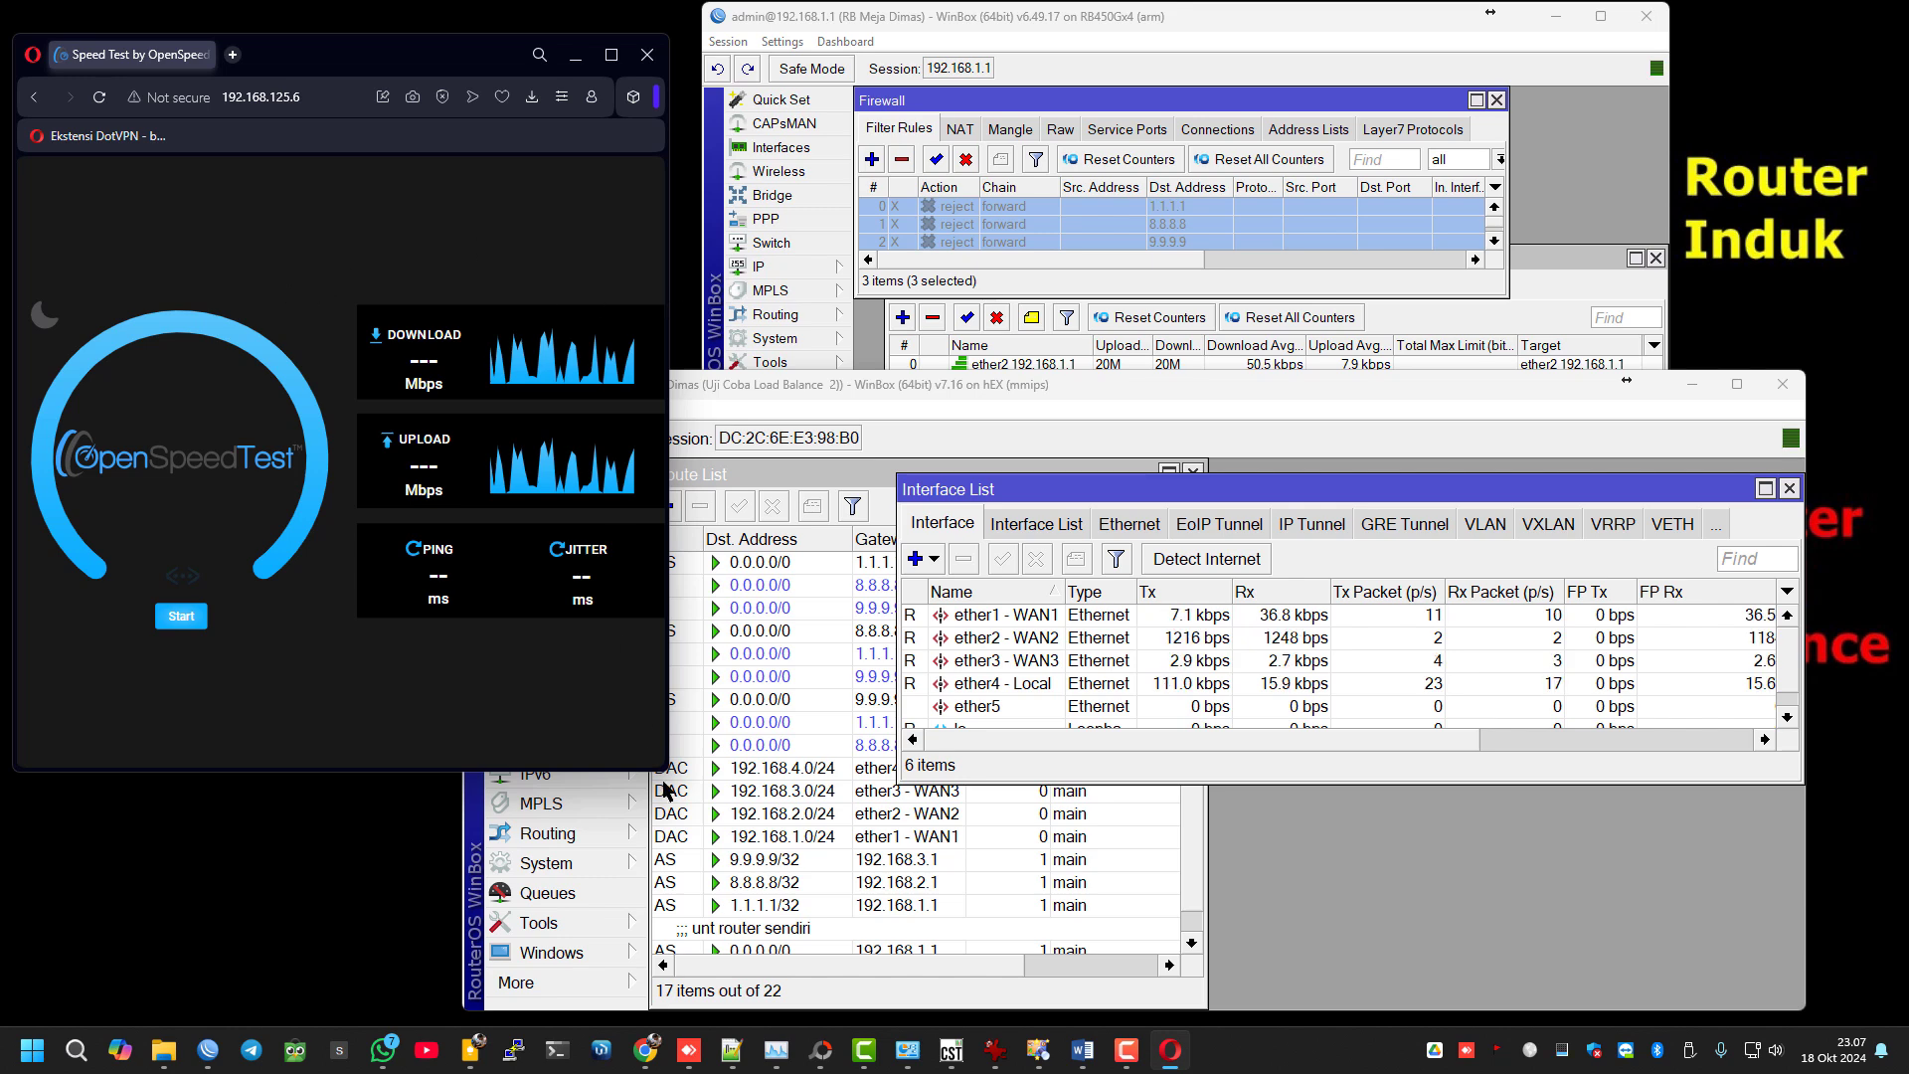
{"action": "left_click_drag", "start_coordinate": [661, 779], "coordinate": [641, 877]}
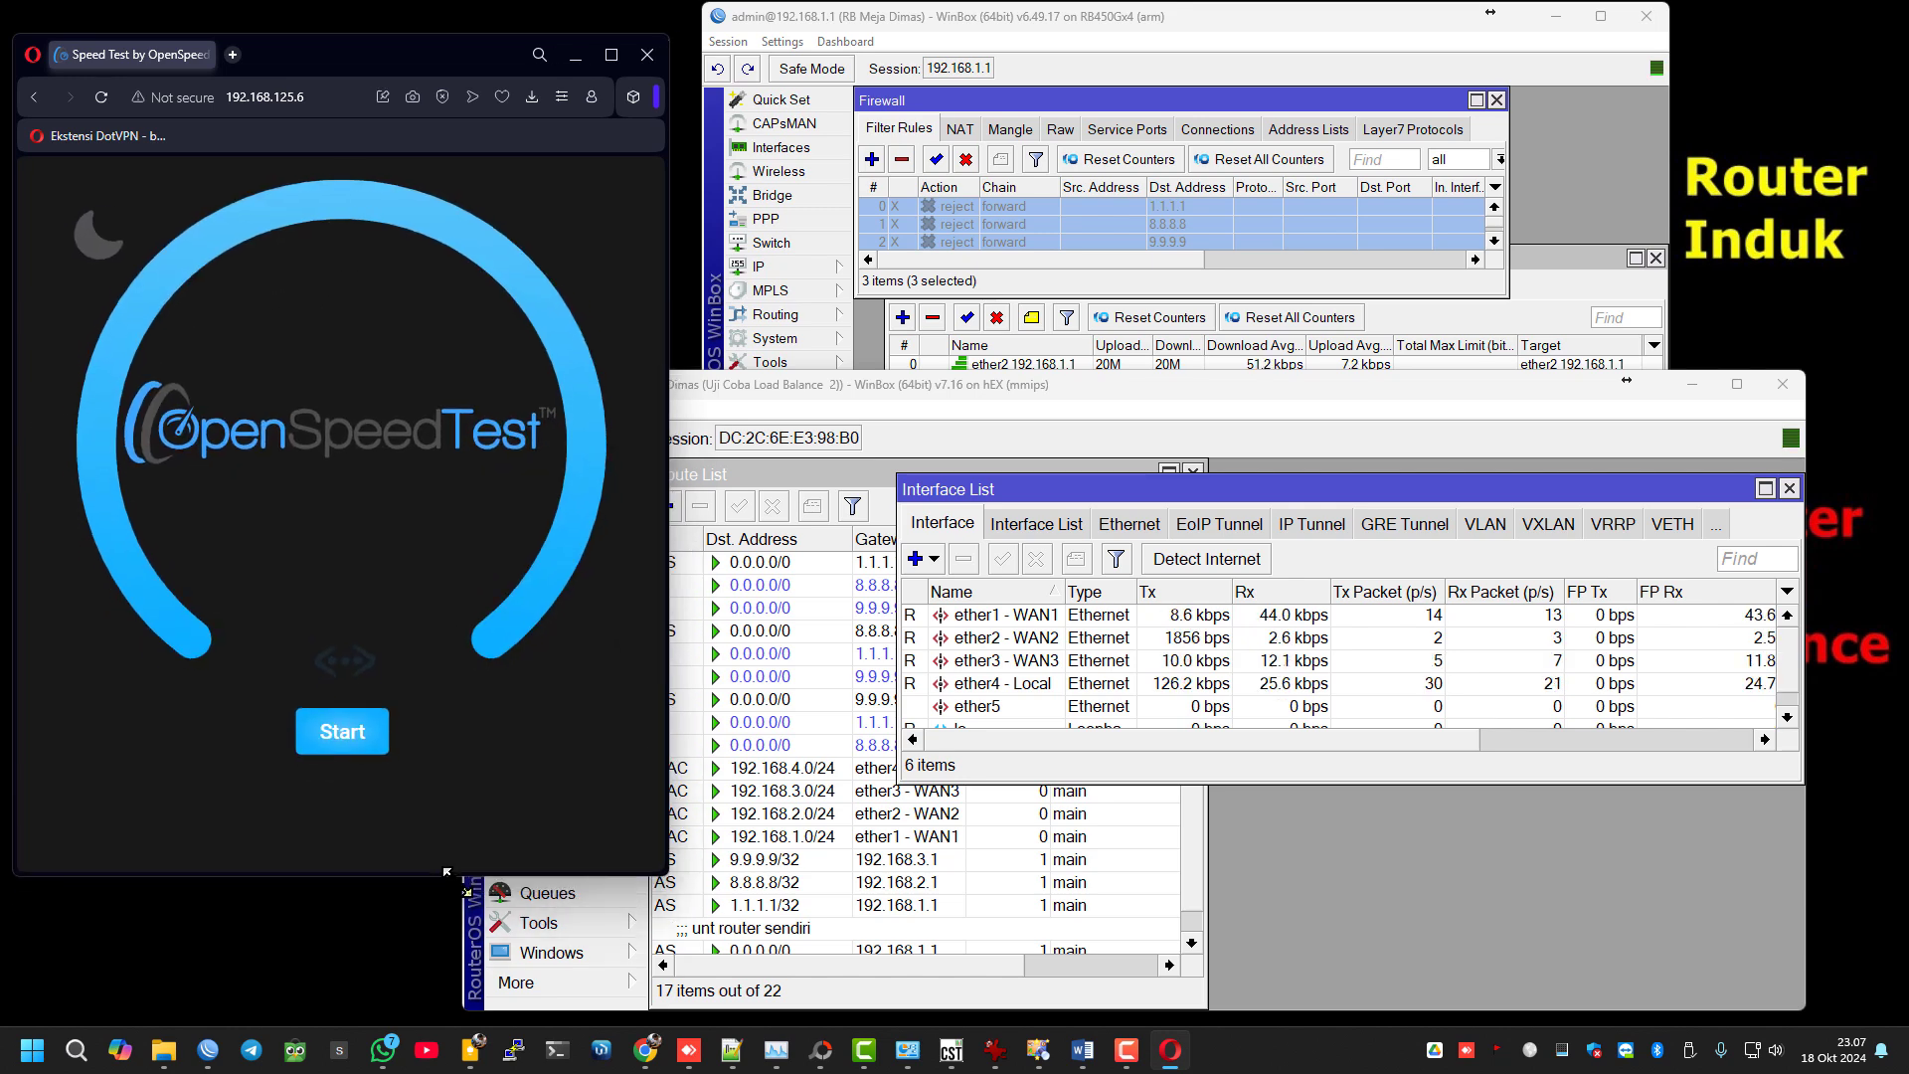
{"action": "left_click_drag", "start_coordinate": [368, 60], "coordinate": [349, 89]}
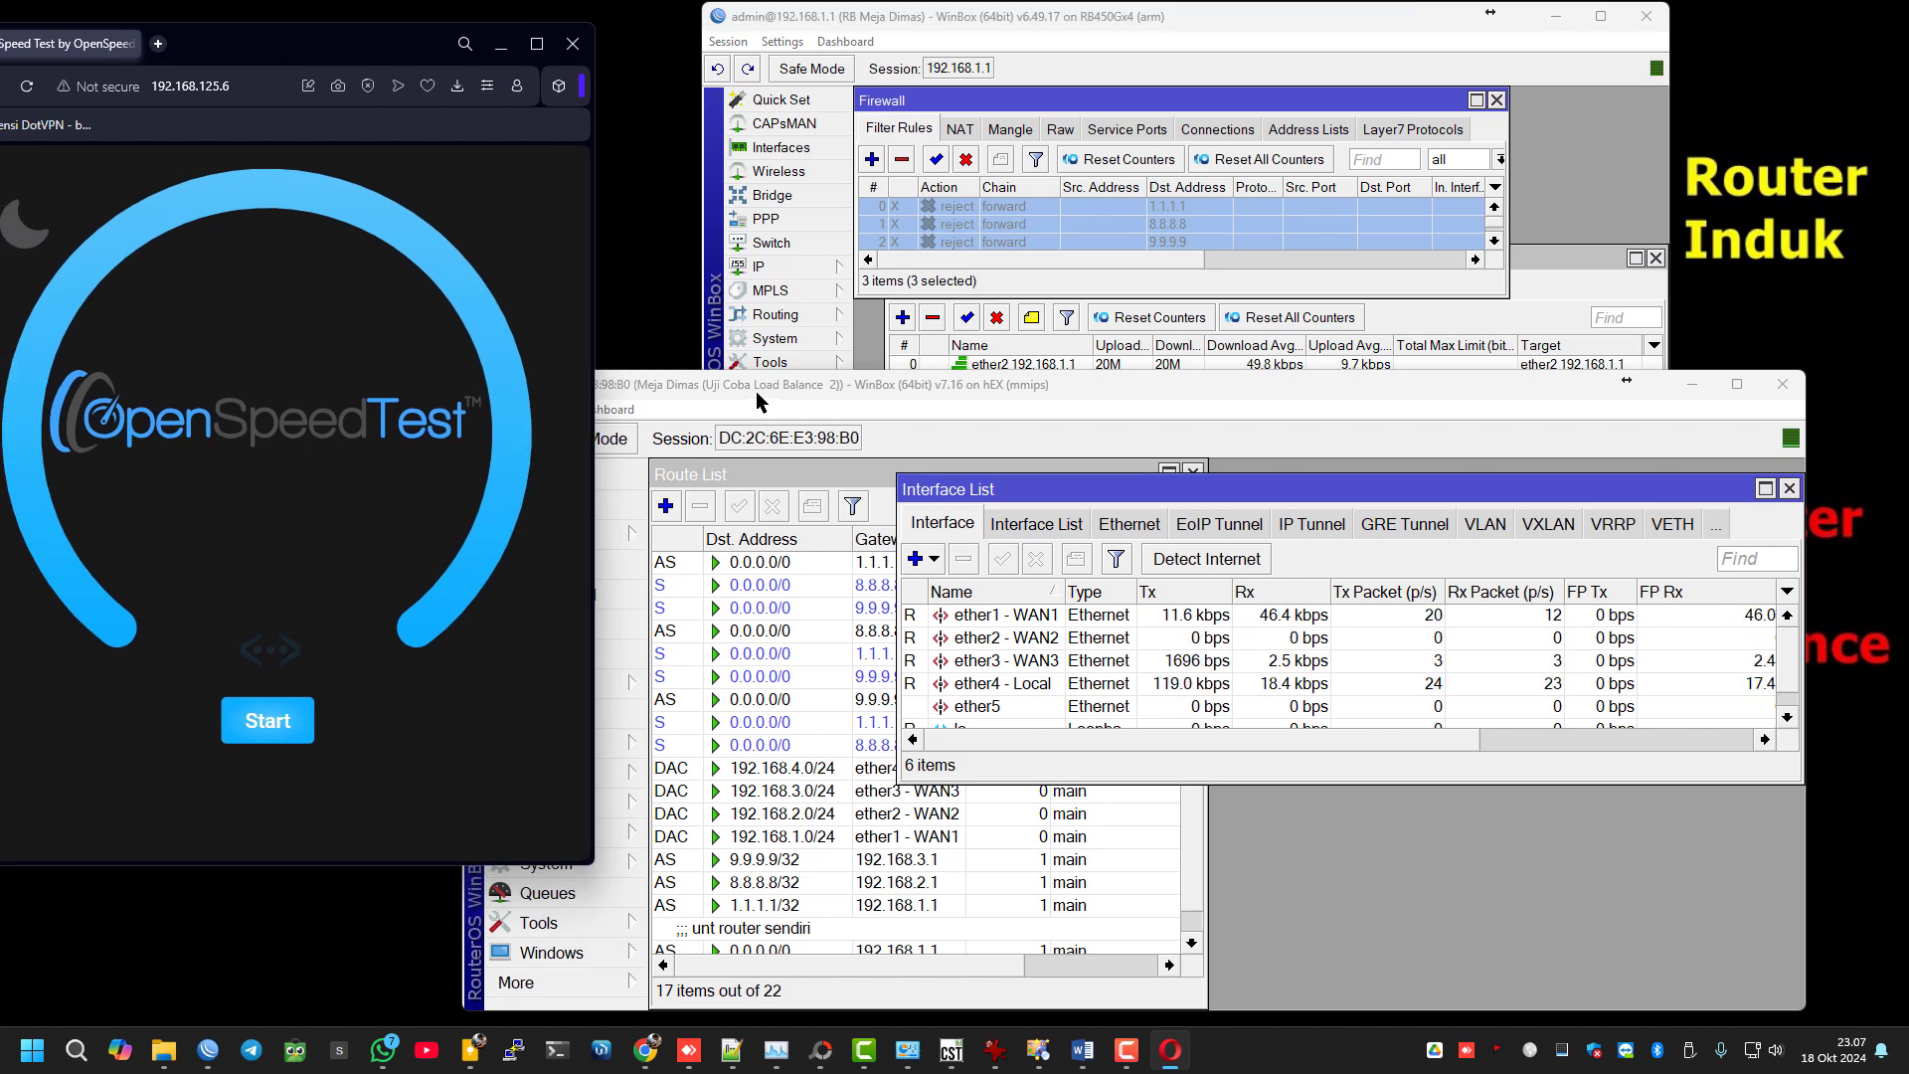
- Arrange the load-balance router's WinBox window directly below the main router's WinBox window
{"action": "left_click", "coordinate": [756, 391]}
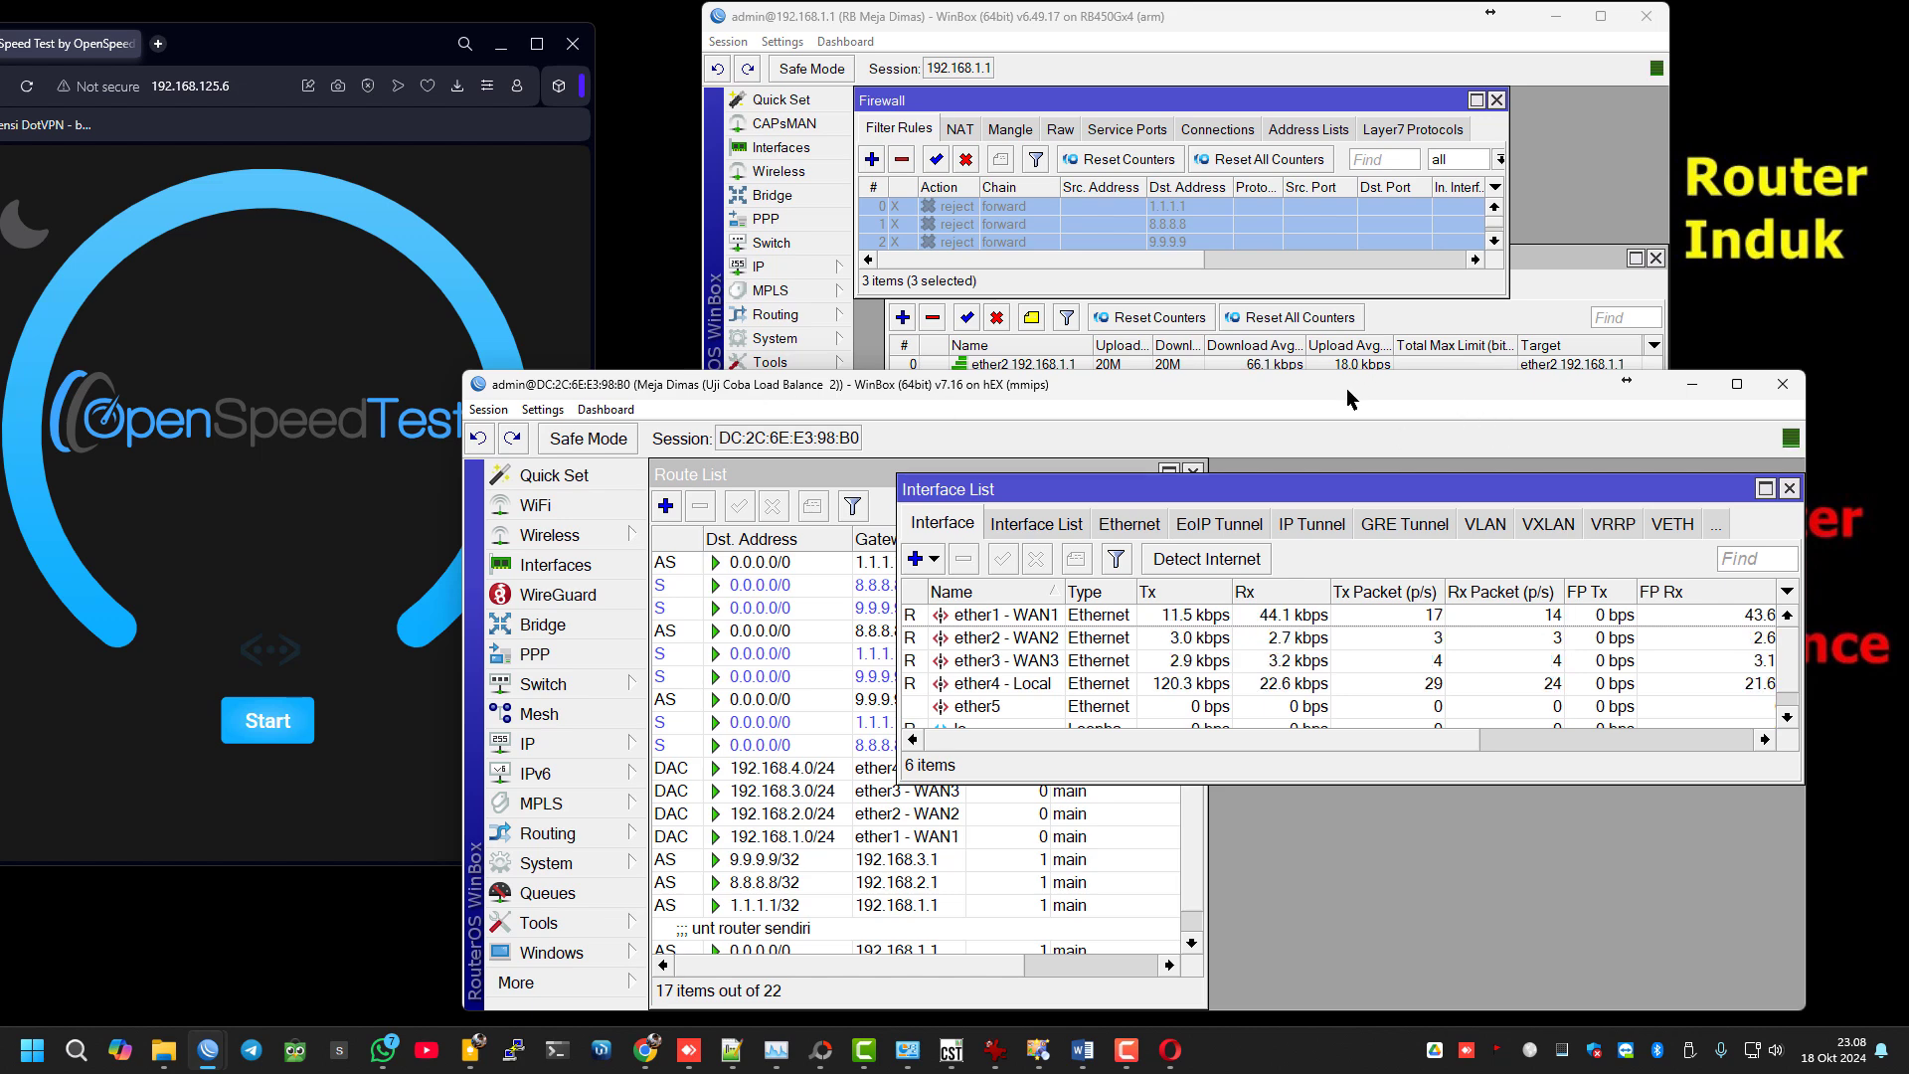
{"action": "left_click_drag", "start_coordinate": [1346, 387], "coordinate": [1342, 412]}
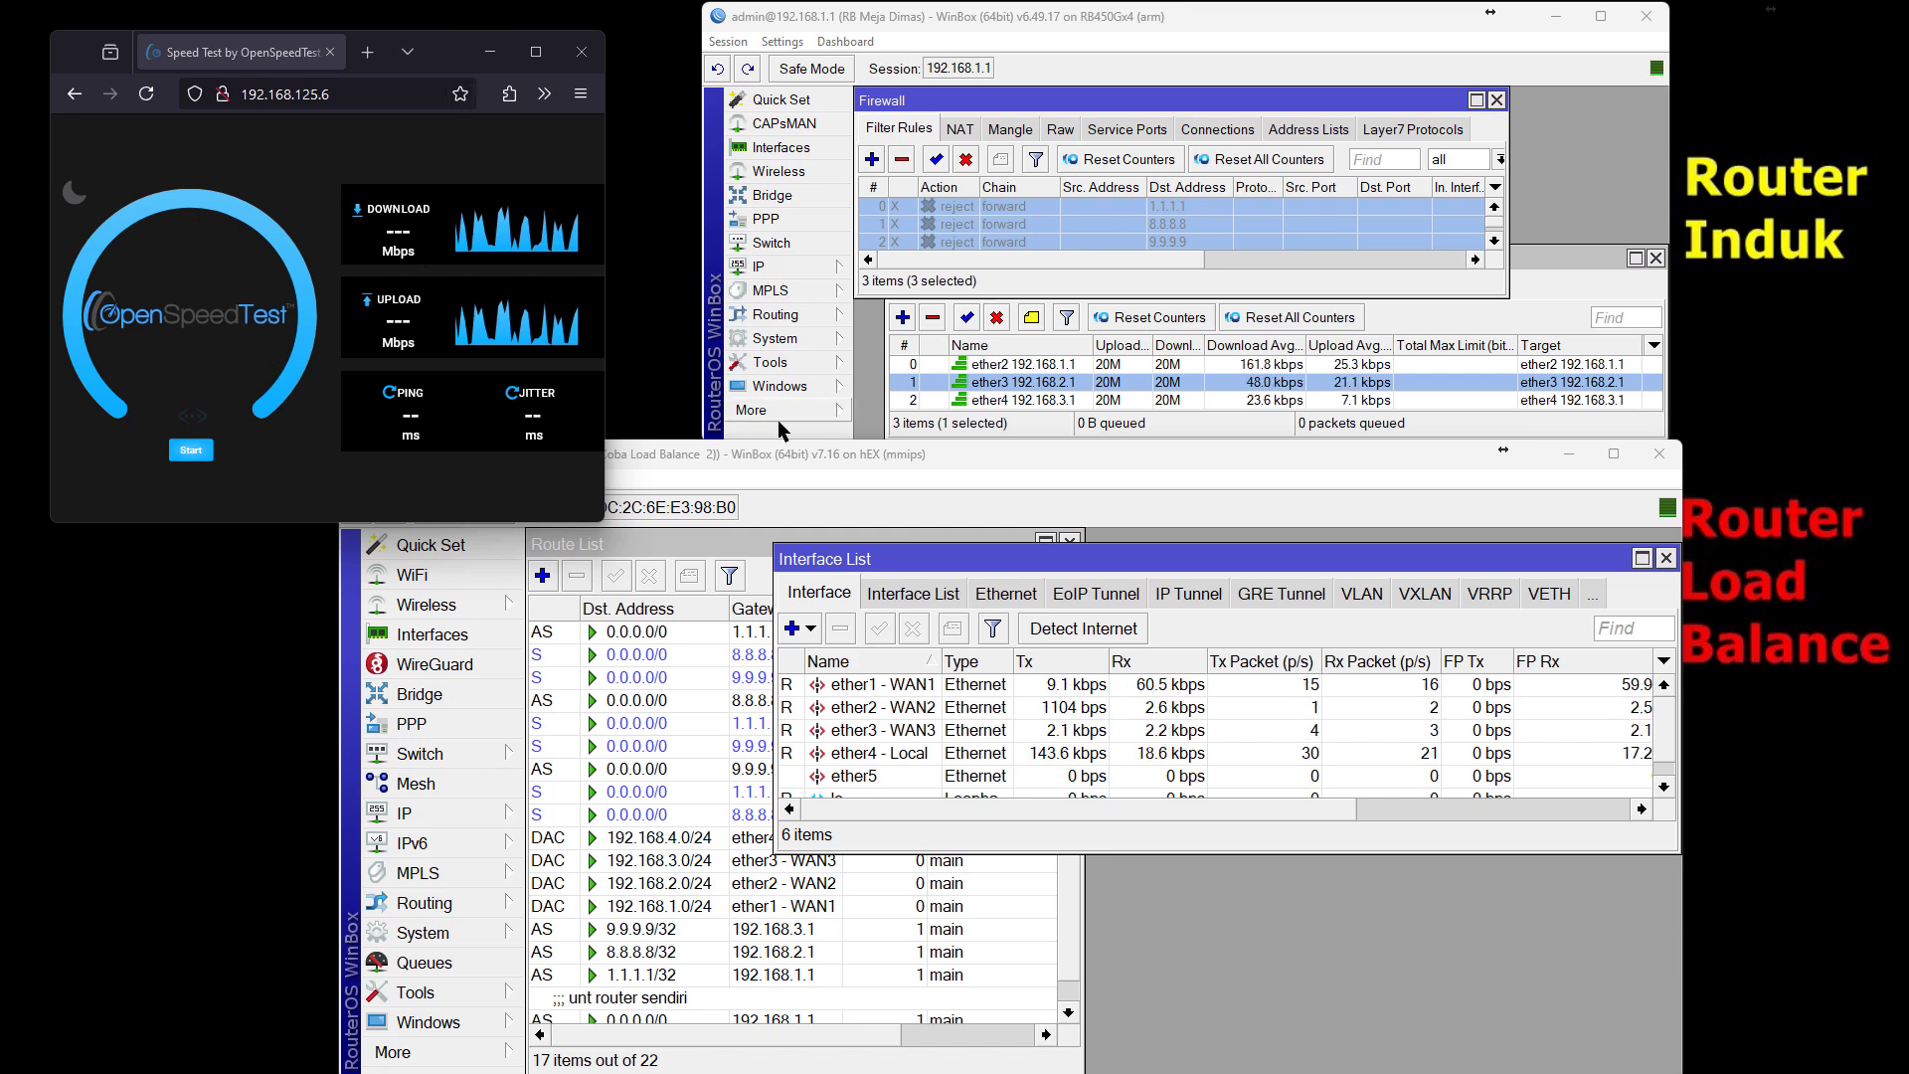
{"action": "left_click", "coordinate": [1357, 40]}
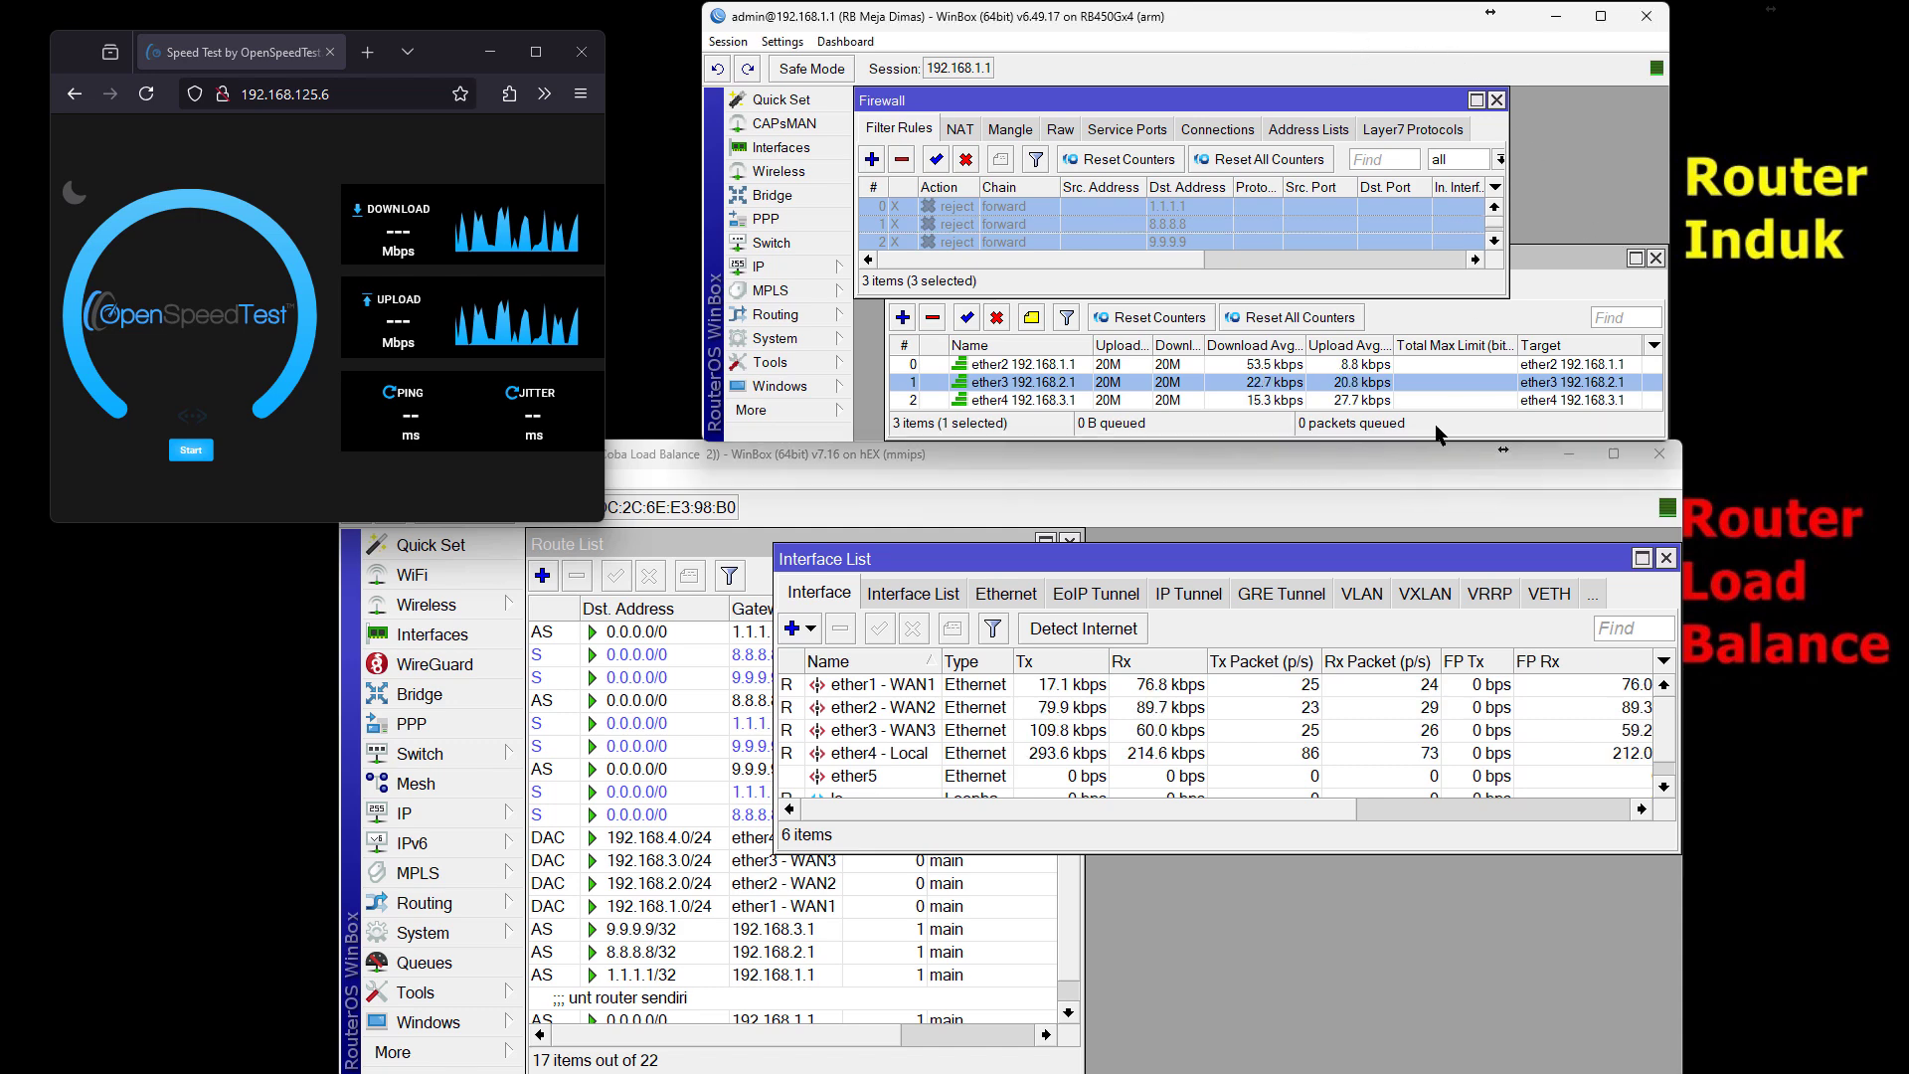
{"action": "left_click", "coordinate": [1426, 482]}
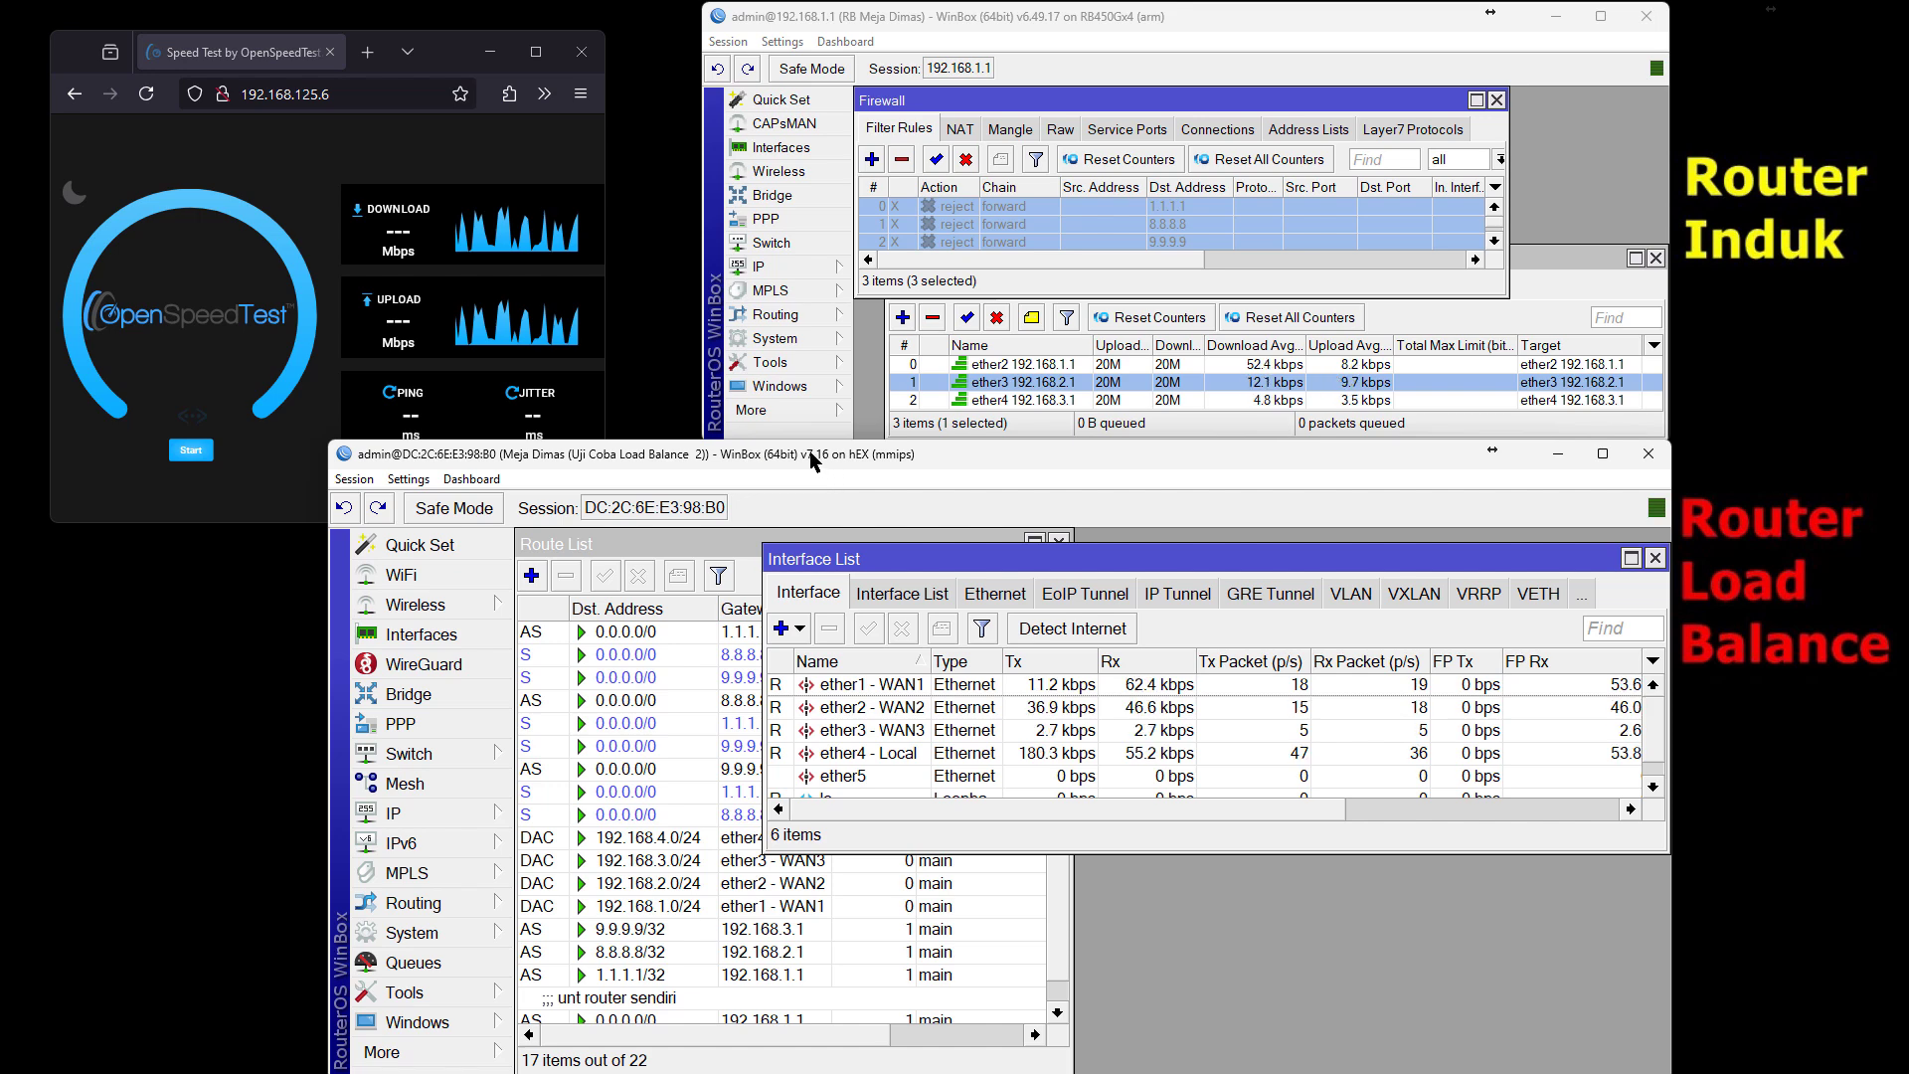
- Show the main router's simple queues and select the ether2 192.168.1.1 queue
{"action": "left_click", "coordinate": [1020, 16]}
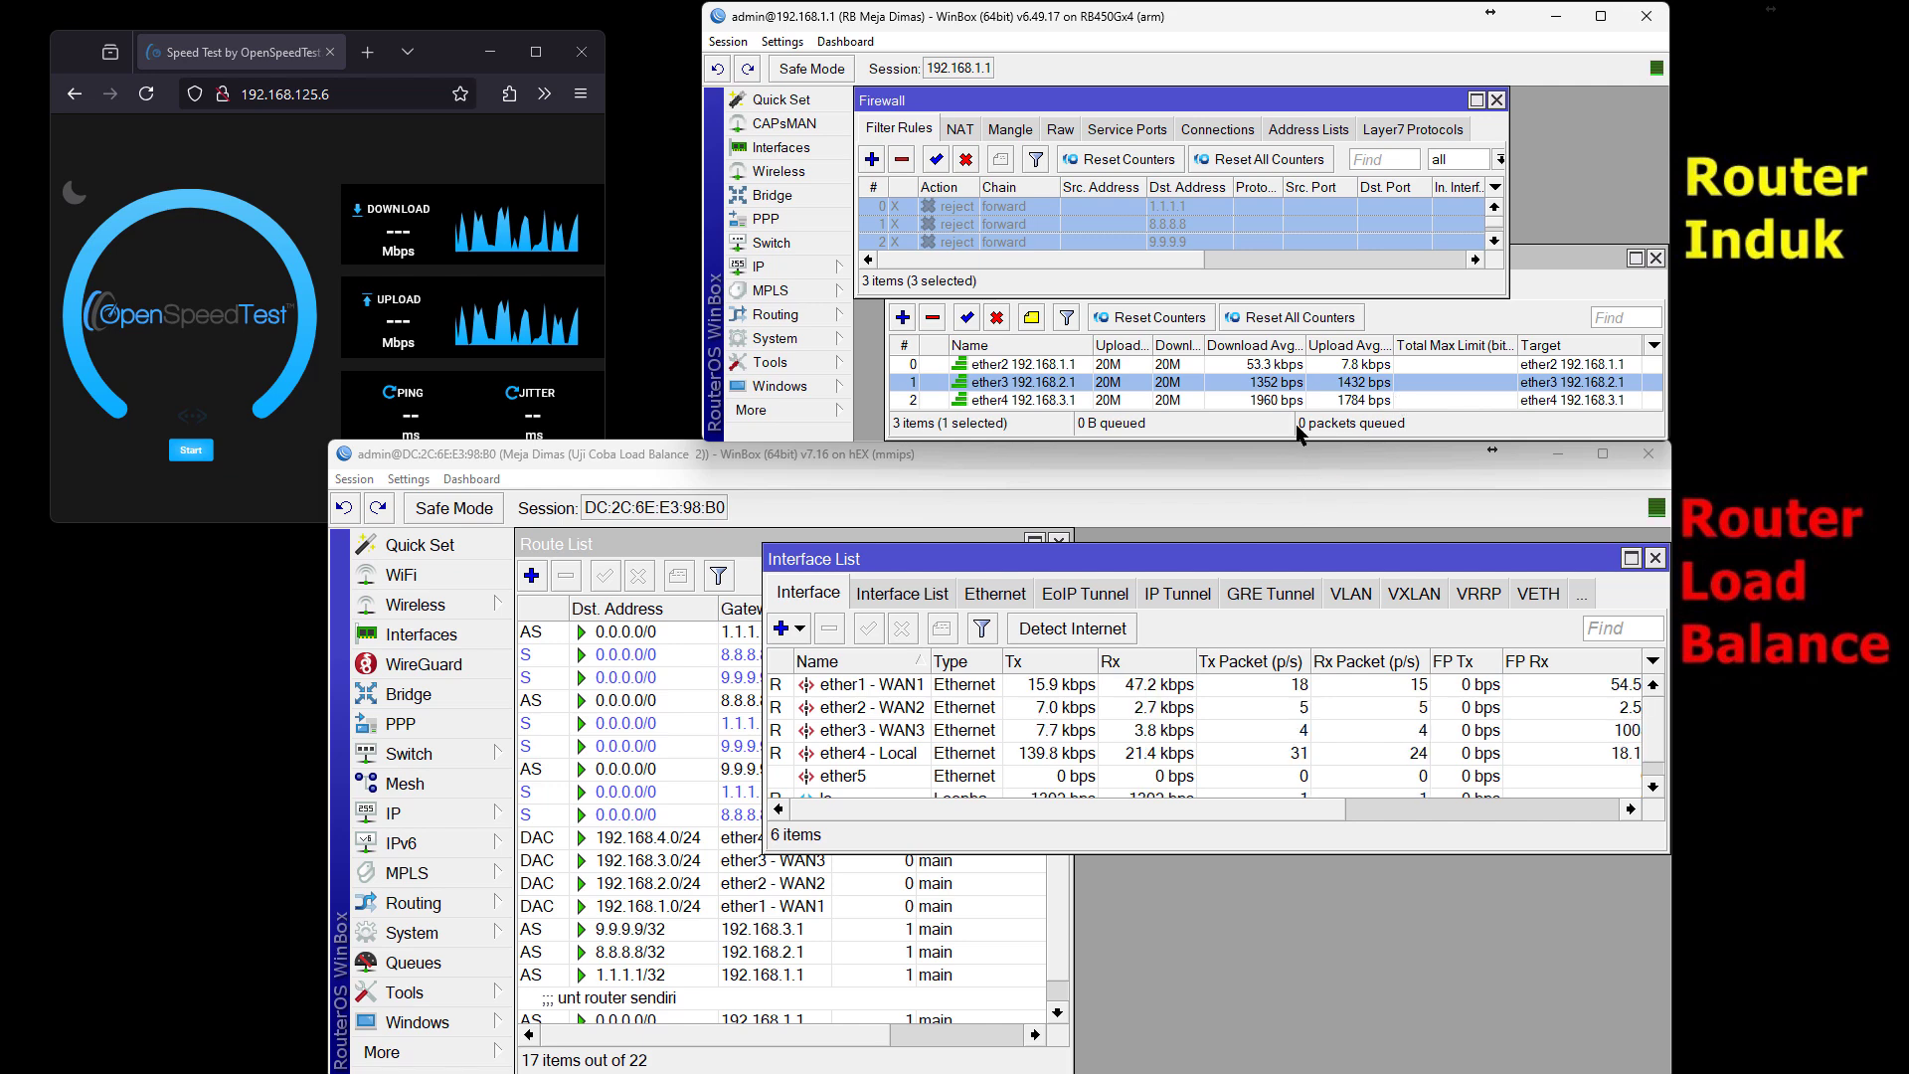
{"action": "left_click", "coordinate": [1148, 365]}
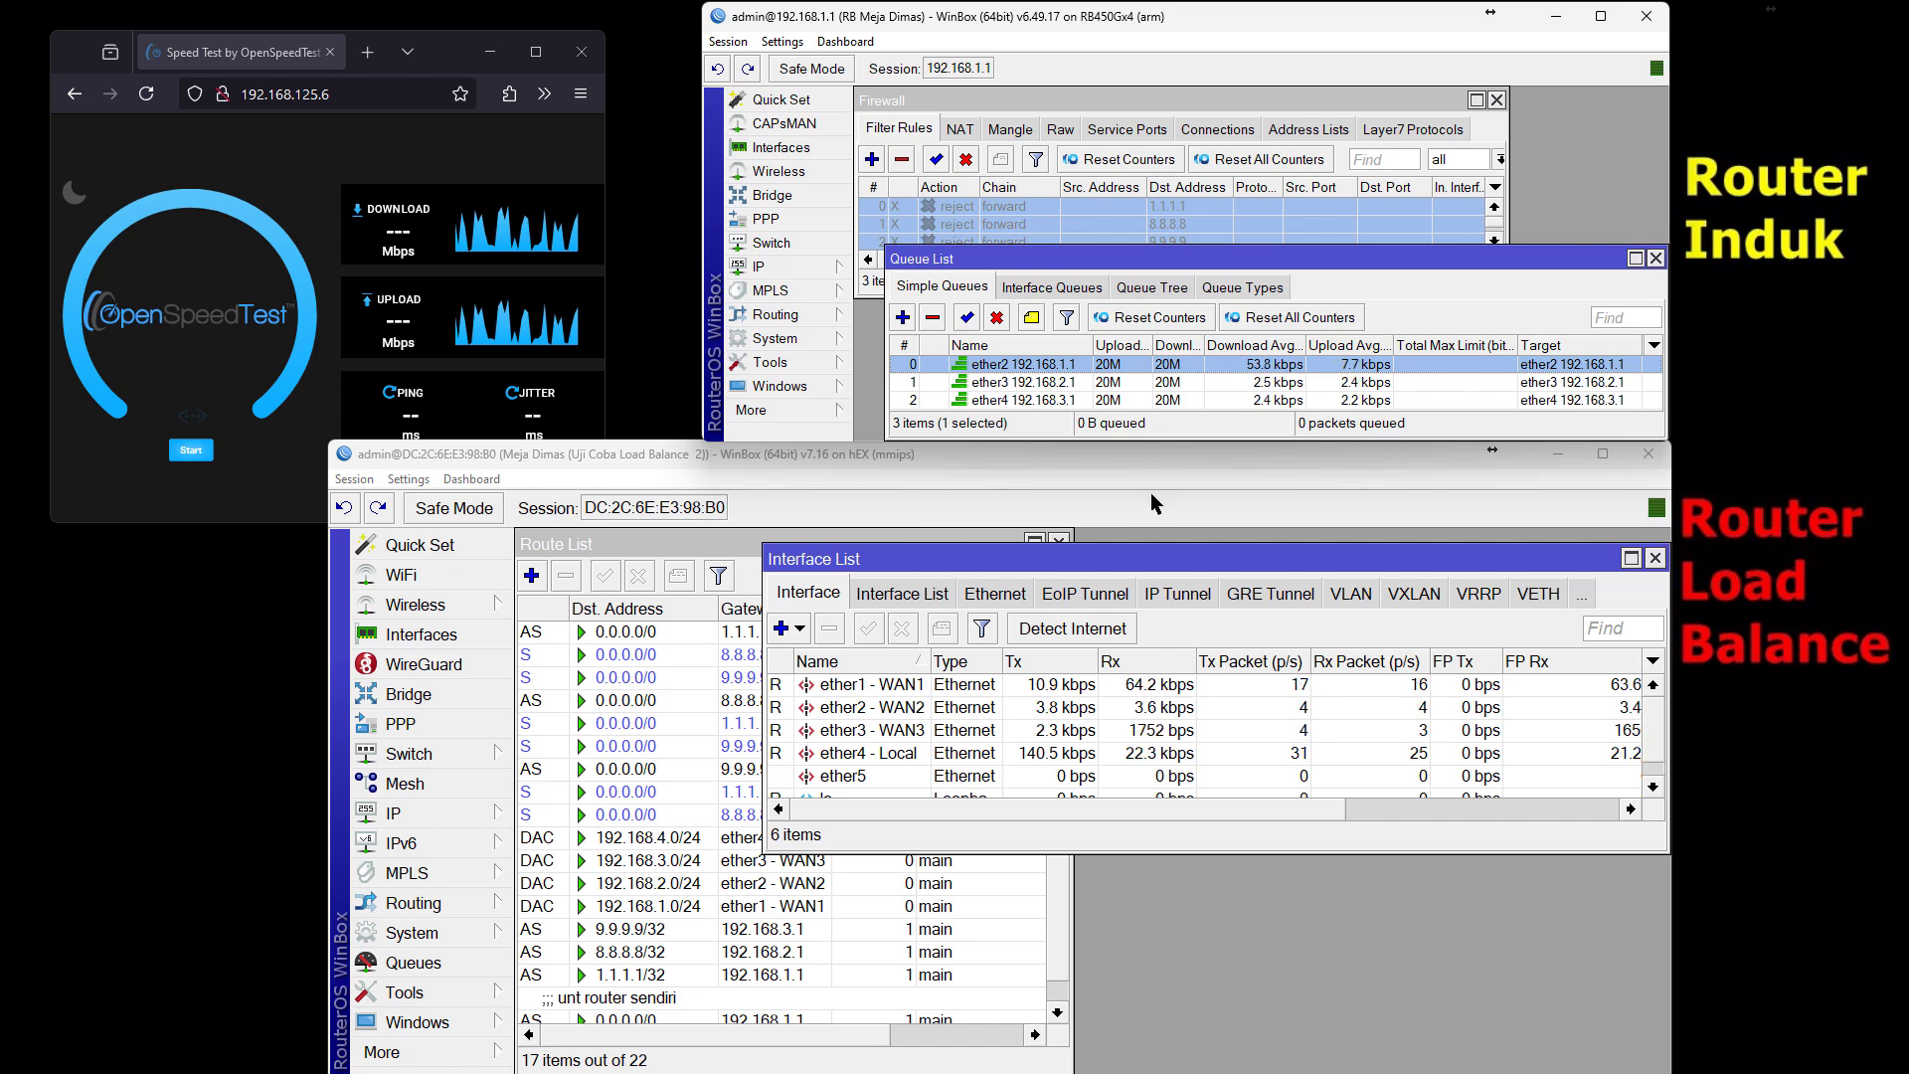
- Examine the load-balance router's three MRouting-WAN1 default routes, checking the distances for gateways 1.1.1.1, 8.8.8.8 and 9.9.9.9
{"action": "left_click", "coordinate": [722, 553]}
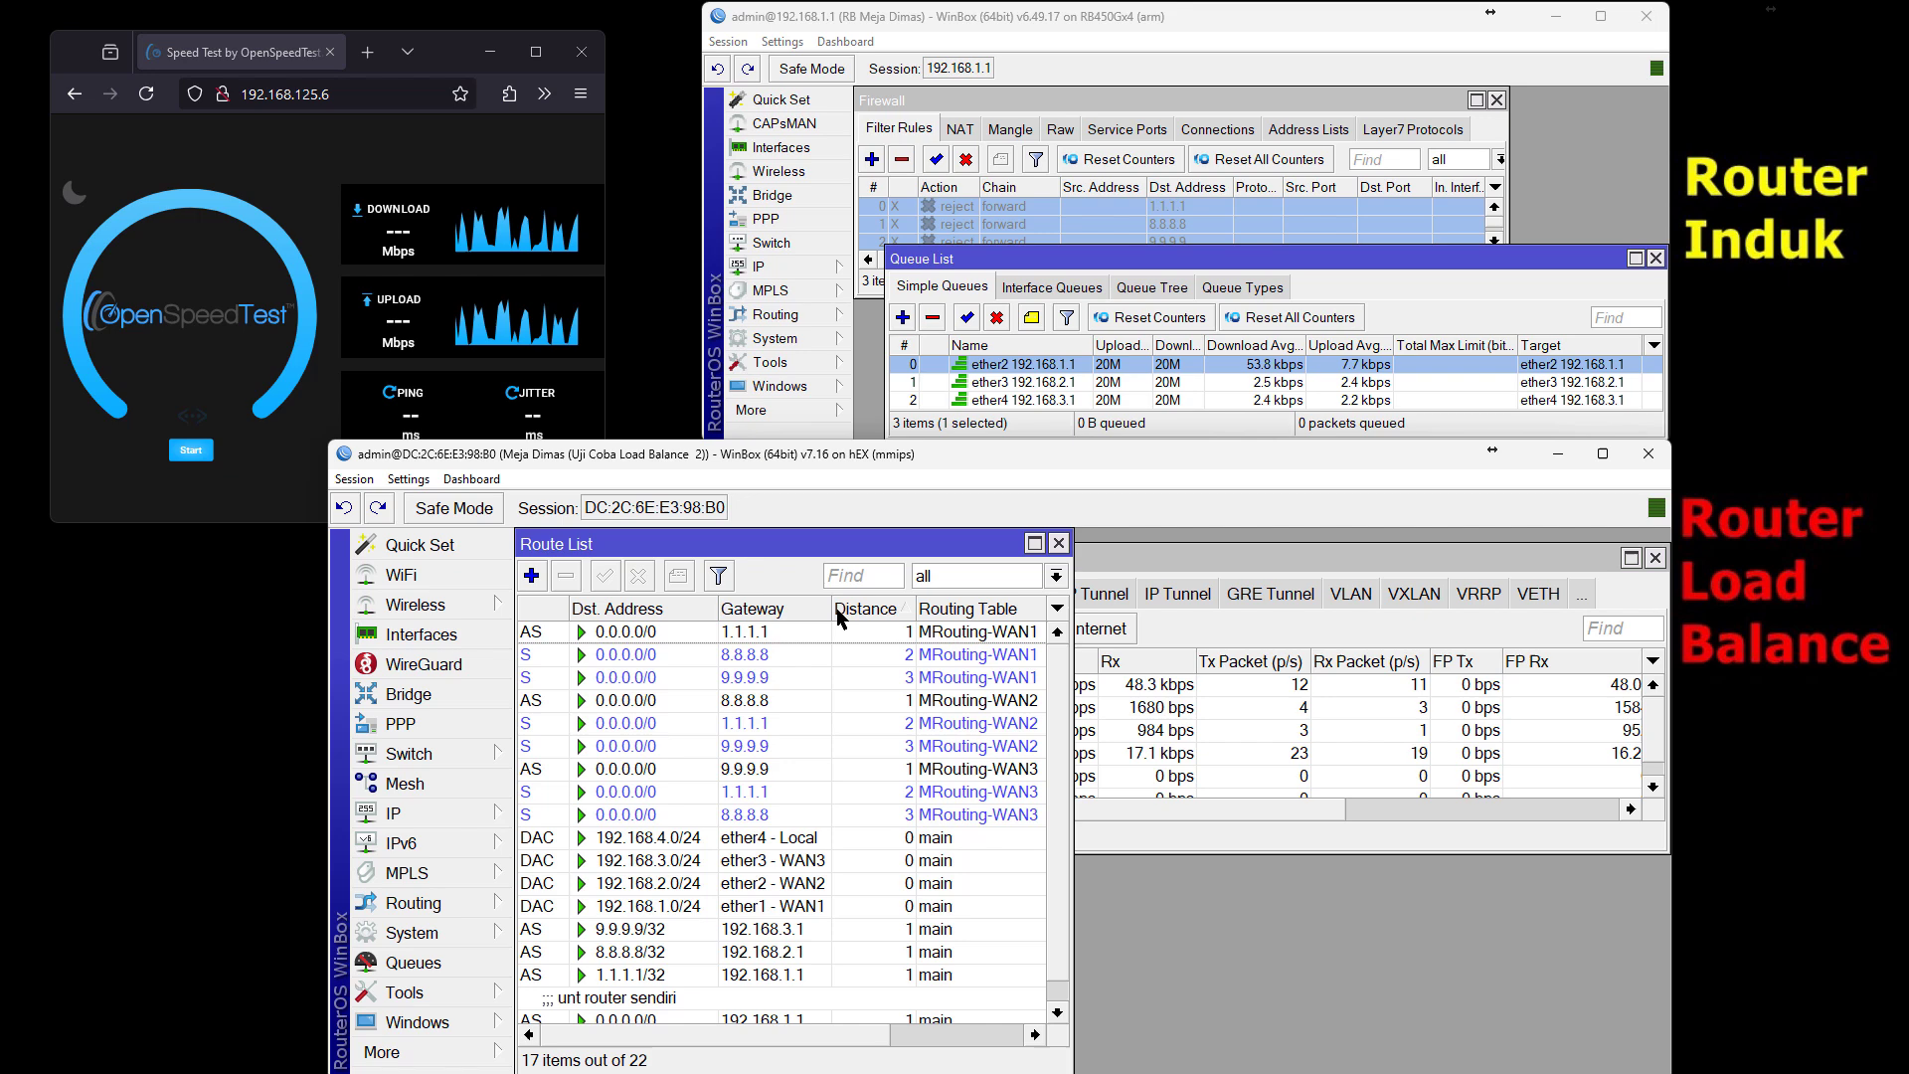
{"action": "left_click", "coordinate": [906, 637]}
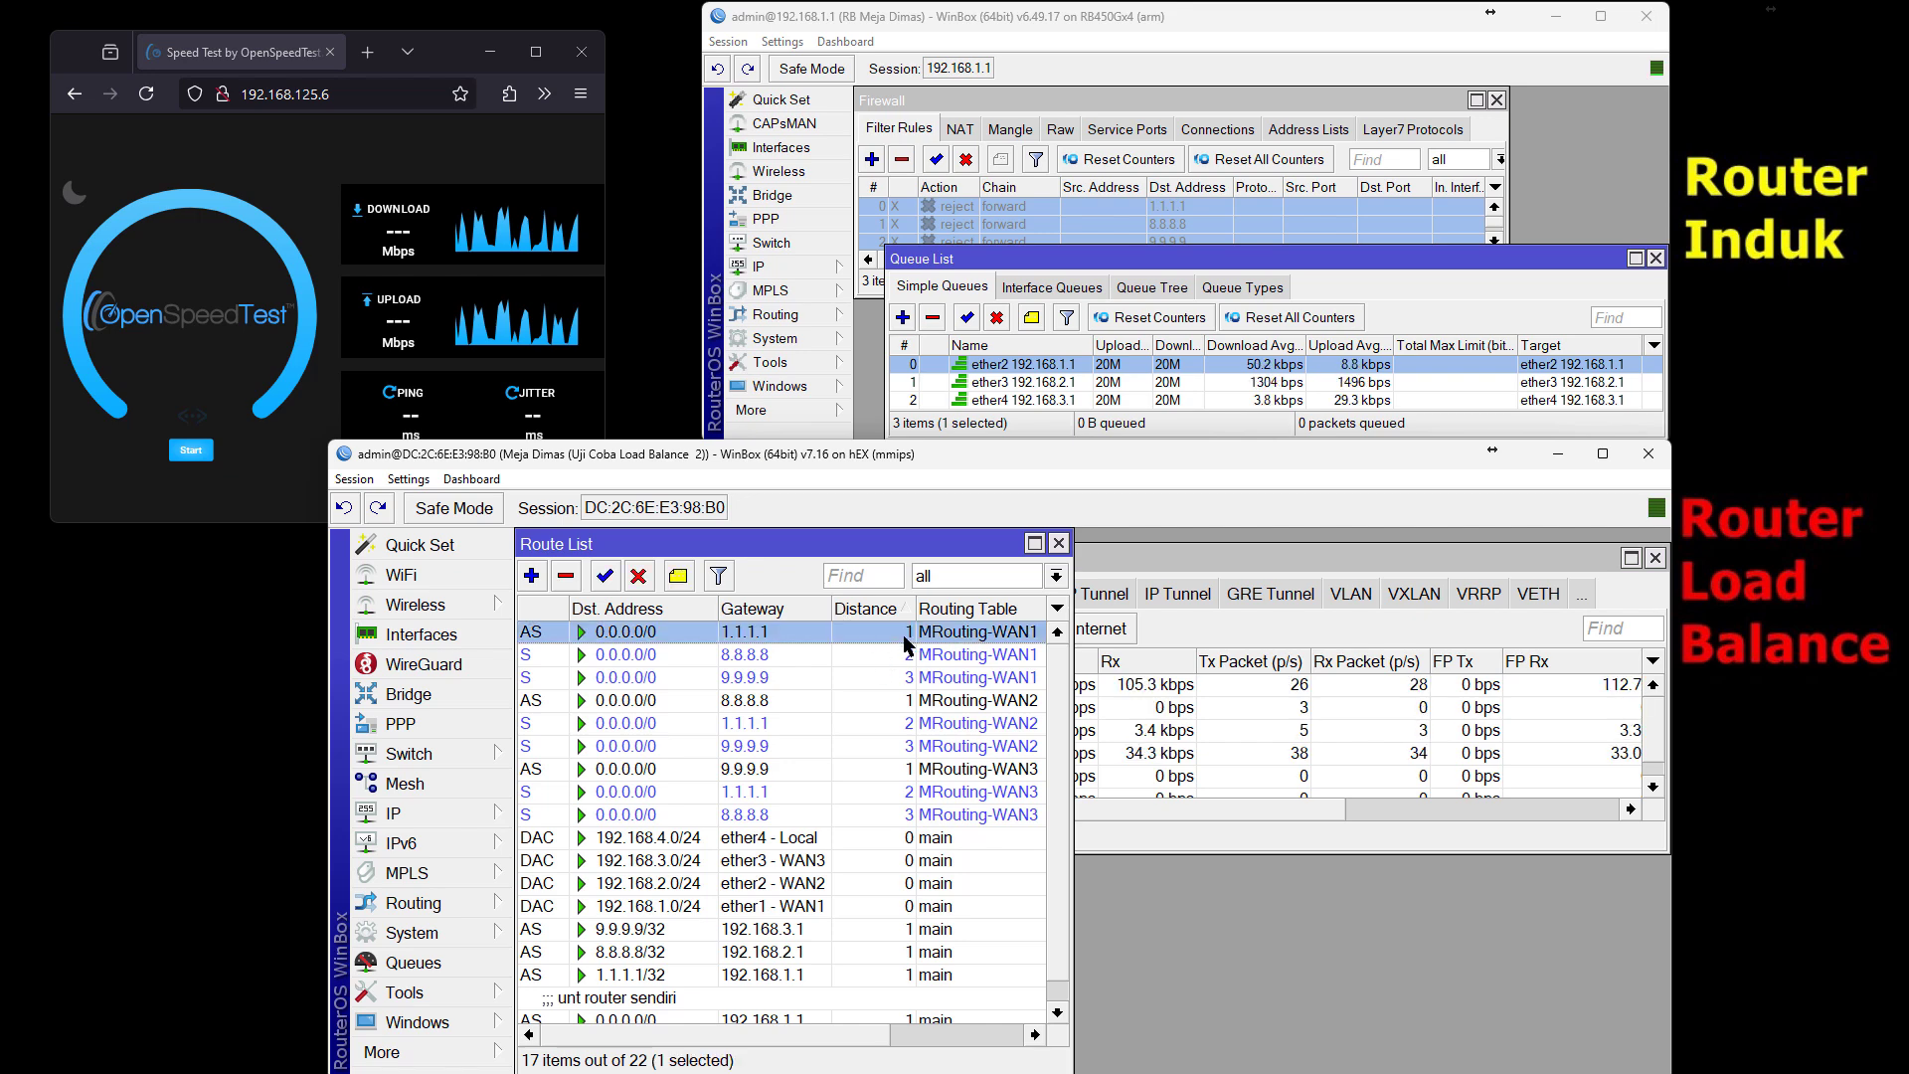
{"action": "left_click", "coordinate": [916, 677], "text": "shift"}
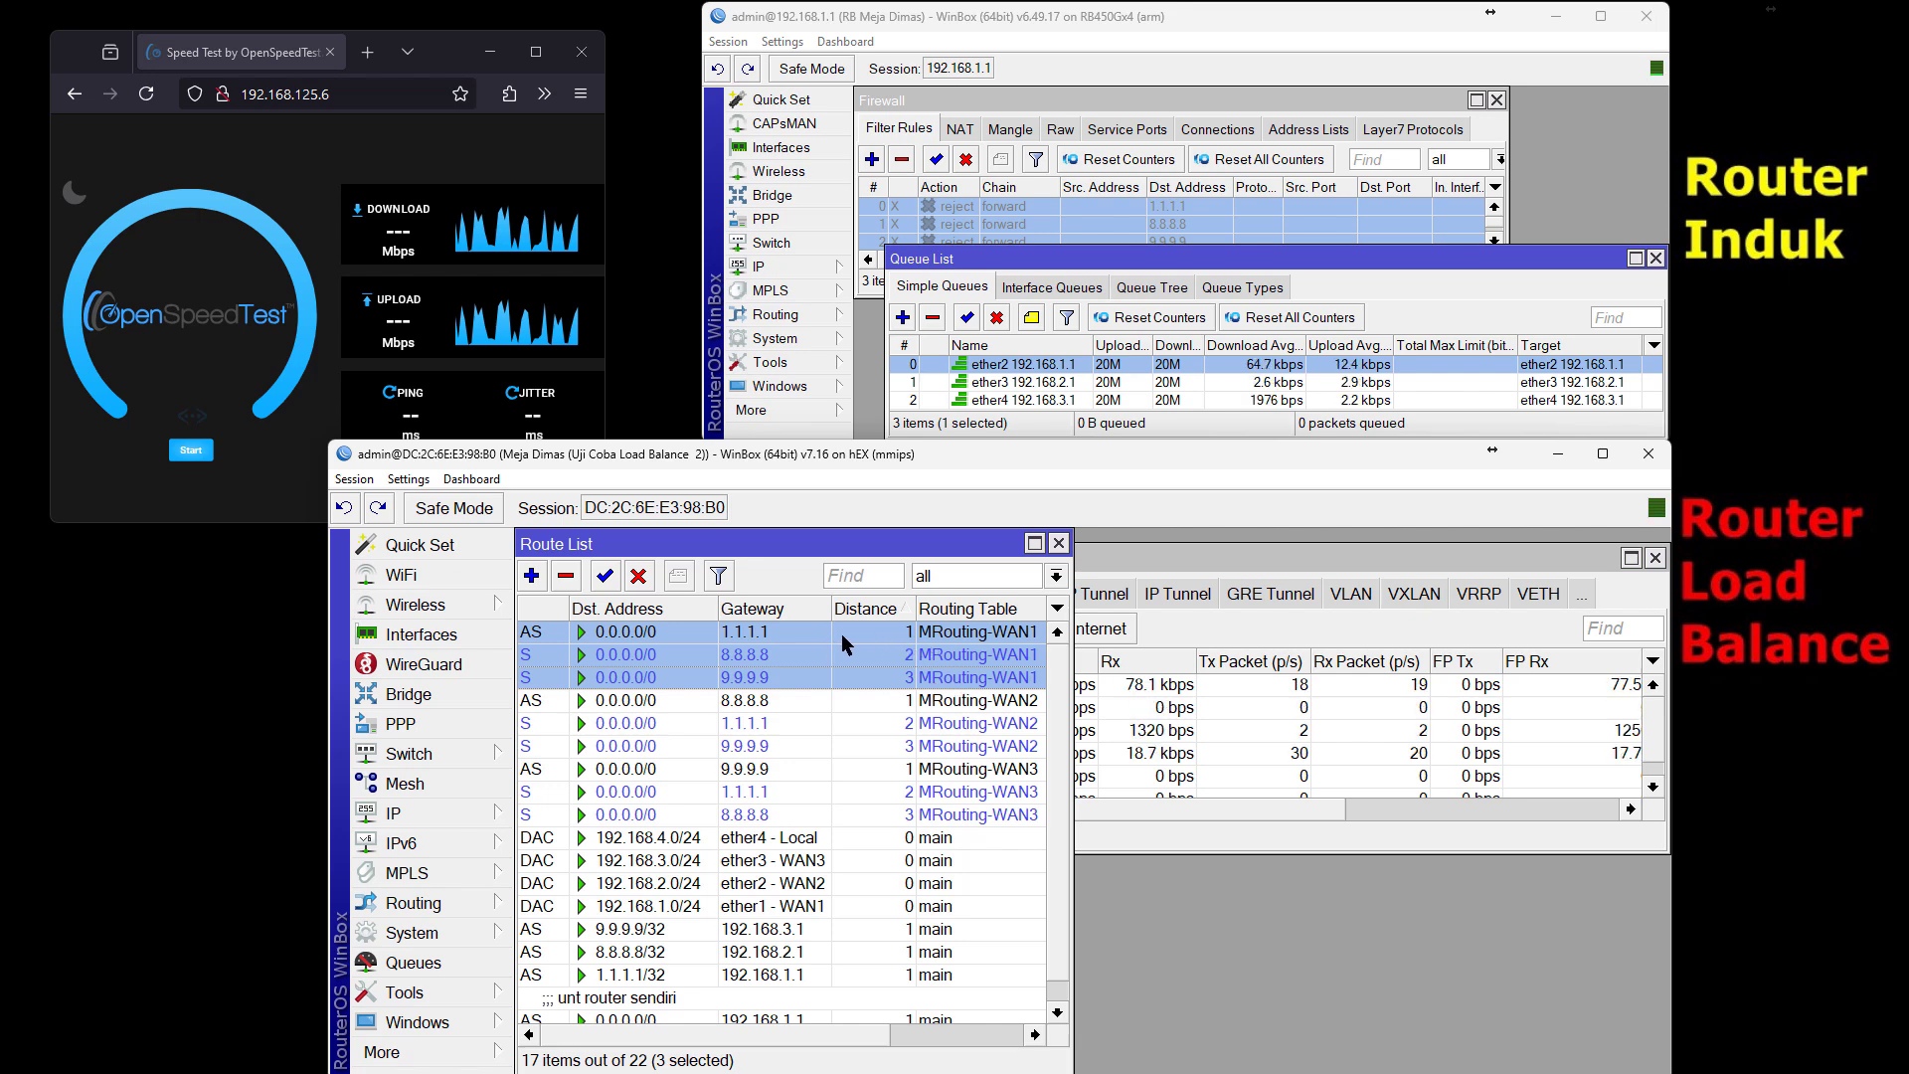
{"action": "left_click", "coordinate": [746, 636]}
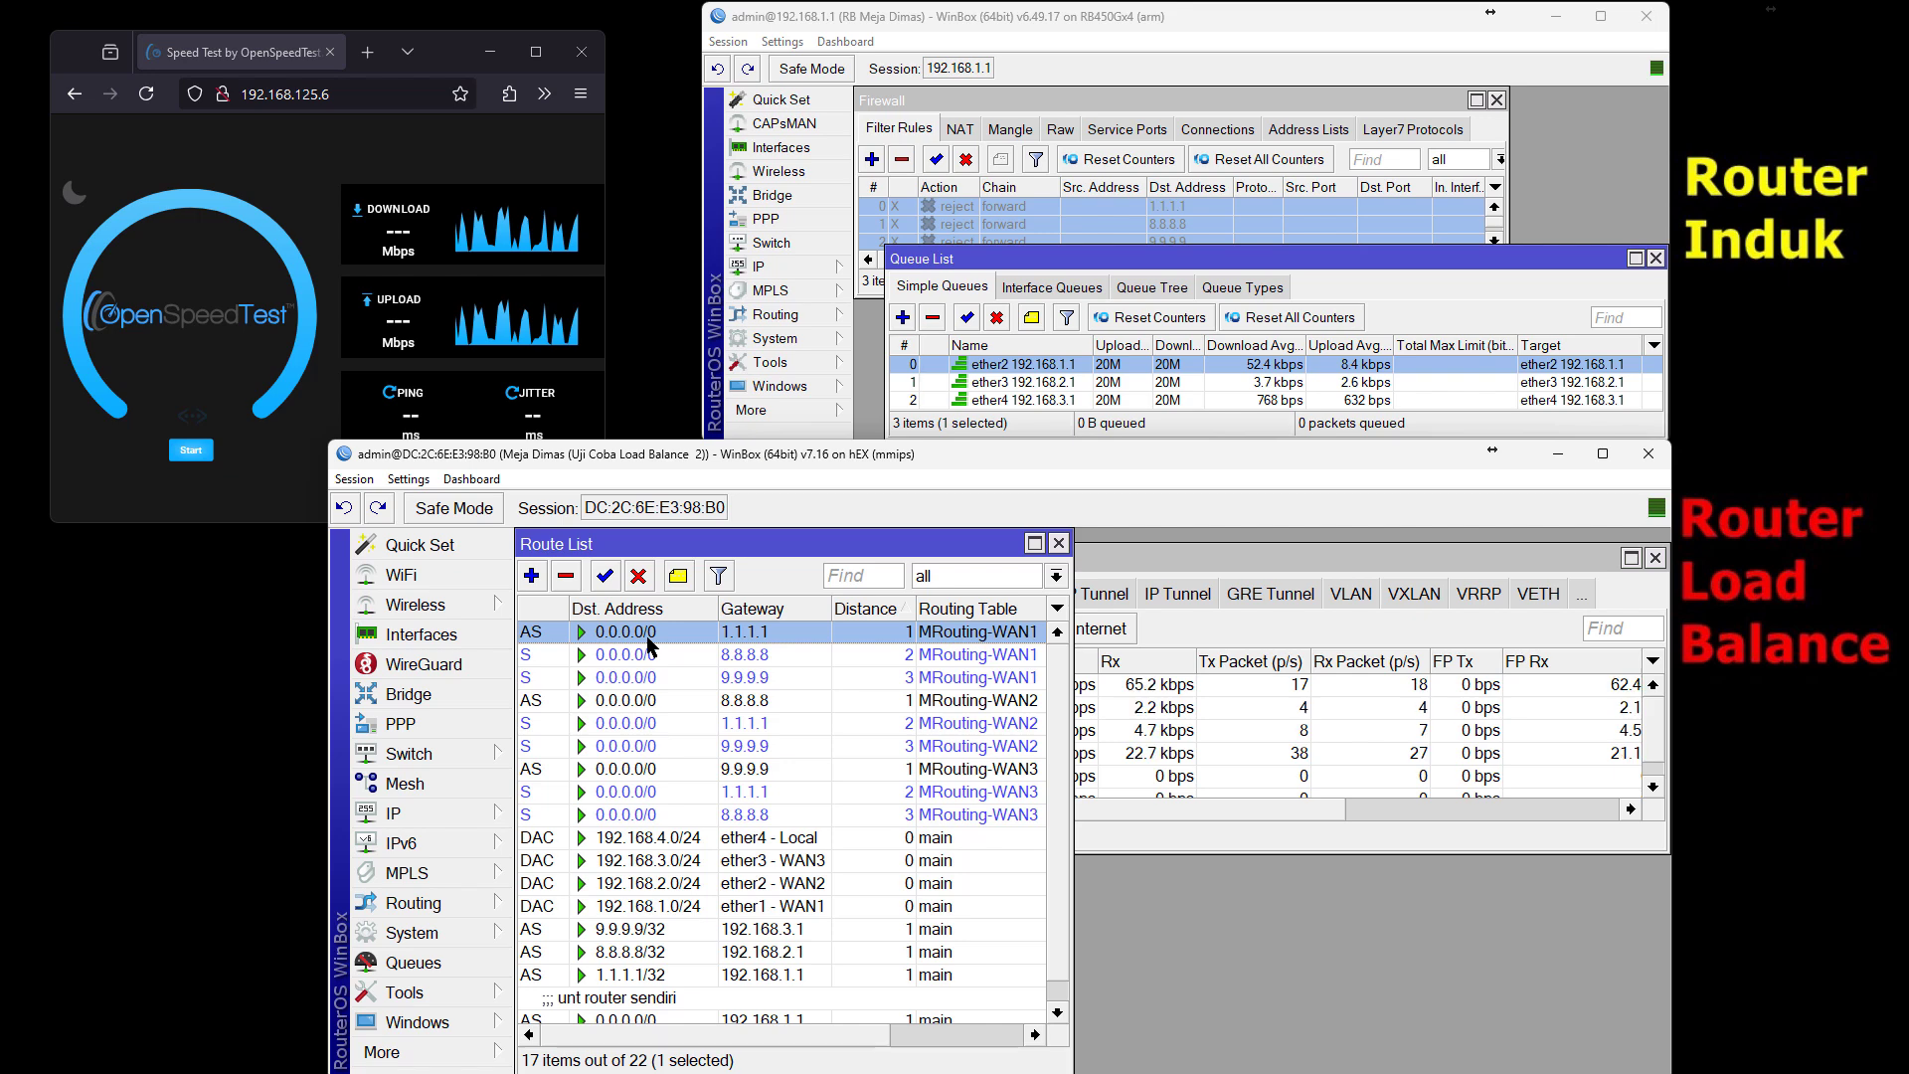
{"action": "left_click", "coordinate": [799, 656]}
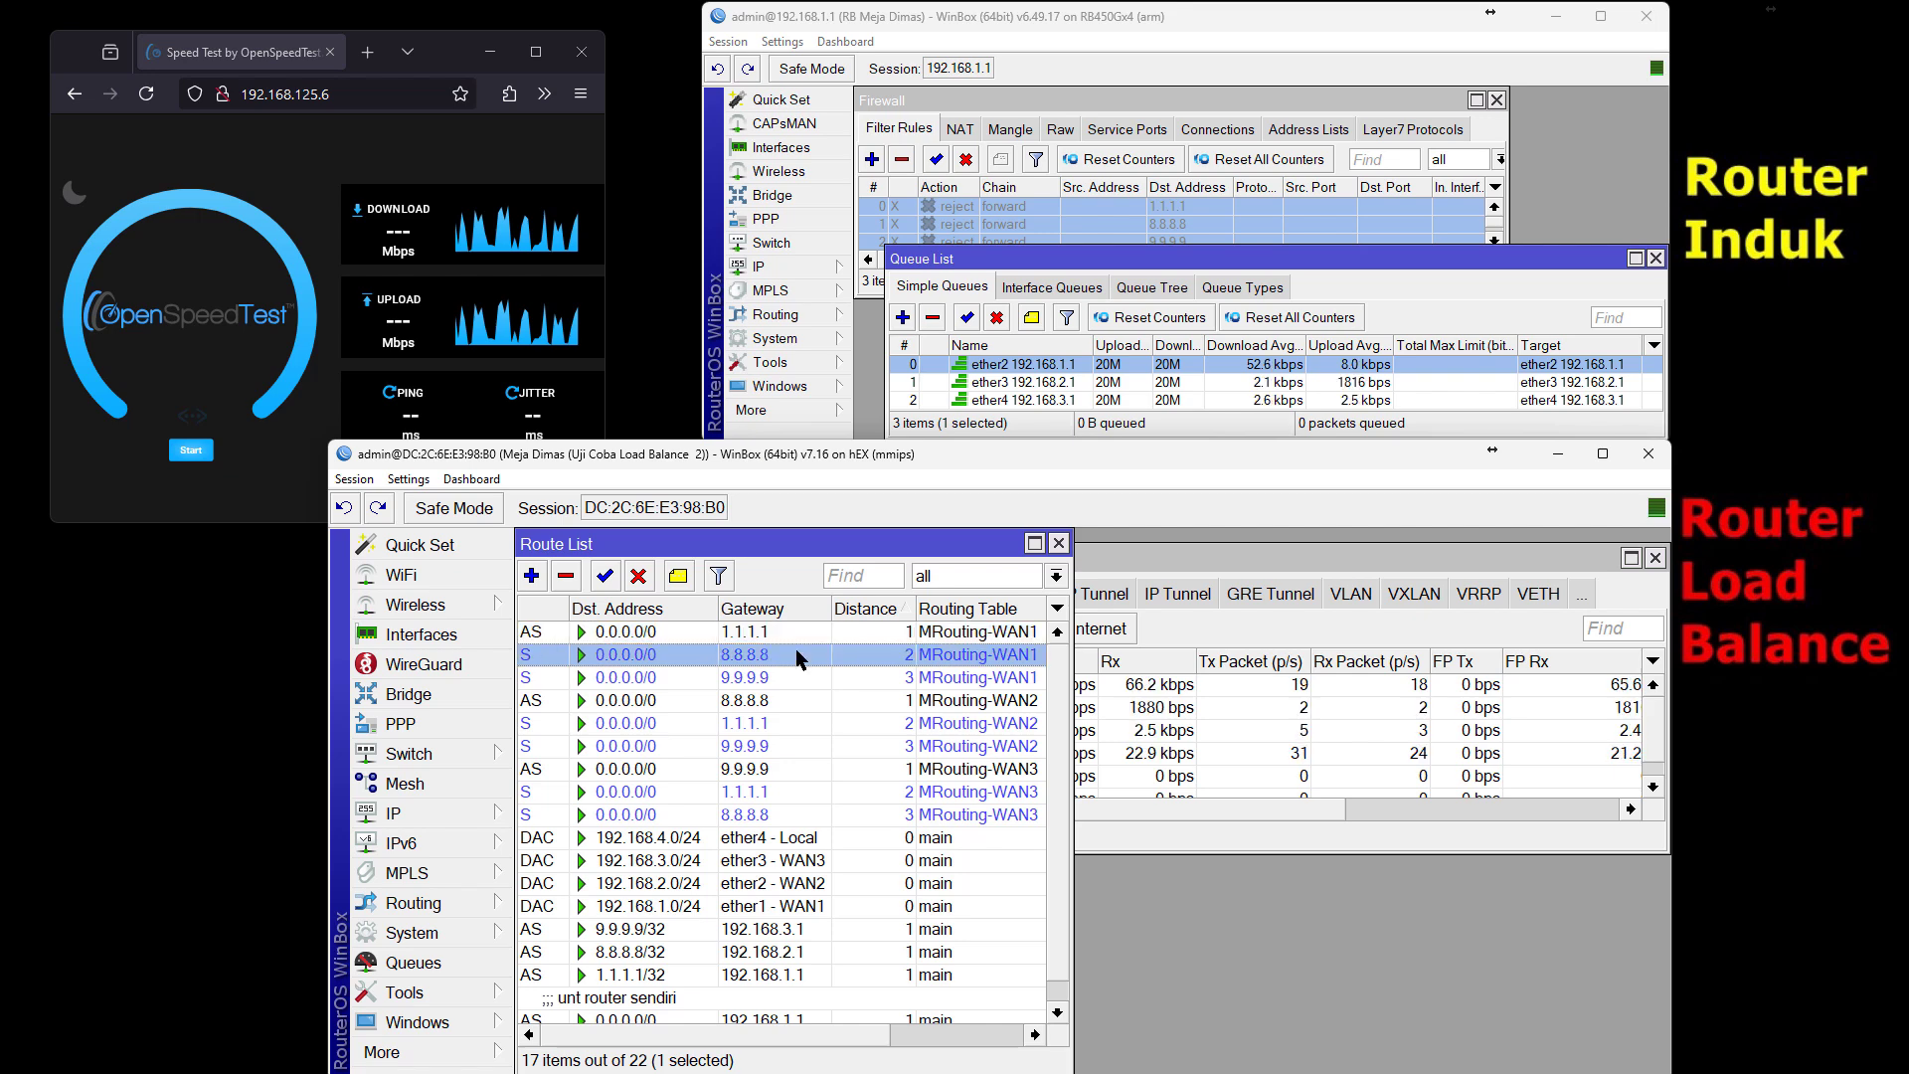
{"action": "left_click", "coordinate": [899, 677]}
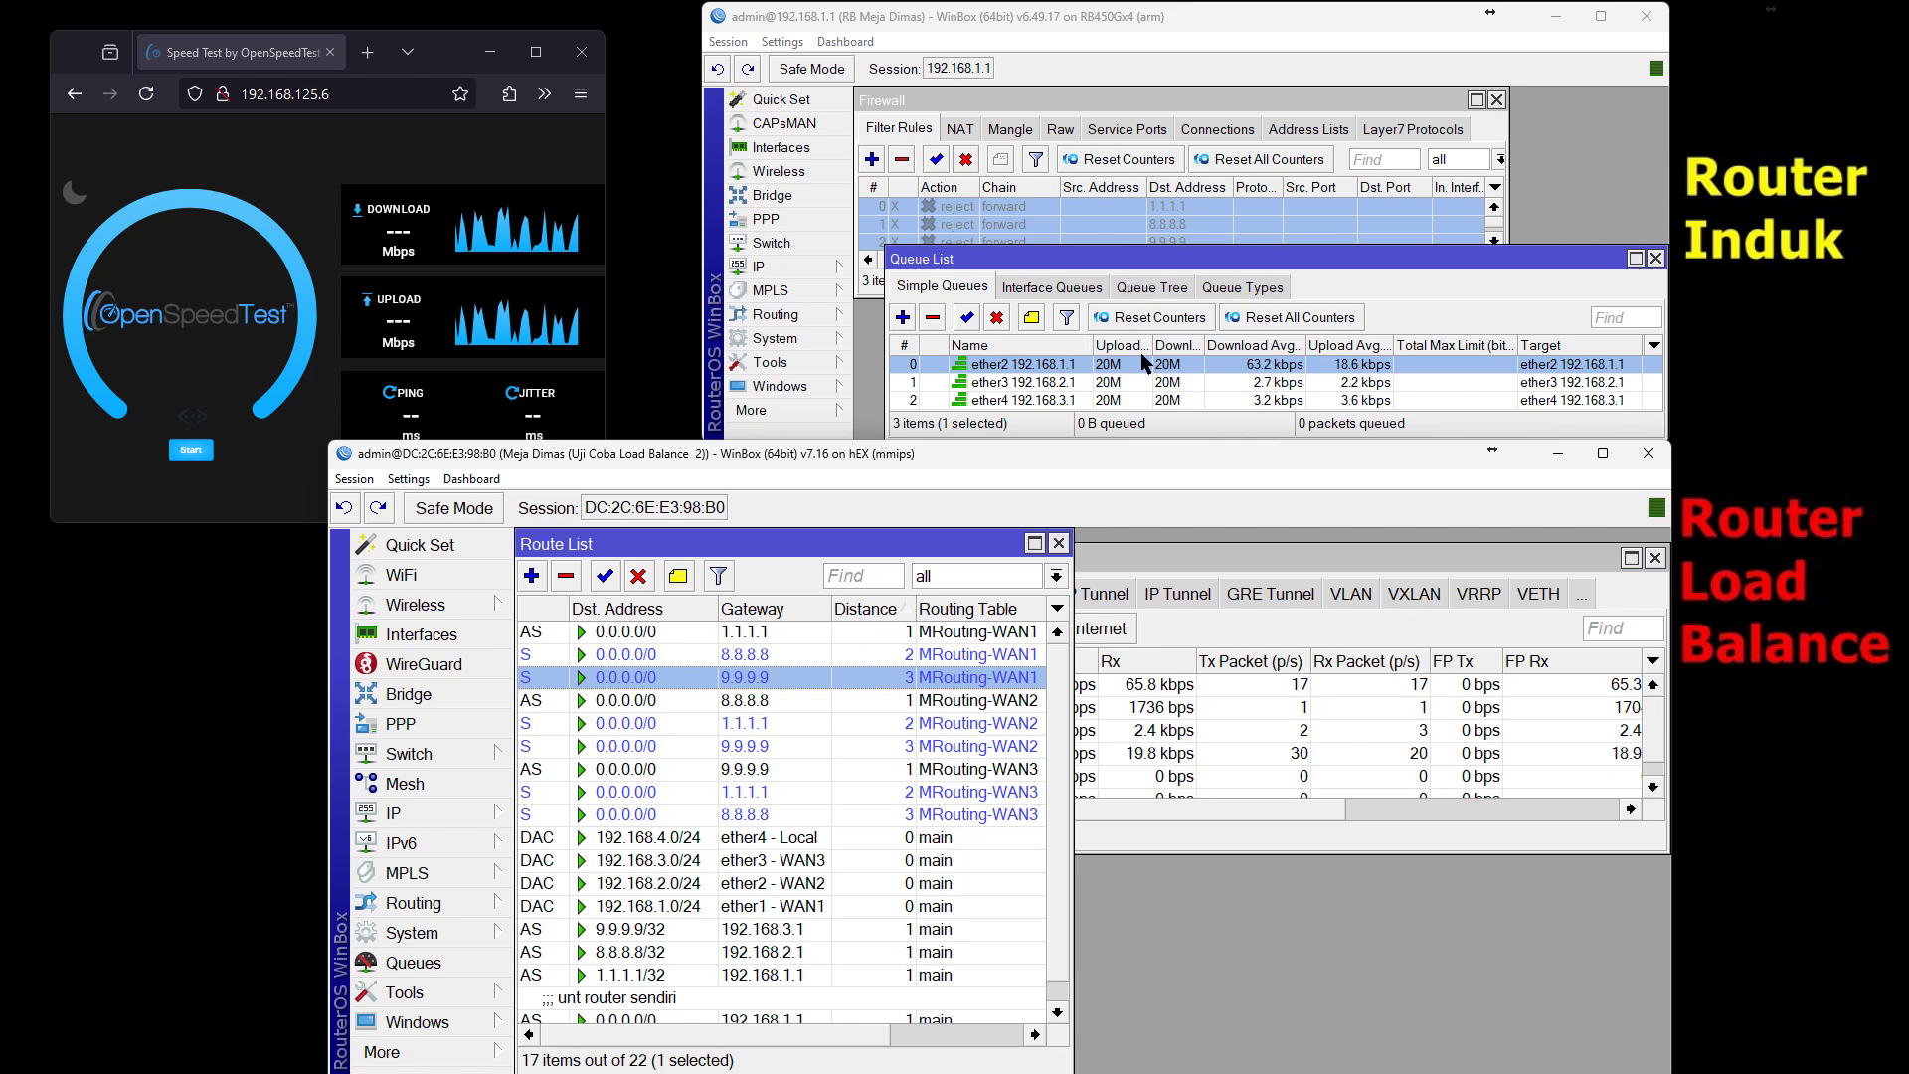
- Check the three WAN interfaces and ether4 - Local in the interface list, and start the OpenSpeedTest run
{"action": "left_click", "coordinate": [1156, 559]}
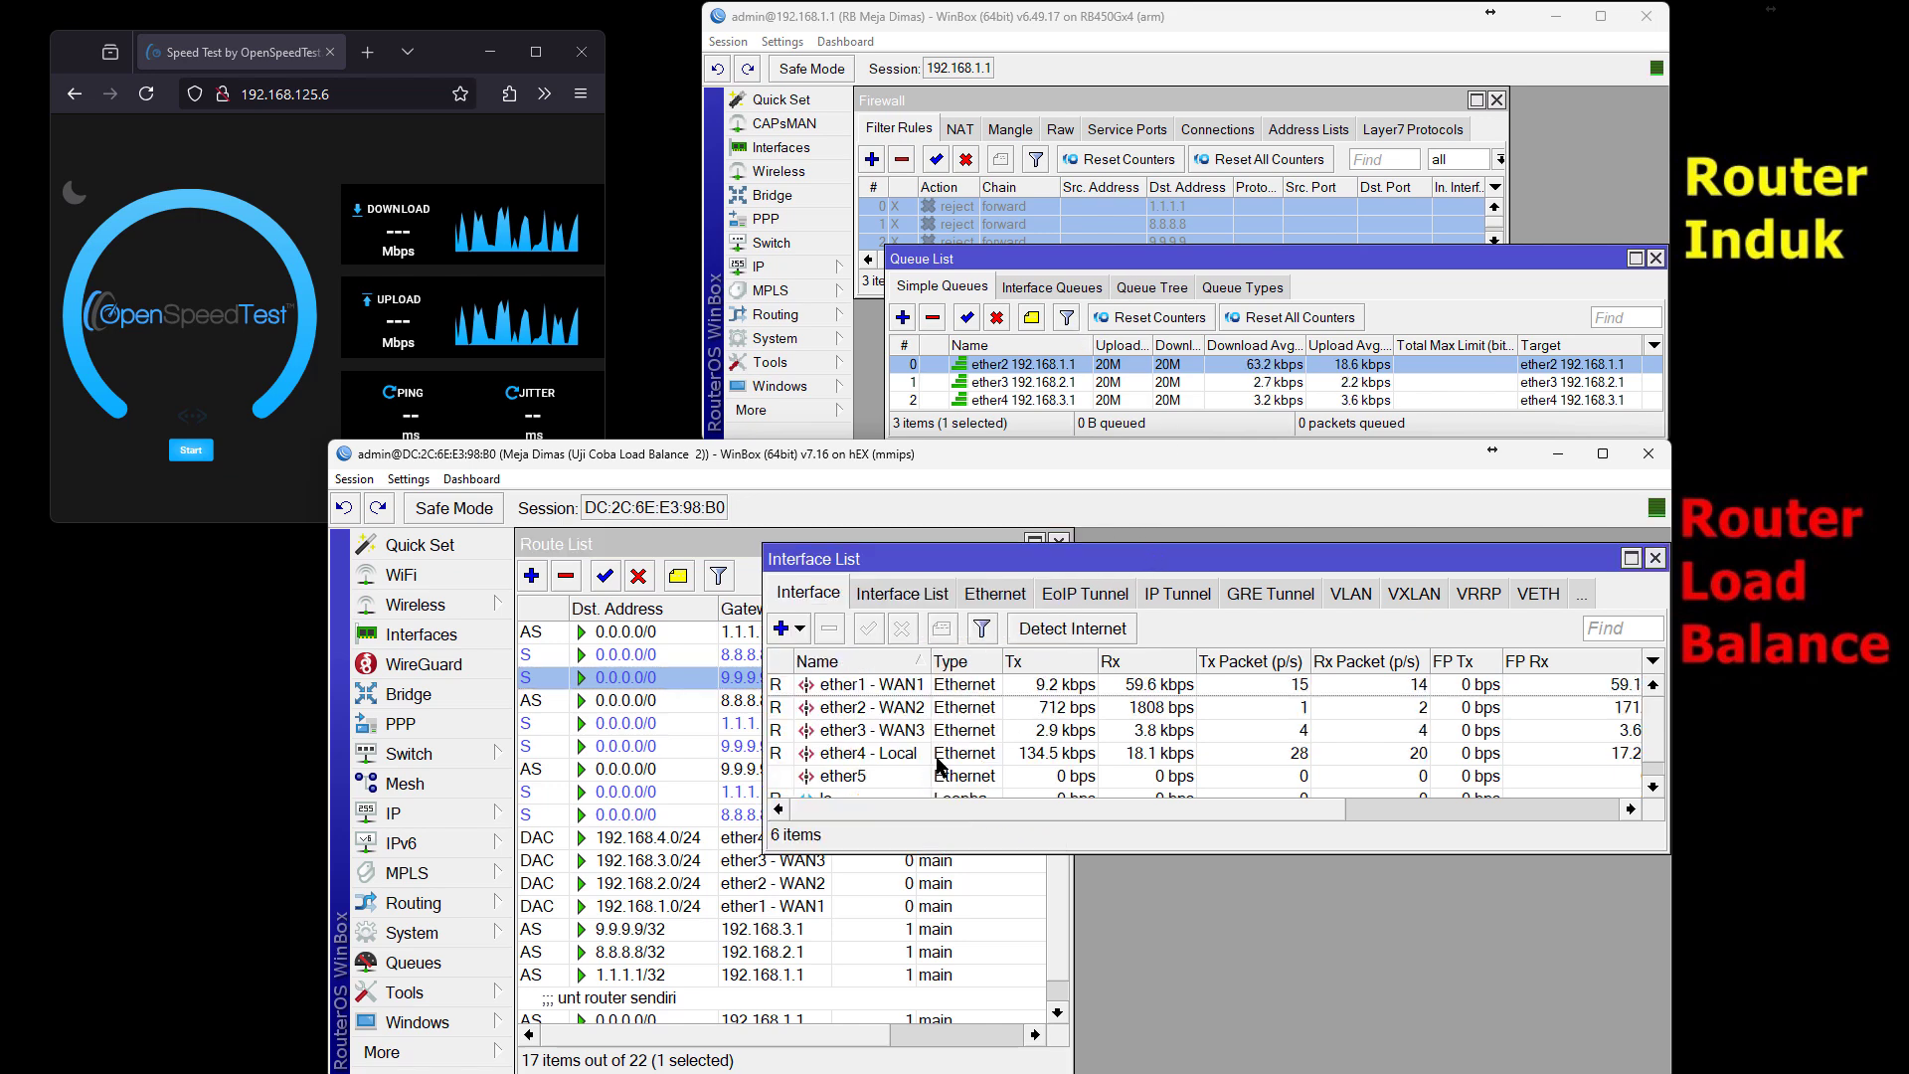
{"action": "left_click_drag", "start_coordinate": [949, 686], "coordinate": [954, 740]}
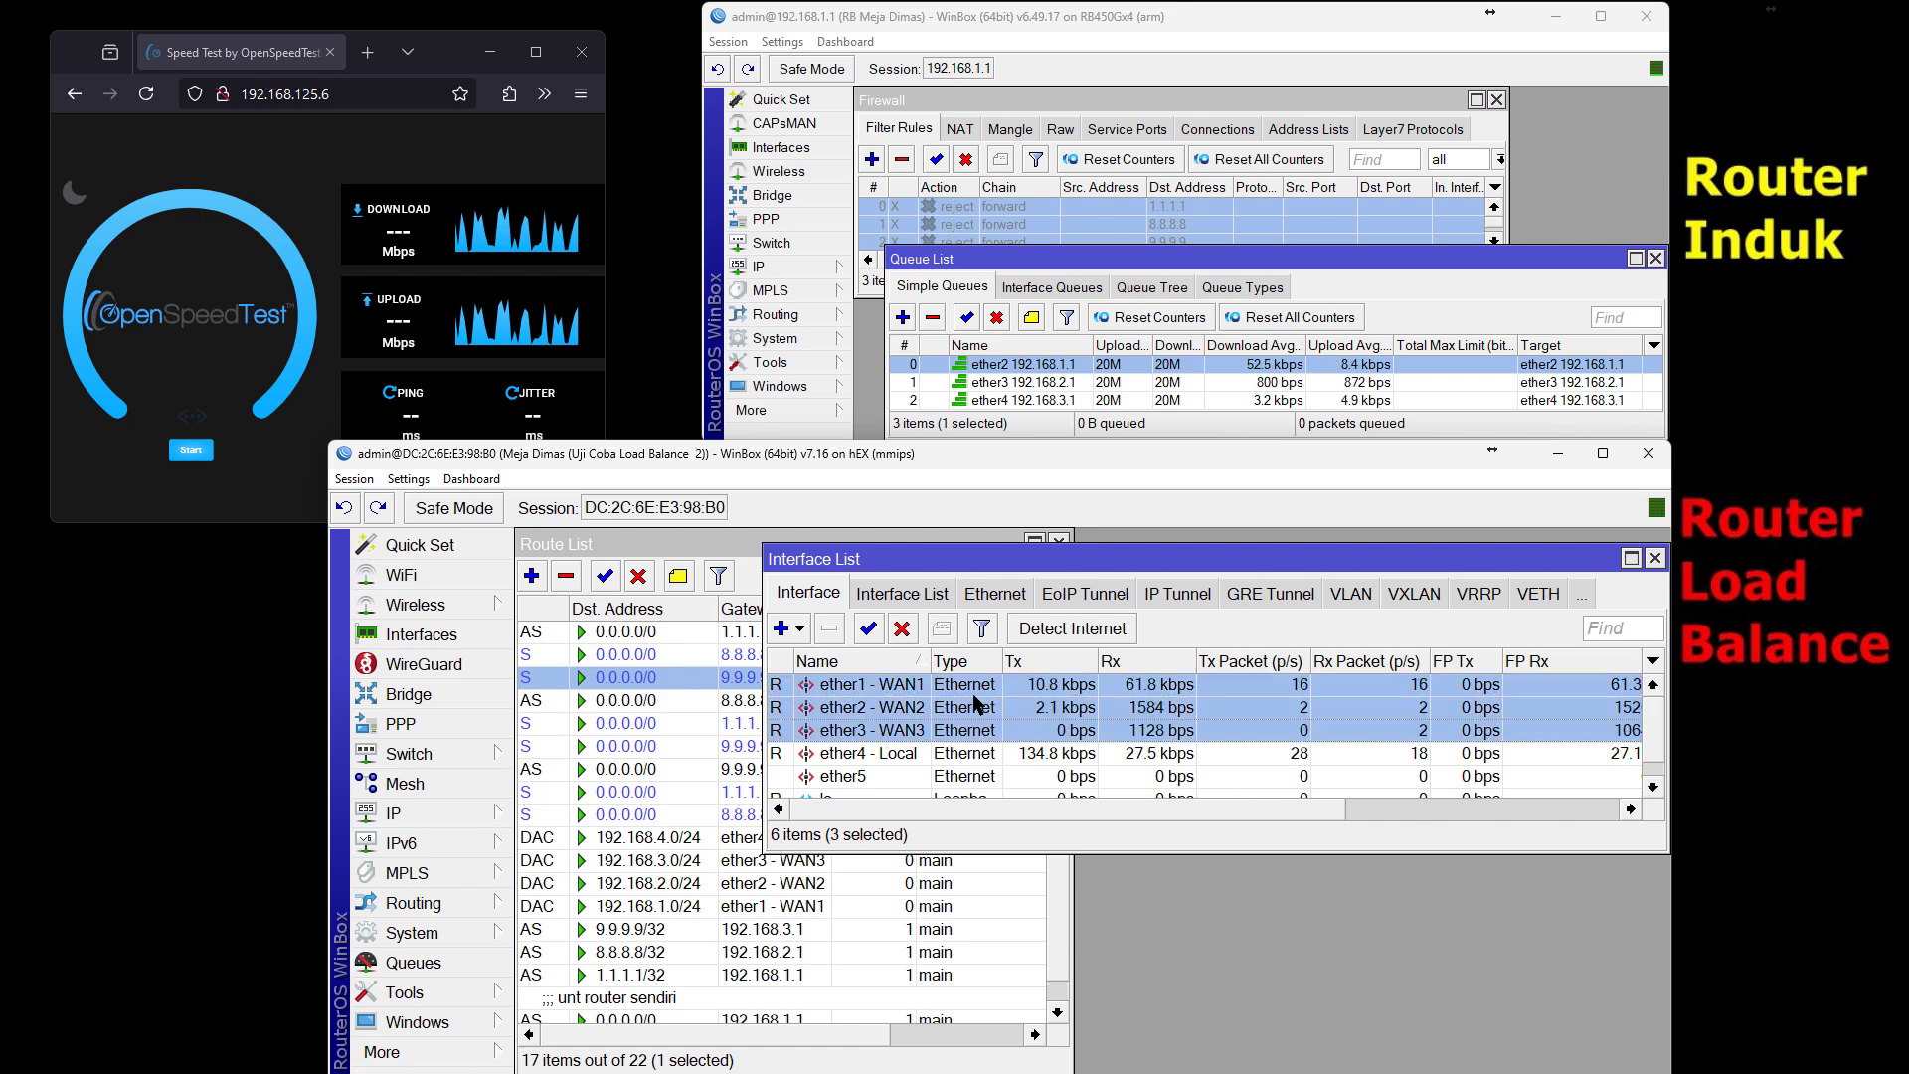
{"action": "left_click", "coordinate": [943, 756]}
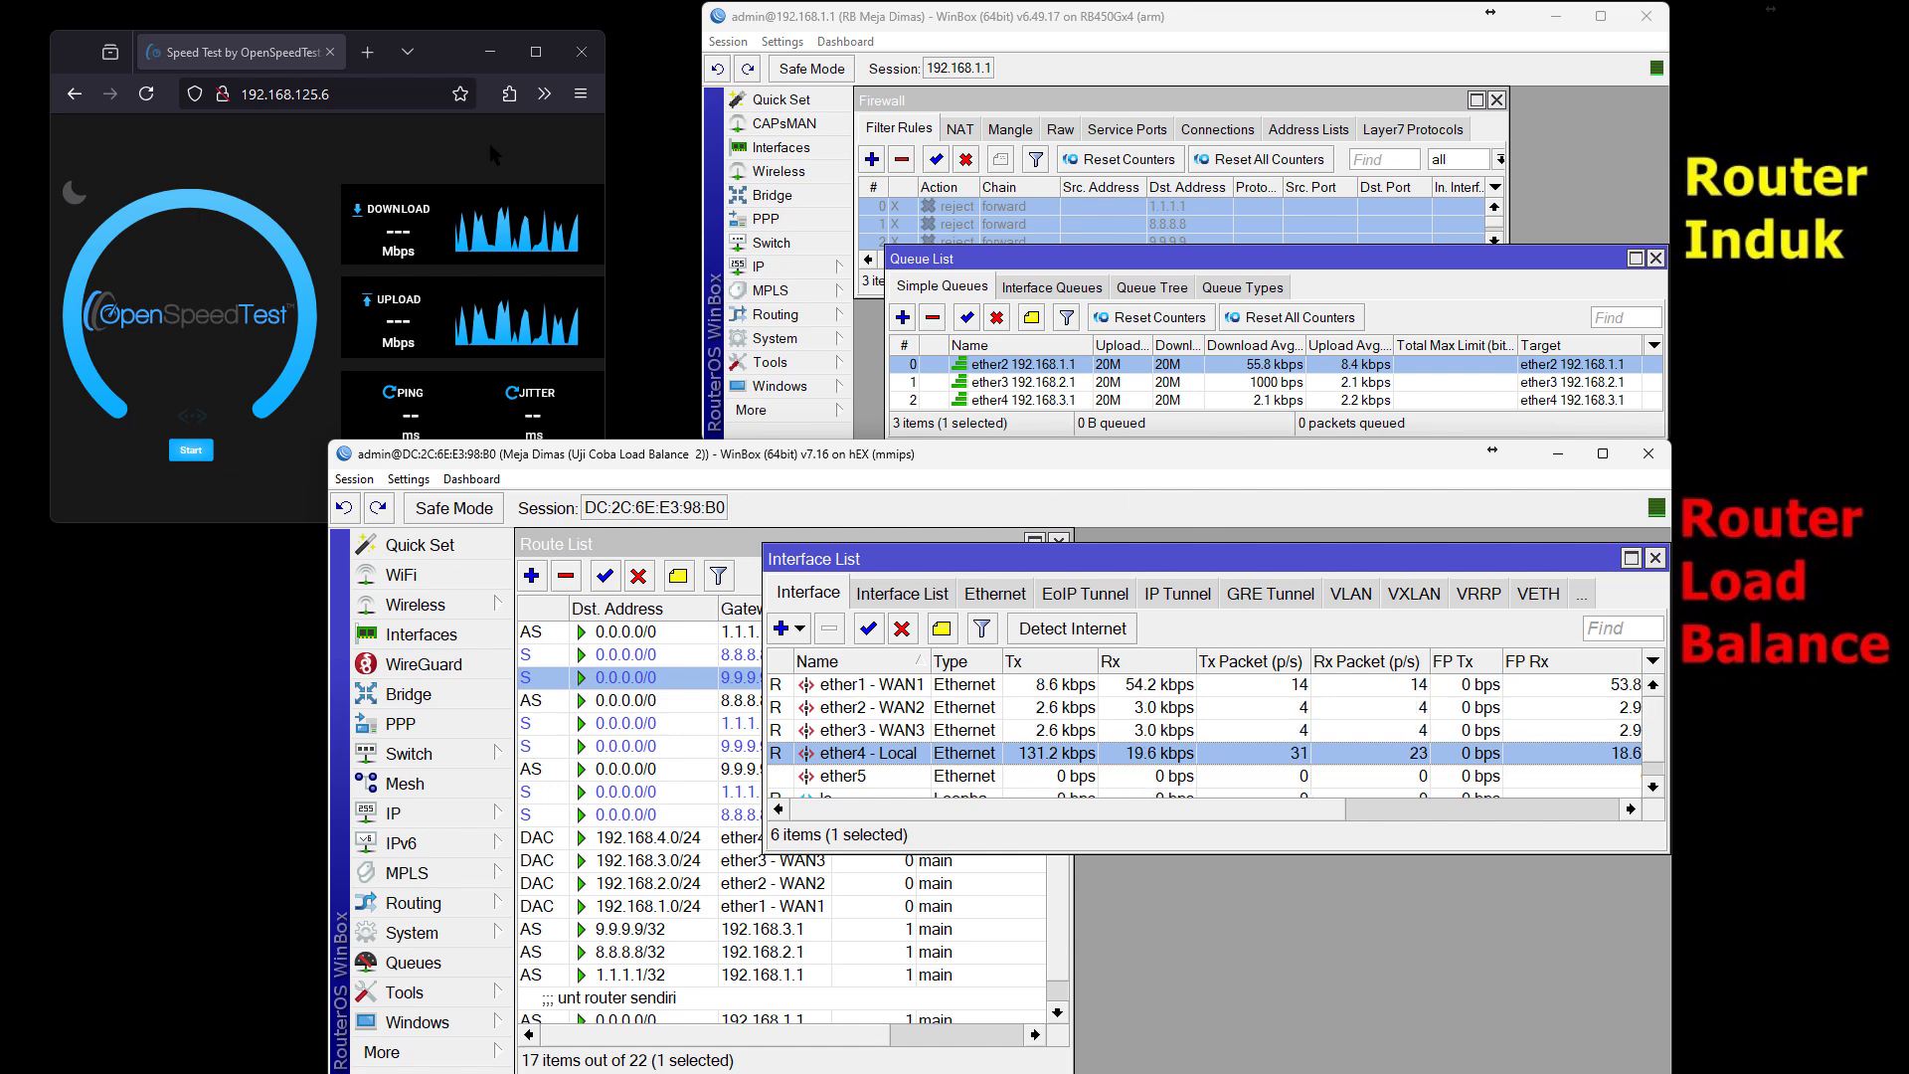
{"action": "left_click", "coordinate": [171, 453]}
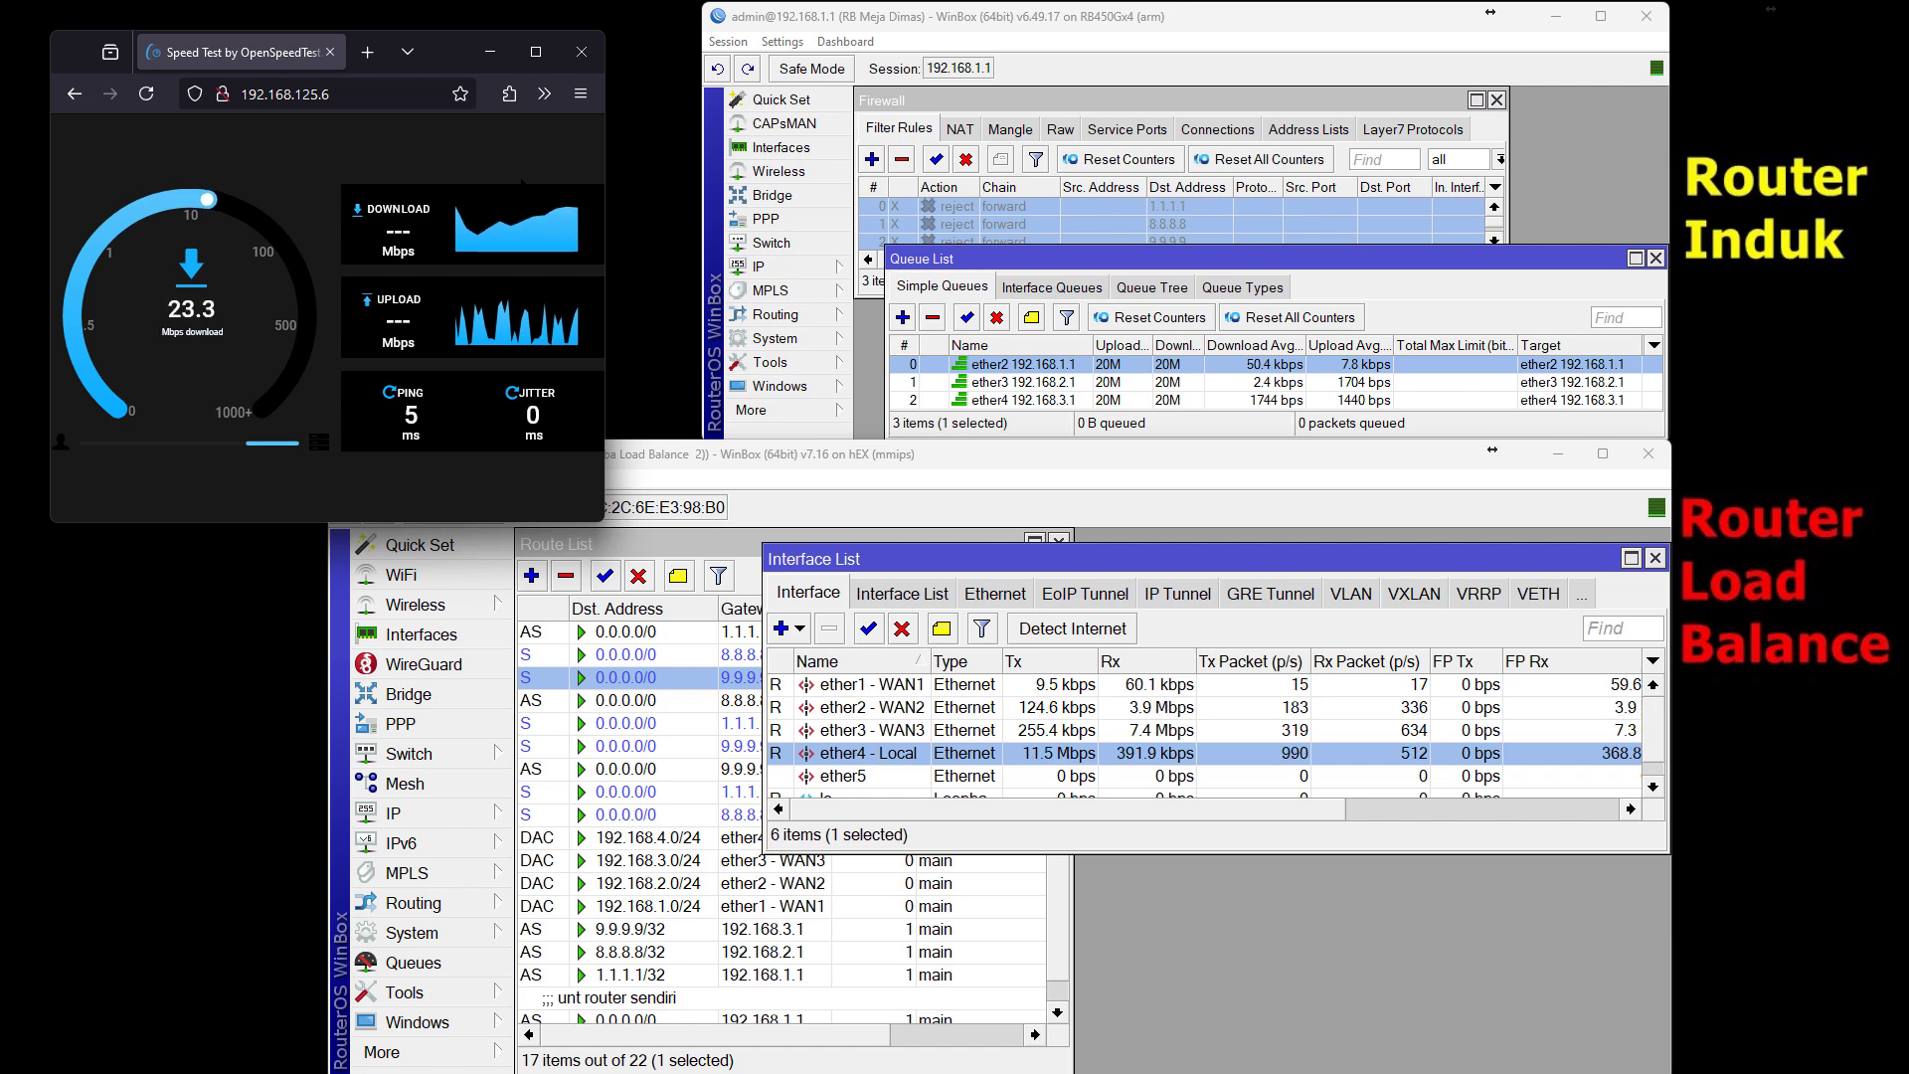
- Compare traffic across the main router's three simple queues and the load-balance router's WAN1, WAN2, WAN3 and Local interfaces during the speed test
{"action": "mouse_move", "coordinate": [568, 210]}
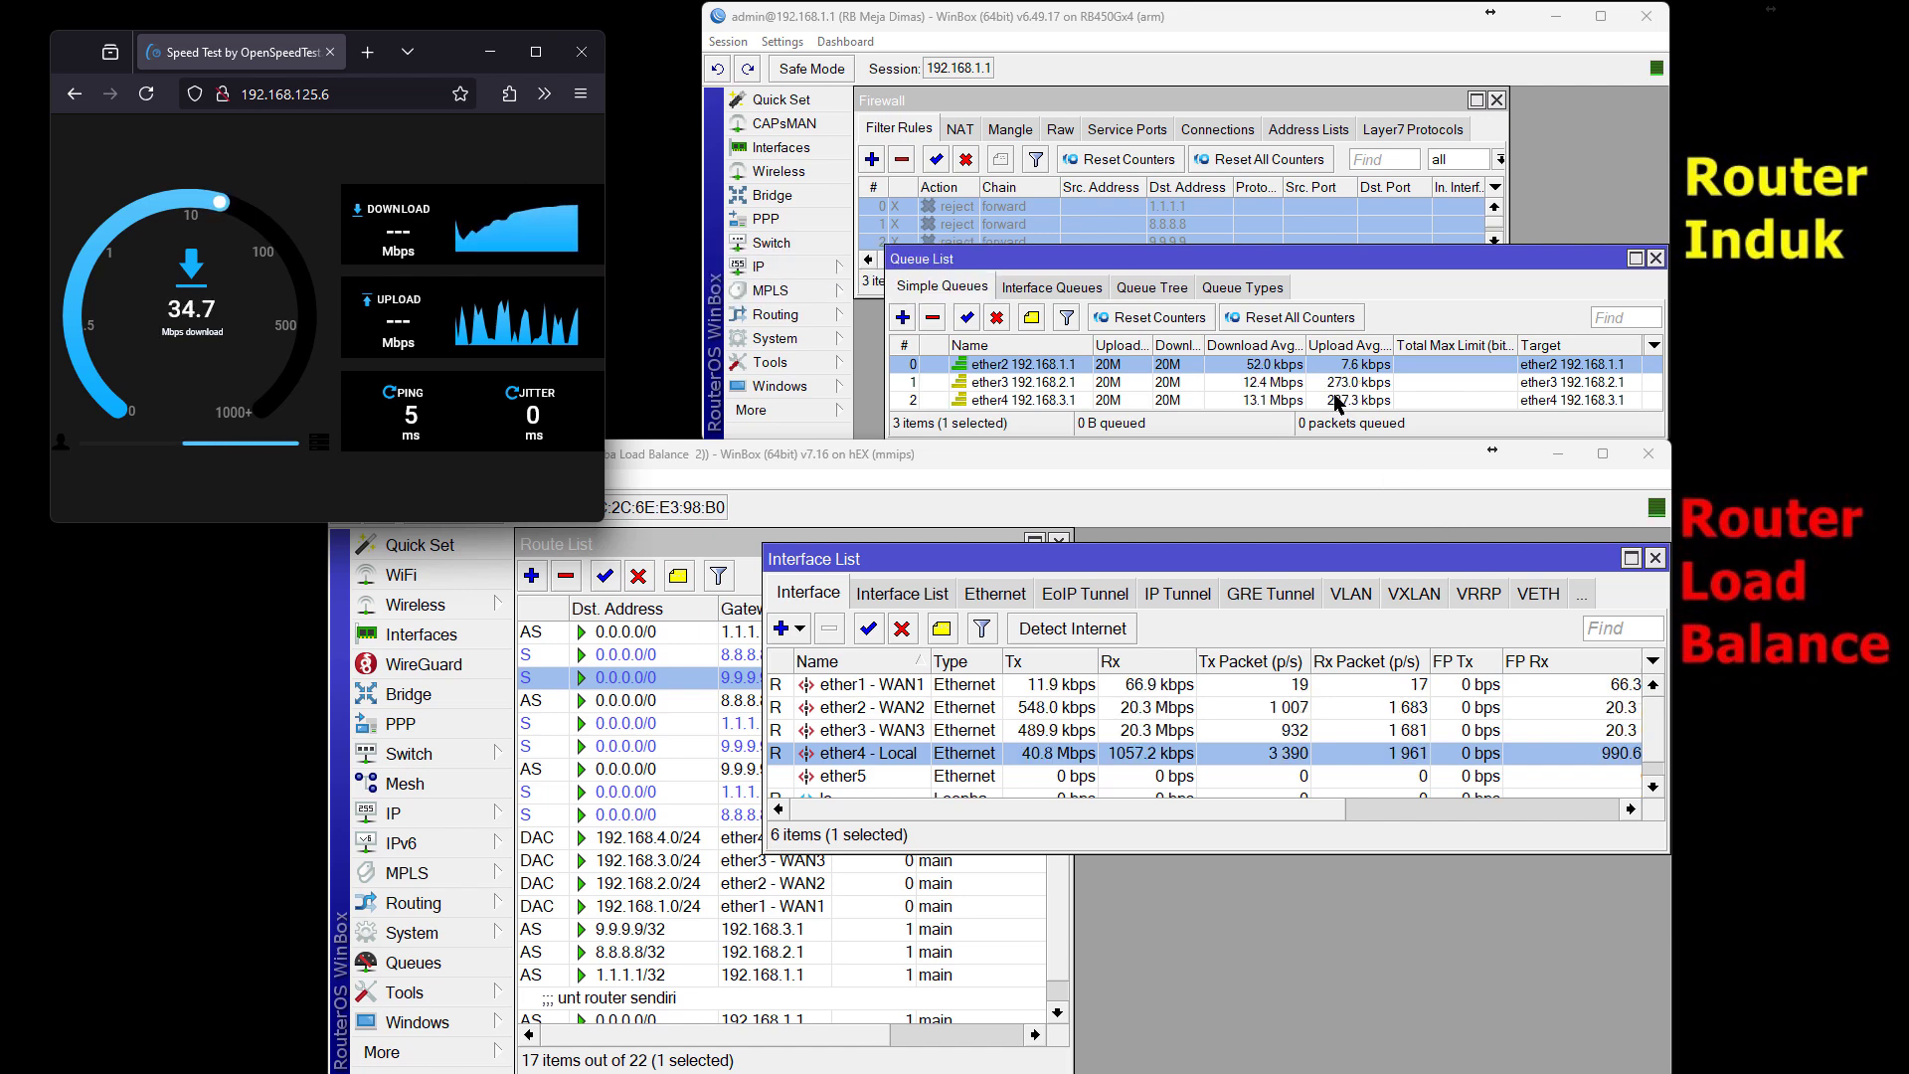
{"action": "left_click", "coordinate": [1186, 398], "text": "shift"}
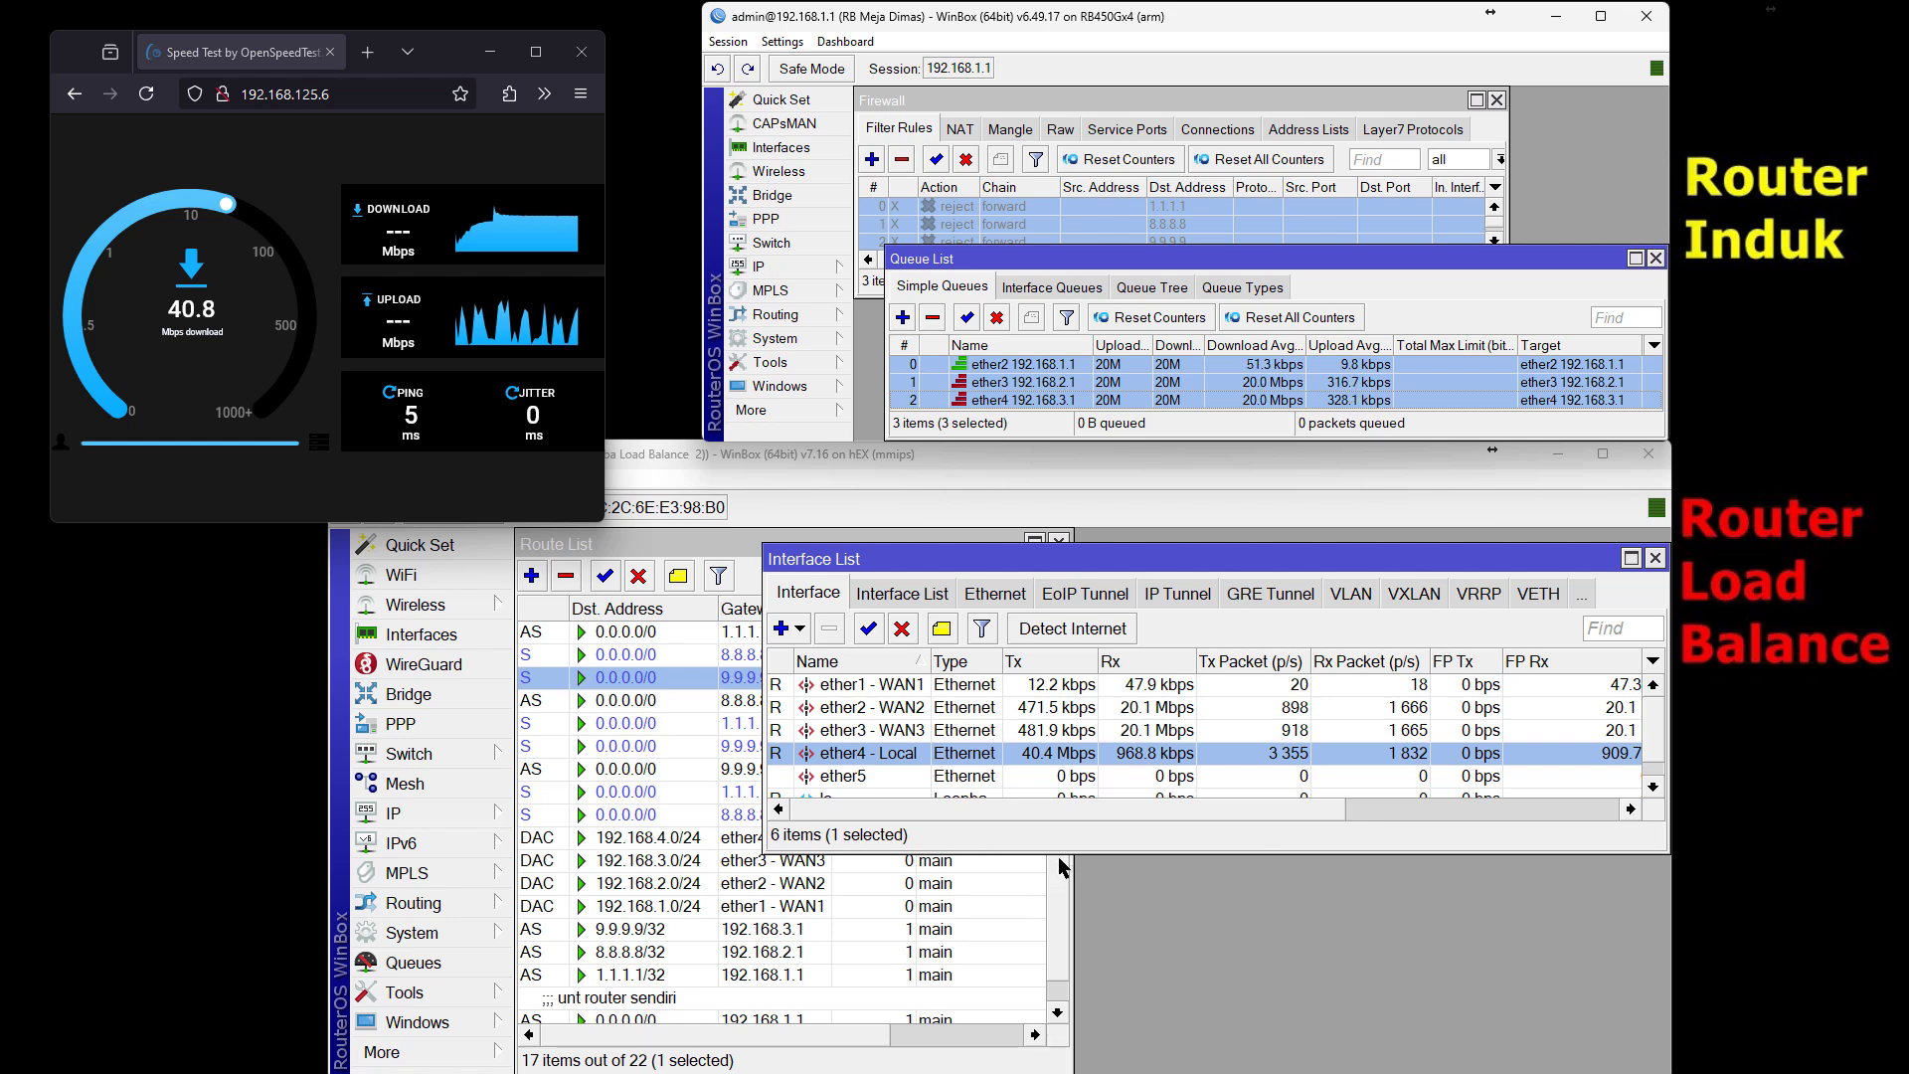
{"action": "left_click", "coordinate": [1155, 711]}
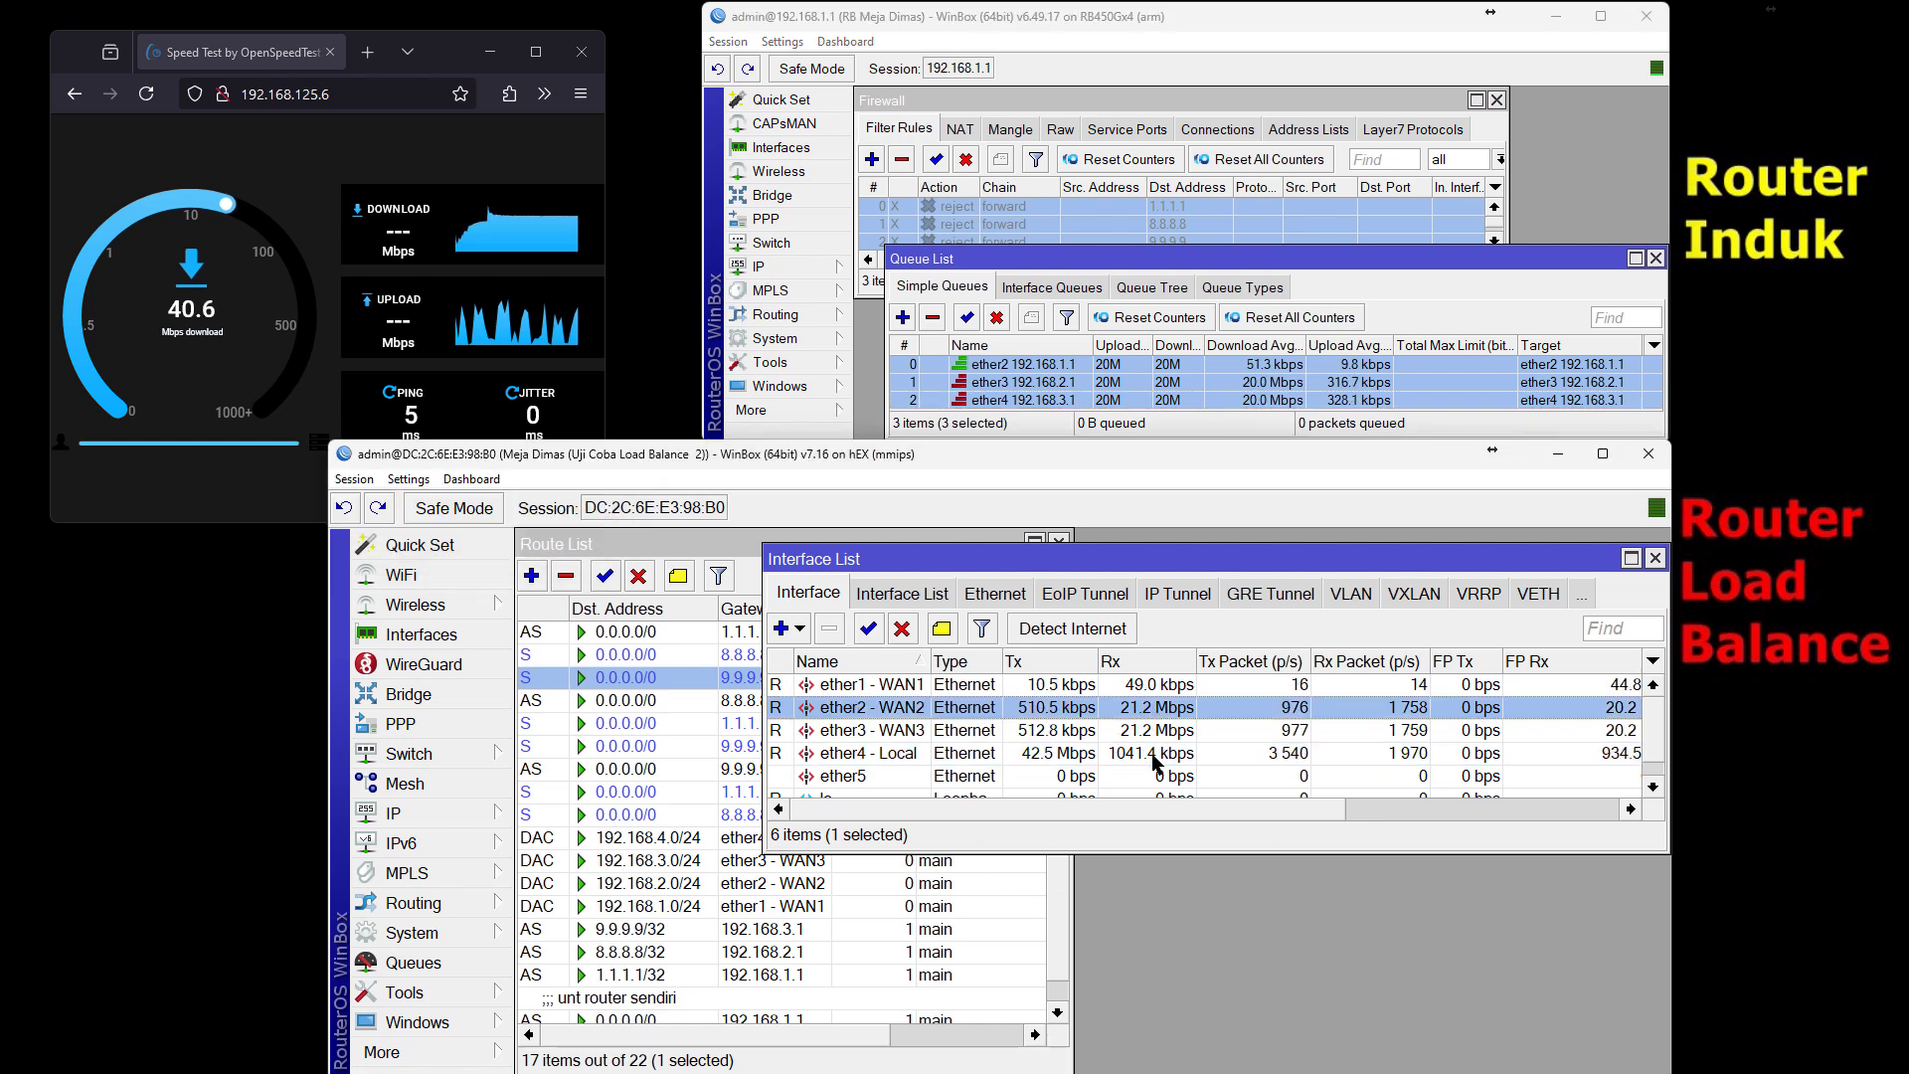
{"action": "left_click", "coordinate": [1149, 755], "text": "shift"}
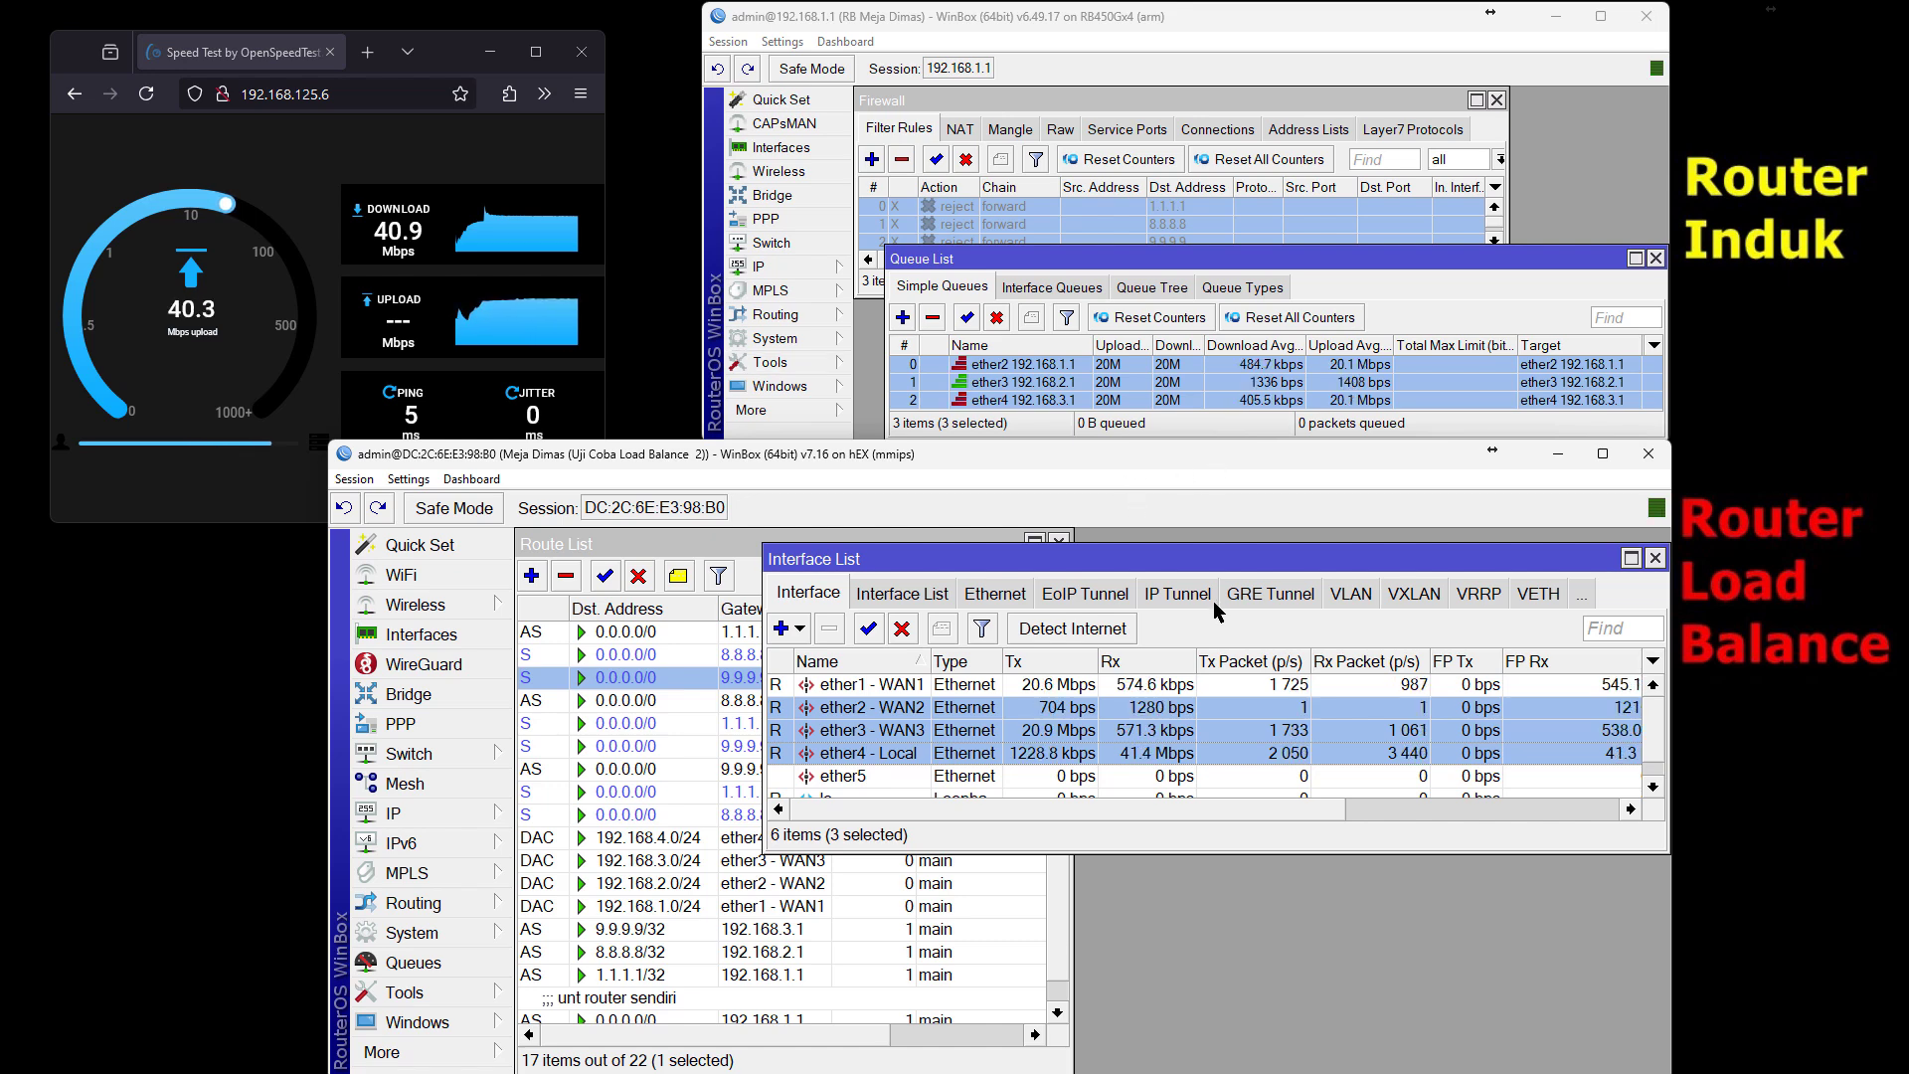
{"action": "left_click", "coordinate": [1167, 688]}
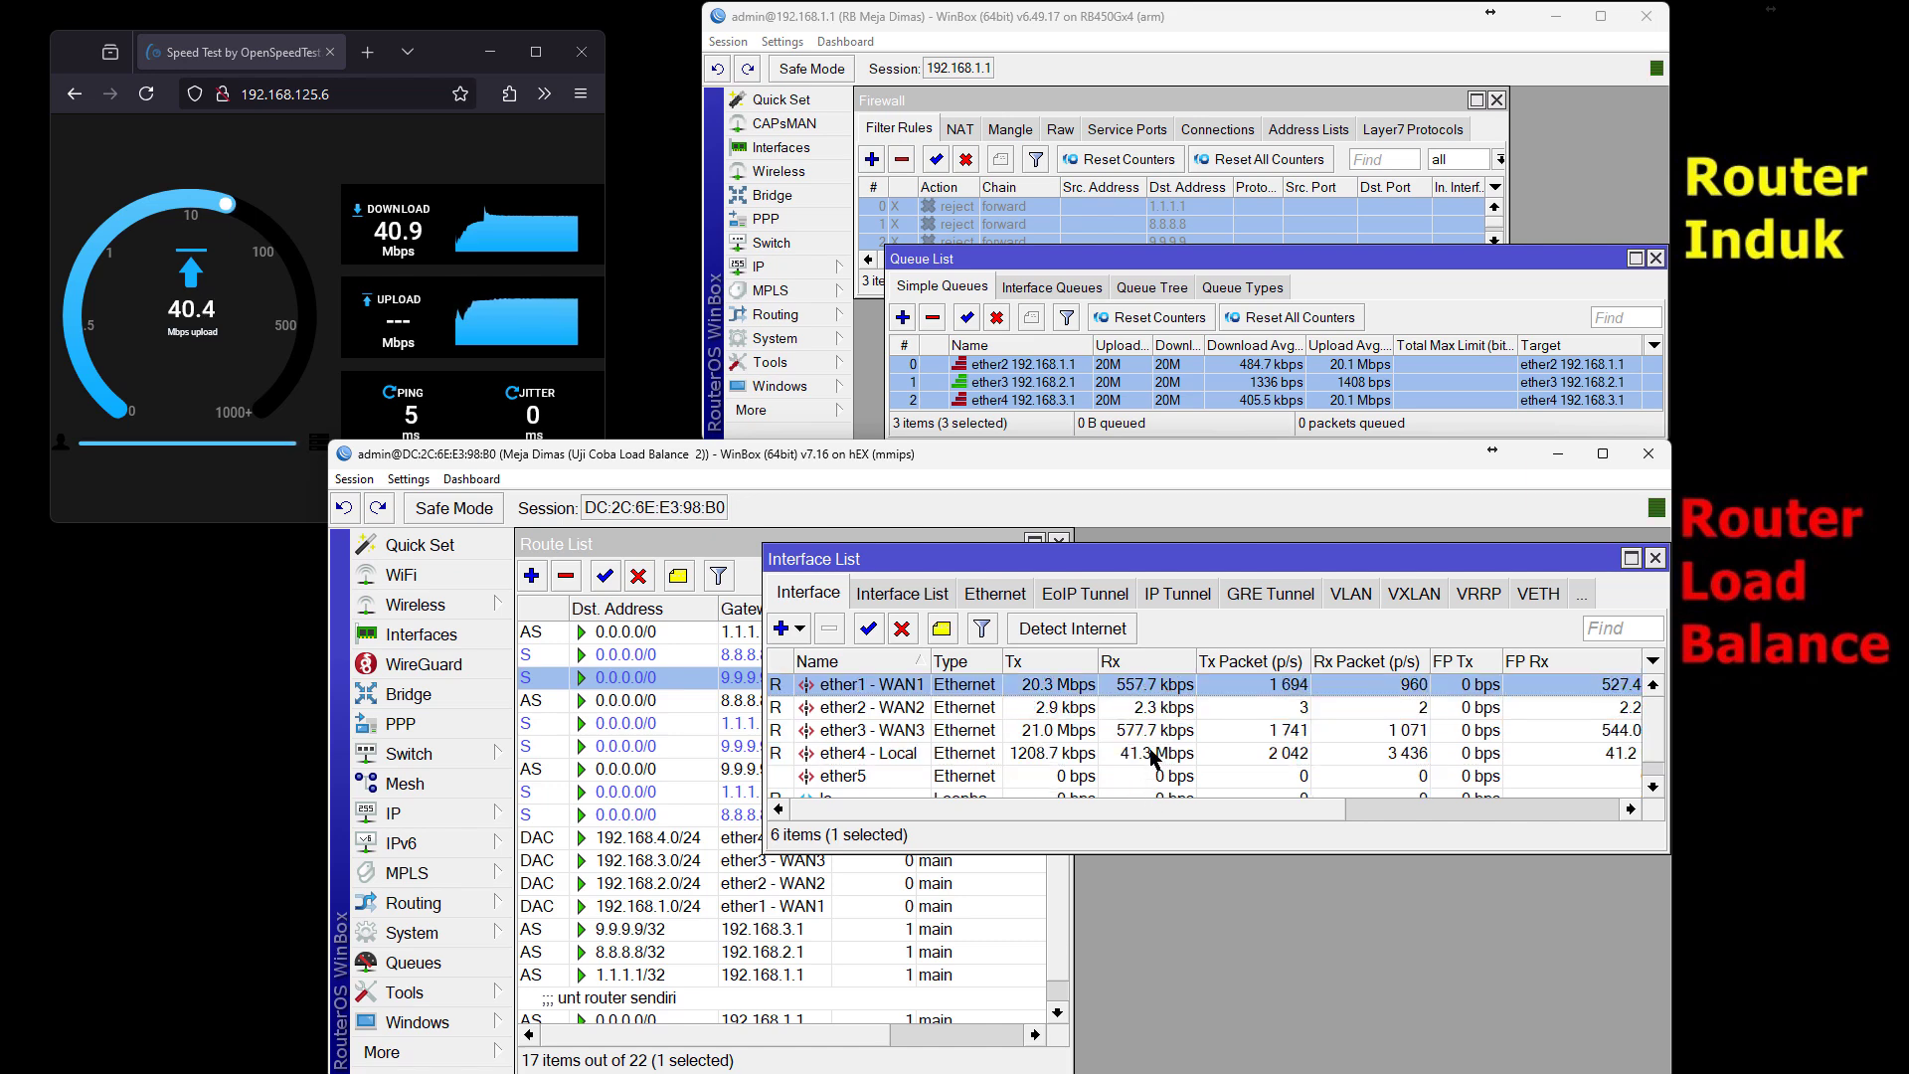
{"action": "left_click", "coordinate": [1090, 732], "text": "shift"}
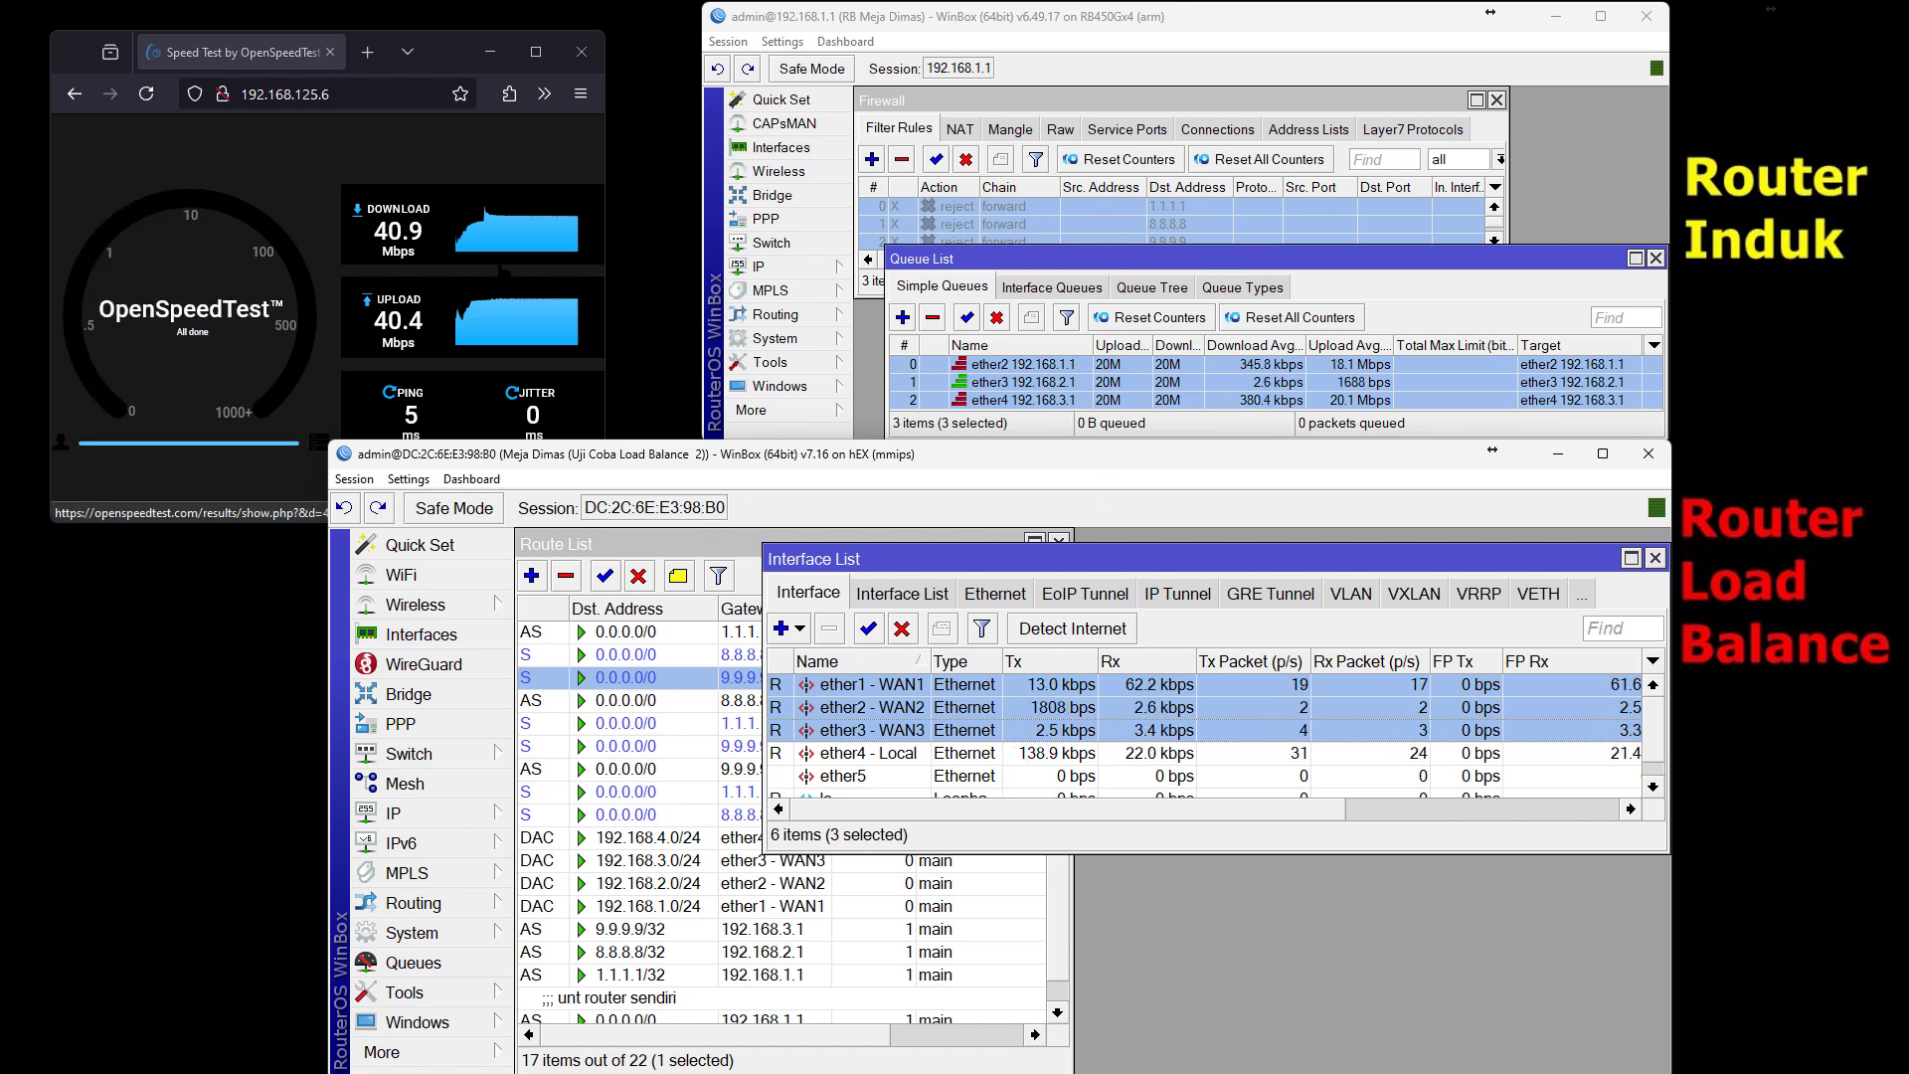
- Reload the OpenSpeedTest page at 192.168.125.6 and run the download and upload test again
{"action": "left_click", "coordinate": [344, 139]}
{"action": "left_click", "coordinate": [145, 93]}
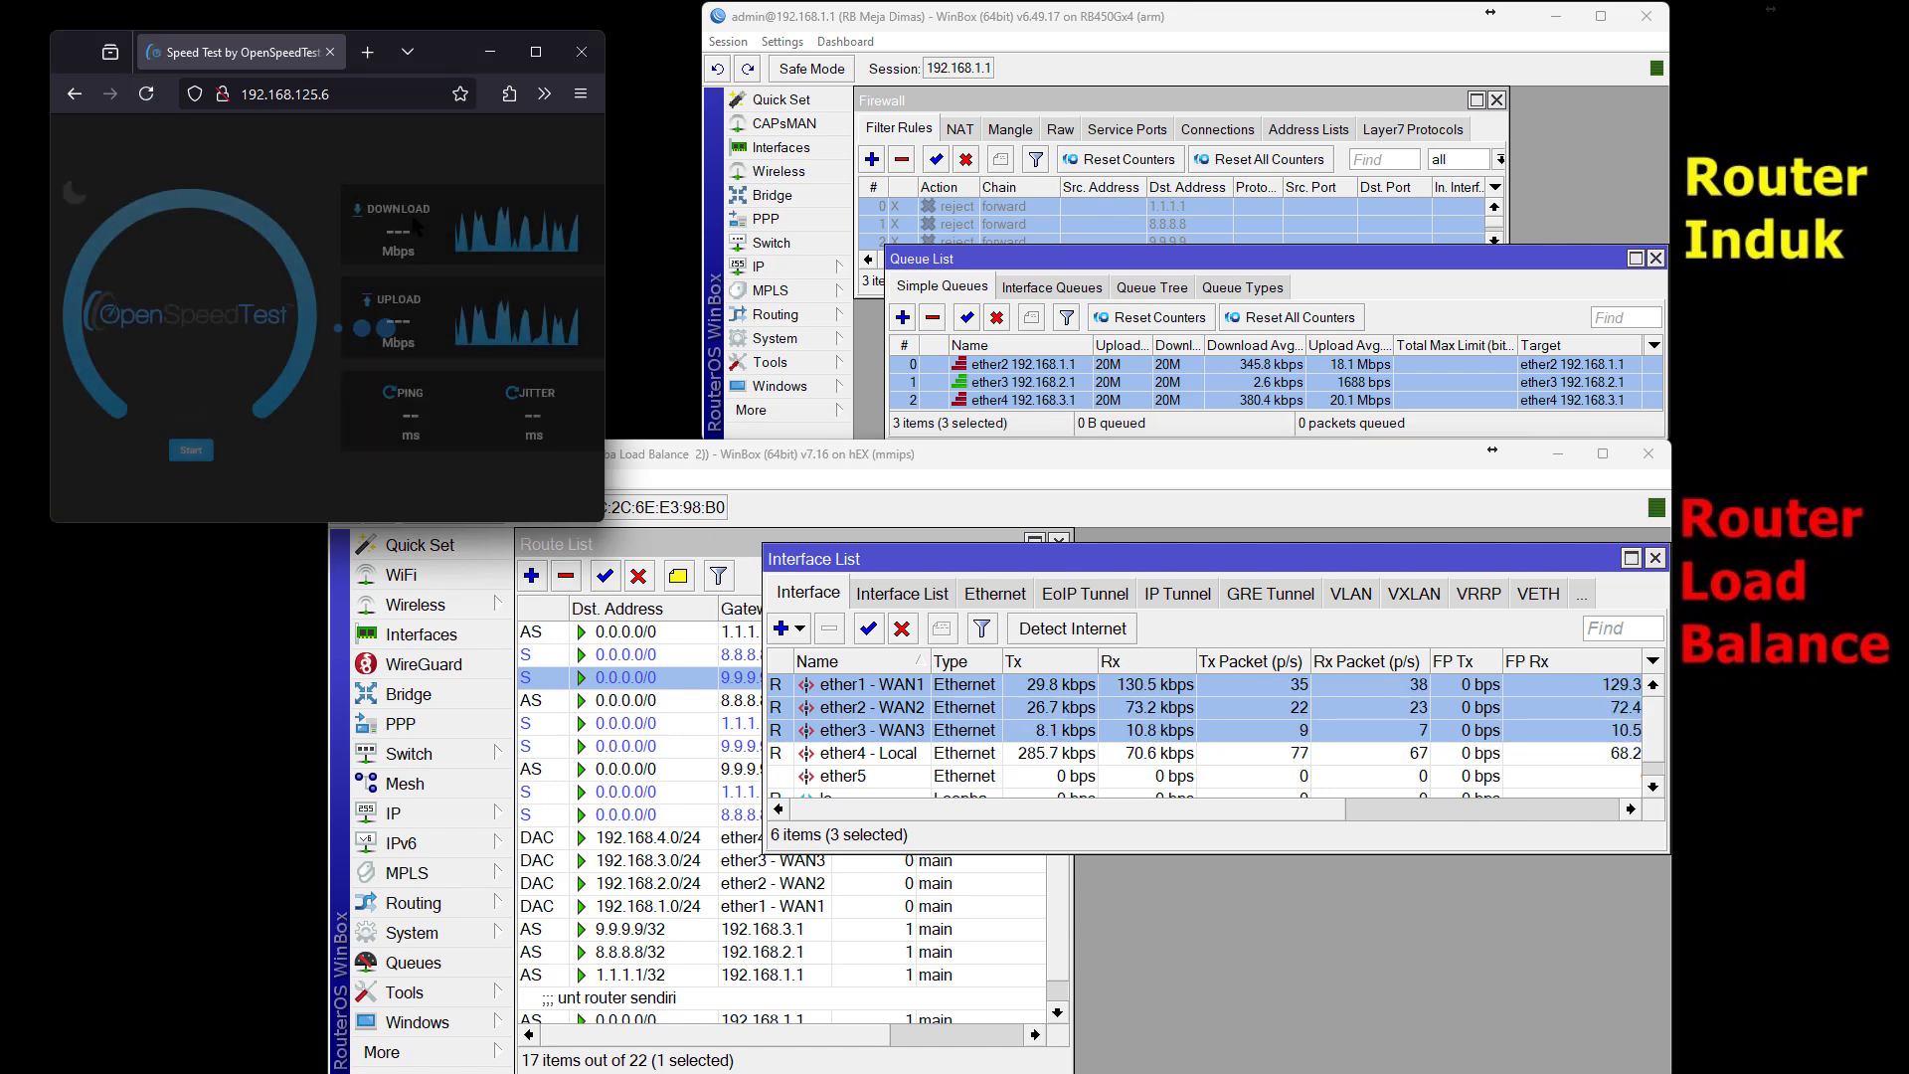
{"action": "left_click", "coordinate": [191, 452]}
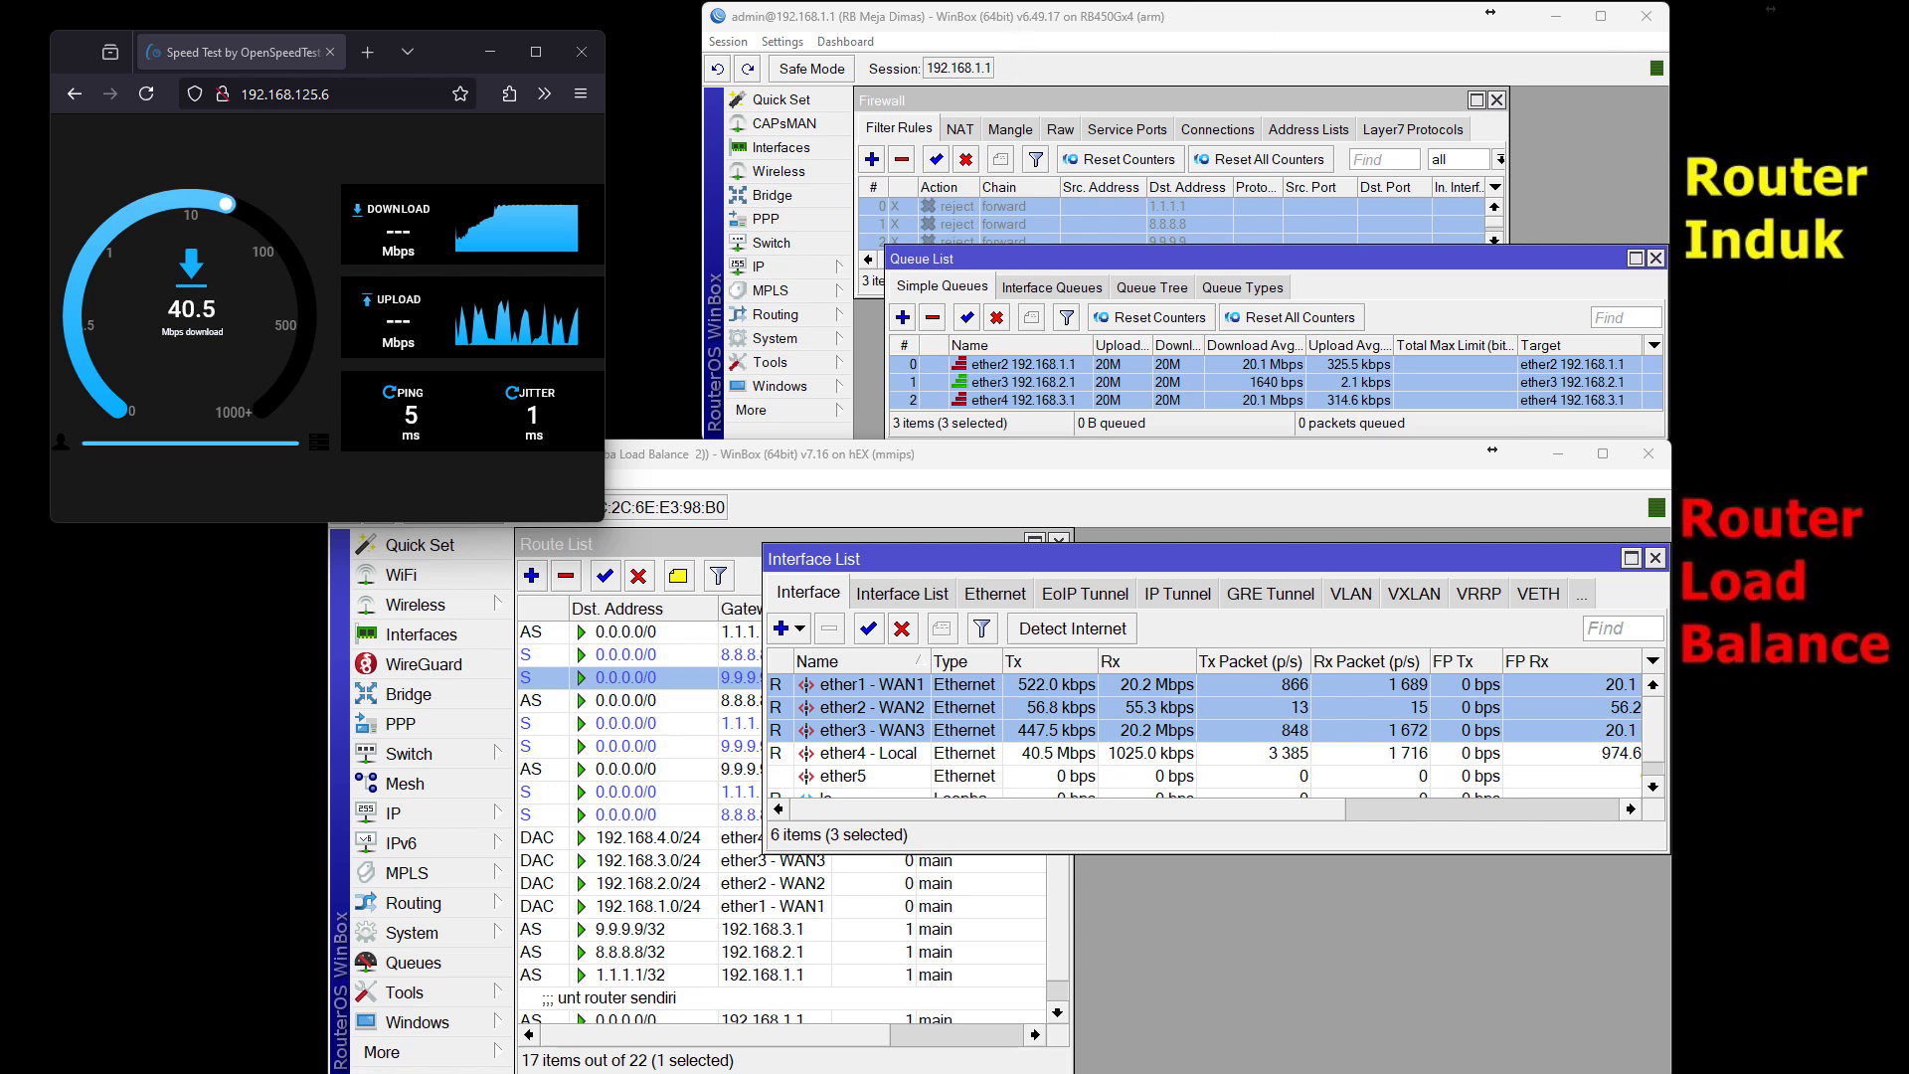
{"action": "key", "text": "ctrl+l"}
{"action": "key", "text": "Escape"}
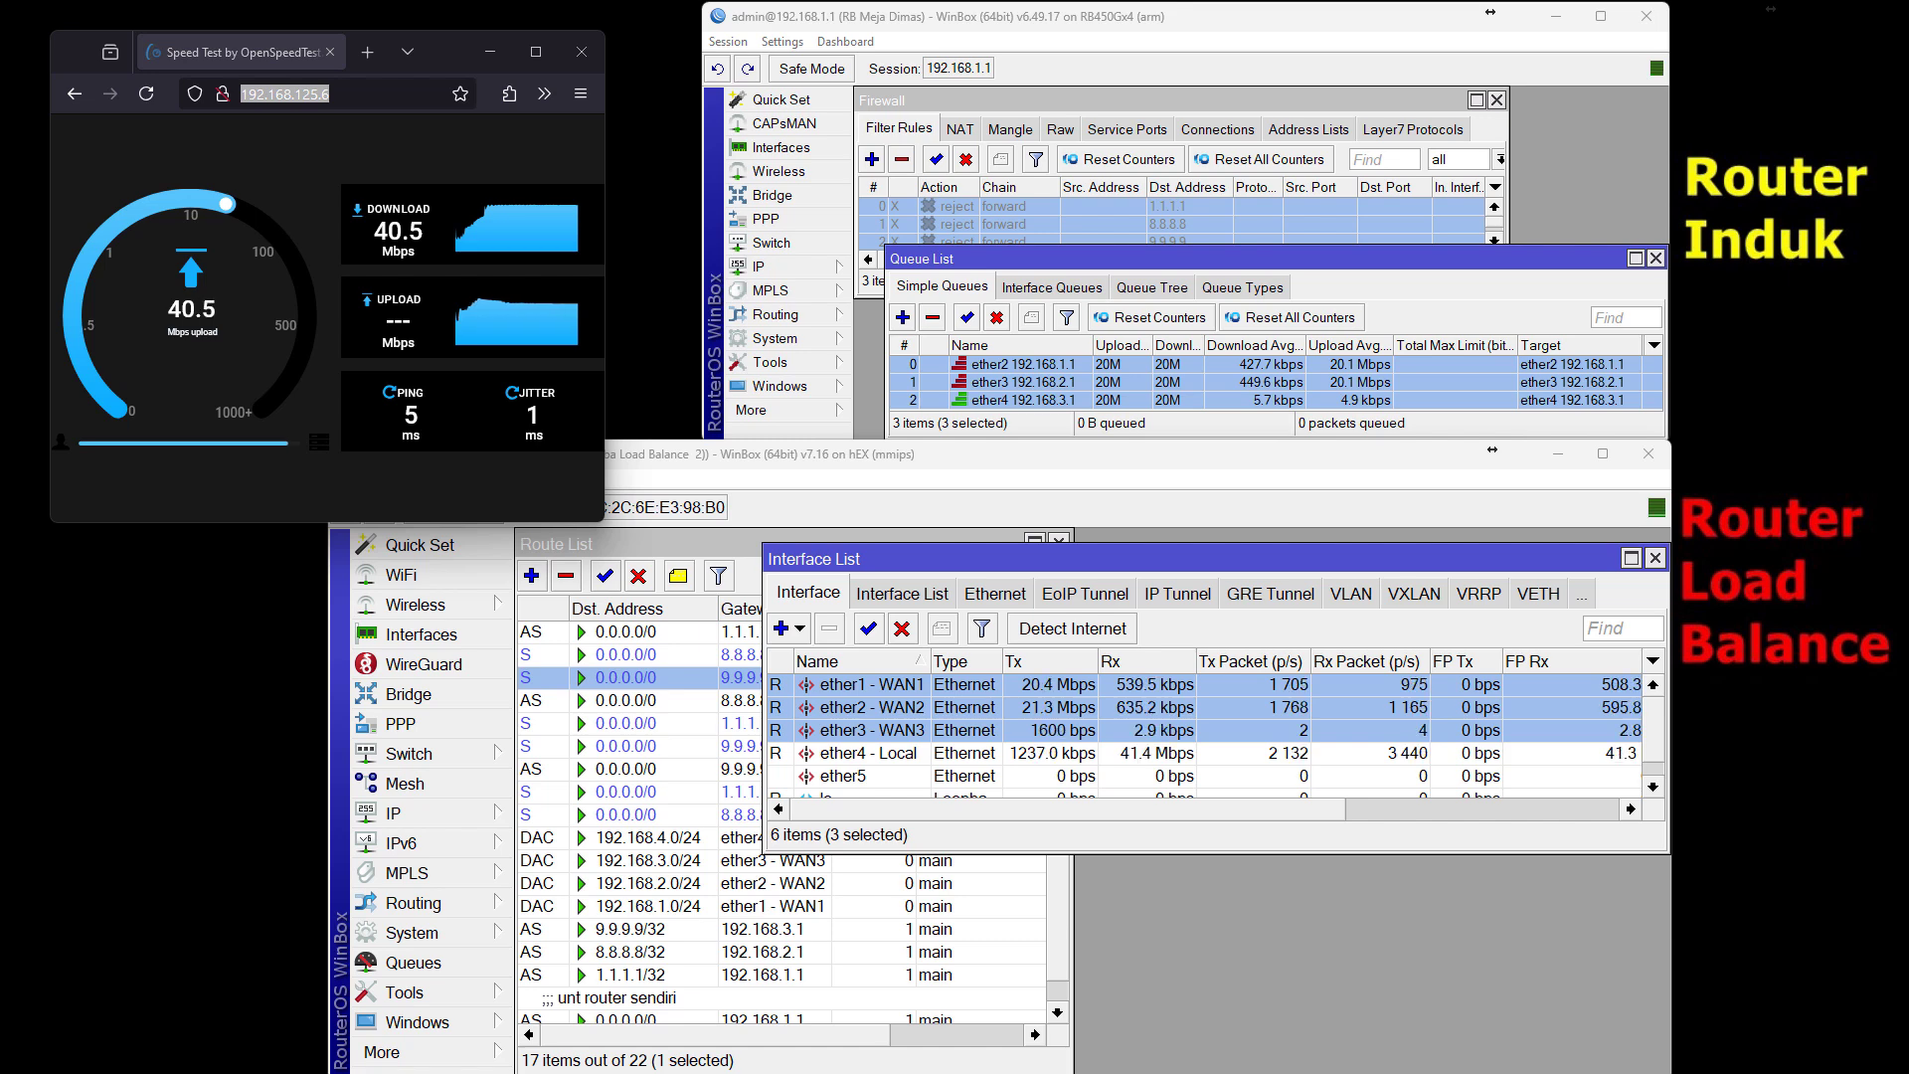
- Switch to the Chrome window with OpenSpeedTest, shrink it and place it over the Firefox window
{"action": "key", "text": "alt+Tab"}
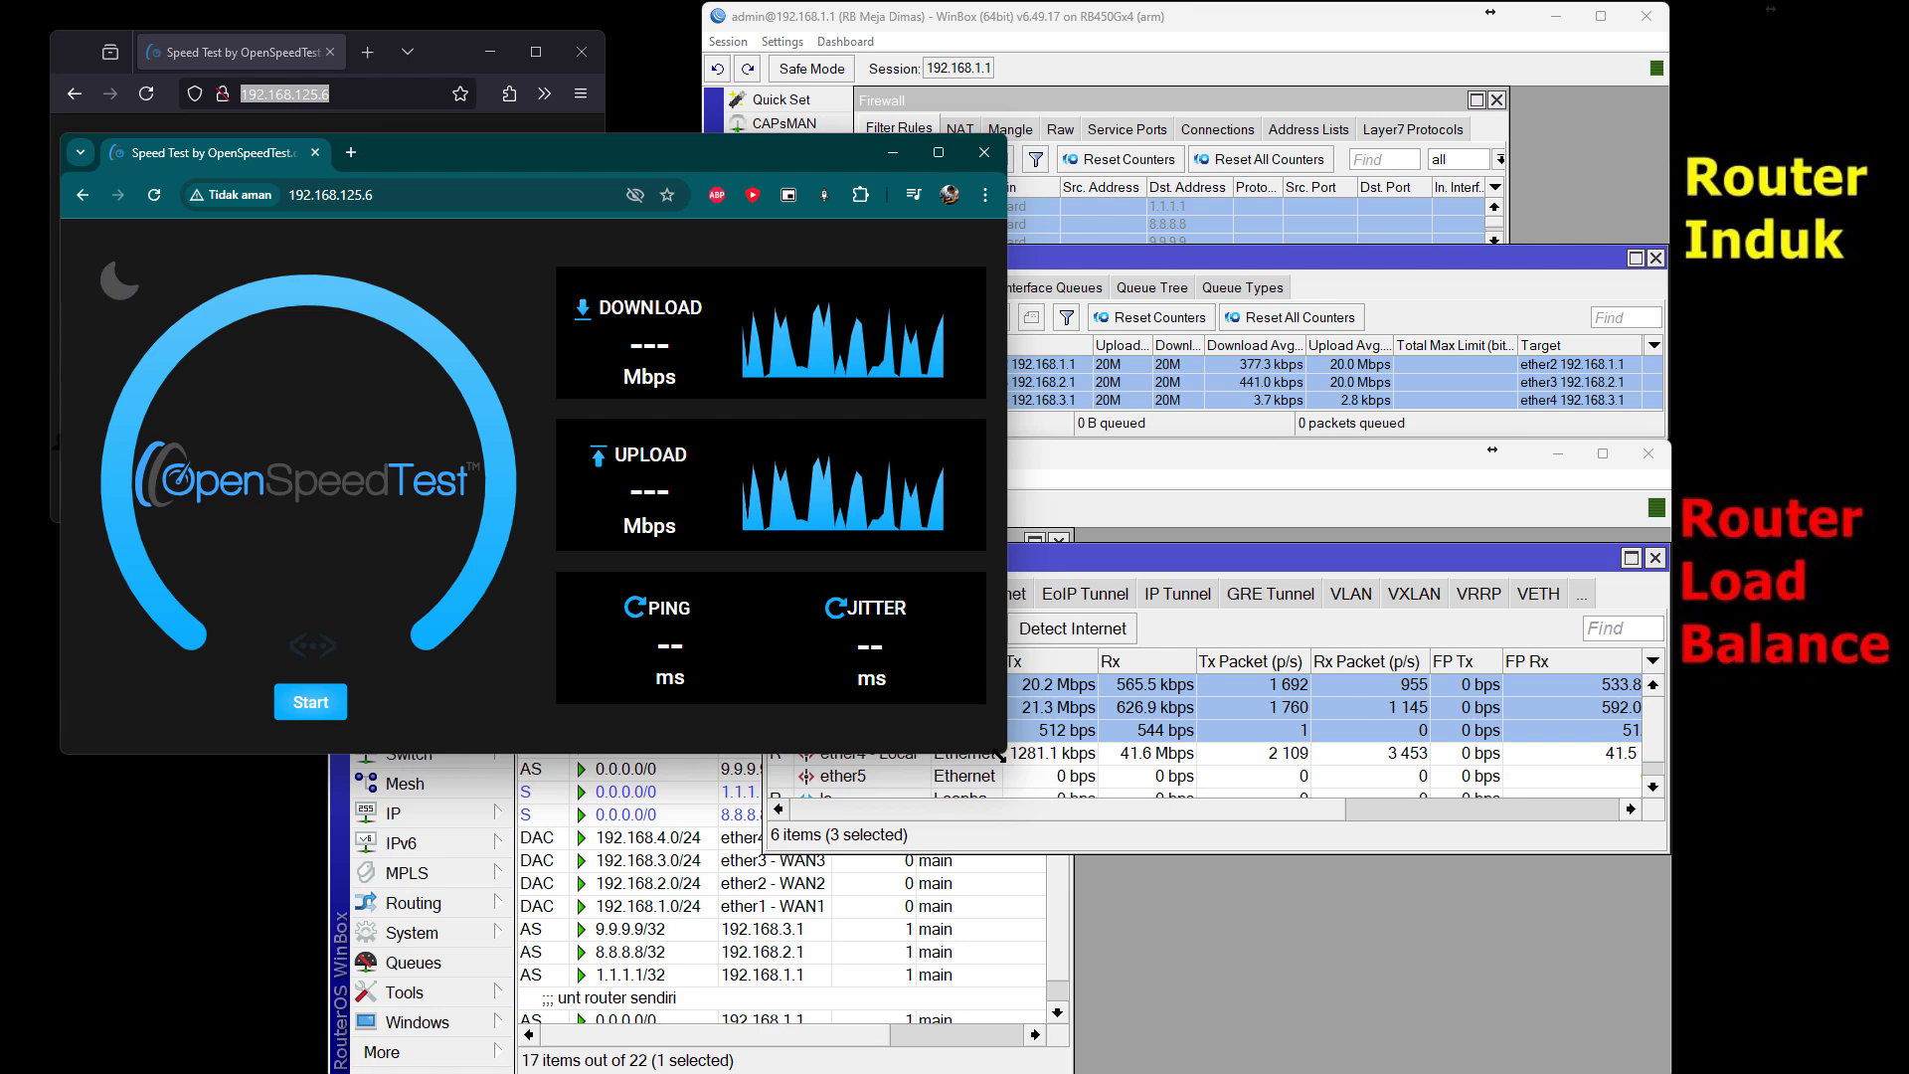
{"action": "left_click_drag", "start_coordinate": [1000, 756], "coordinate": [316, 507]}
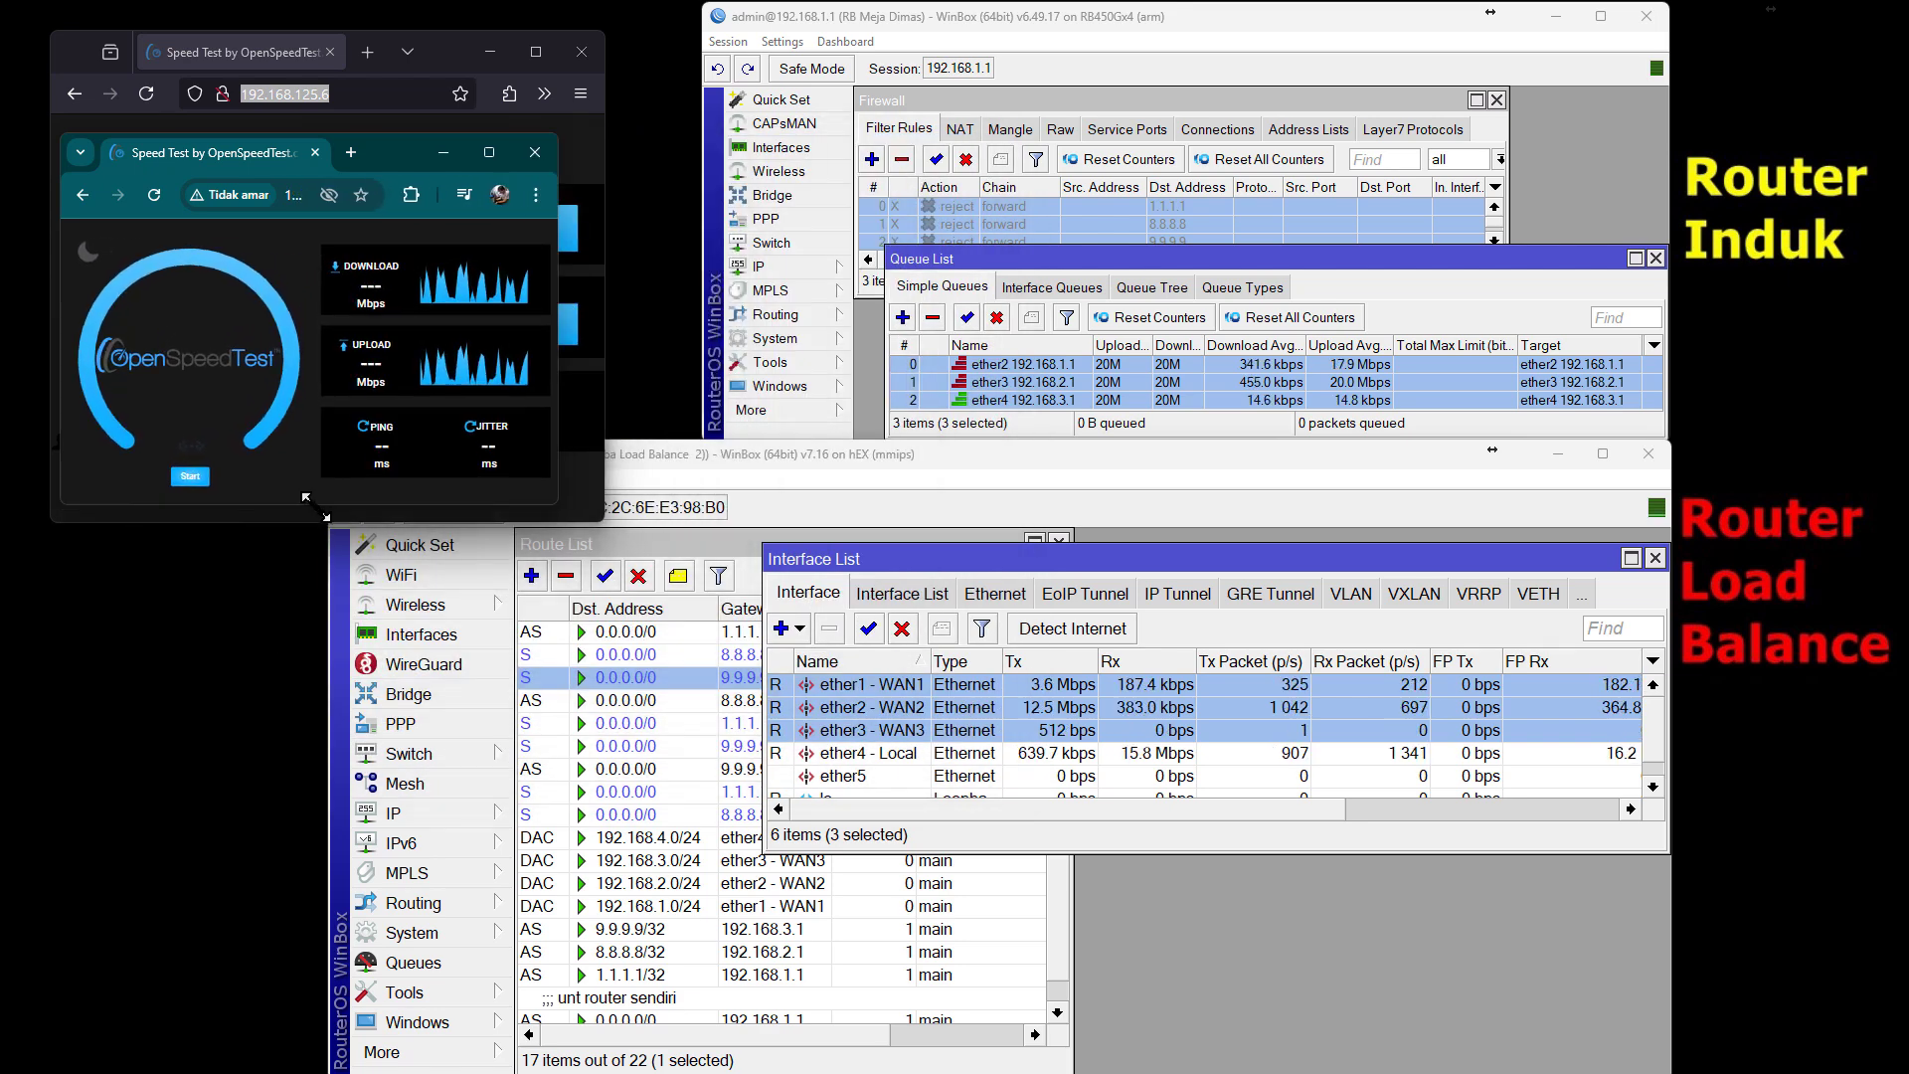
{"action": "left_click_drag", "start_coordinate": [403, 157], "coordinate": [398, 79]}
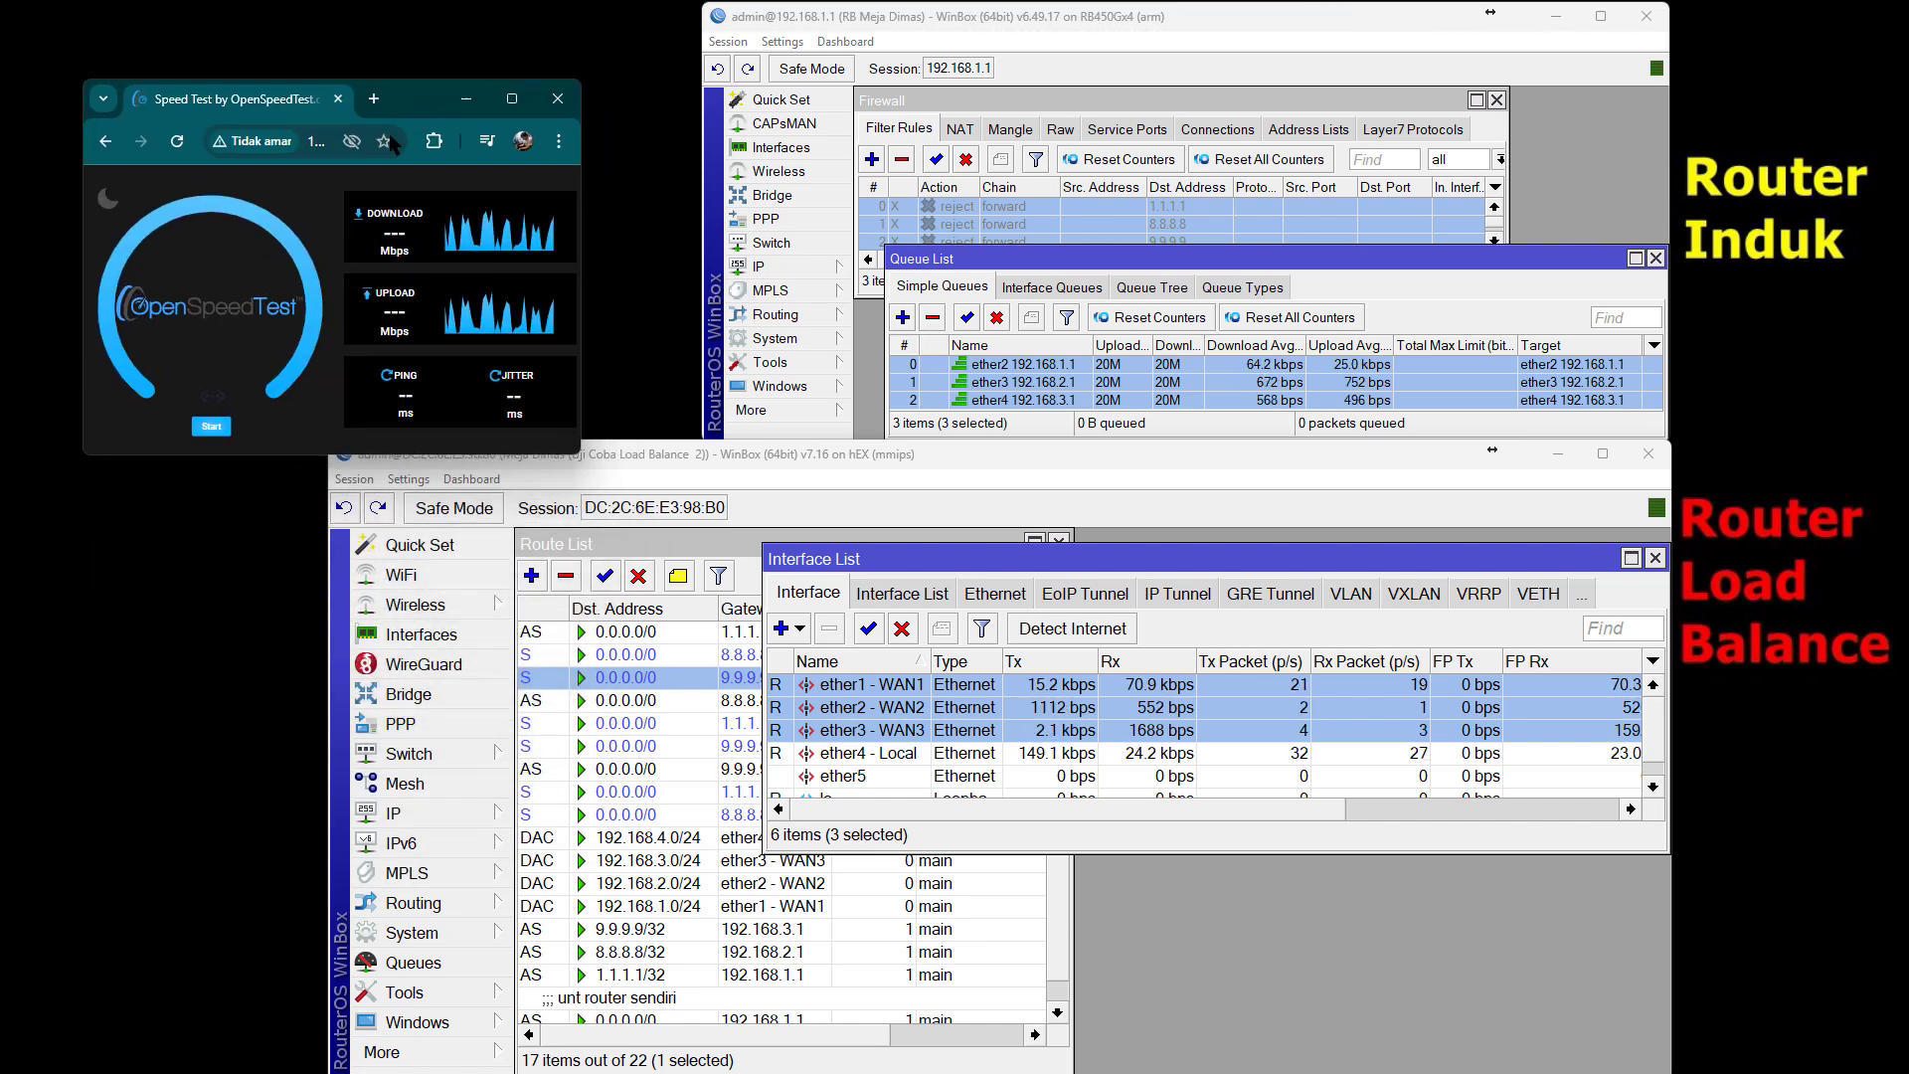
- Start the OpenSpeedTest run in Chrome, align its window with the top of the main router's window, and check the main router's simple queues
{"action": "left_click", "coordinate": [212, 427]}
{"action": "left_click_drag", "start_coordinate": [406, 104], "coordinate": [385, 53]}
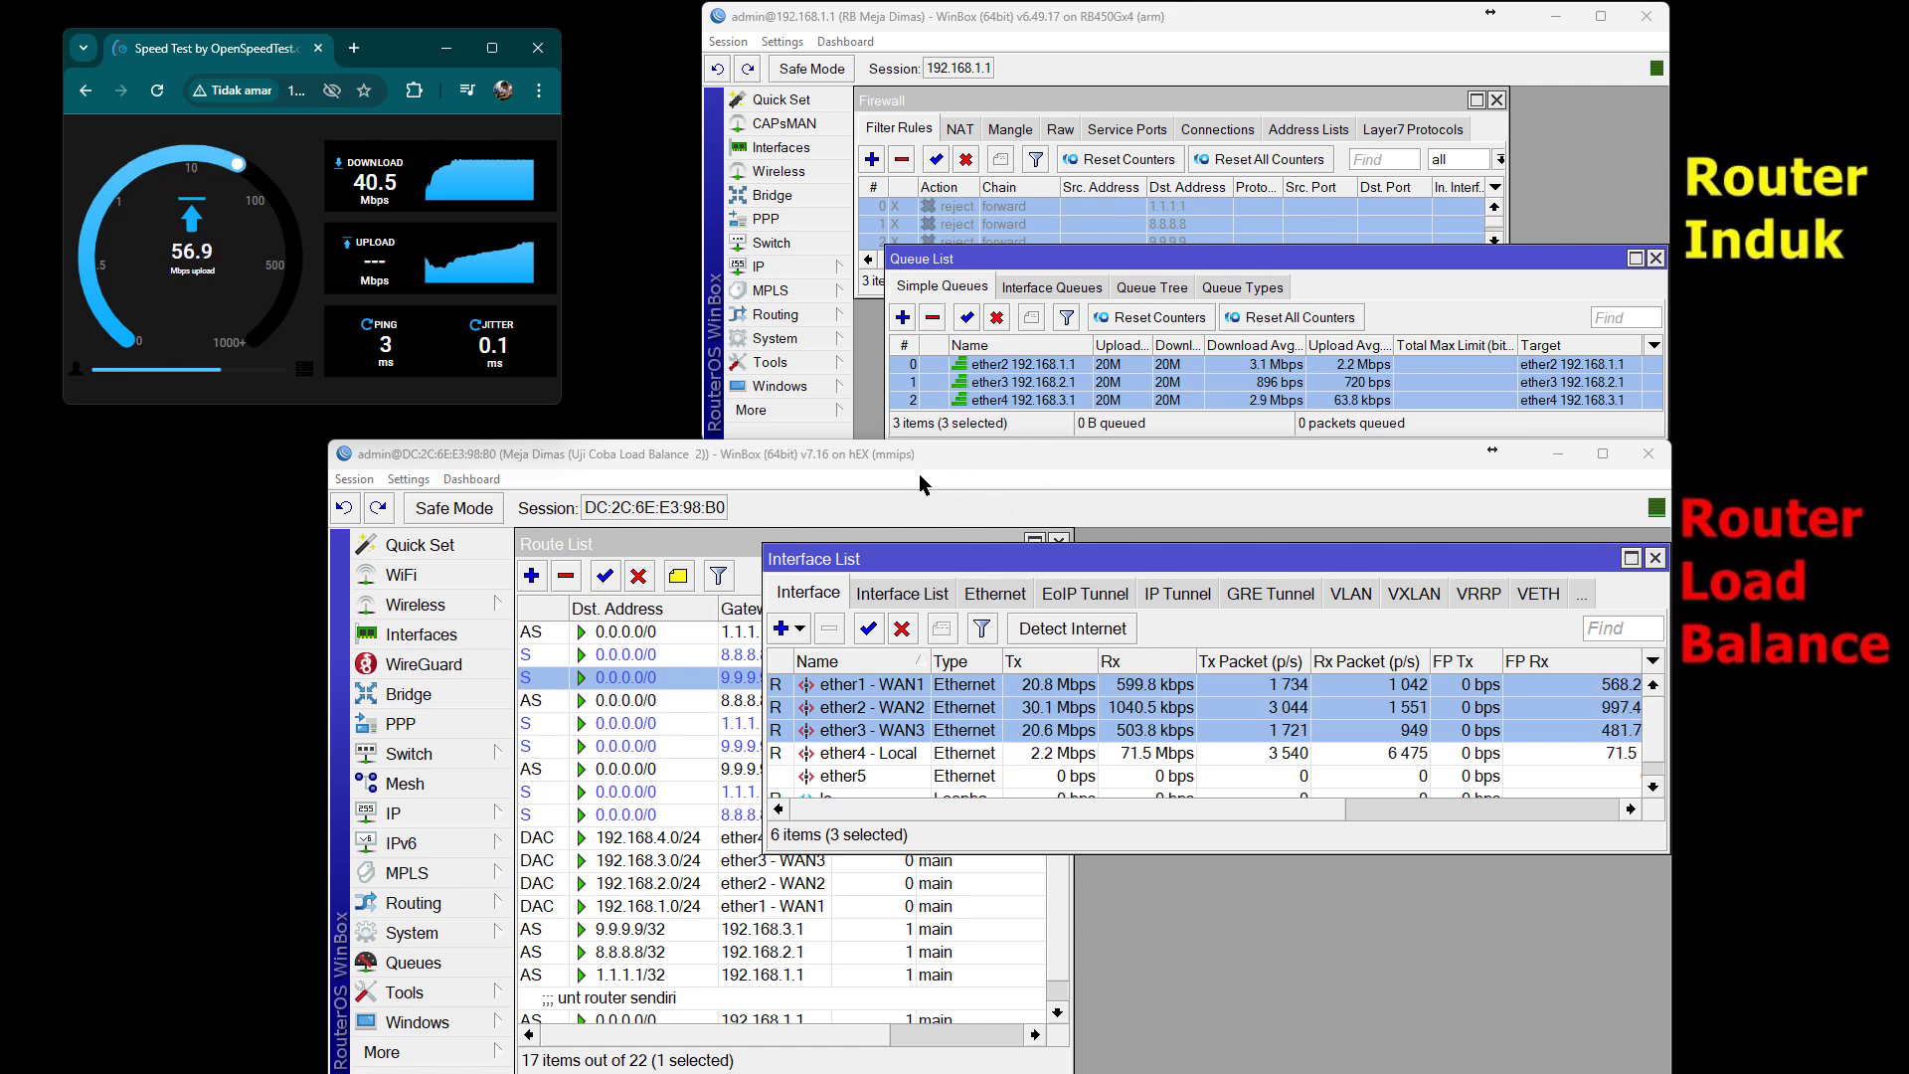
{"action": "left_click", "coordinate": [1083, 270]}
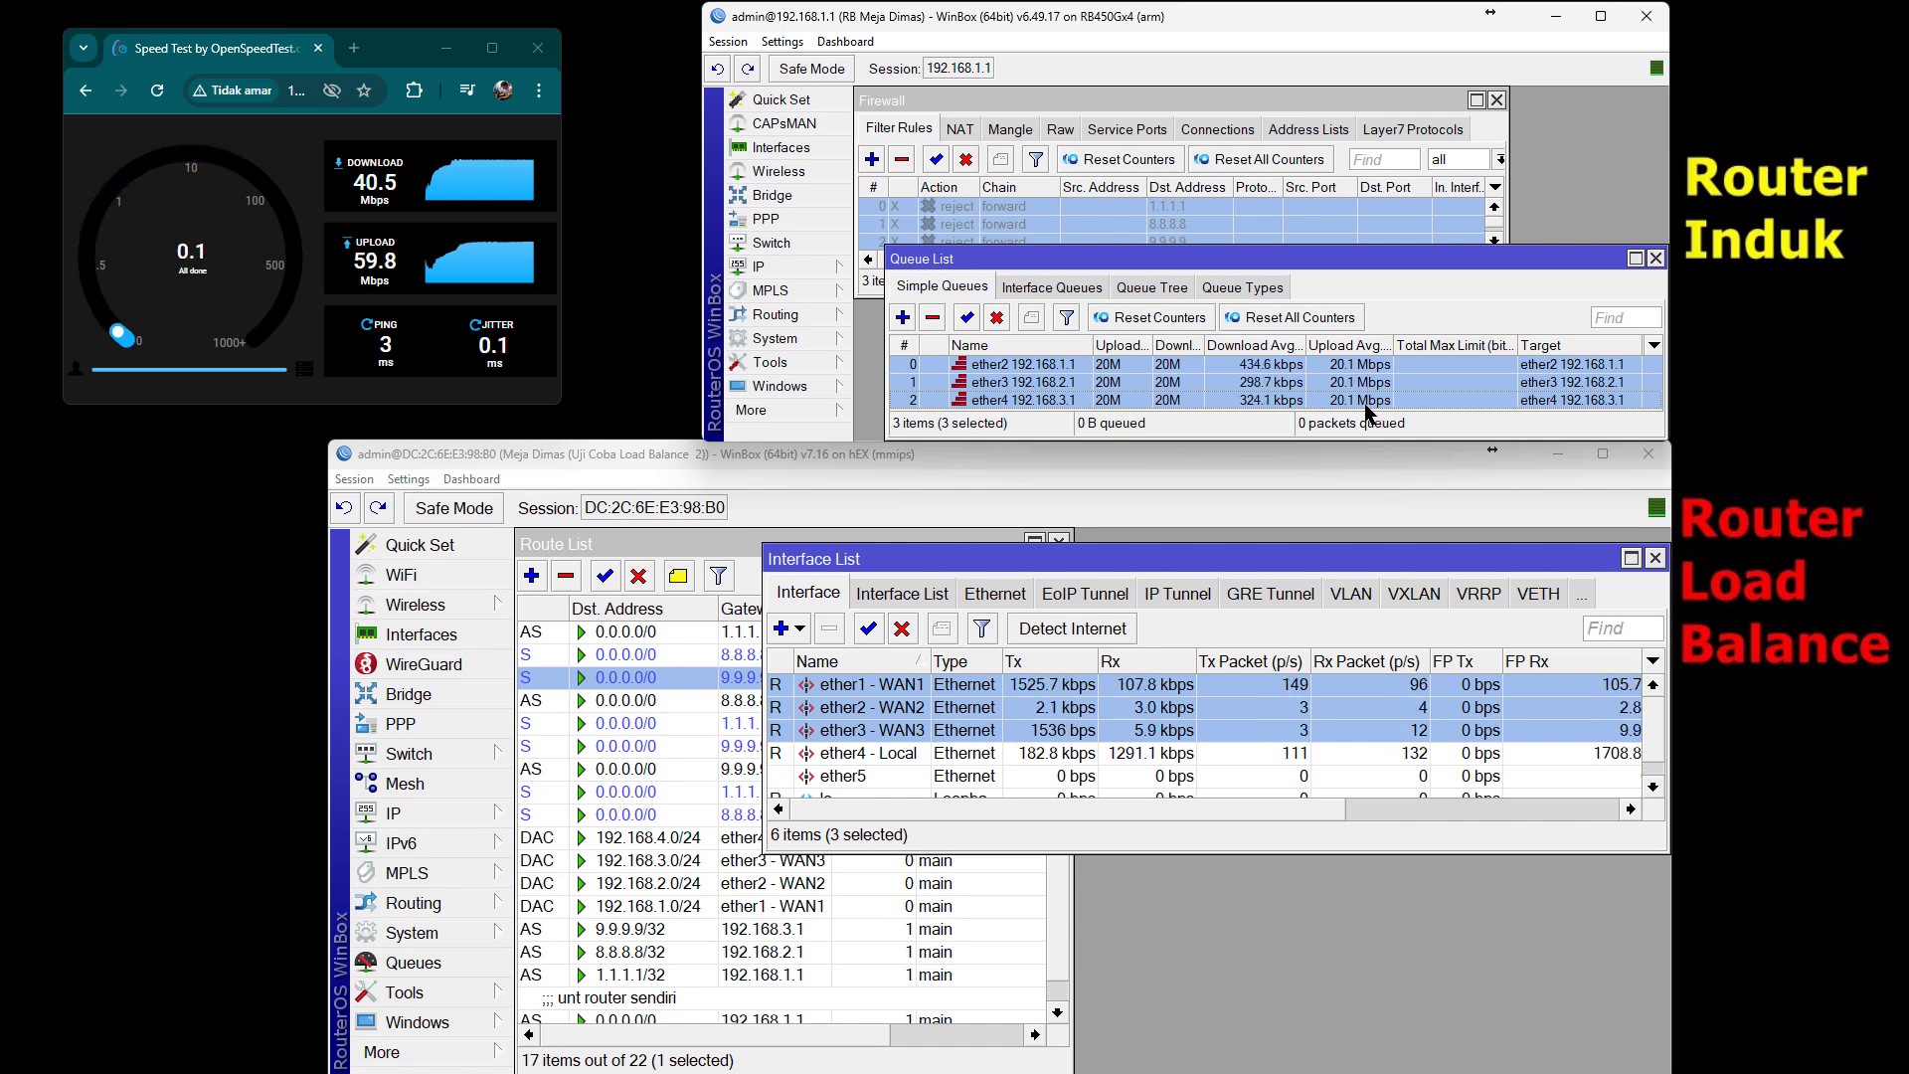
- Rerun OpenSpeedTest in Chrome, highlight the download result and compare it with the rates in the main router's queue list
{"action": "left_click", "coordinate": [132, 116]}
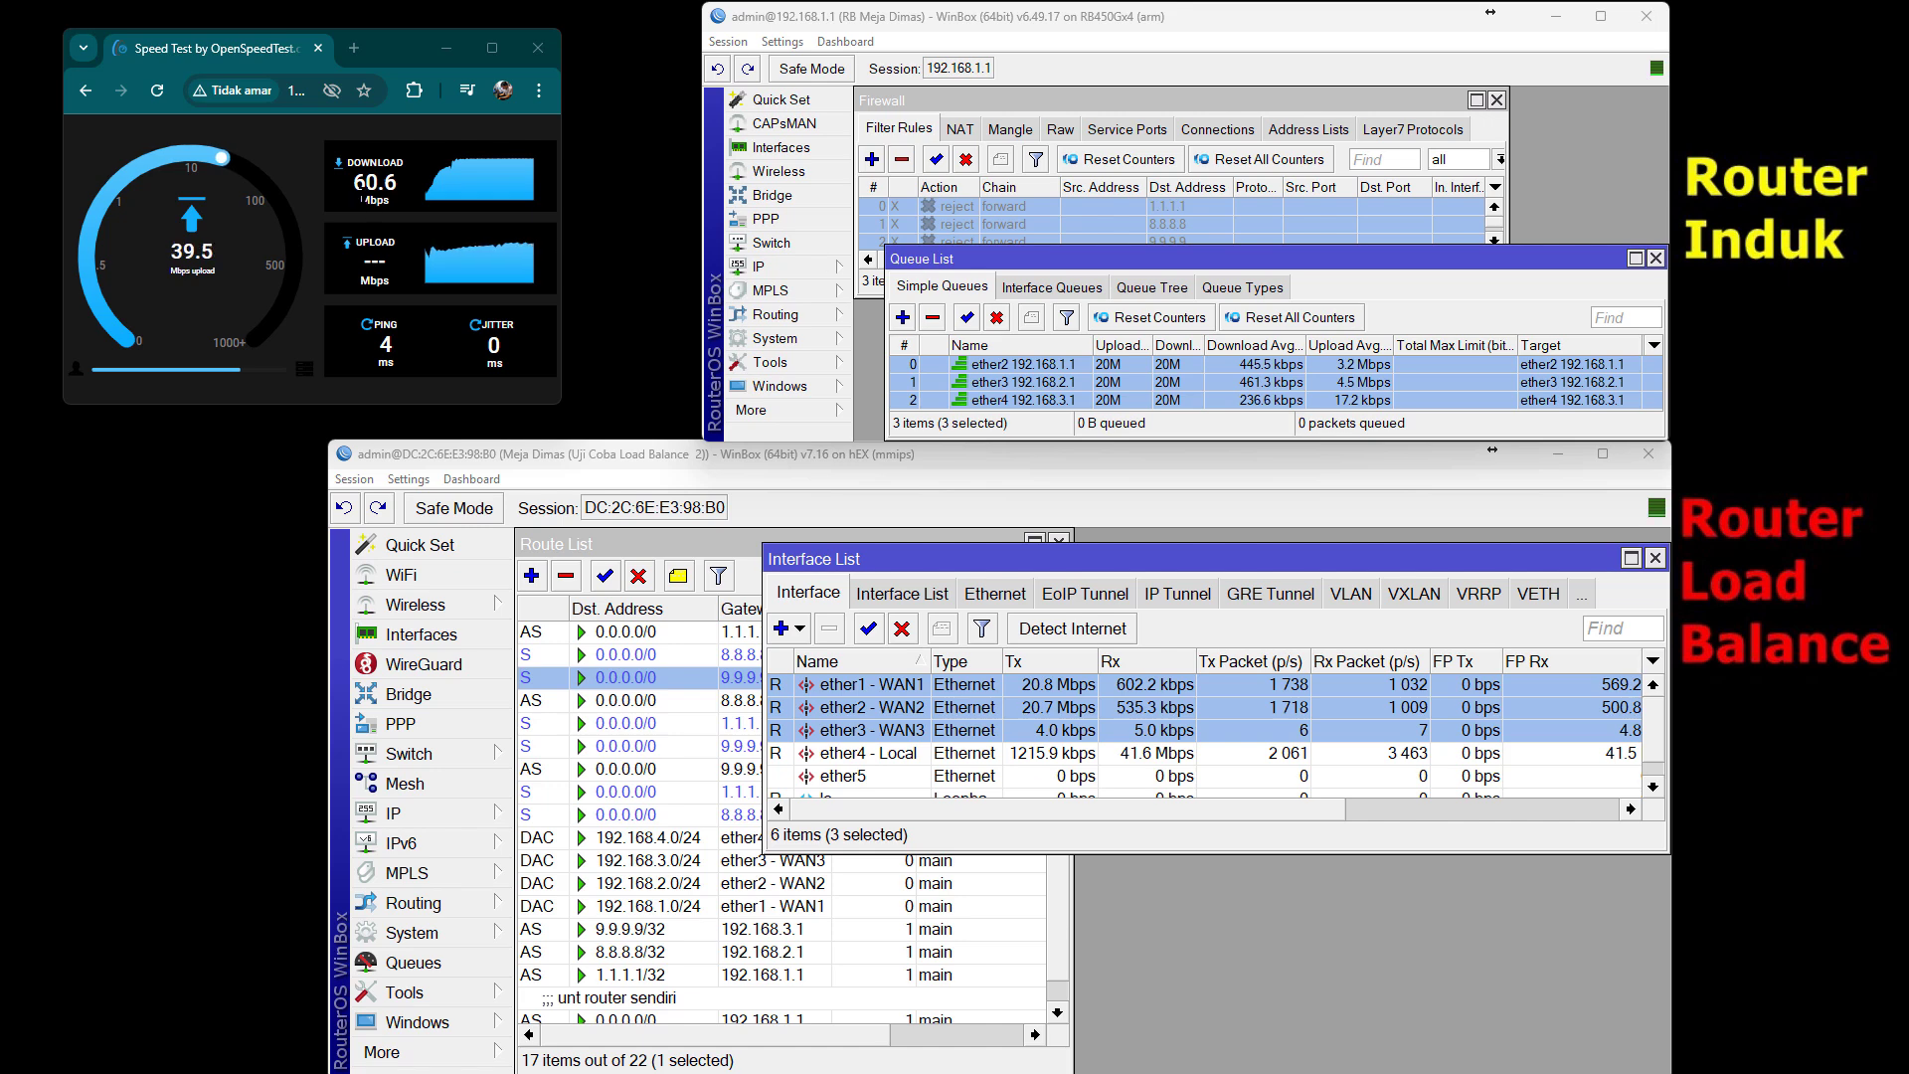
{"action": "mouse_move", "coordinate": [353, 182]}
{"action": "left_mouse_down"}
{"action": "mouse_move", "coordinate": [396, 183]}
{"action": "mouse_move", "coordinate": [373, 181]}
{"action": "left_mouse_up"}
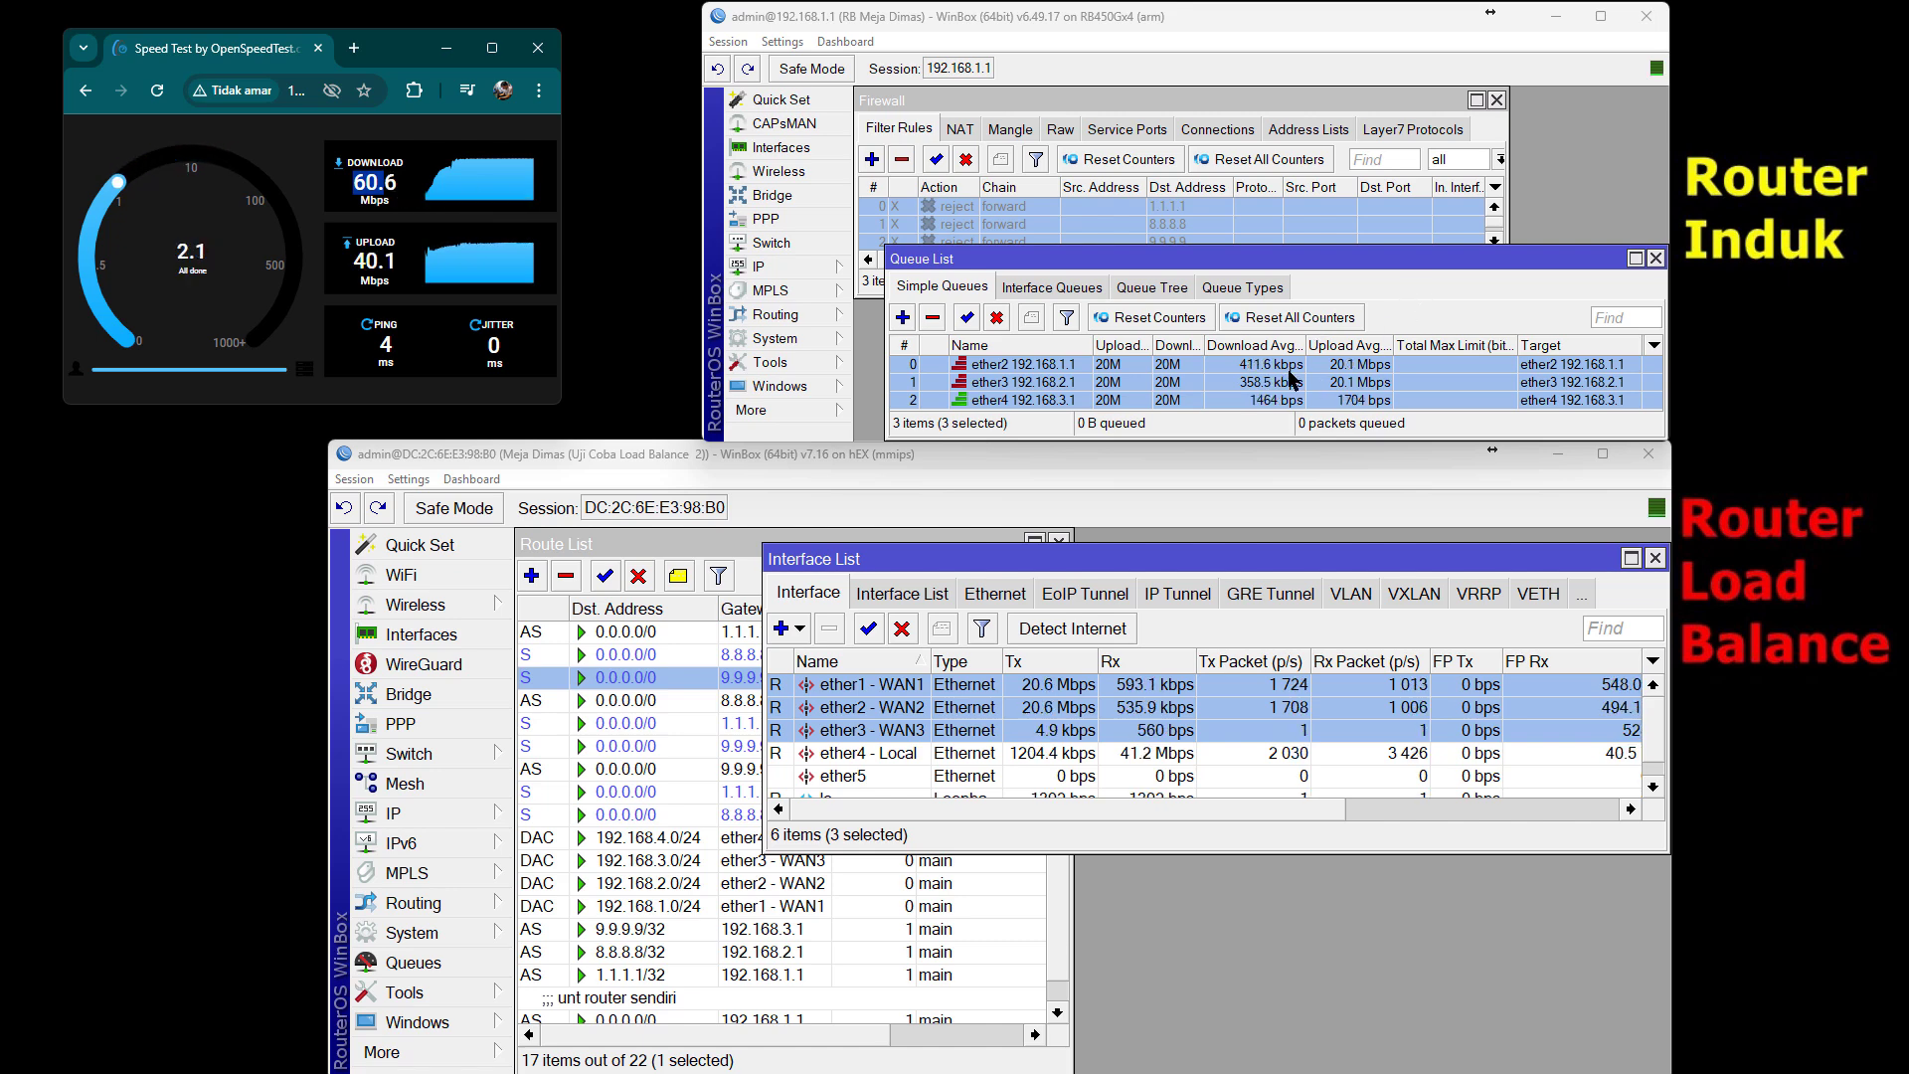
{"action": "left_click_drag", "start_coordinate": [1310, 266], "coordinate": [1311, 271]}
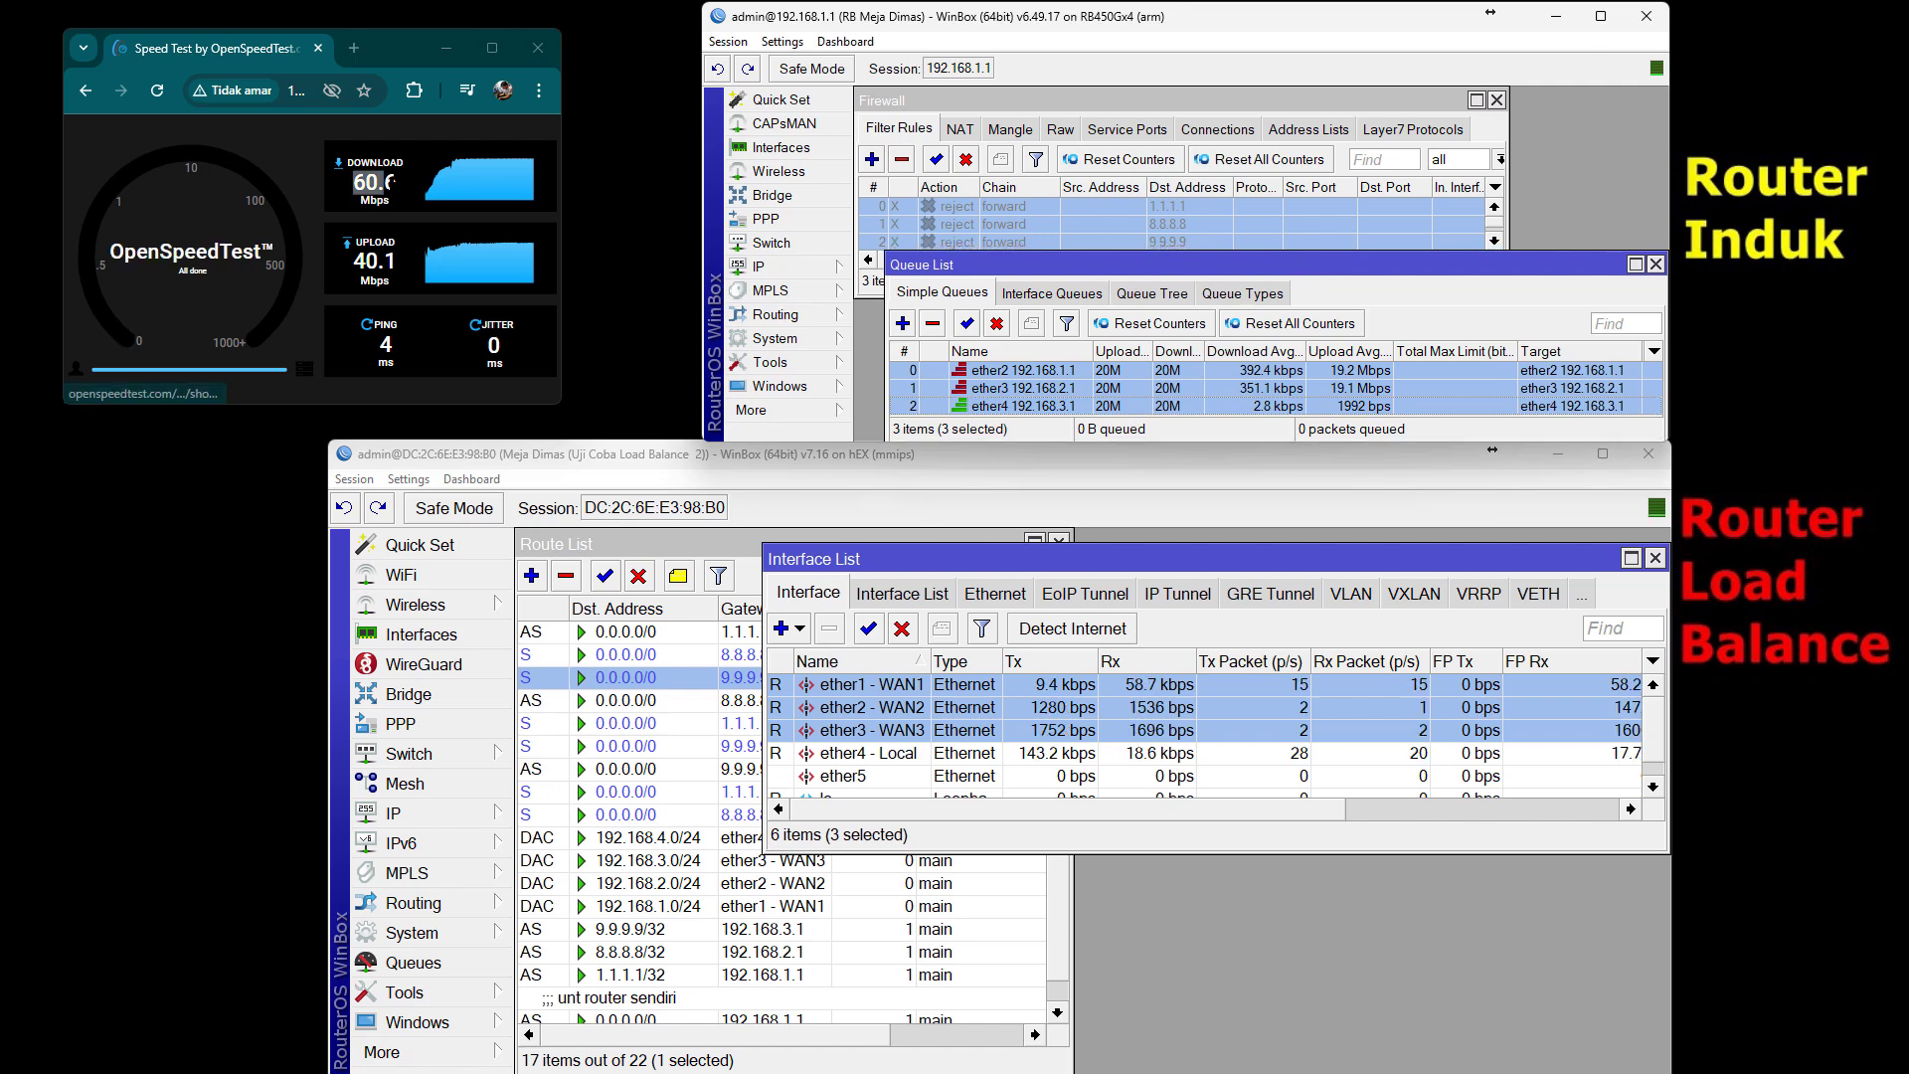
- Reload the OpenSpeedTest page in Chrome and run one more download and upload test
{"action": "left_click", "coordinate": [159, 95]}
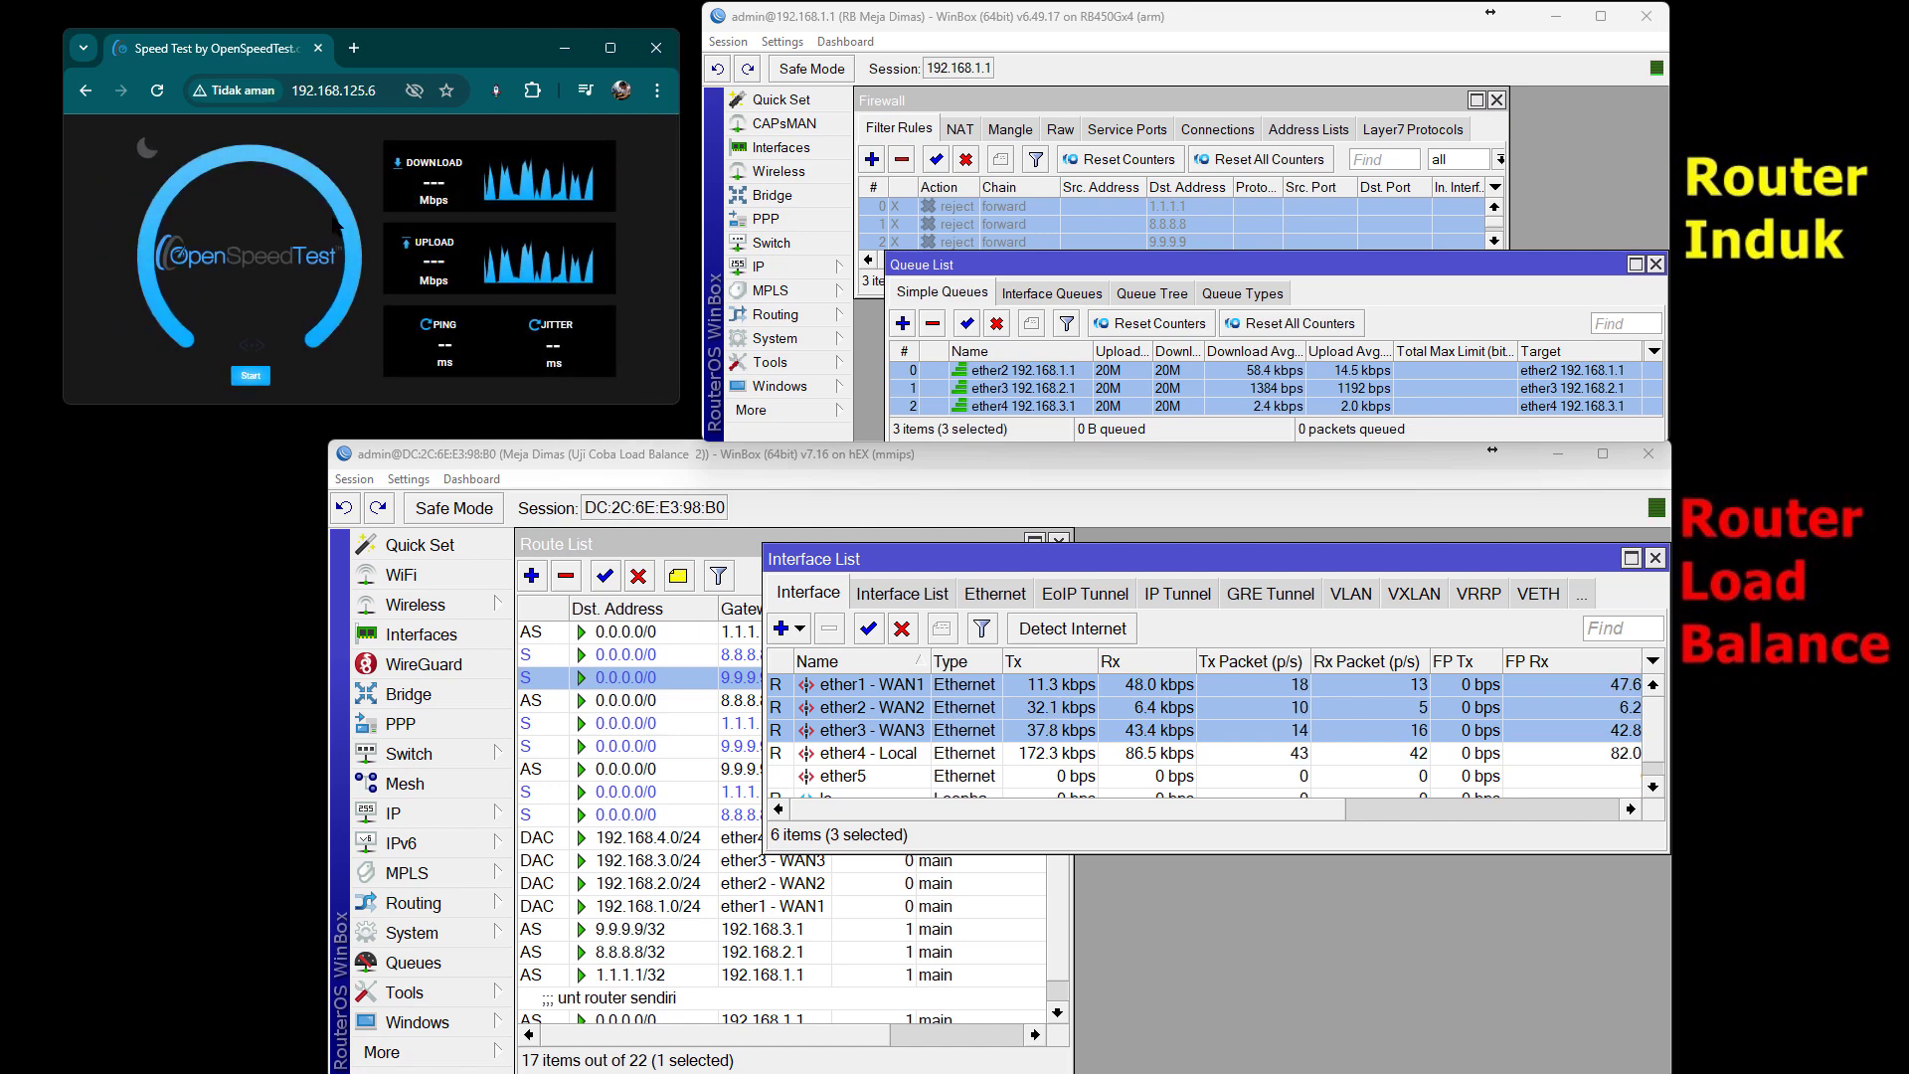
{"action": "left_click", "coordinate": [260, 377]}
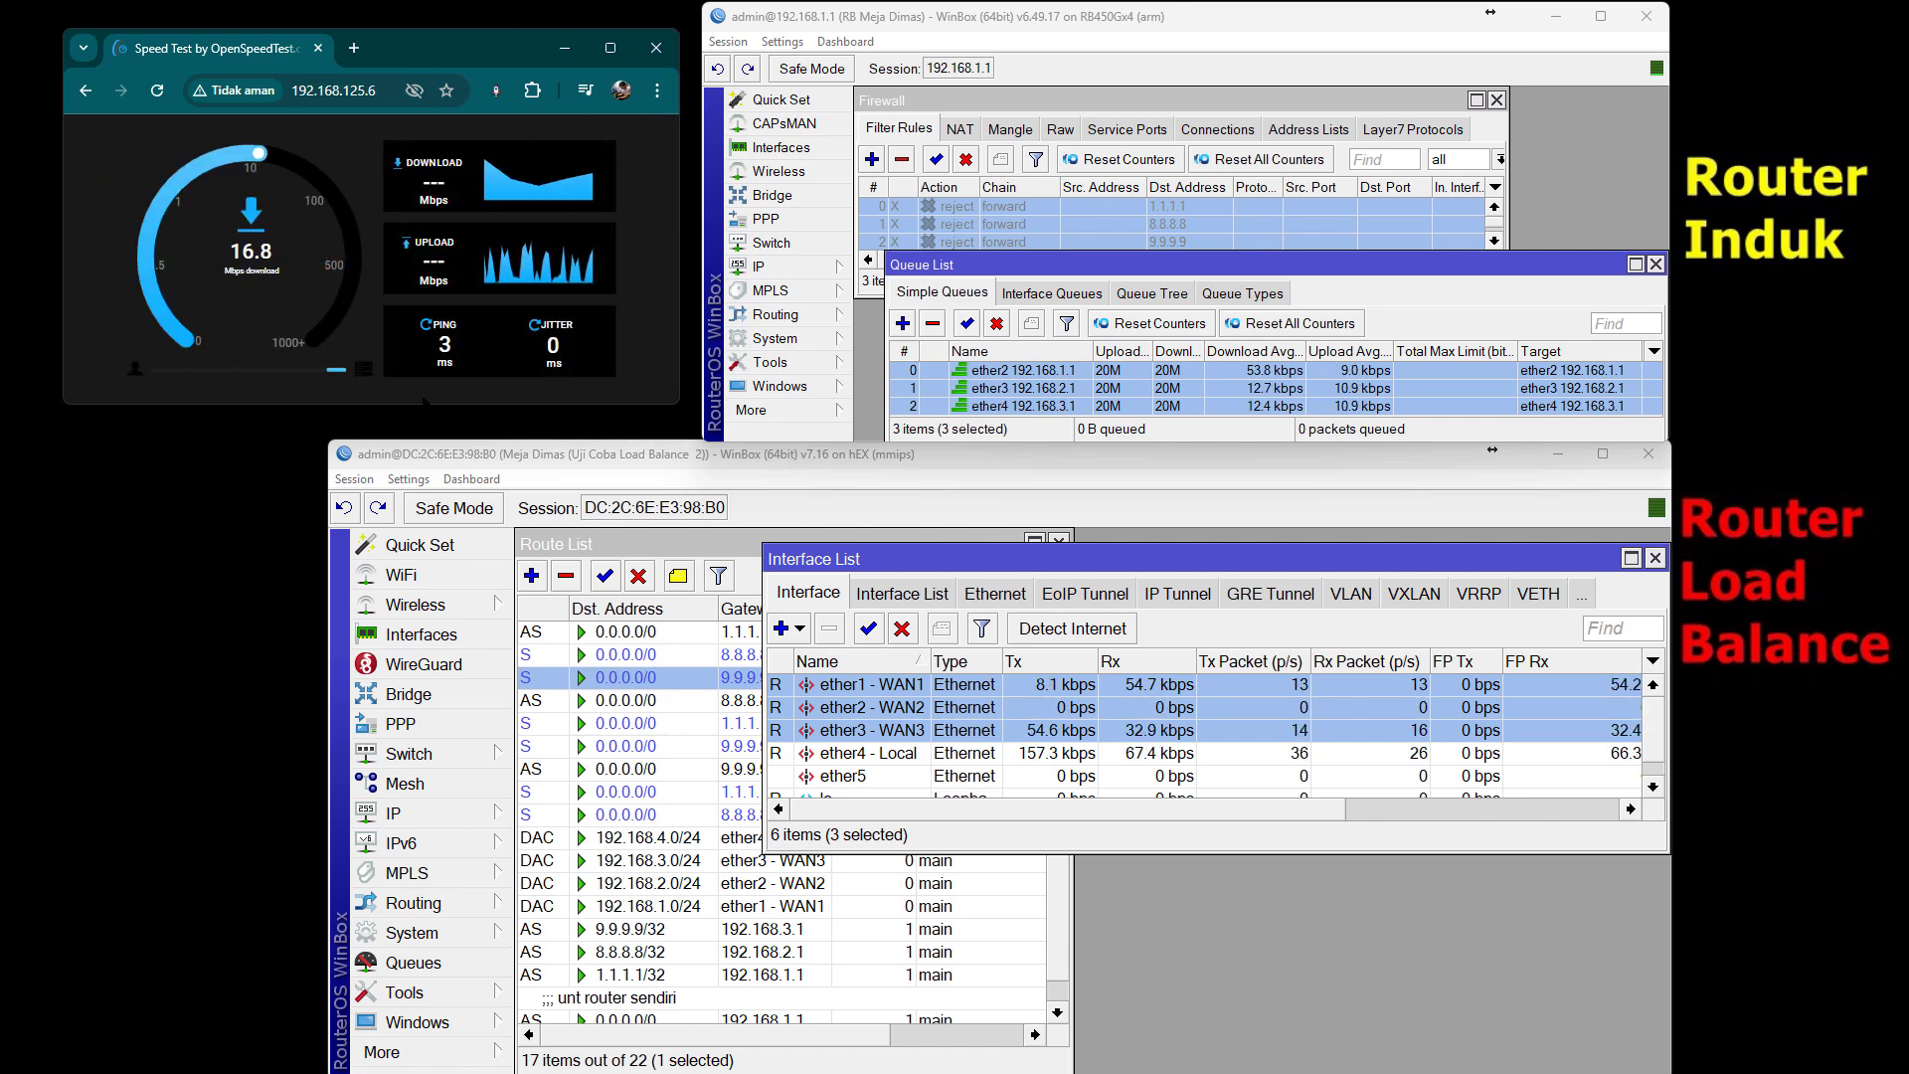
{"action": "mouse_move", "coordinate": [419, 385]}
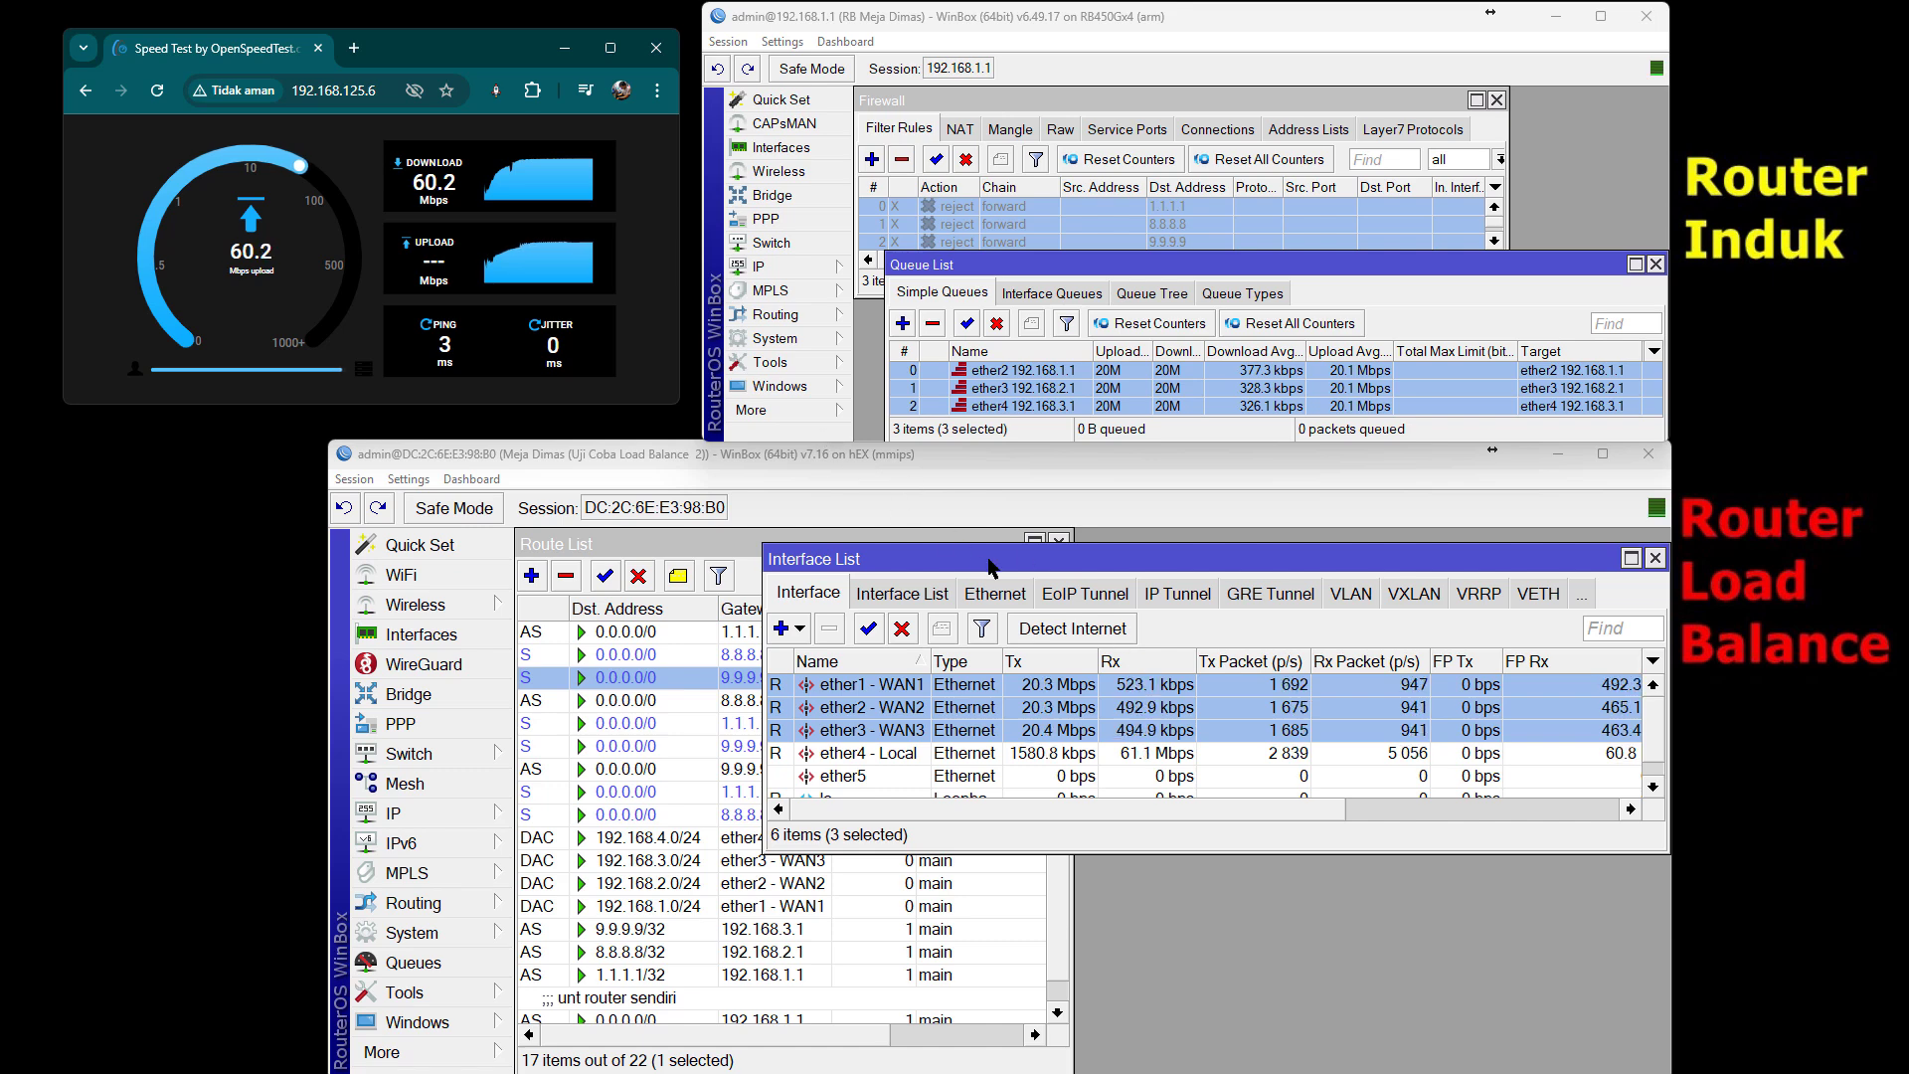
- Widen the load-balance router's window so its route and interface lists sit side by side, and bring the main router's firewall rules forward
{"action": "left_click_drag", "start_coordinate": [331, 569], "coordinate": [104, 570]}
{"action": "left_click_drag", "start_coordinate": [768, 562], "coordinate": [1050, 552]}
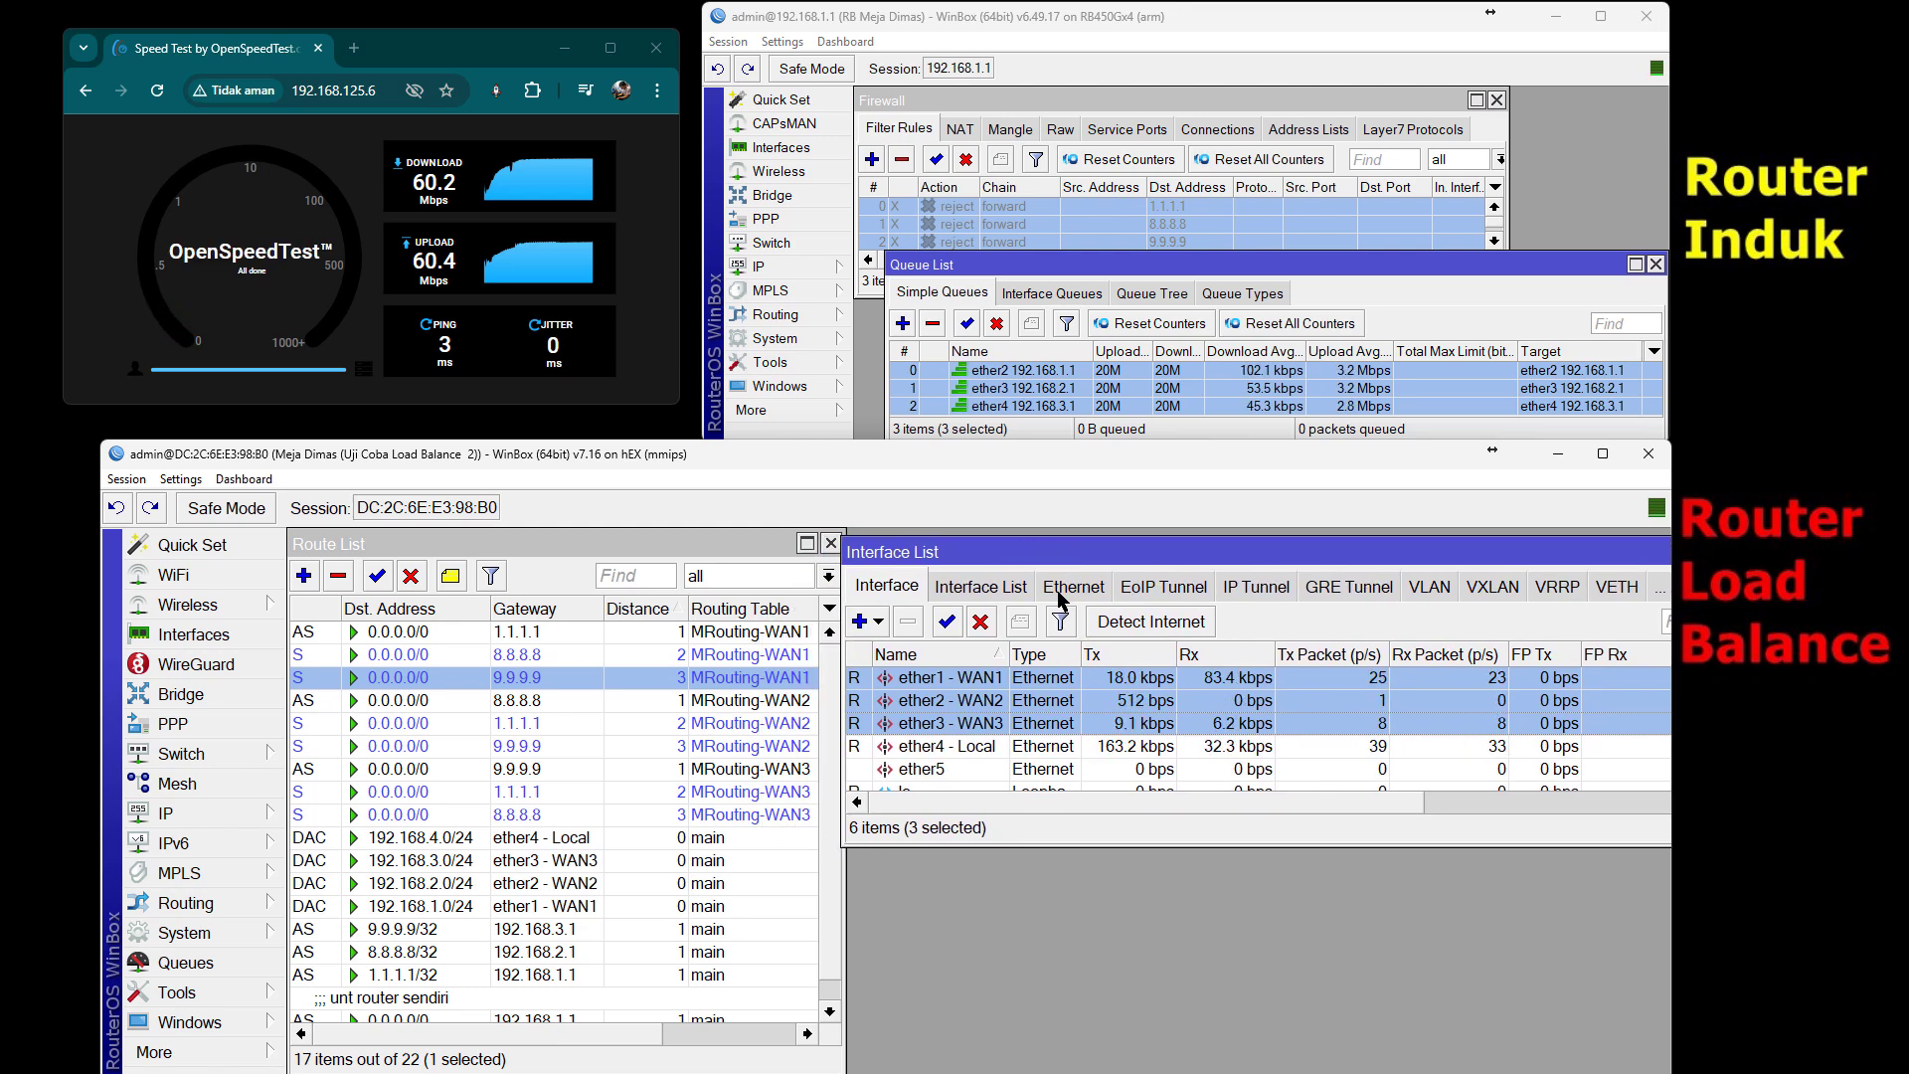
{"action": "left_click", "coordinate": [915, 274]}
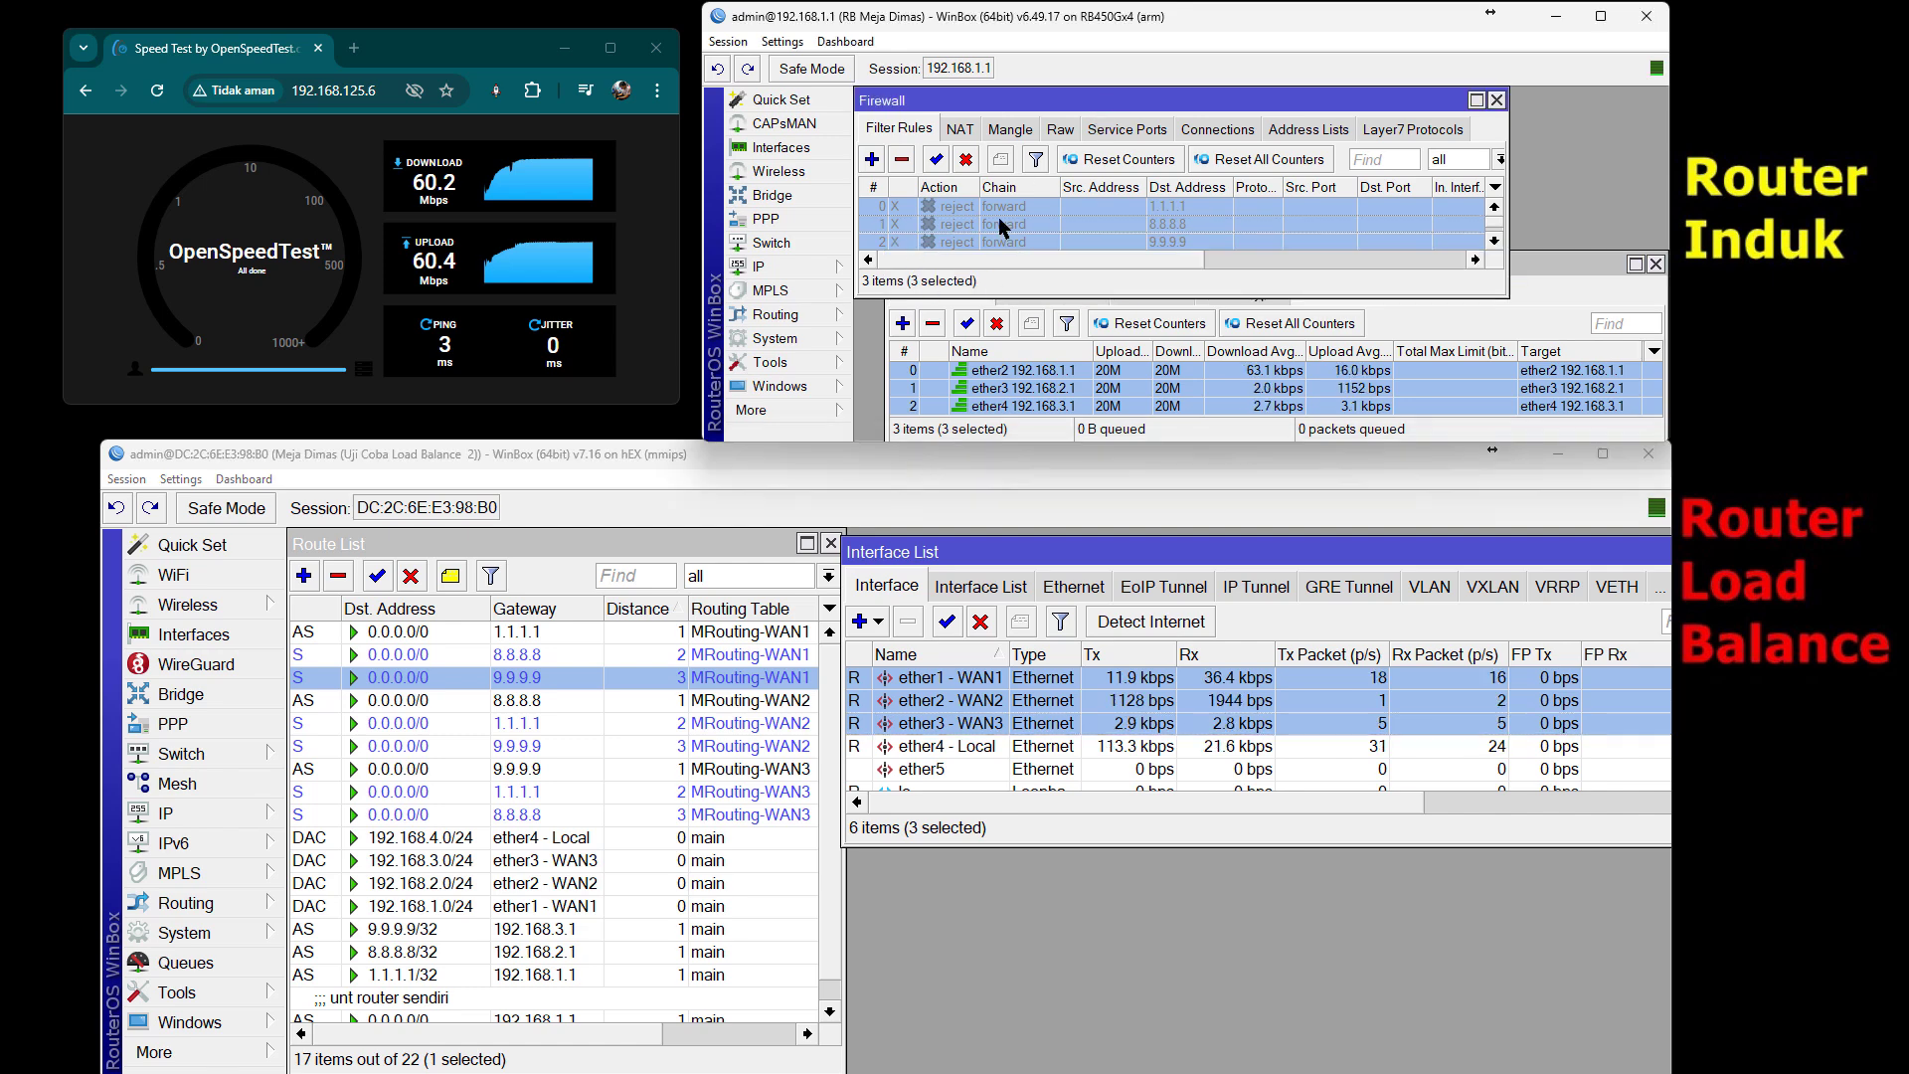
- Examine the settings of the MRouting-WAN1 default route via gateway 1.1.1.1, including its ping gateway check, and close it unchanged
{"action": "left_click", "coordinate": [471, 626]}
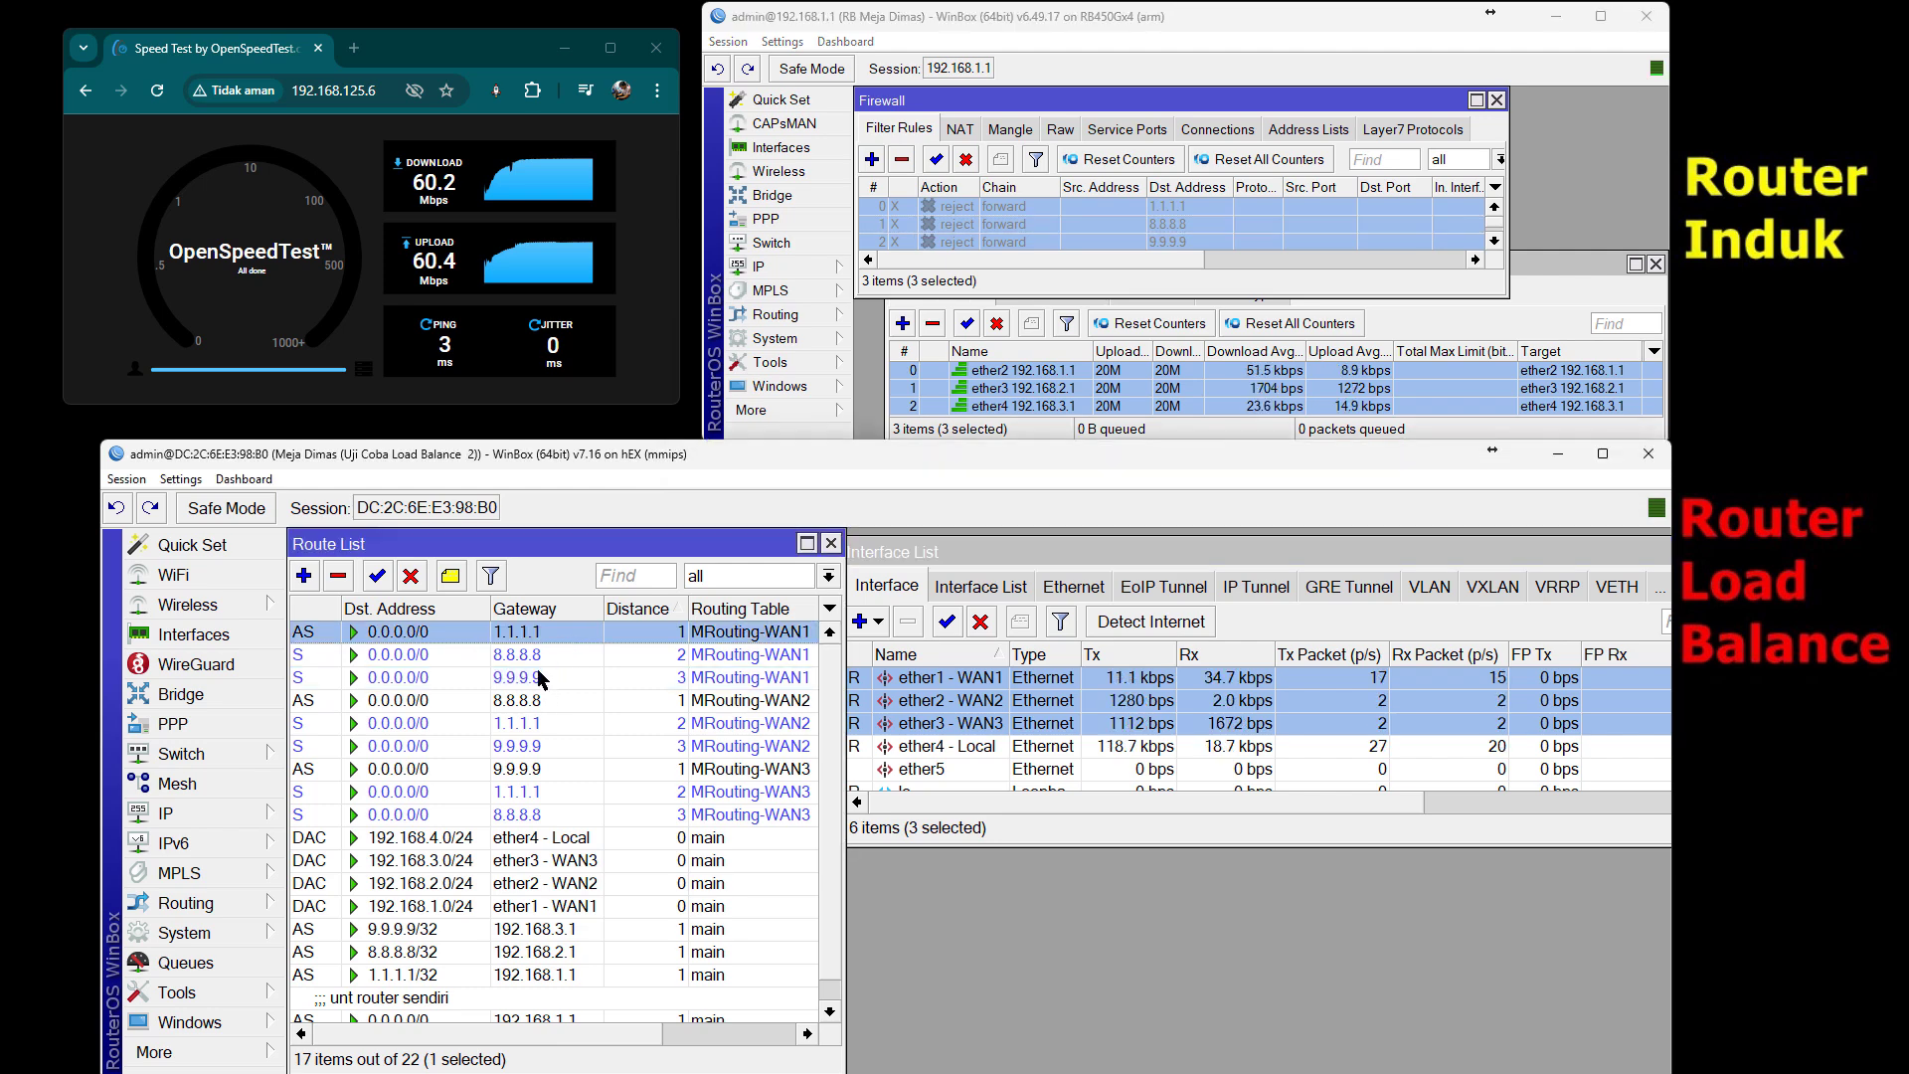
{"action": "double_click", "coordinate": [537, 637]}
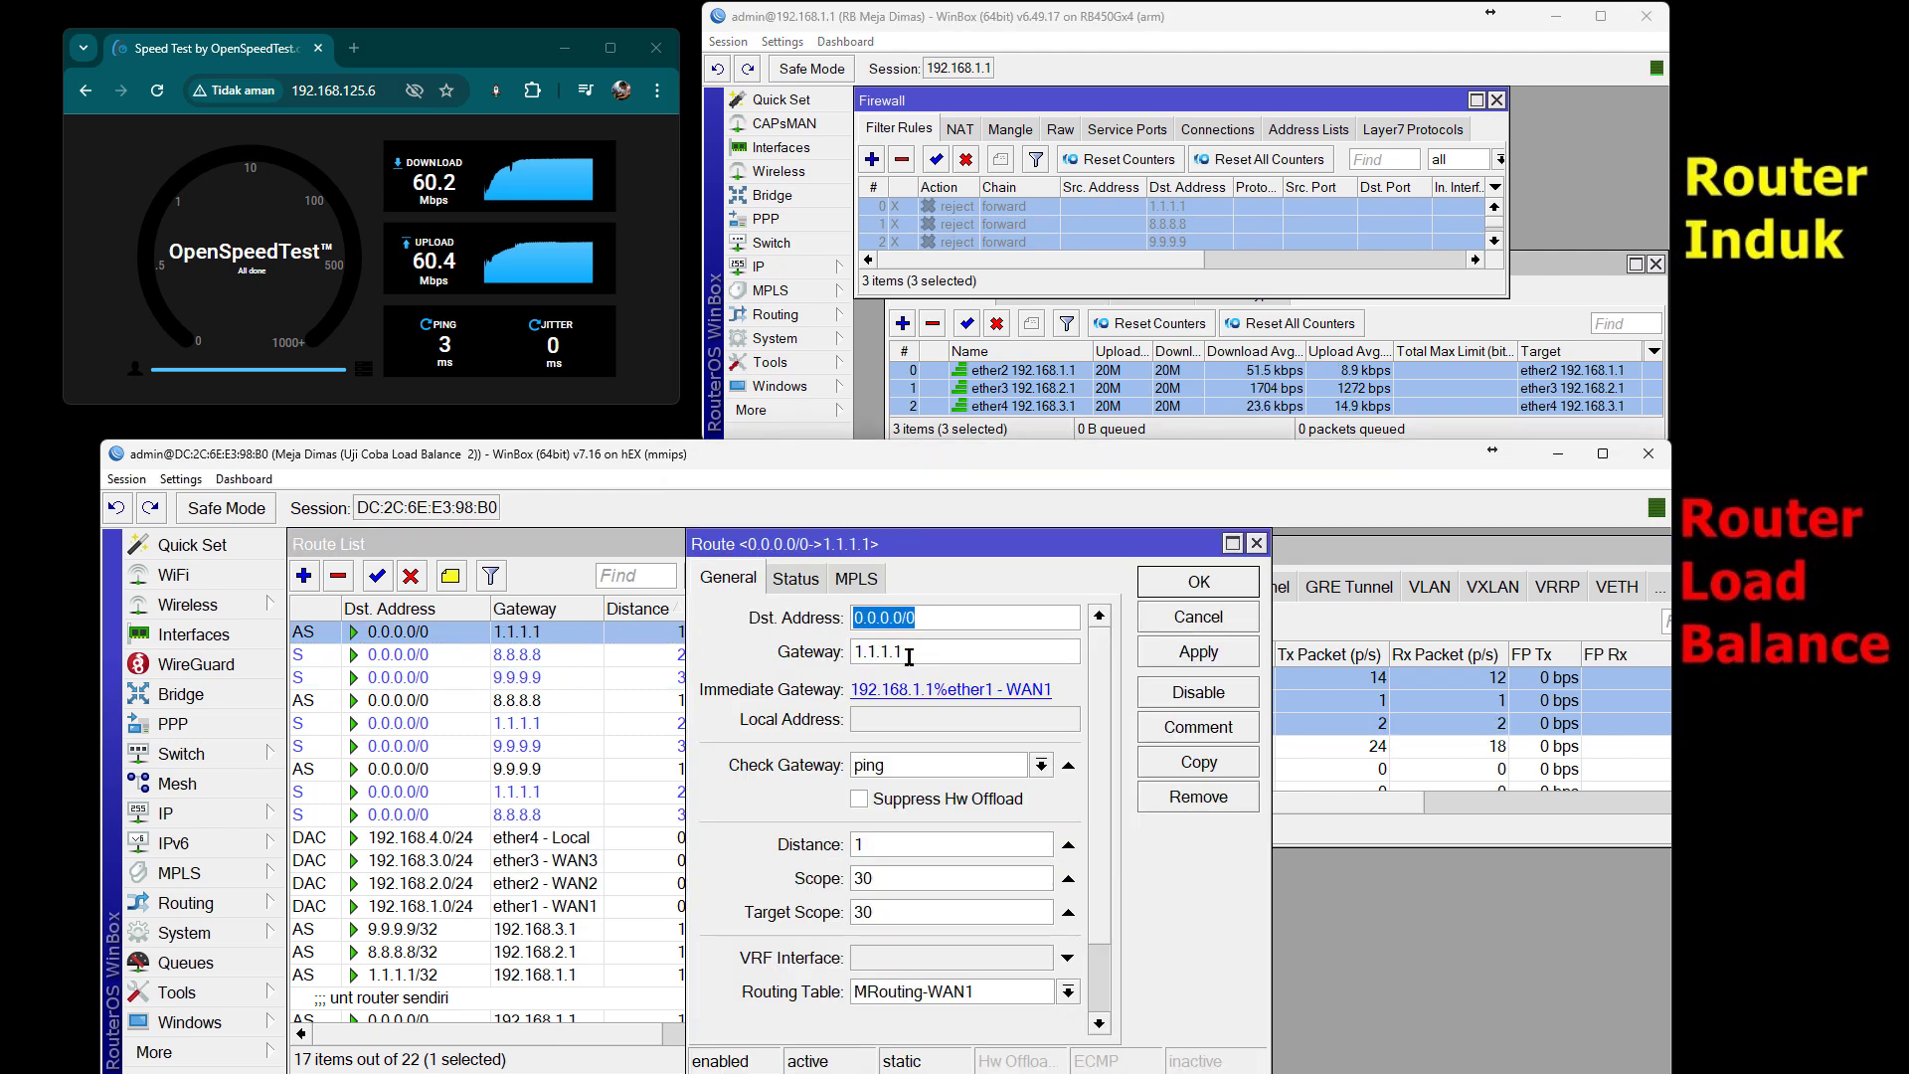
{"action": "key", "text": "Escape"}
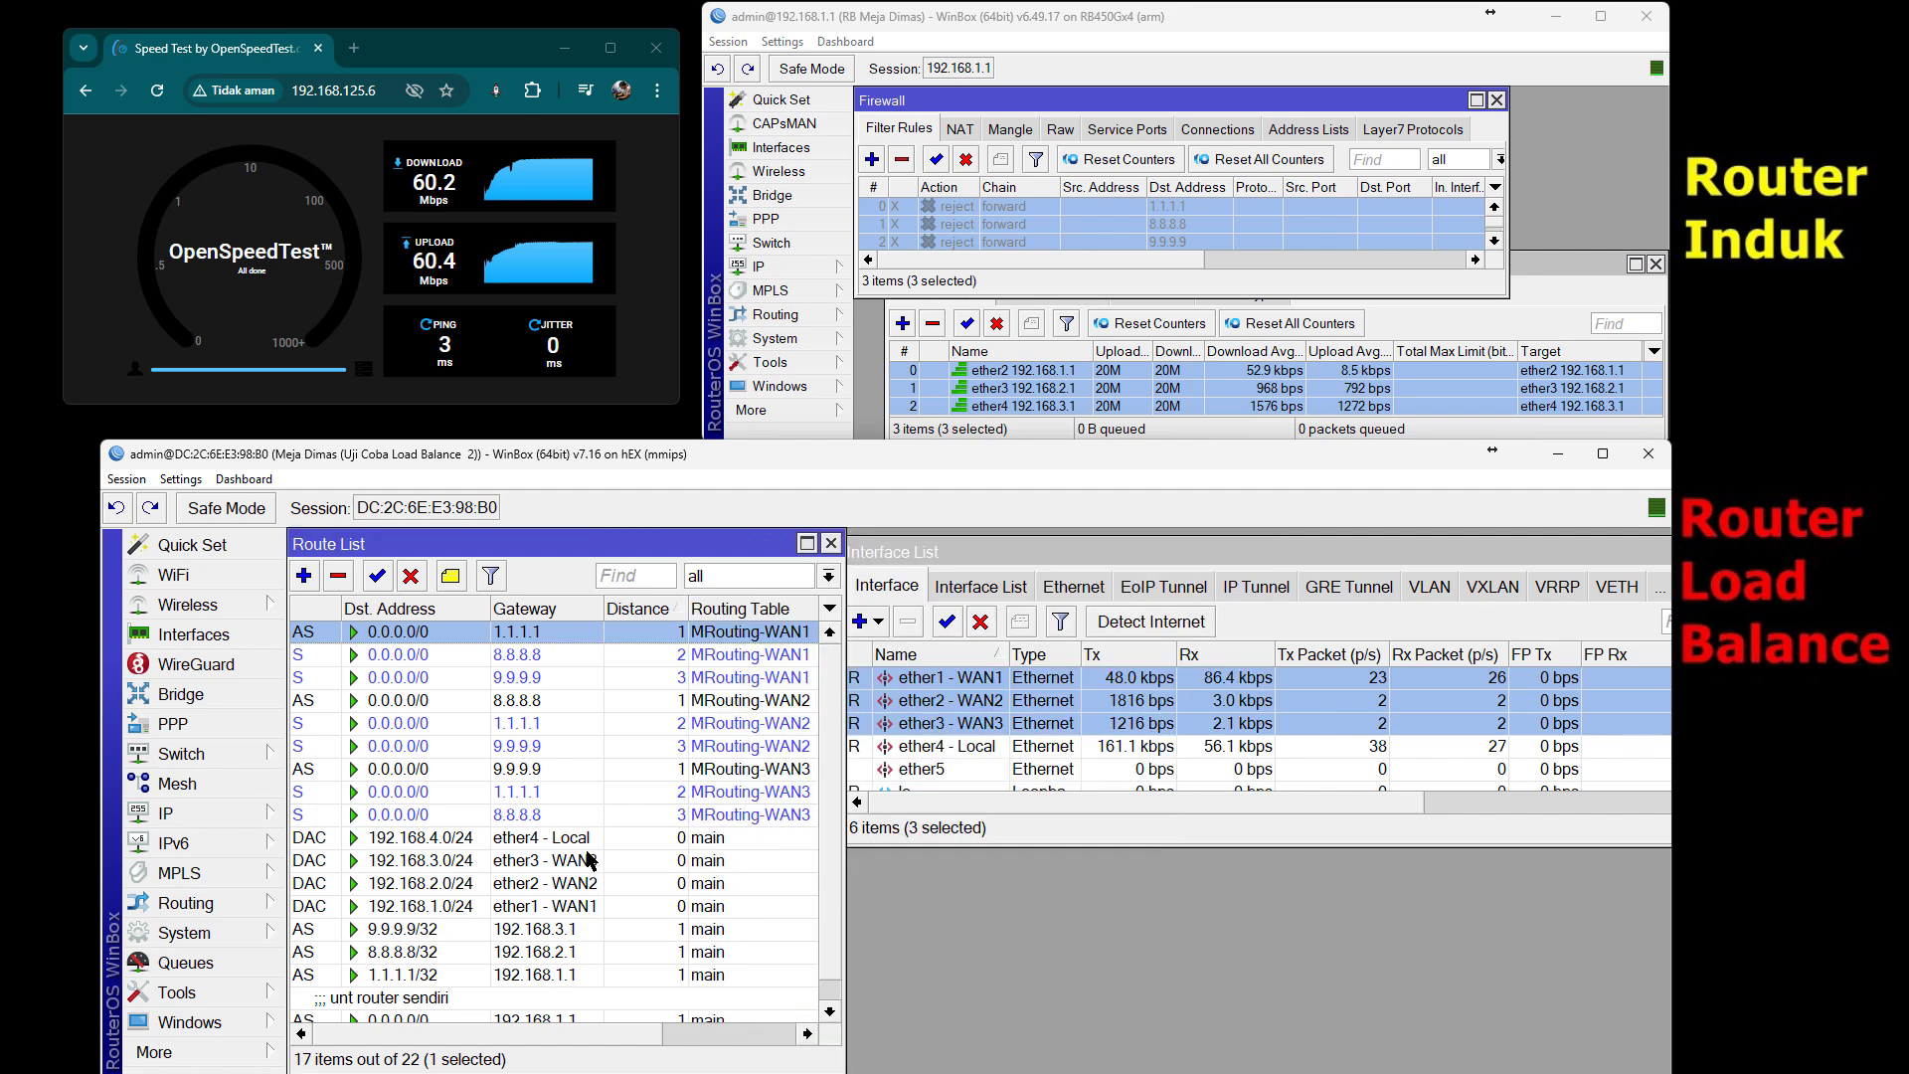
- Select the three main-table host routes for 1.1.1.1/32, 8.8.8.8/32 and 9.9.9.9/32 to review their gateways
{"action": "scroll", "coordinate": [572, 969], "scroll_direction": "down", "scroll_amount": 1}
{"action": "left_click", "coordinate": [569, 960]}
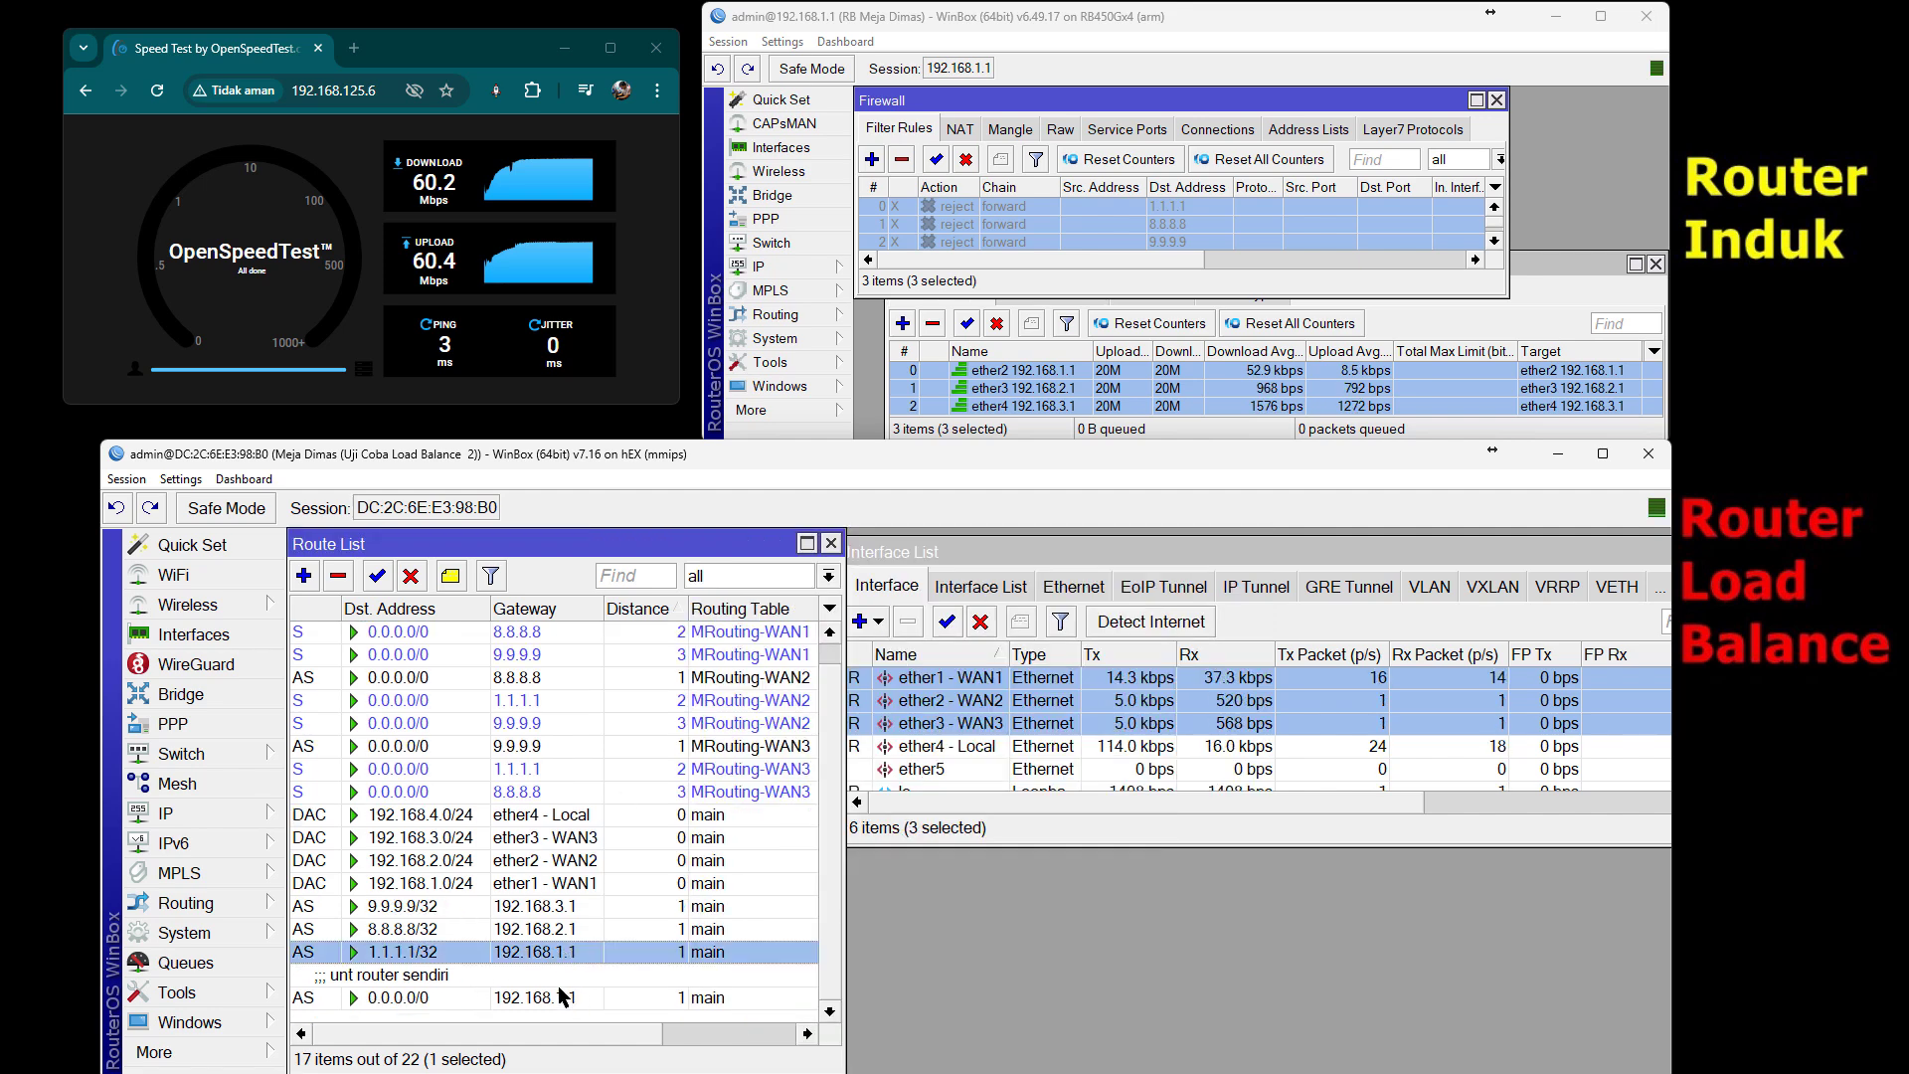
{"action": "left_click", "coordinate": [552, 908], "text": "shift"}
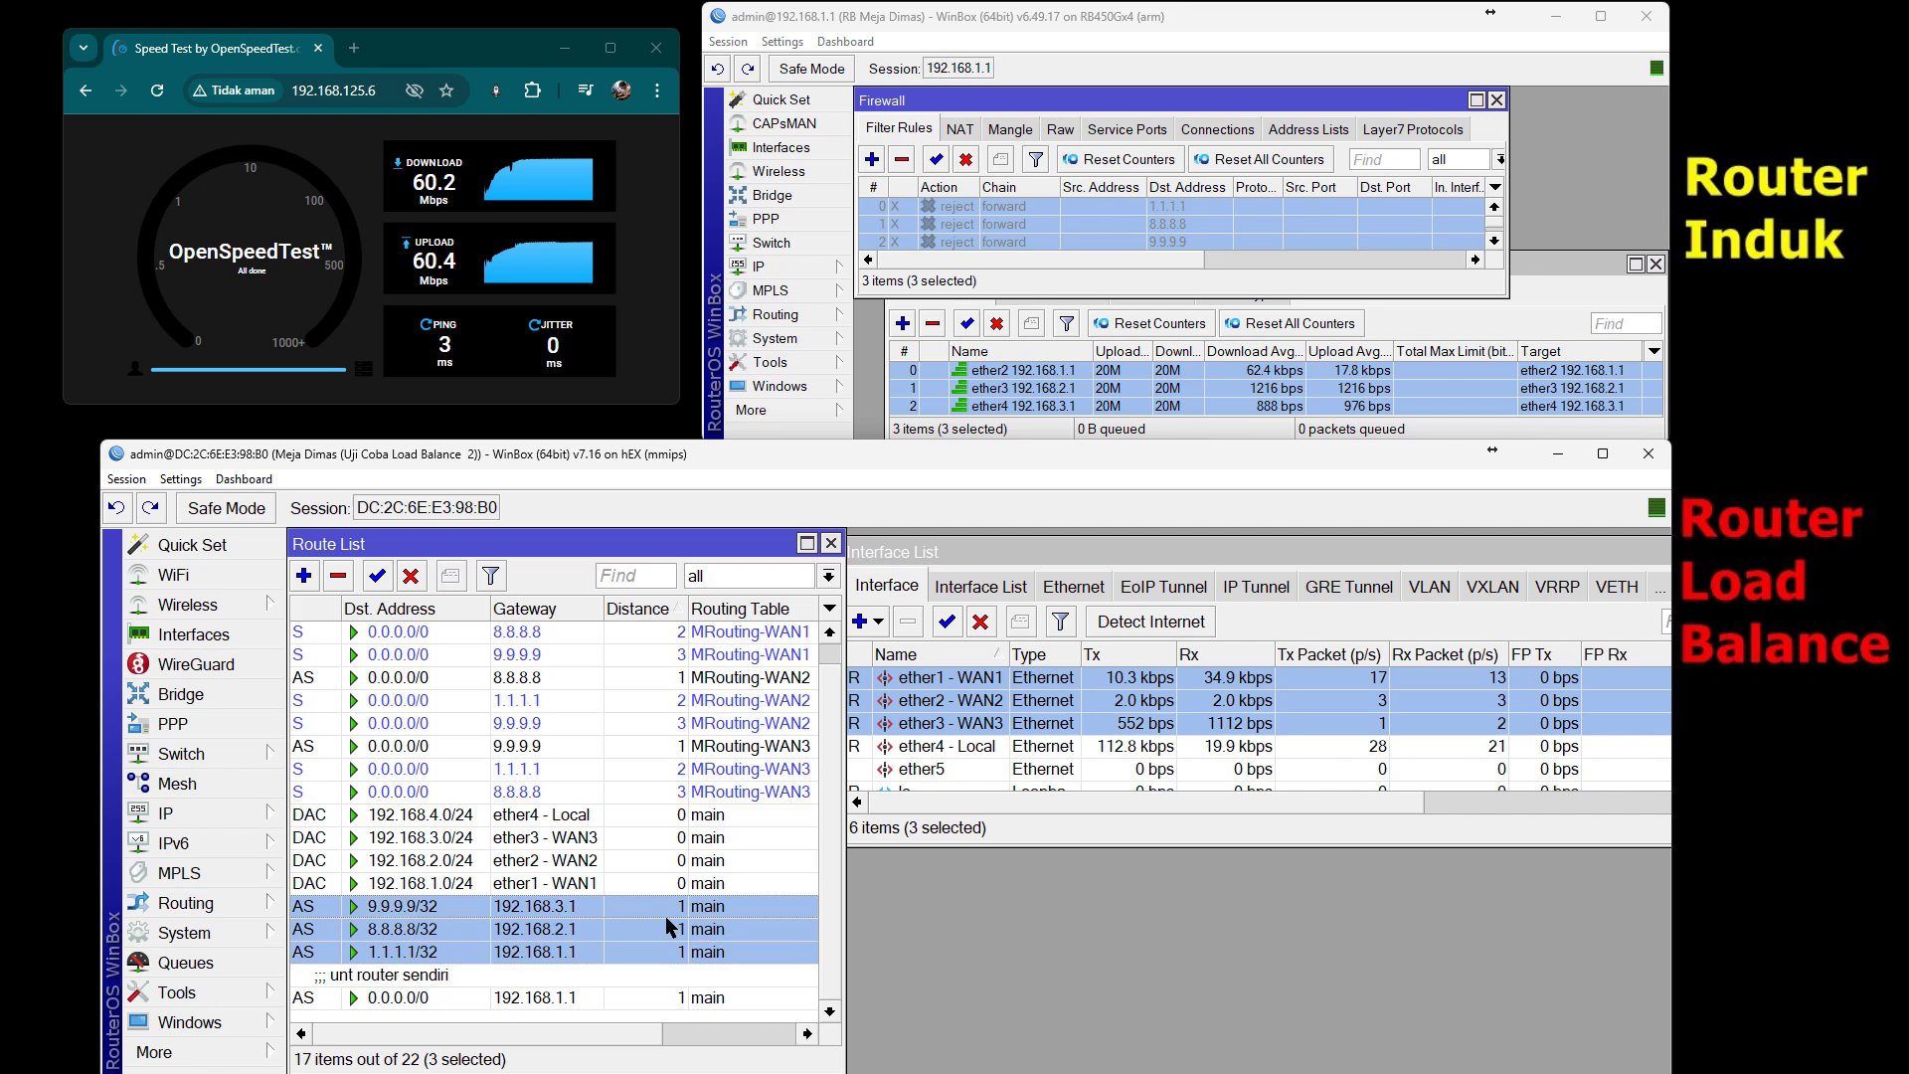
{"action": "scroll", "coordinate": [669, 923], "scroll_direction": "up", "scroll_amount": 1}
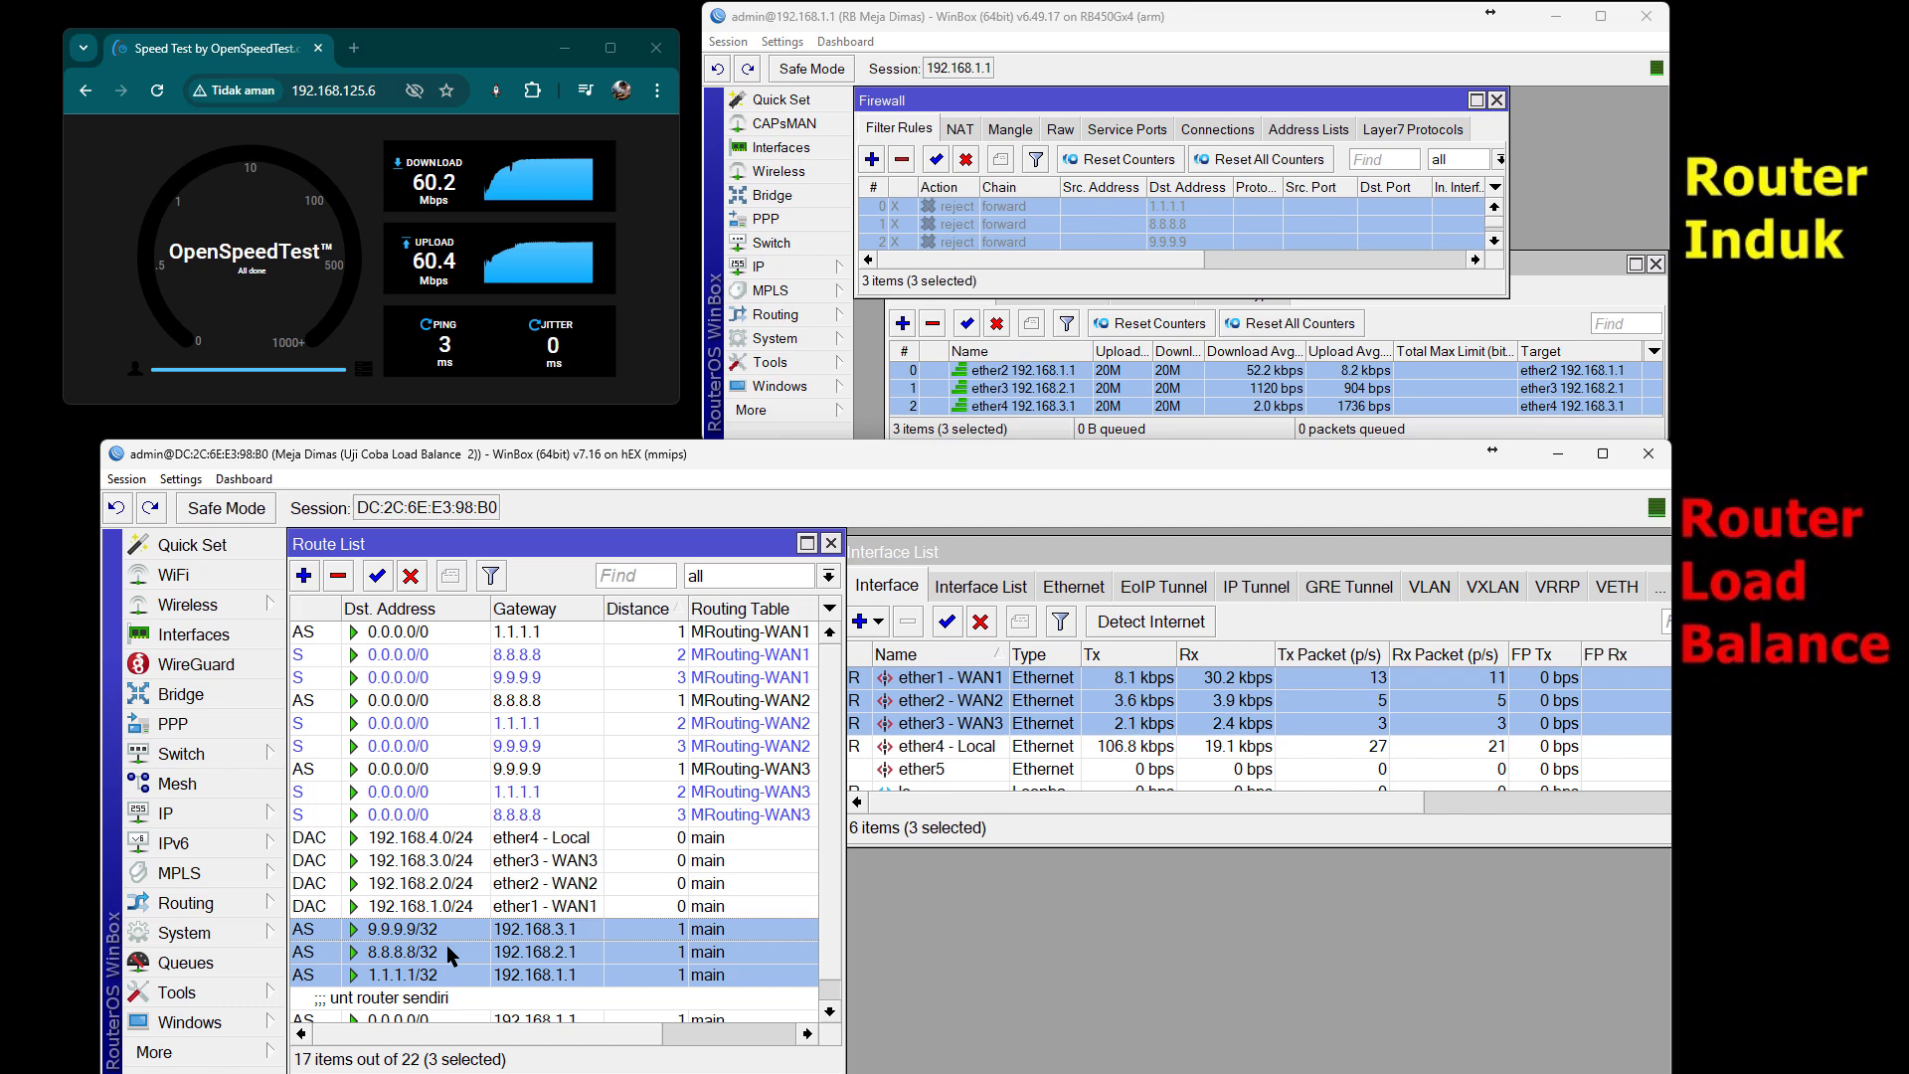
- Examine the 1.1.1.1/32 route's gateway, scope and target scope in a widened settings window, and close it unchanged
{"action": "double_click", "coordinate": [475, 974]}
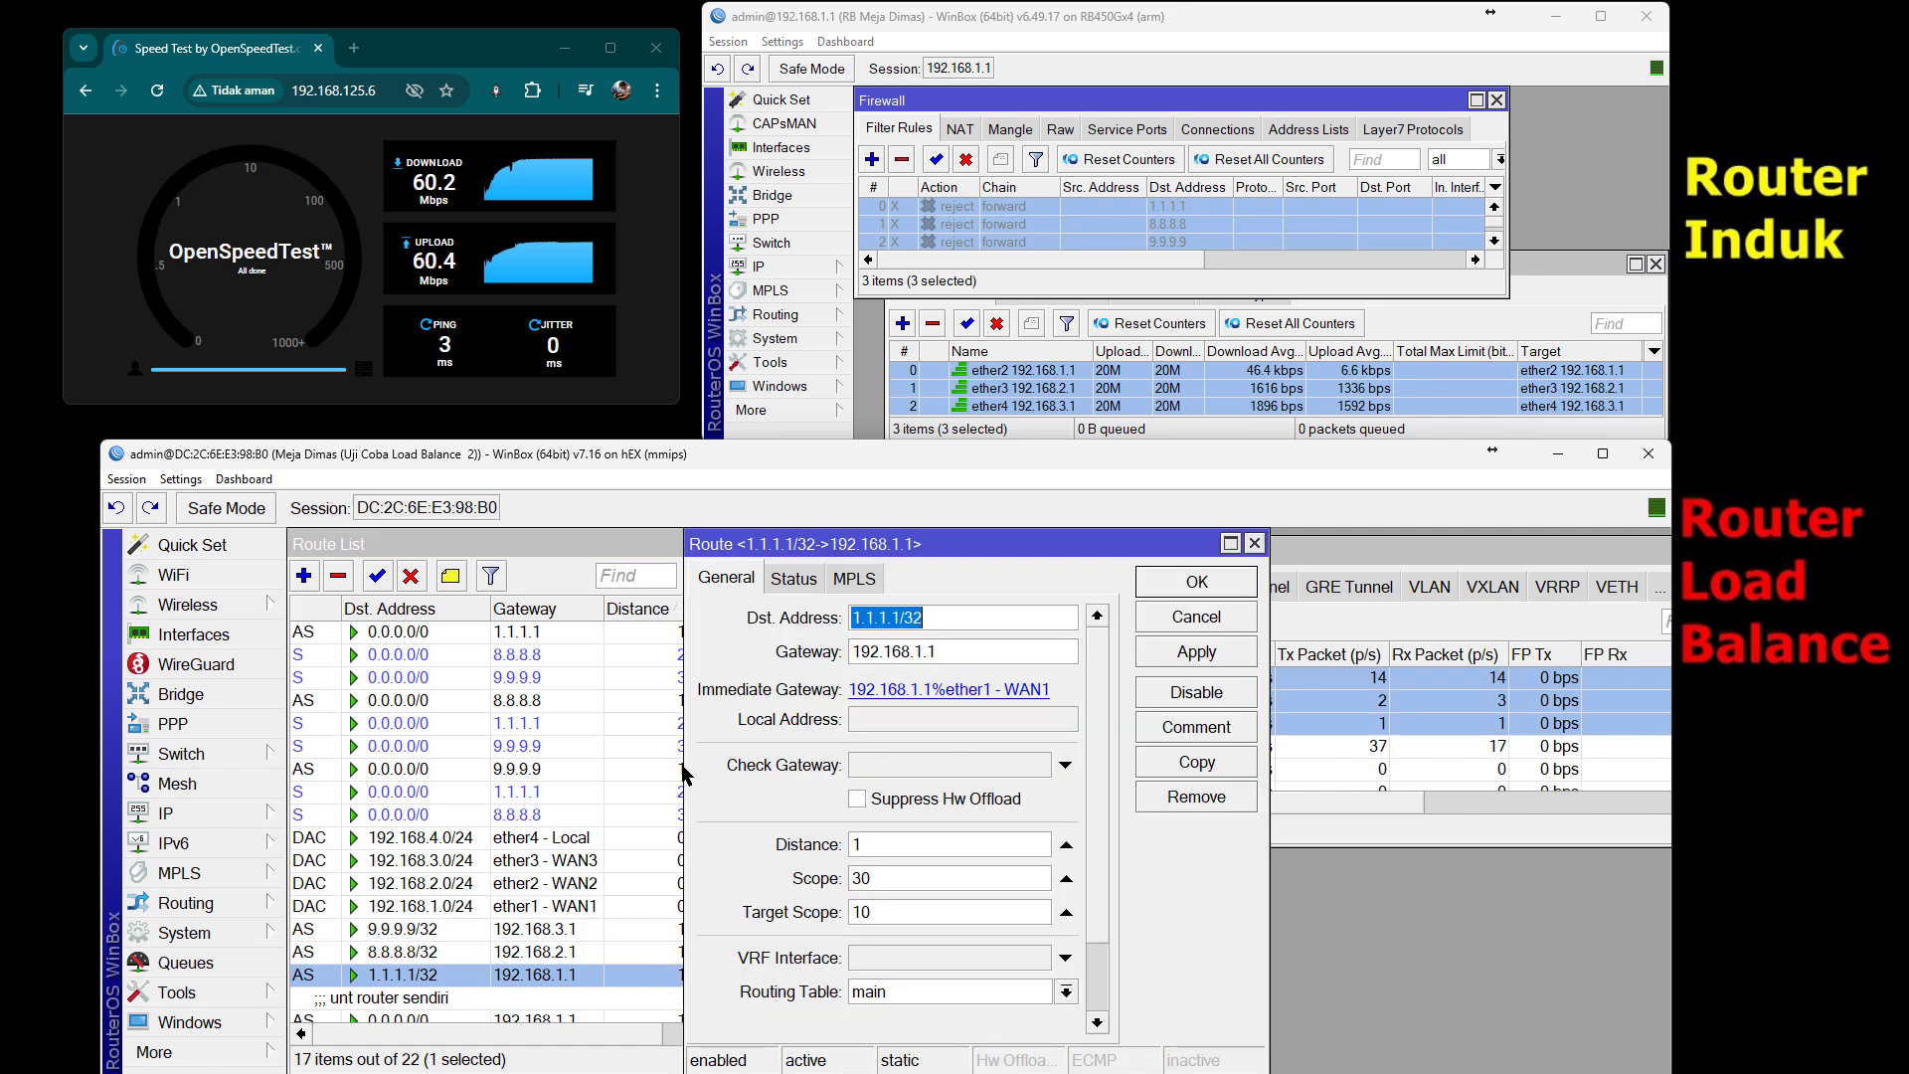
{"action": "left_click_drag", "start_coordinate": [686, 771], "coordinate": [373, 767]}
{"action": "scroll", "coordinate": [775, 805], "scroll_direction": "down", "scroll_amount": 2}
{"action": "scroll", "coordinate": [774, 804], "scroll_direction": "up", "scroll_amount": 2}
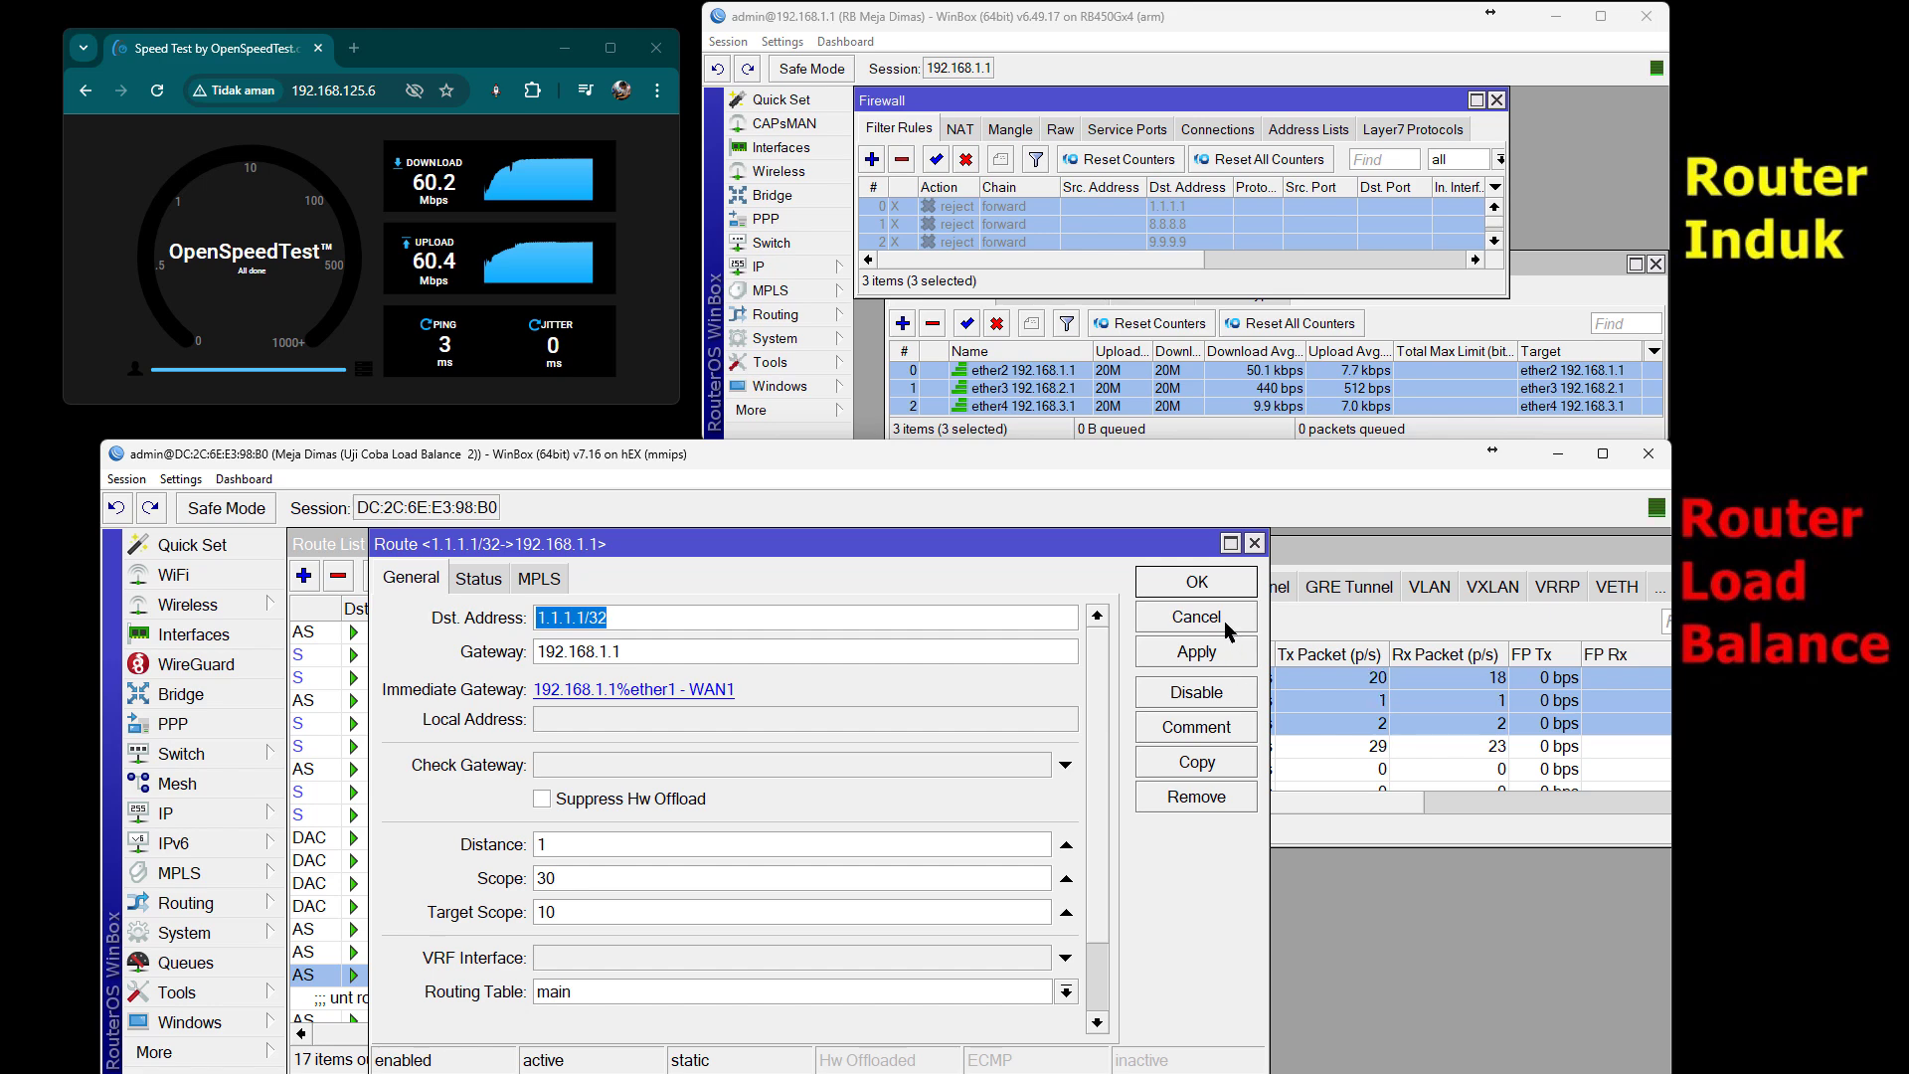
{"action": "left_click", "coordinate": [1196, 618]}
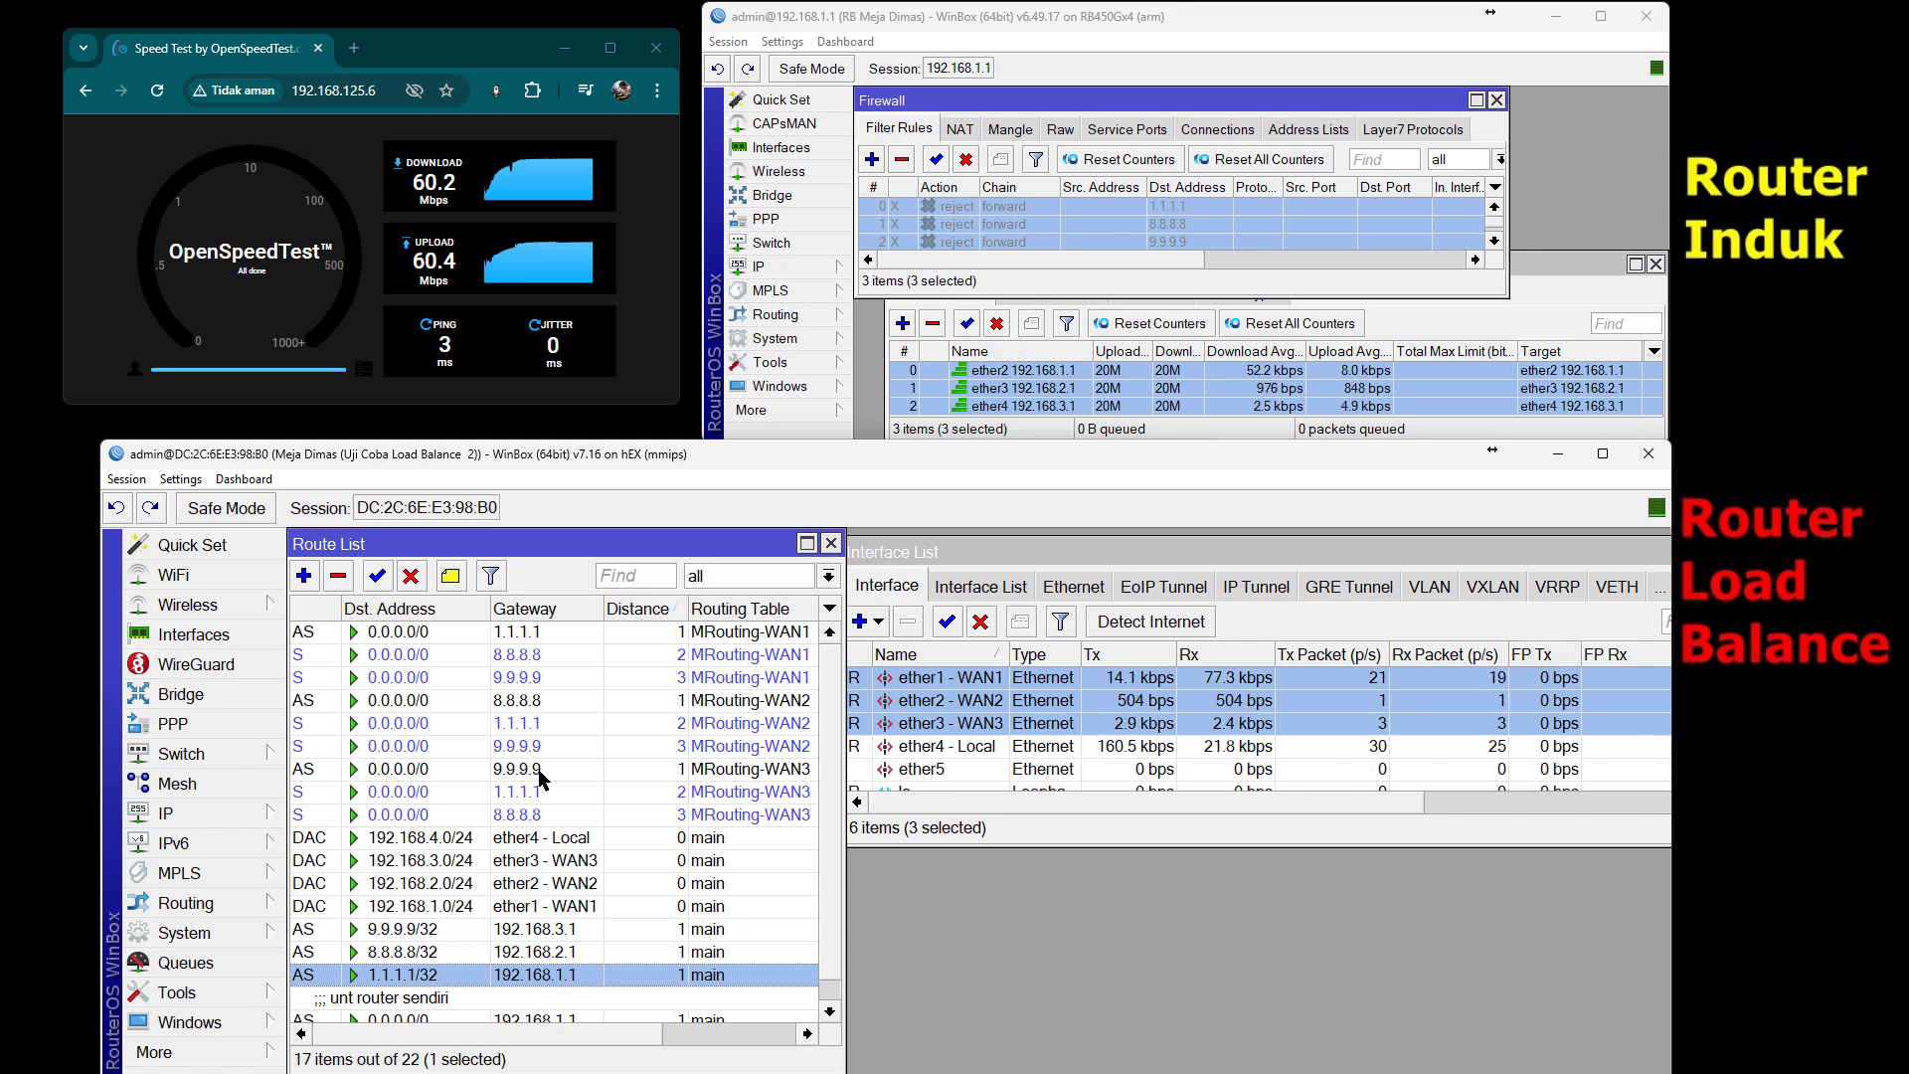
- Select the MRouting-WAN1 route via 1.1.1.1 and enable the main router's forward reject rule for destination 1.1.1.1
{"action": "left_click", "coordinate": [564, 634]}
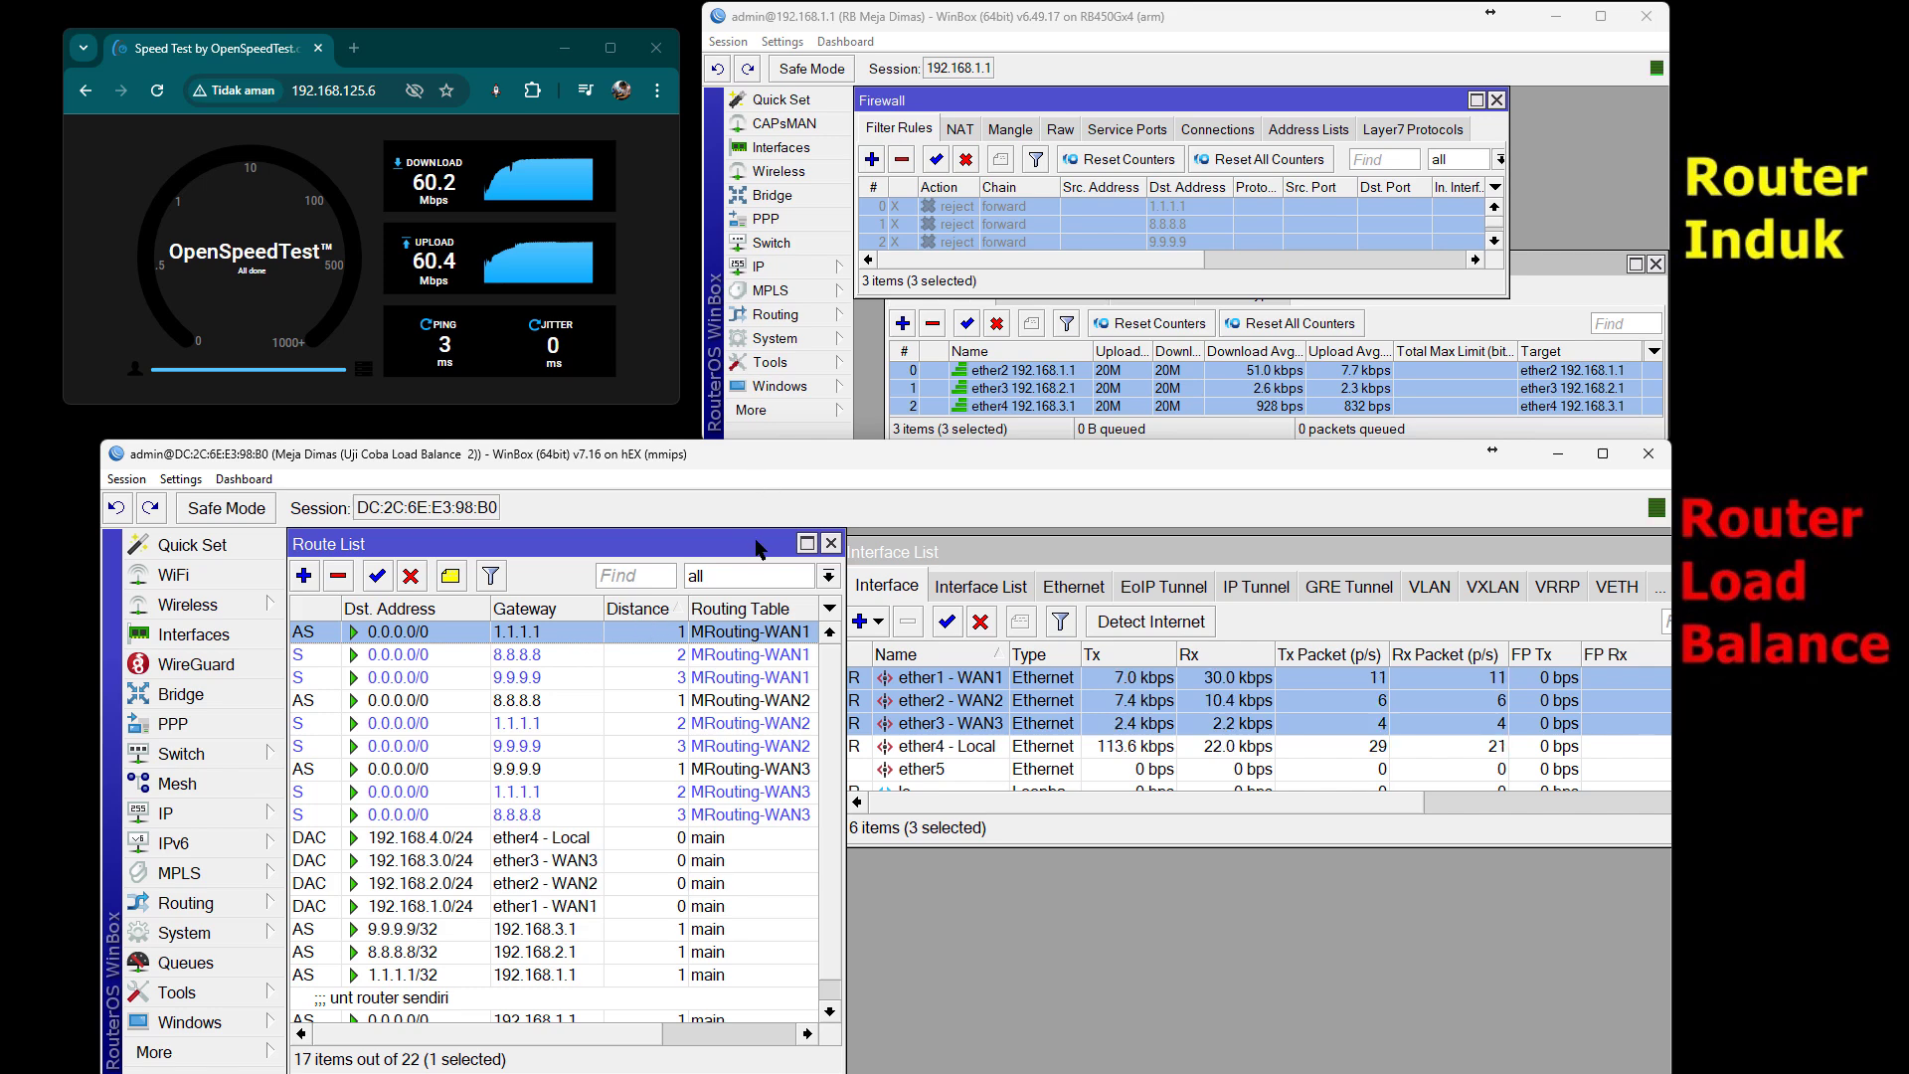
{"action": "left_click", "coordinate": [1053, 208]}
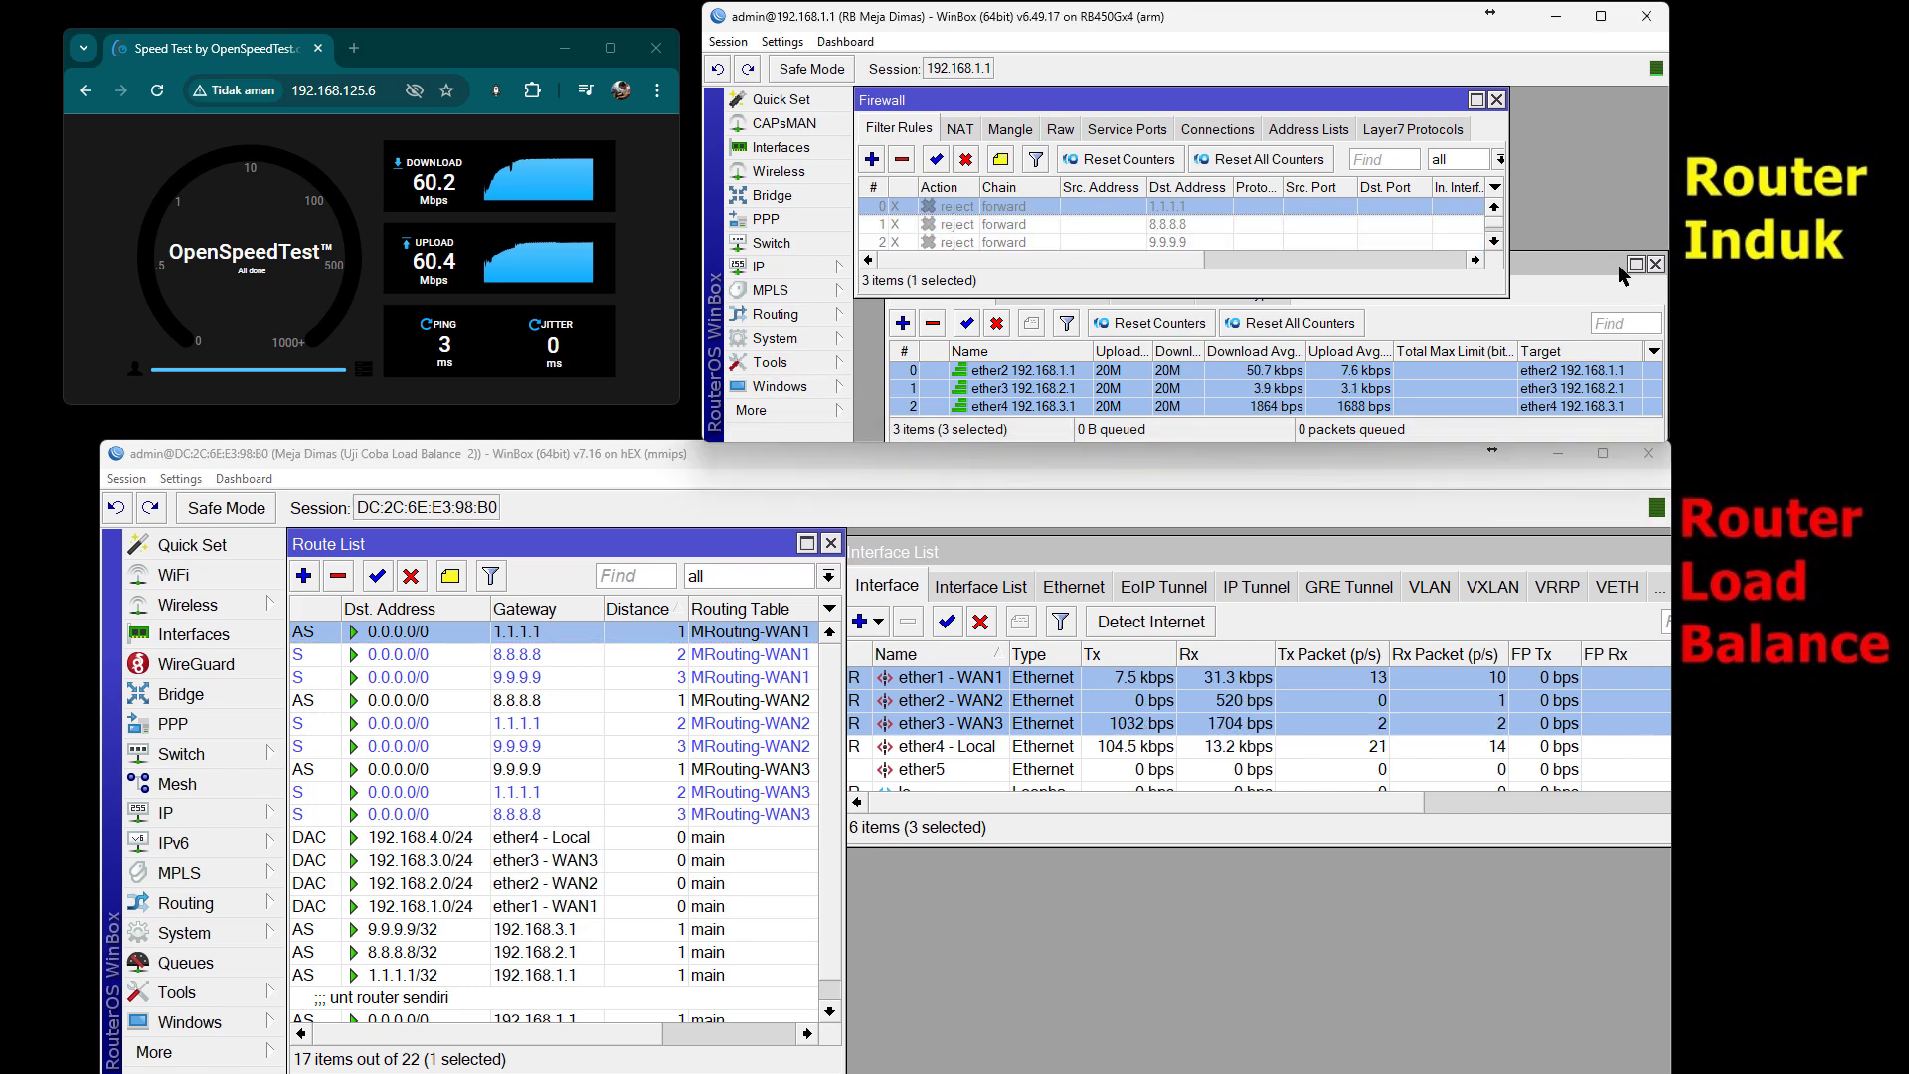
{"action": "left_click", "coordinate": [935, 159]}
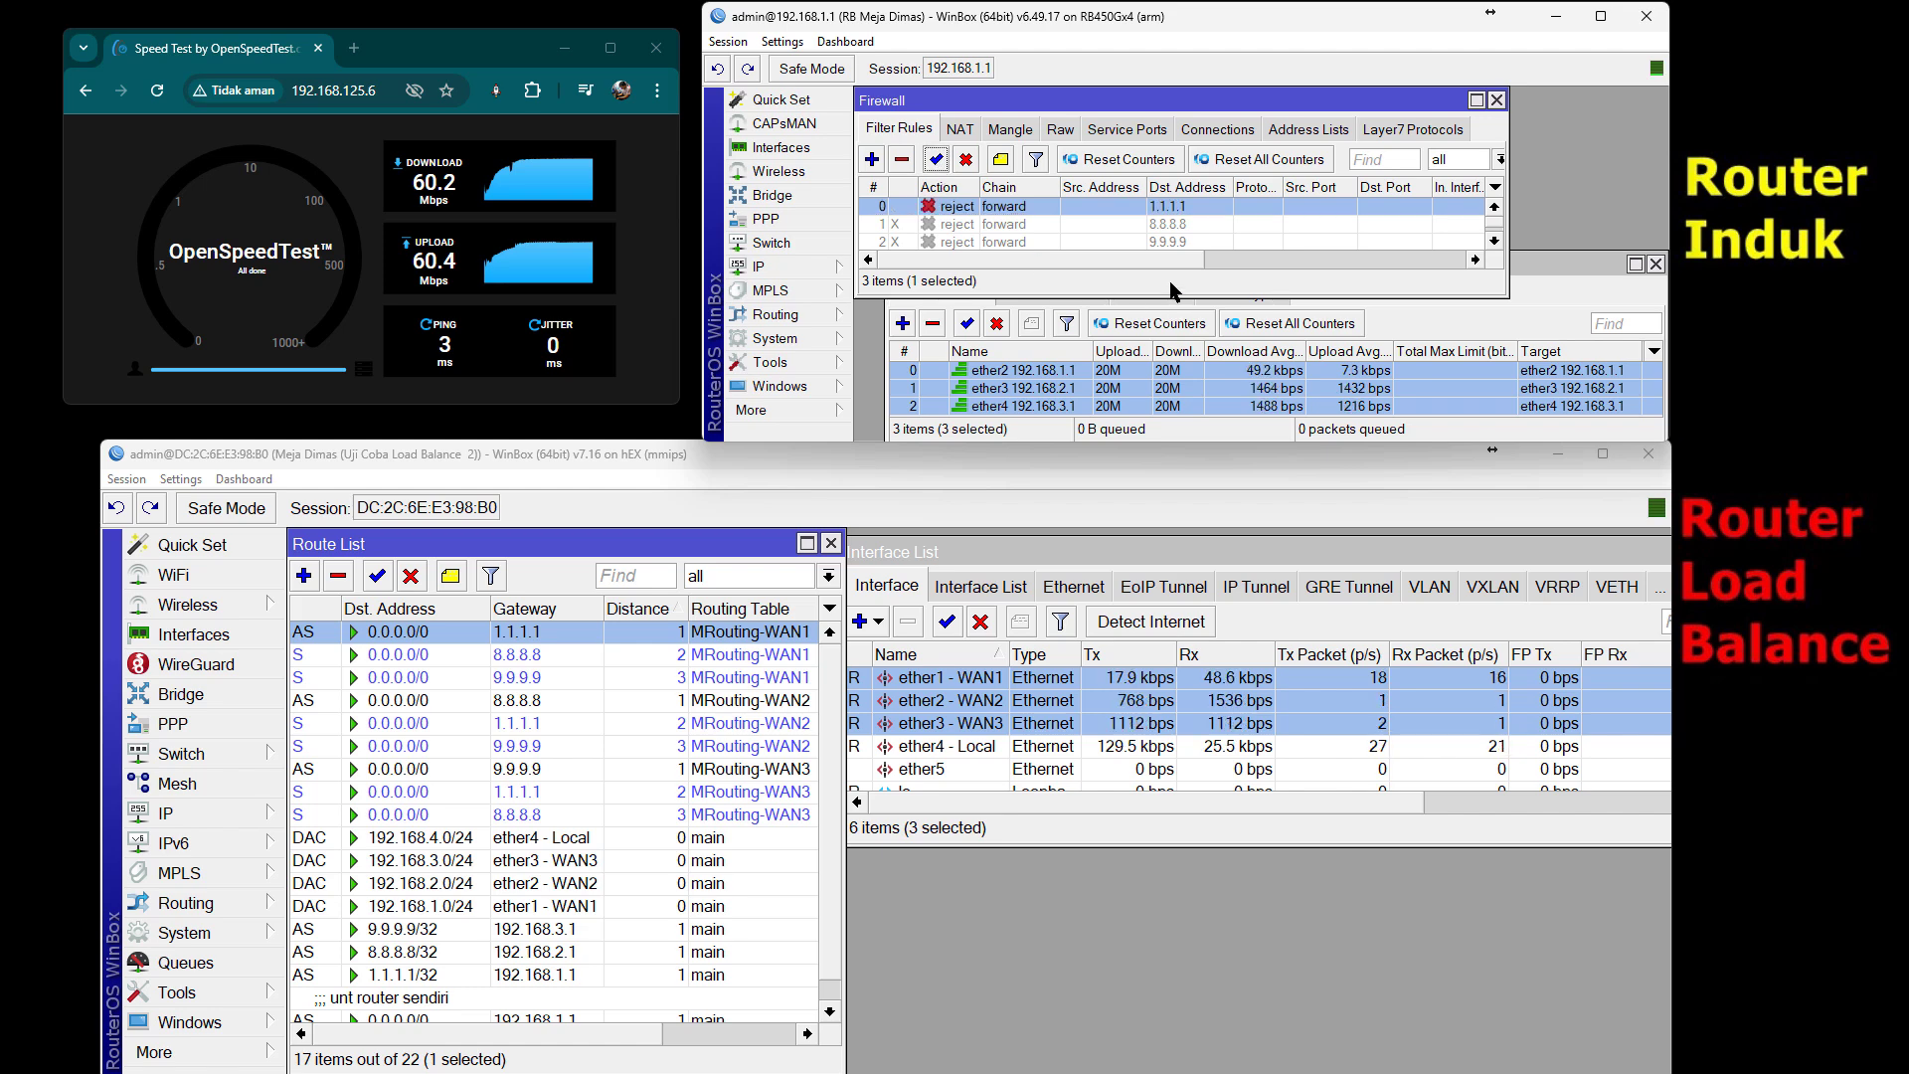
- Open a terminal on the load balance router, place it below the interface list, and ping 1.1.1.1
{"action": "left_click", "coordinate": [204, 1056]}
{"action": "left_click", "coordinate": [338, 907]}
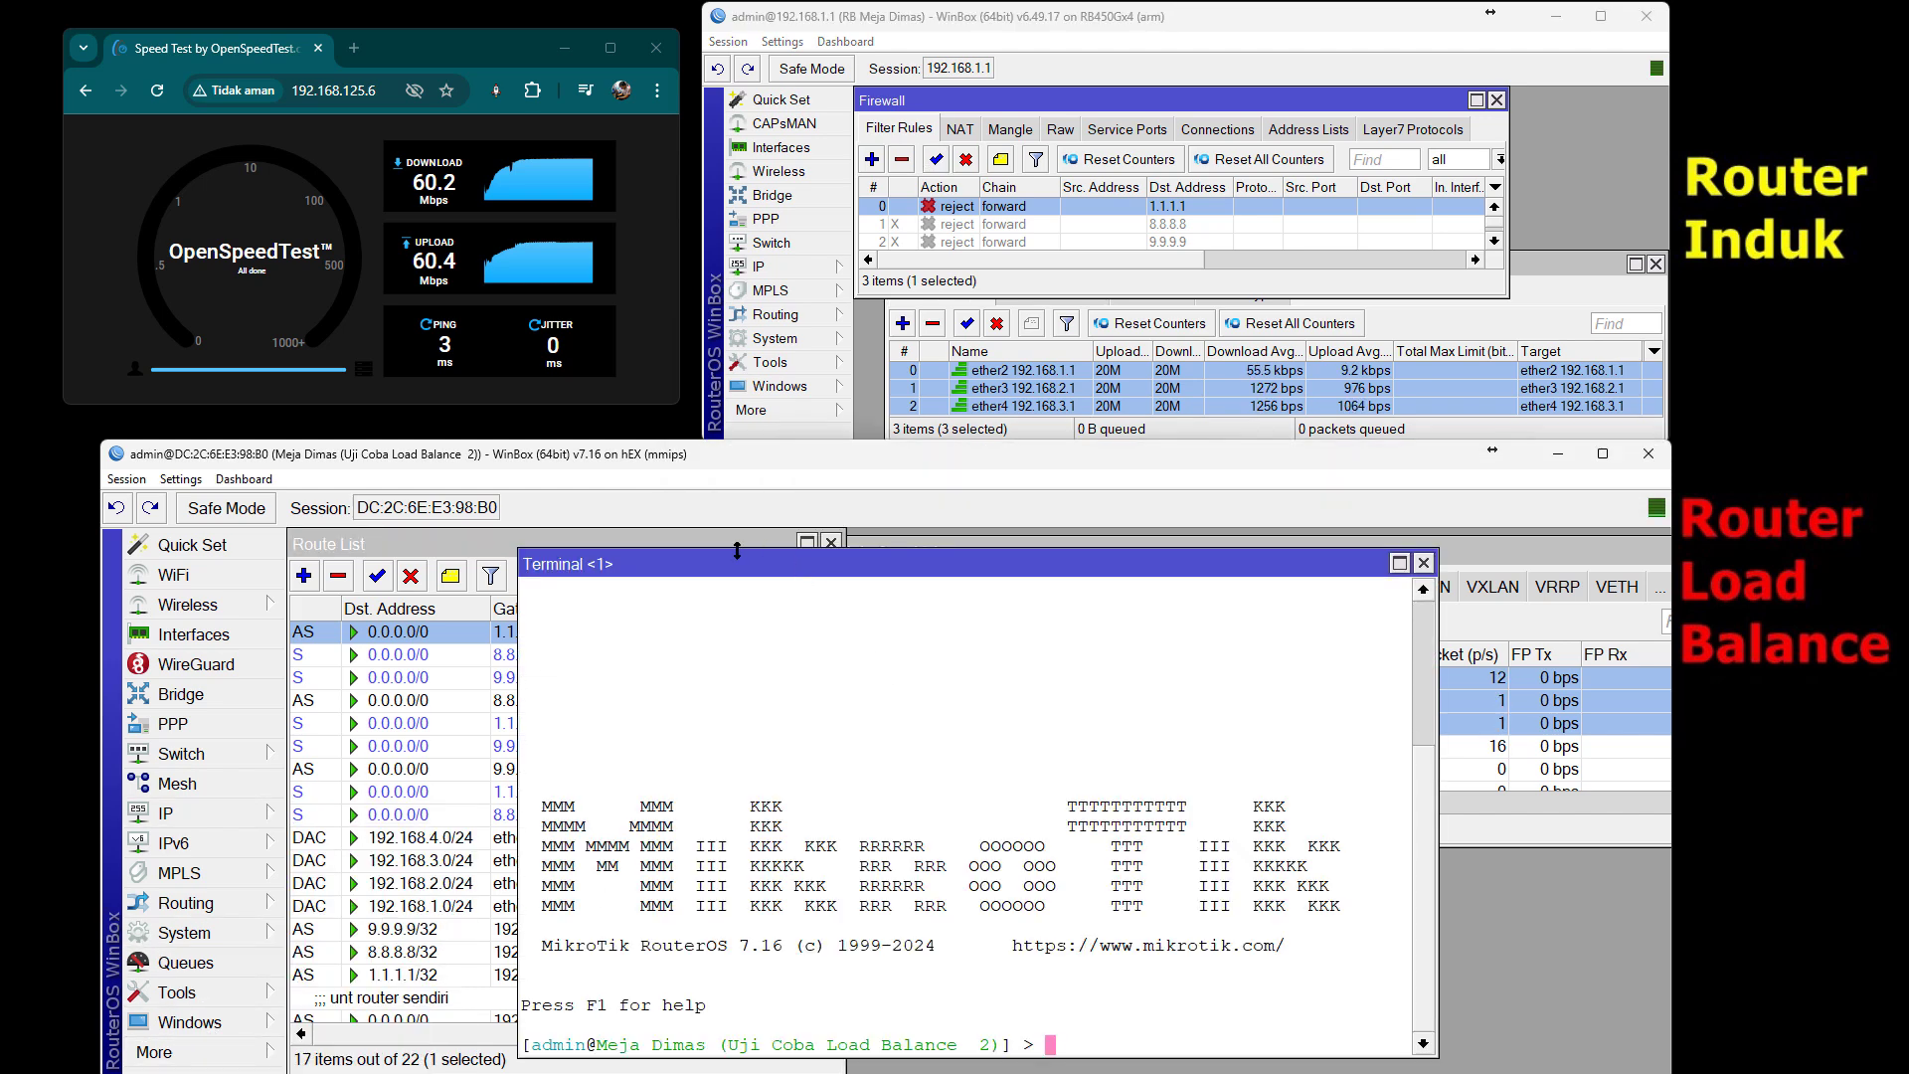
{"action": "left_click_drag", "start_coordinate": [737, 550], "coordinate": [1059, 876]}
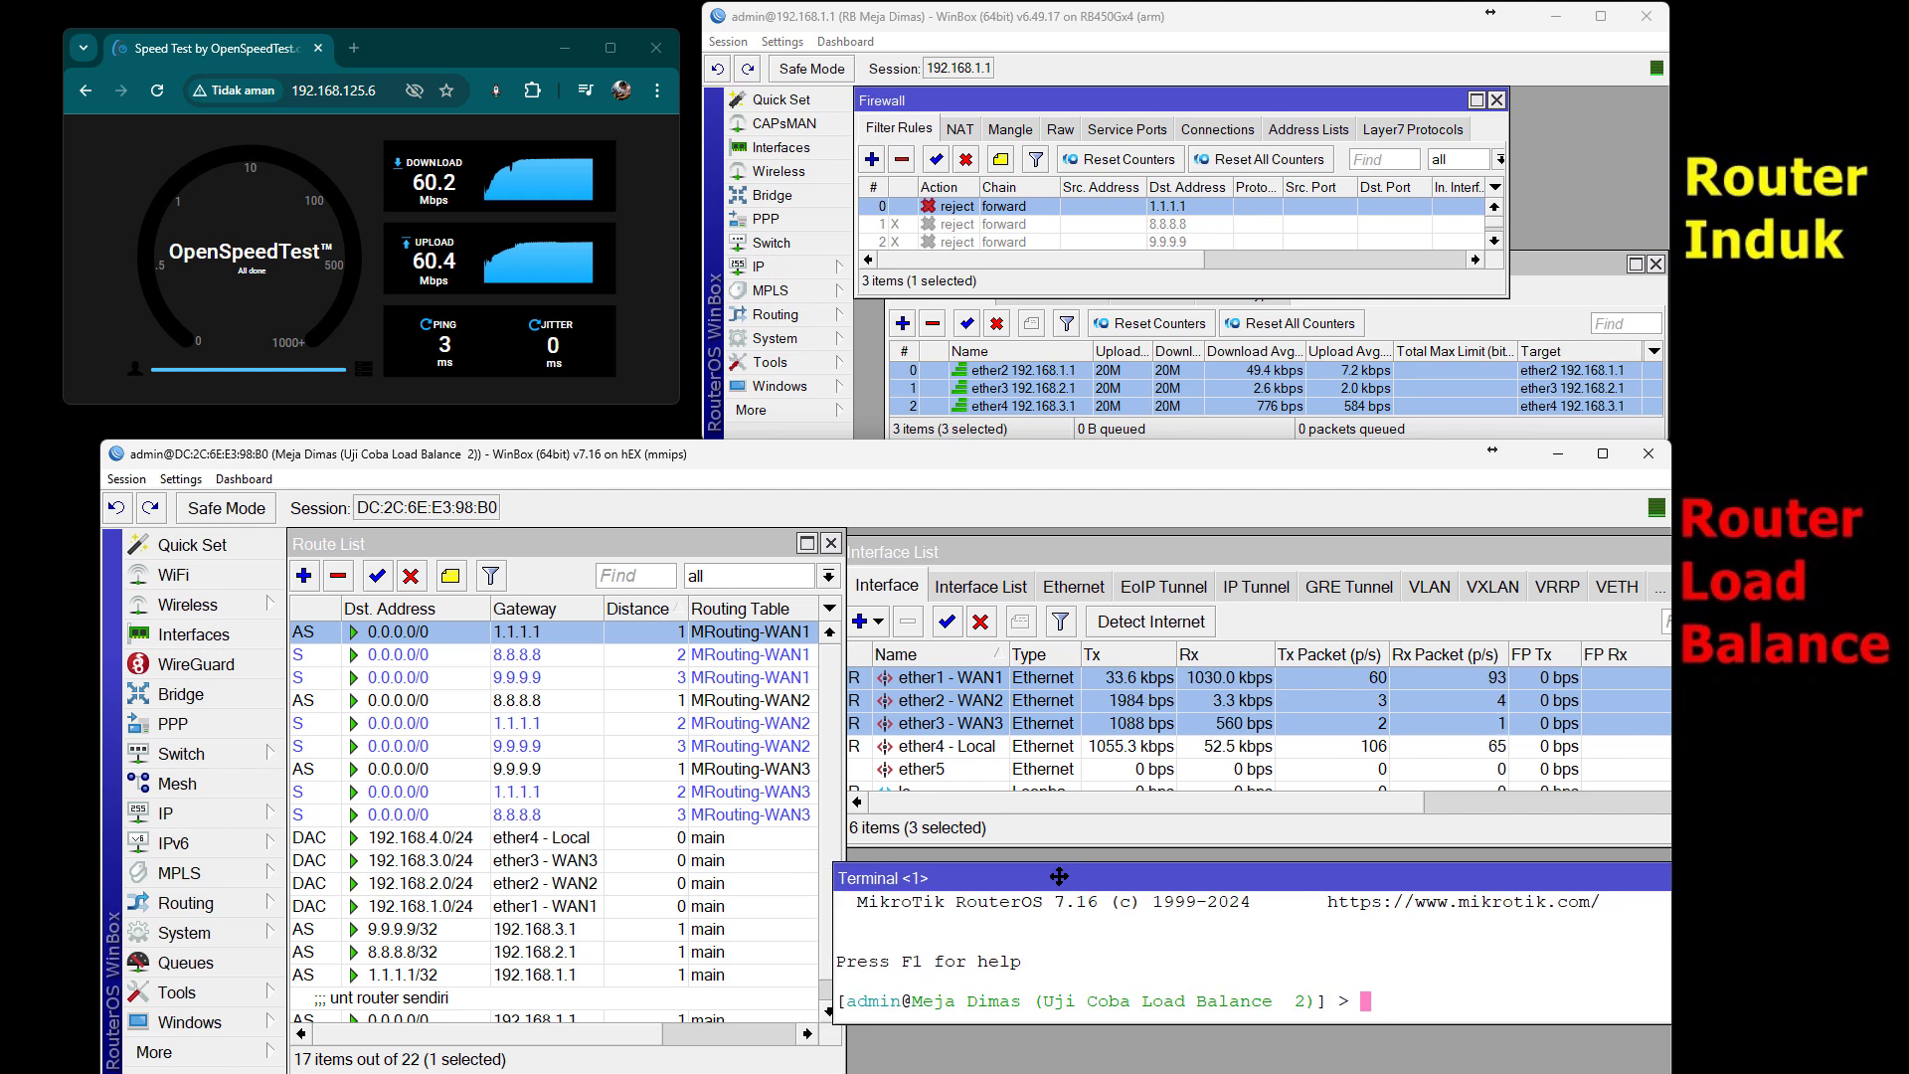
{"action": "type", "text": "ping "}
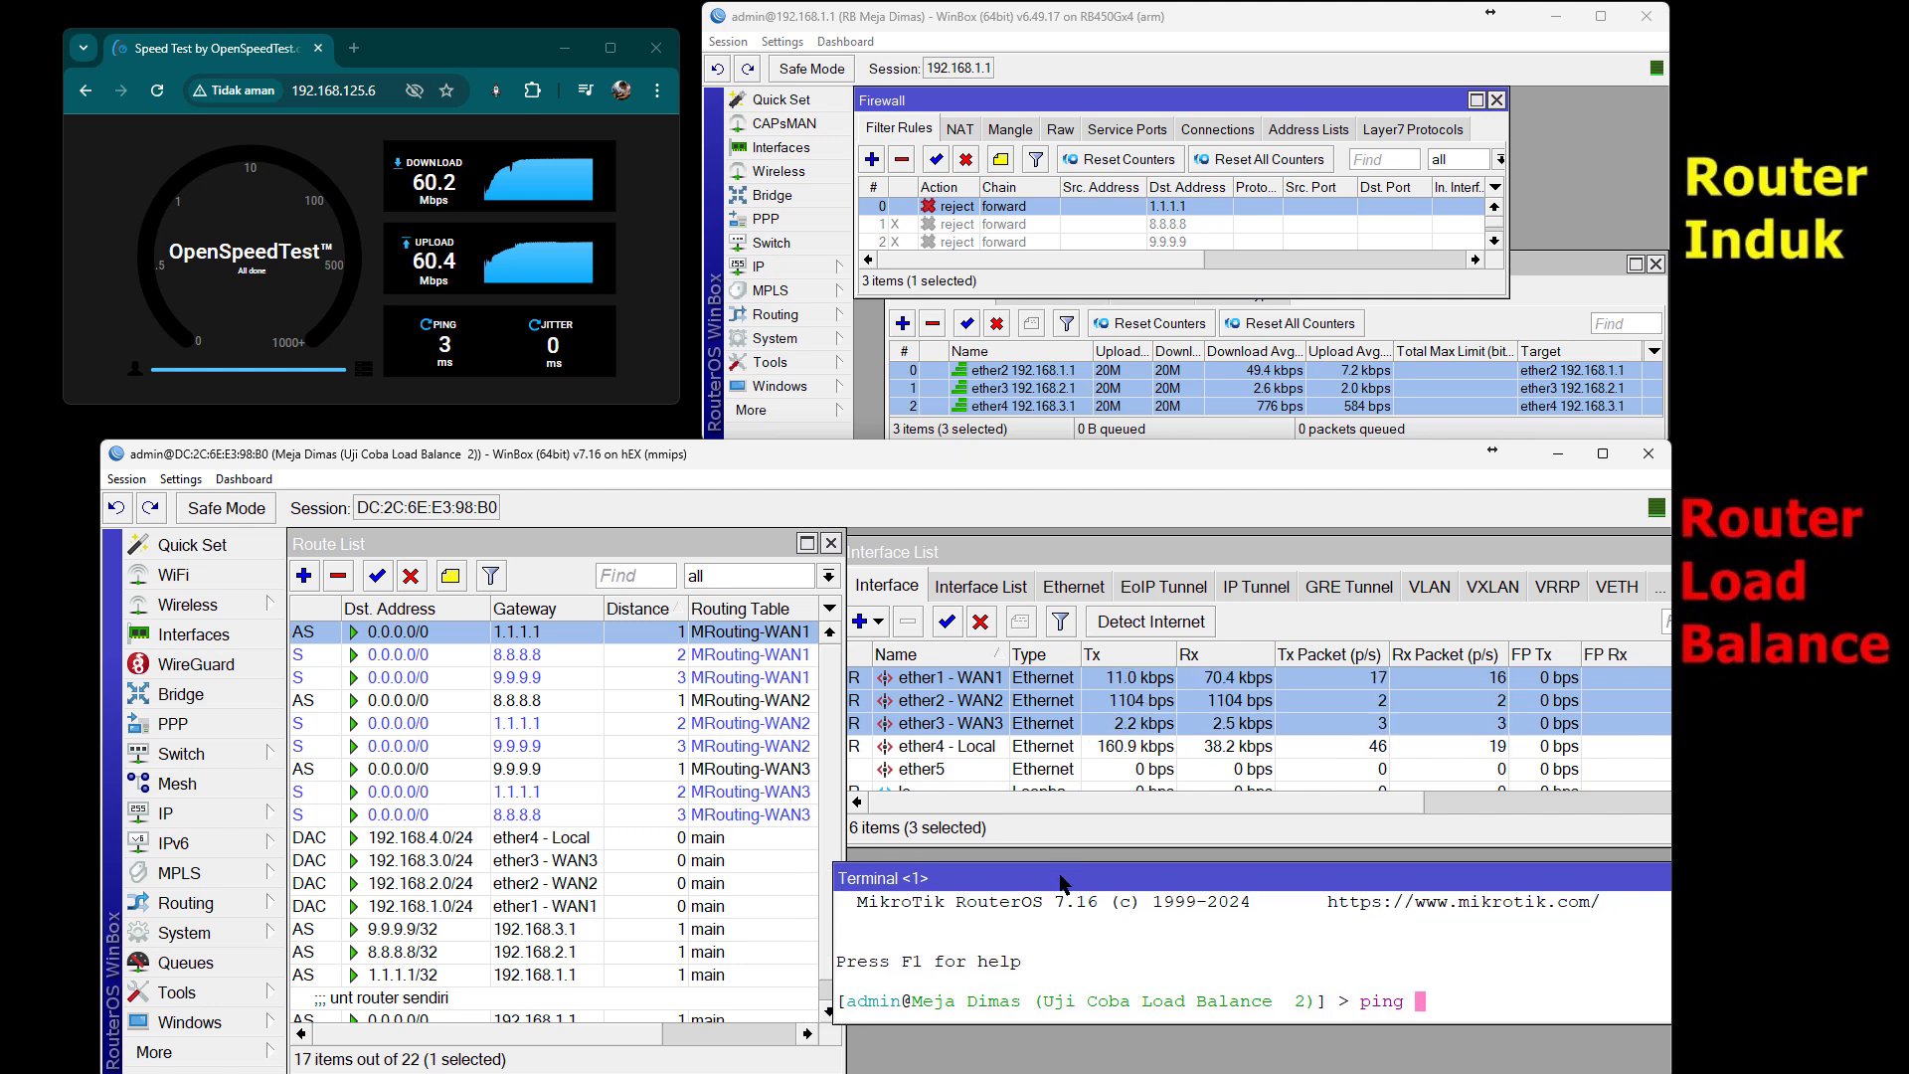
{"action": "type", "text": "1.1.1.1"}
{"action": "key", "text": "Return"}
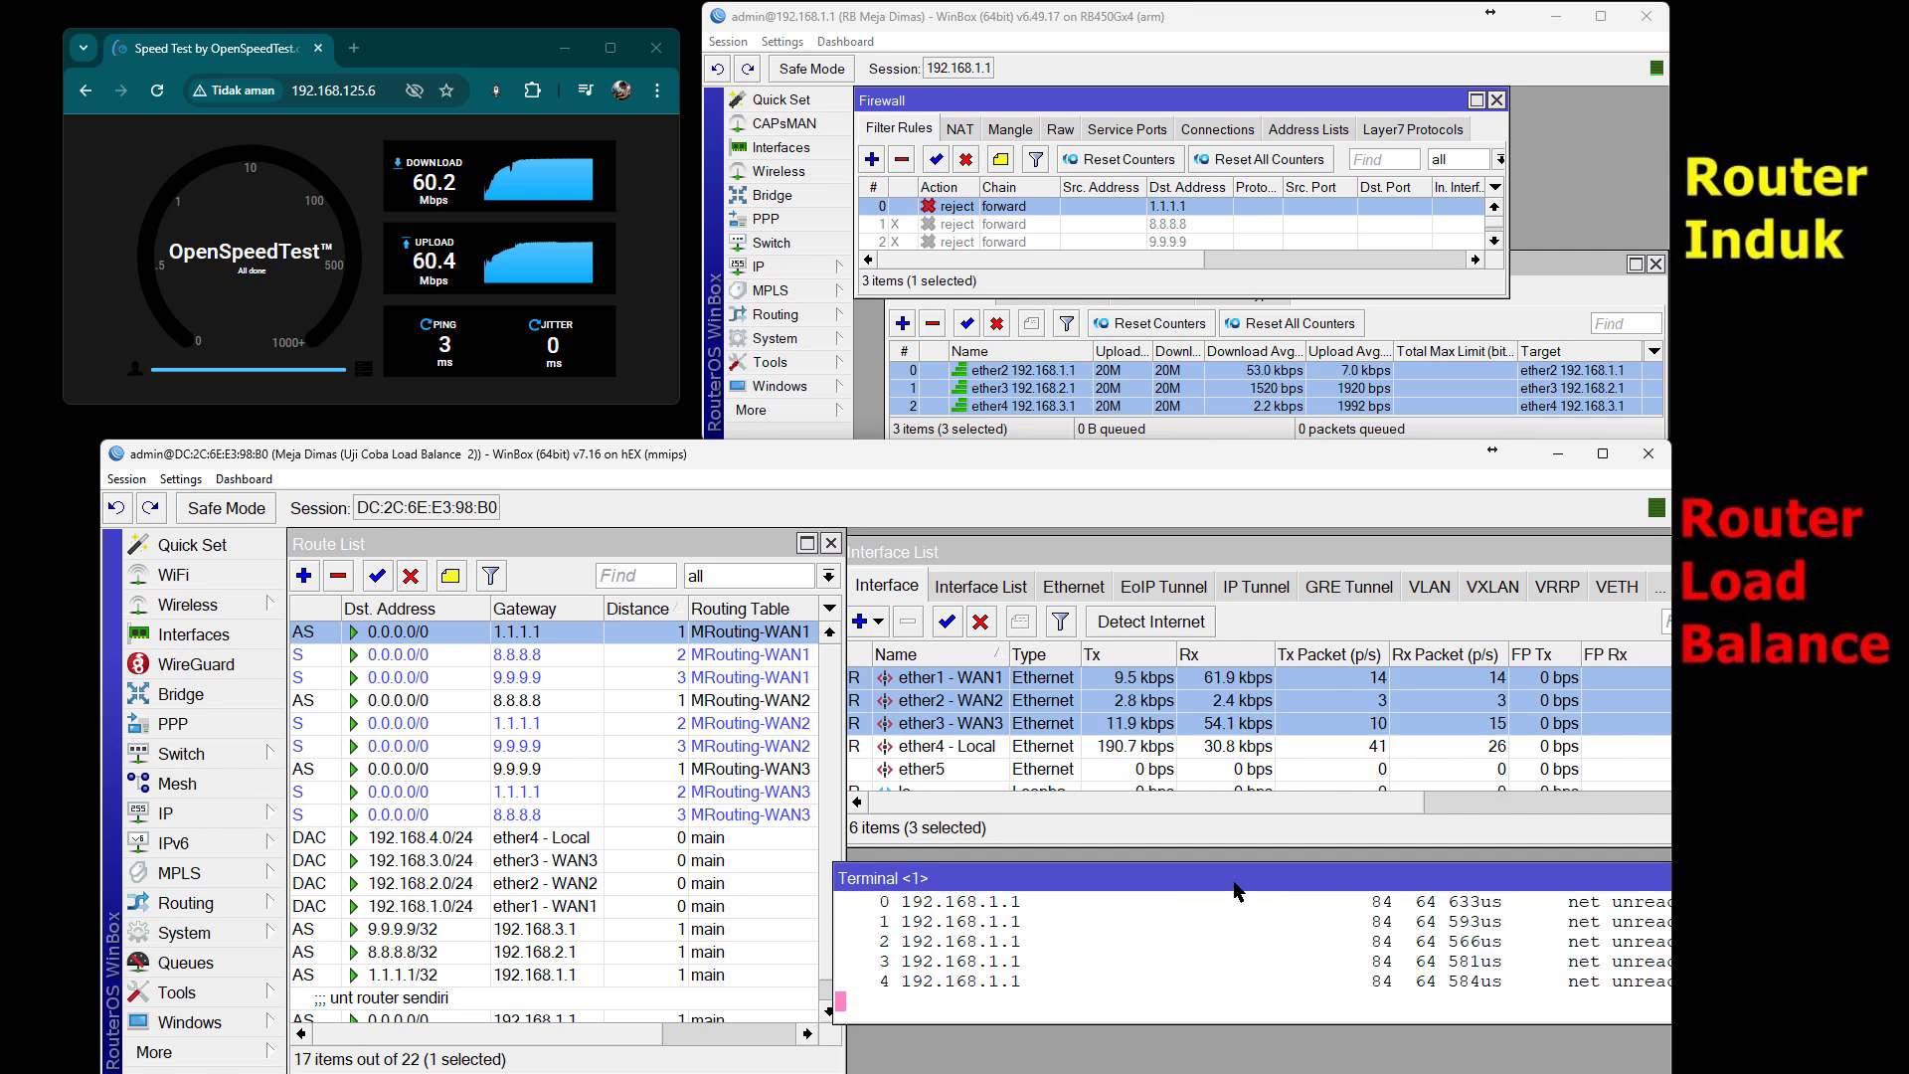
{"action": "mouse_move", "coordinate": [1236, 888]}
{"action": "left_mouse_down"}
{"action": "mouse_move", "coordinate": [1154, 885]}
{"action": "mouse_move", "coordinate": [1242, 886]}
{"action": "mouse_move", "coordinate": [1227, 886]}
{"action": "left_mouse_up"}
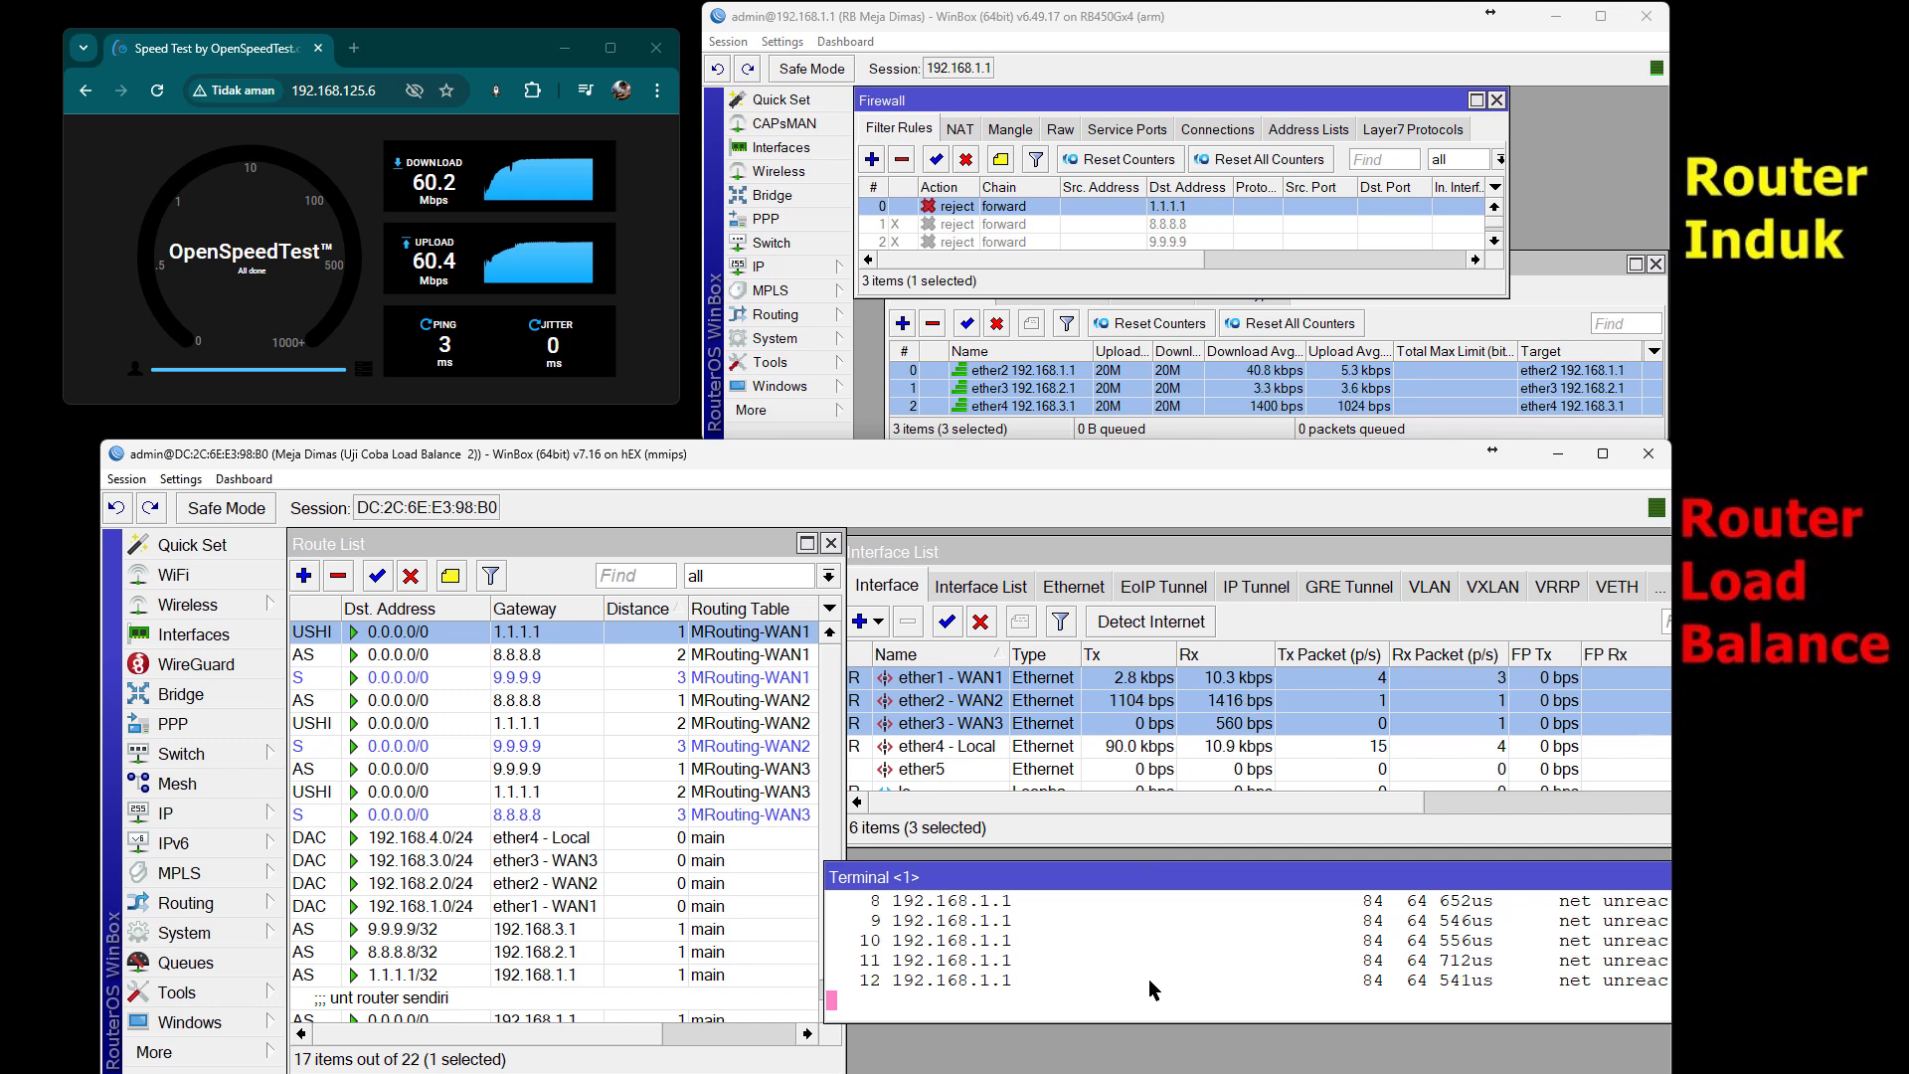
- Stop the running ping and ping 1.1.1.1 again
{"action": "key", "text": "ctrl+c"}
{"action": "key", "text": "Up"}
{"action": "key", "text": "Return"}
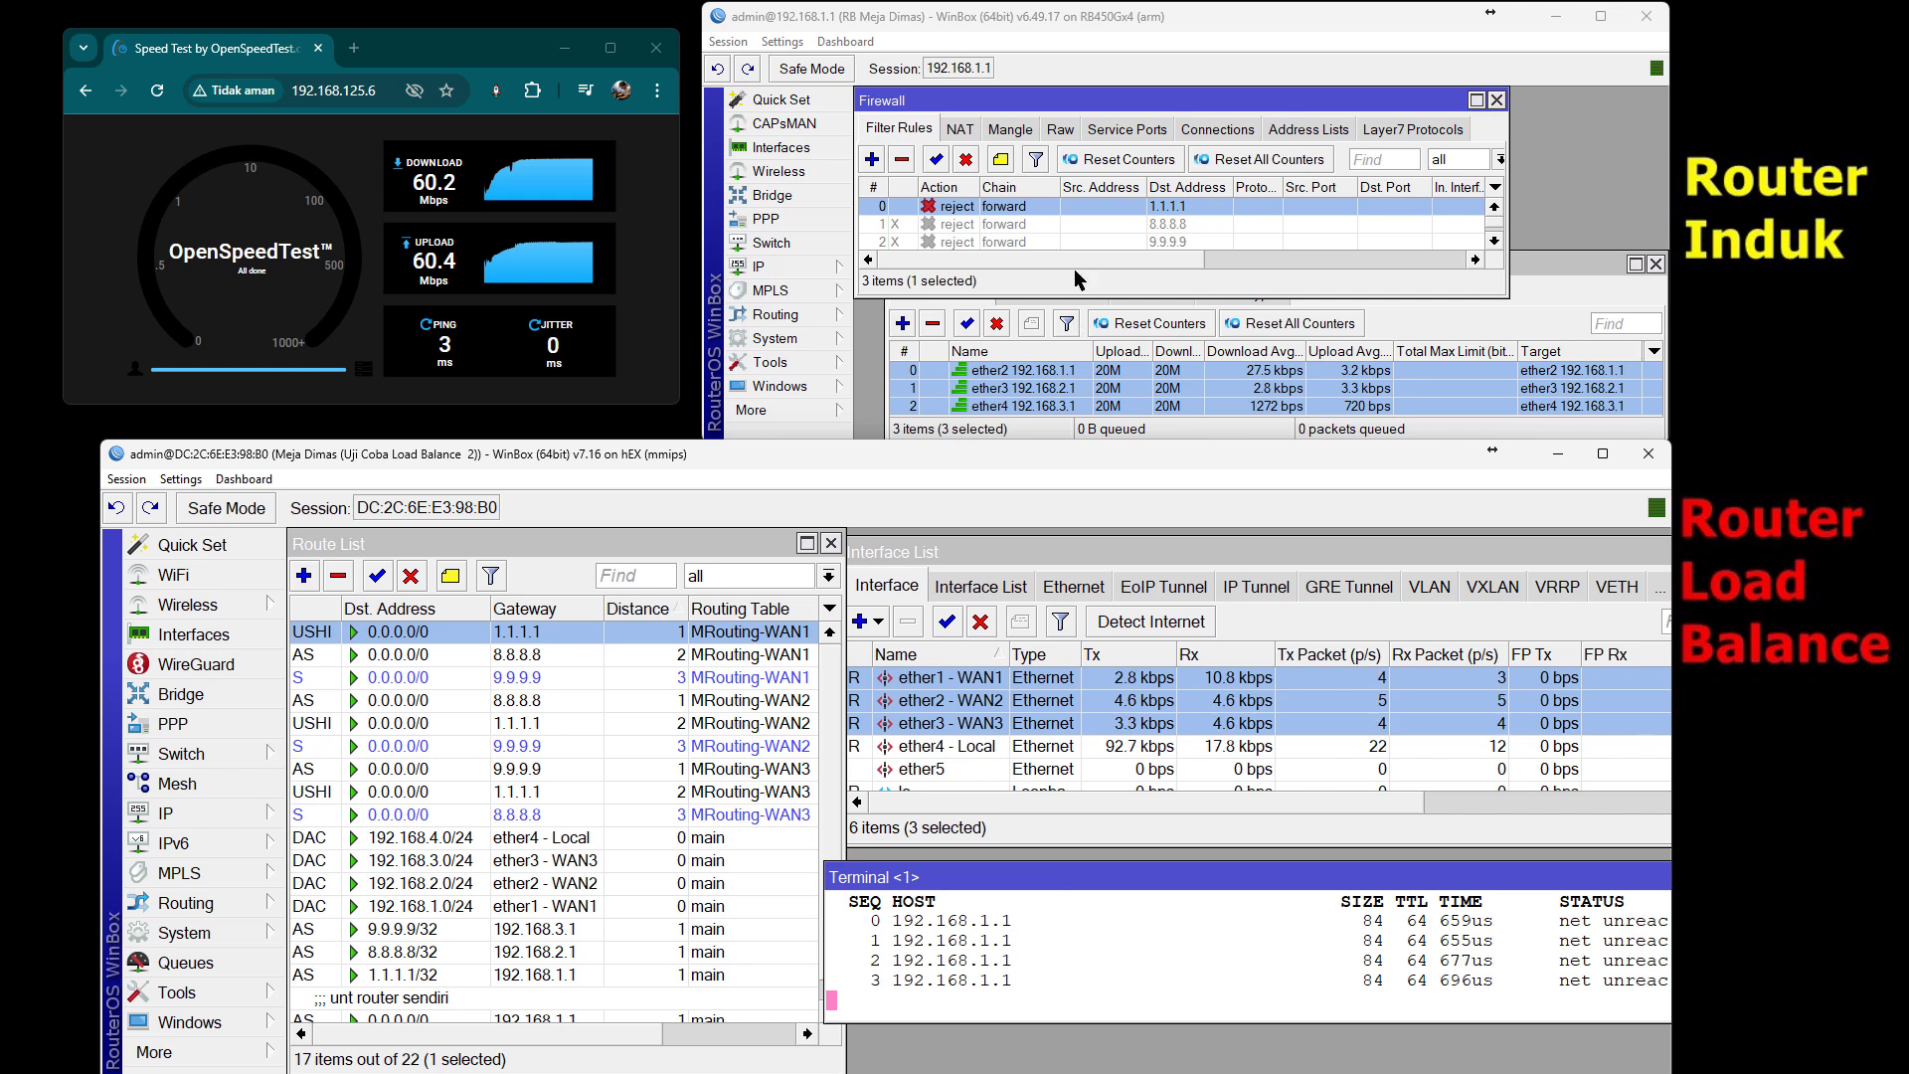
- Check the main router's 8.8.8.8 and 9.9.9.9 reject rules, and select the three MRouting default routes via gateway 1.1.1.1
{"action": "left_click", "coordinate": [1077, 223]}
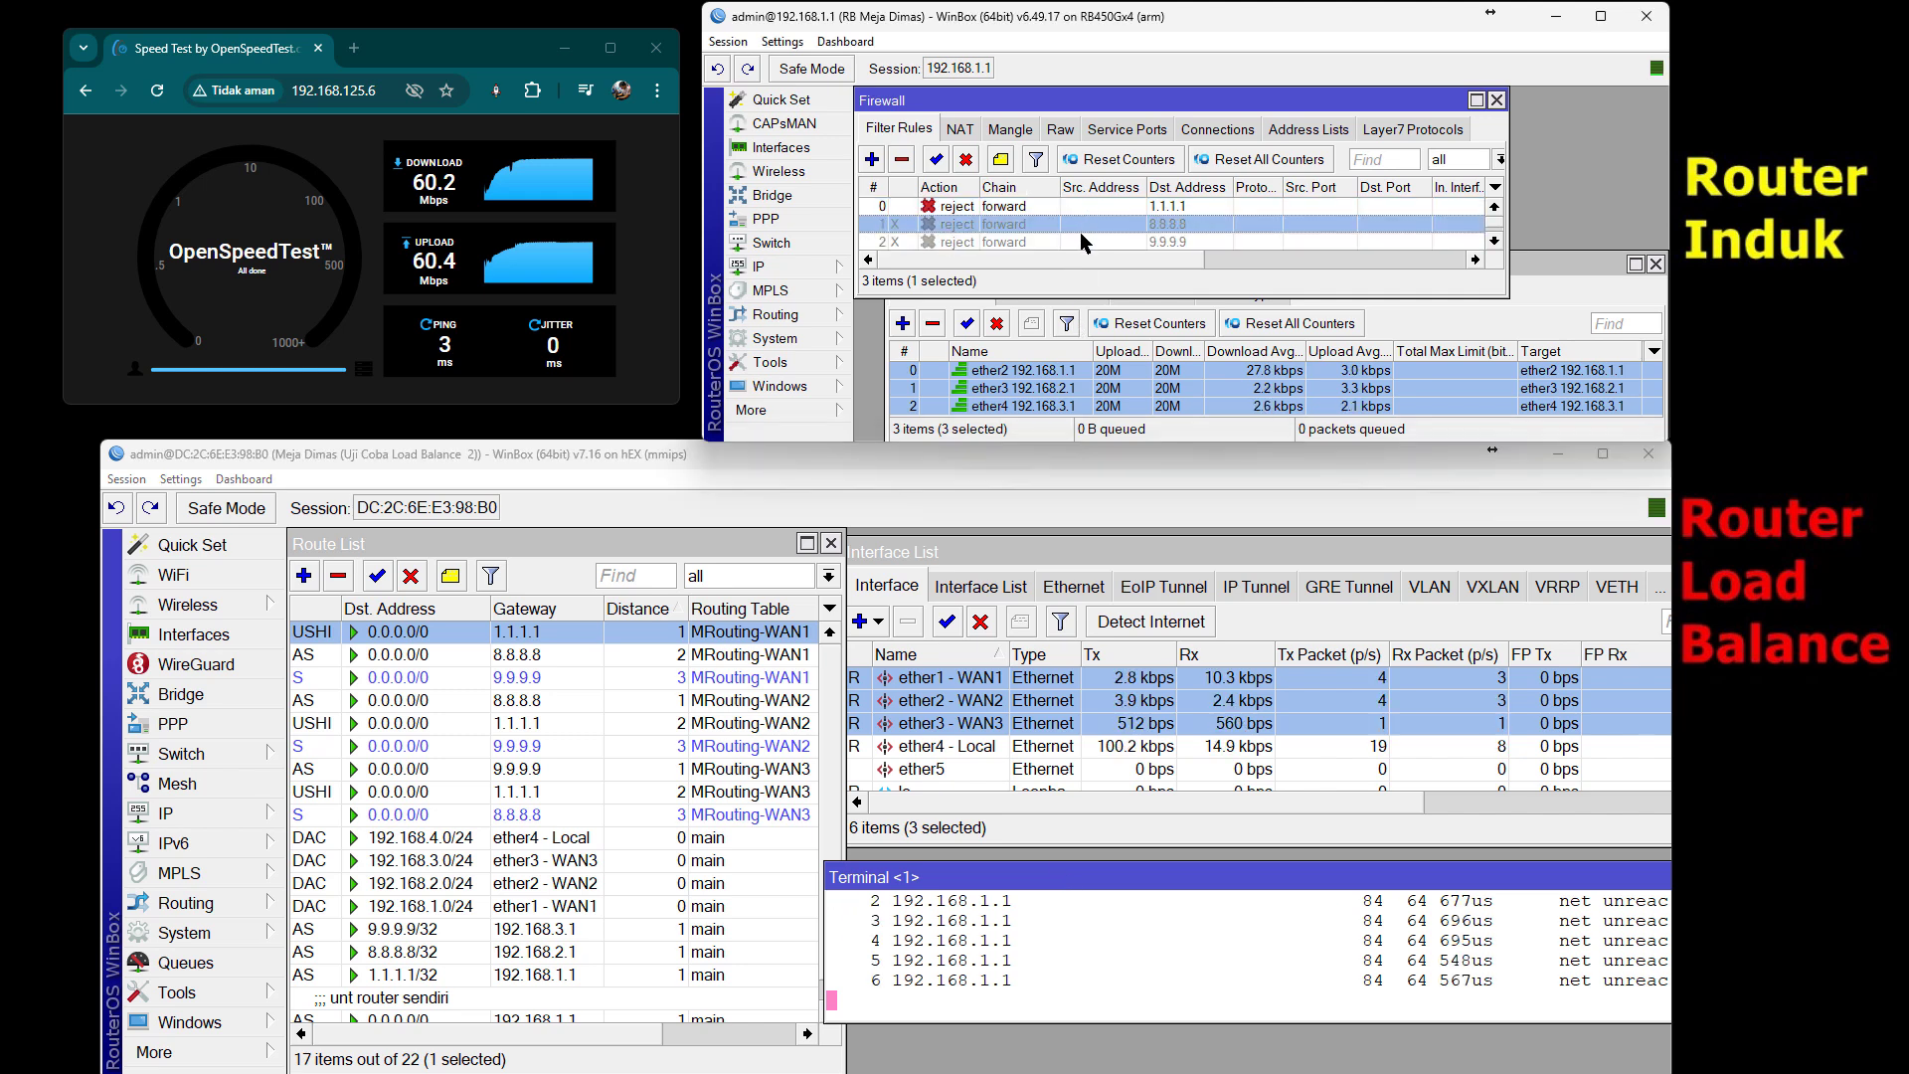
{"action": "left_click", "coordinate": [1081, 241]}
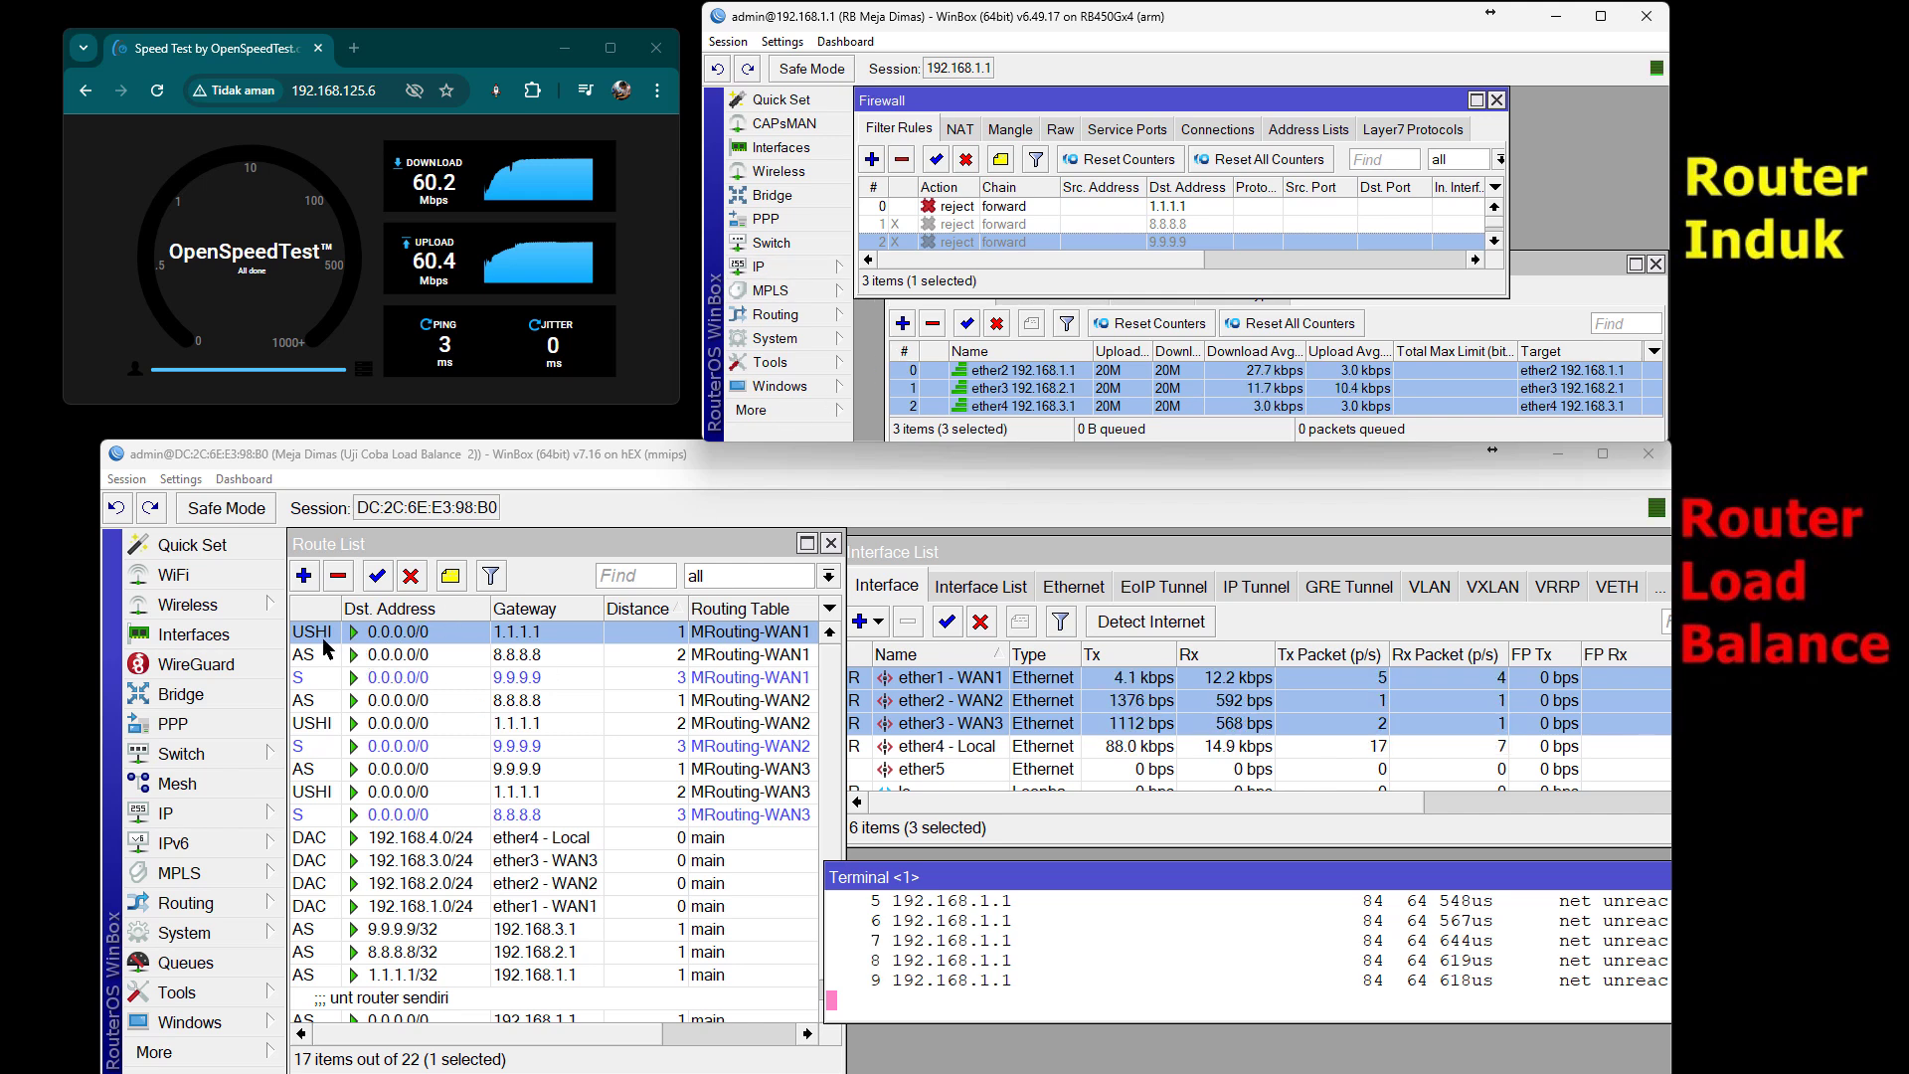
{"action": "left_click", "coordinate": [343, 723], "text": "ctrl"}
{"action": "left_click", "coordinate": [360, 768], "text": "ctrl"}
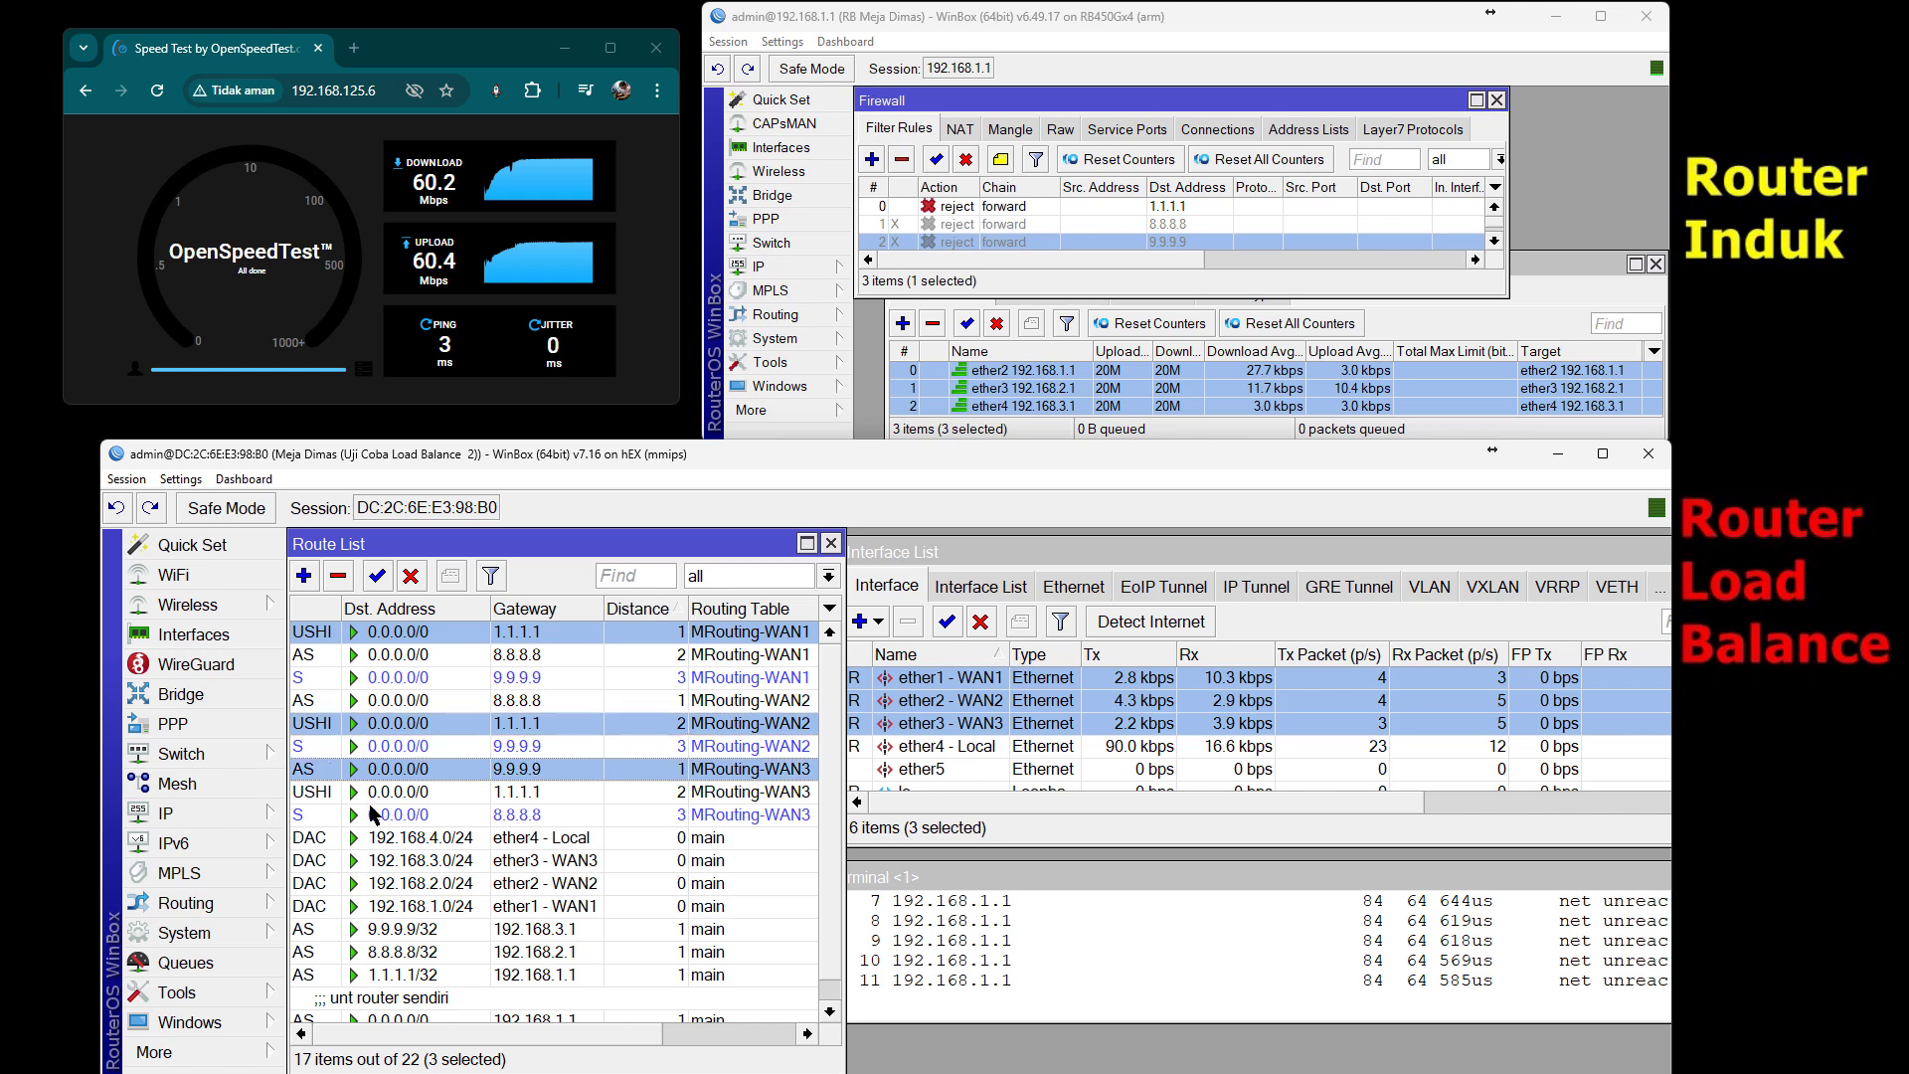
{"action": "left_click", "coordinate": [390, 771], "text": "ctrl"}
{"action": "left_click", "coordinate": [396, 792], "text": "ctrl"}
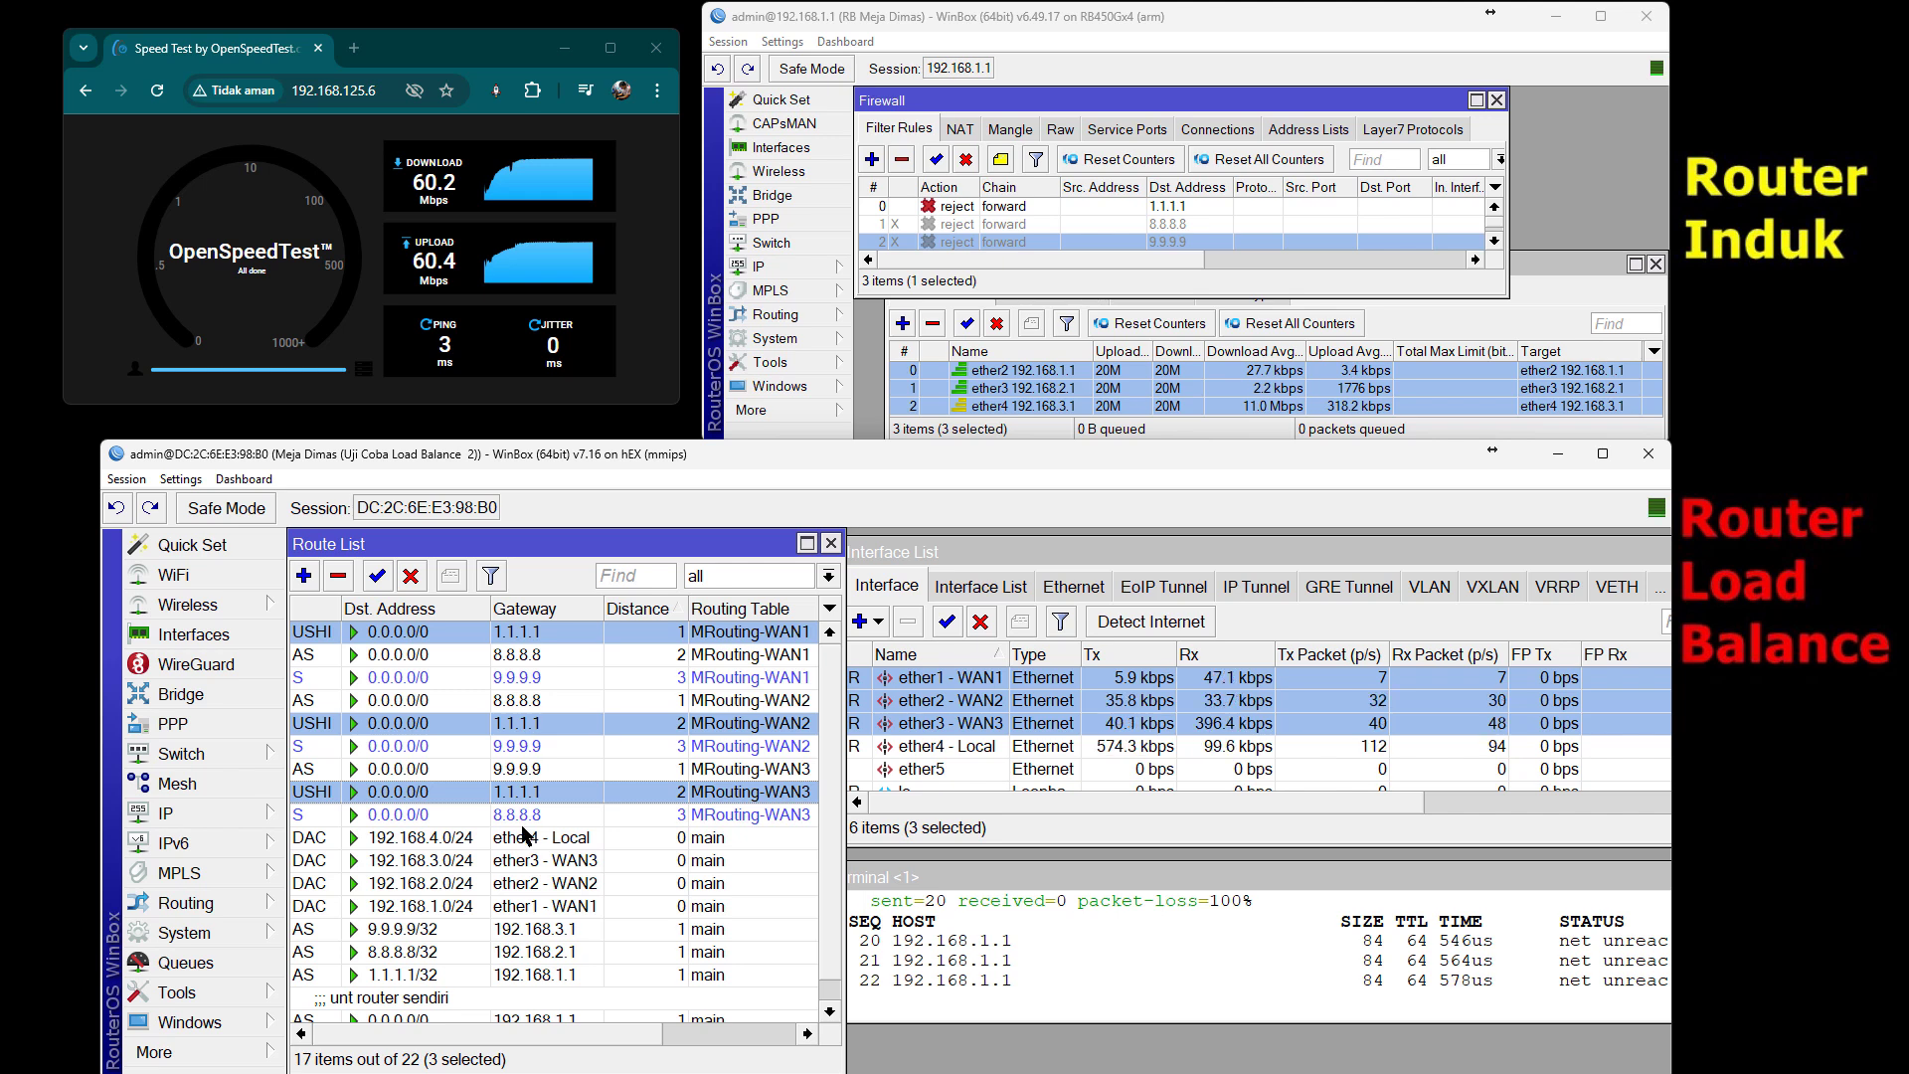
- Enable the main router's forward reject rule for destination 8.8.8.8 and ping 8.8.8.8 from the load balance router's terminal
{"action": "left_click", "coordinate": [1004, 224]}
{"action": "left_click", "coordinate": [935, 161]}
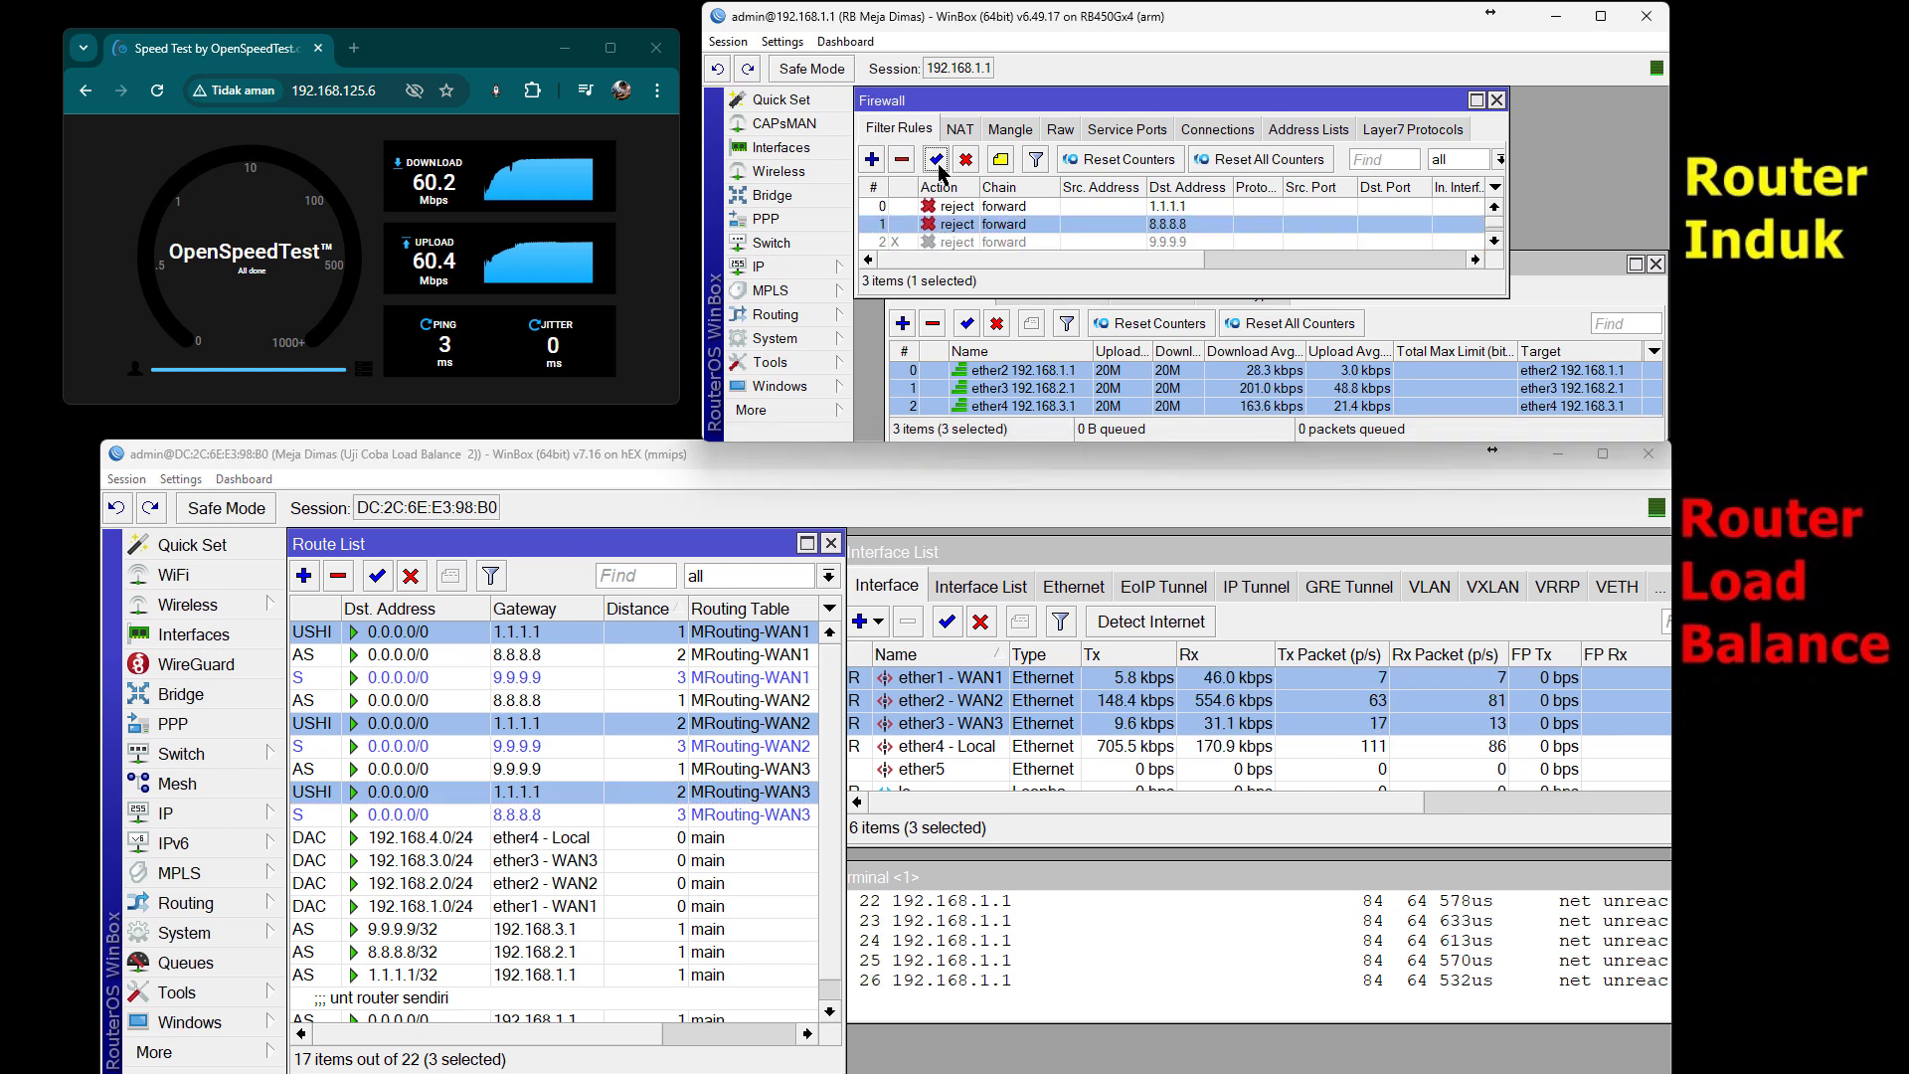
{"action": "left_click", "coordinate": [1147, 942]}
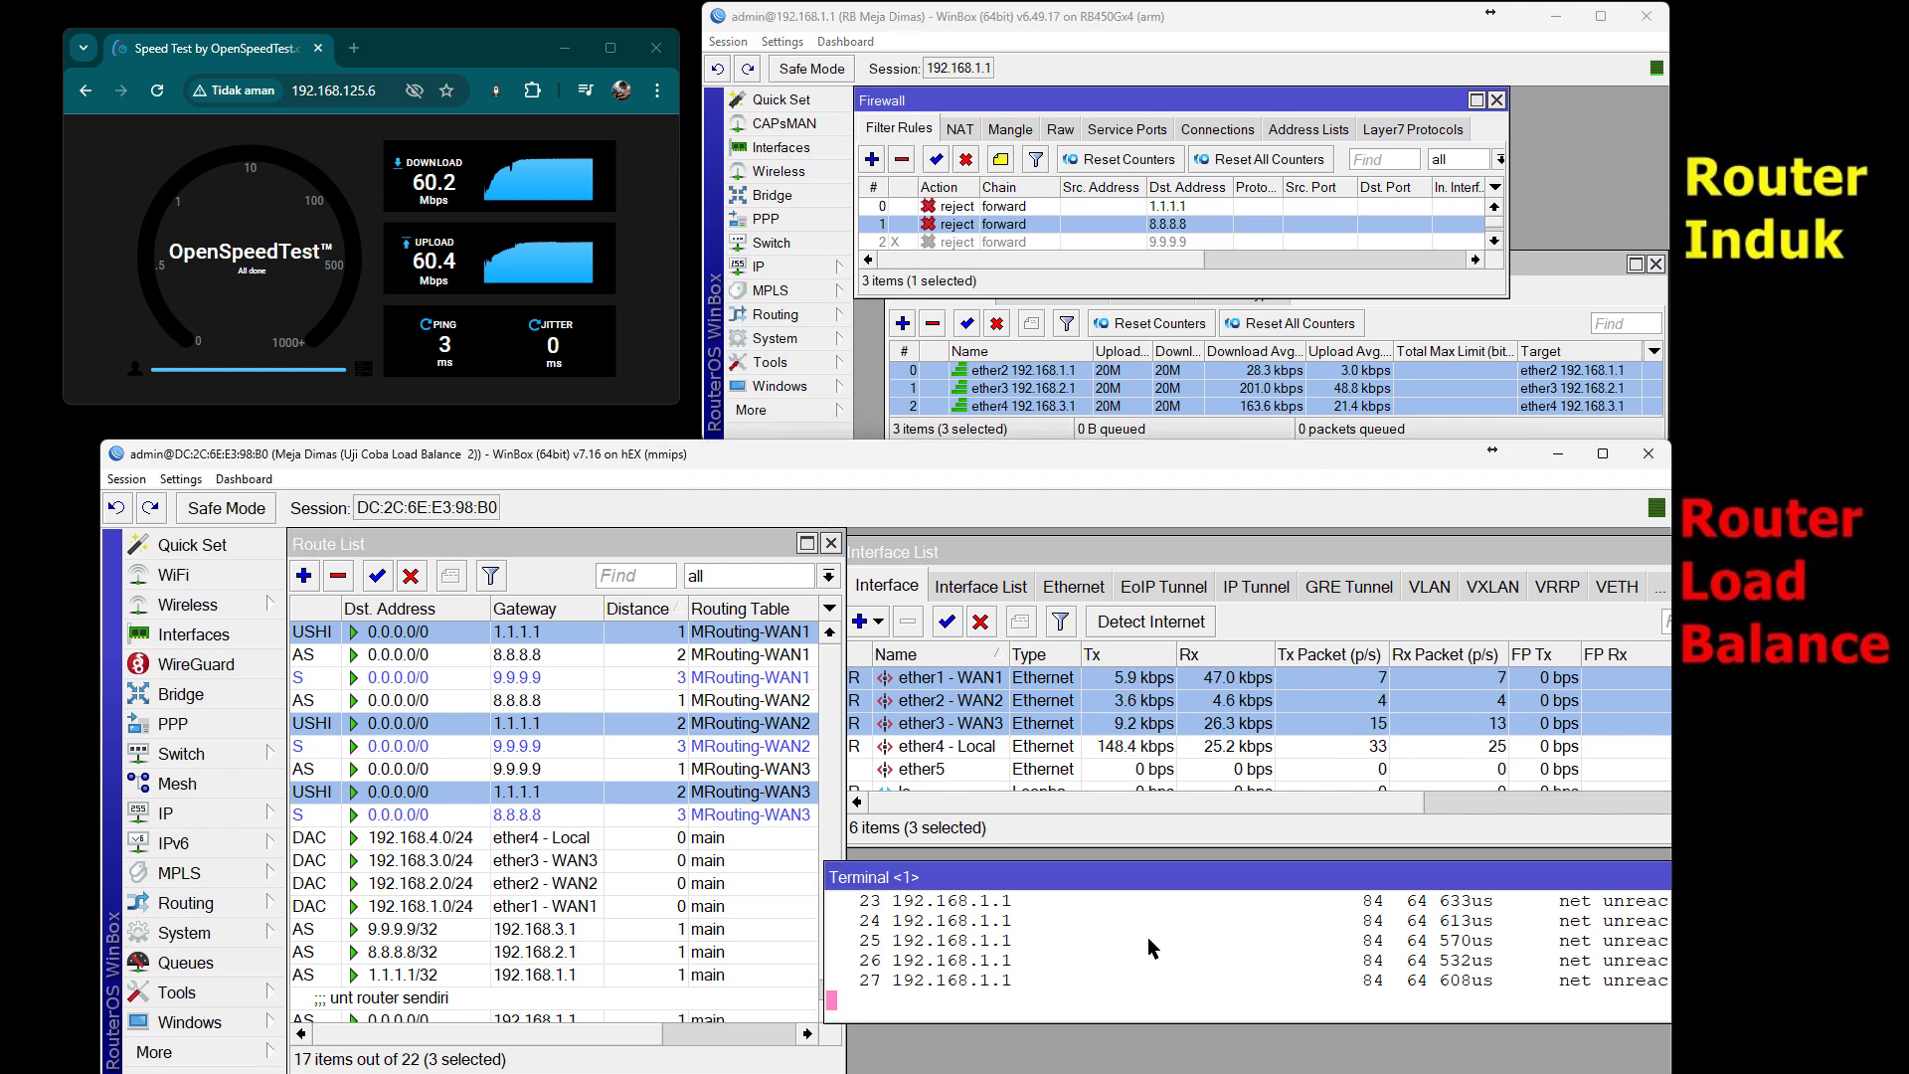
{"action": "key", "text": "ctrl+c"}
{"action": "type", "text": "ping 1.1.1.1"}
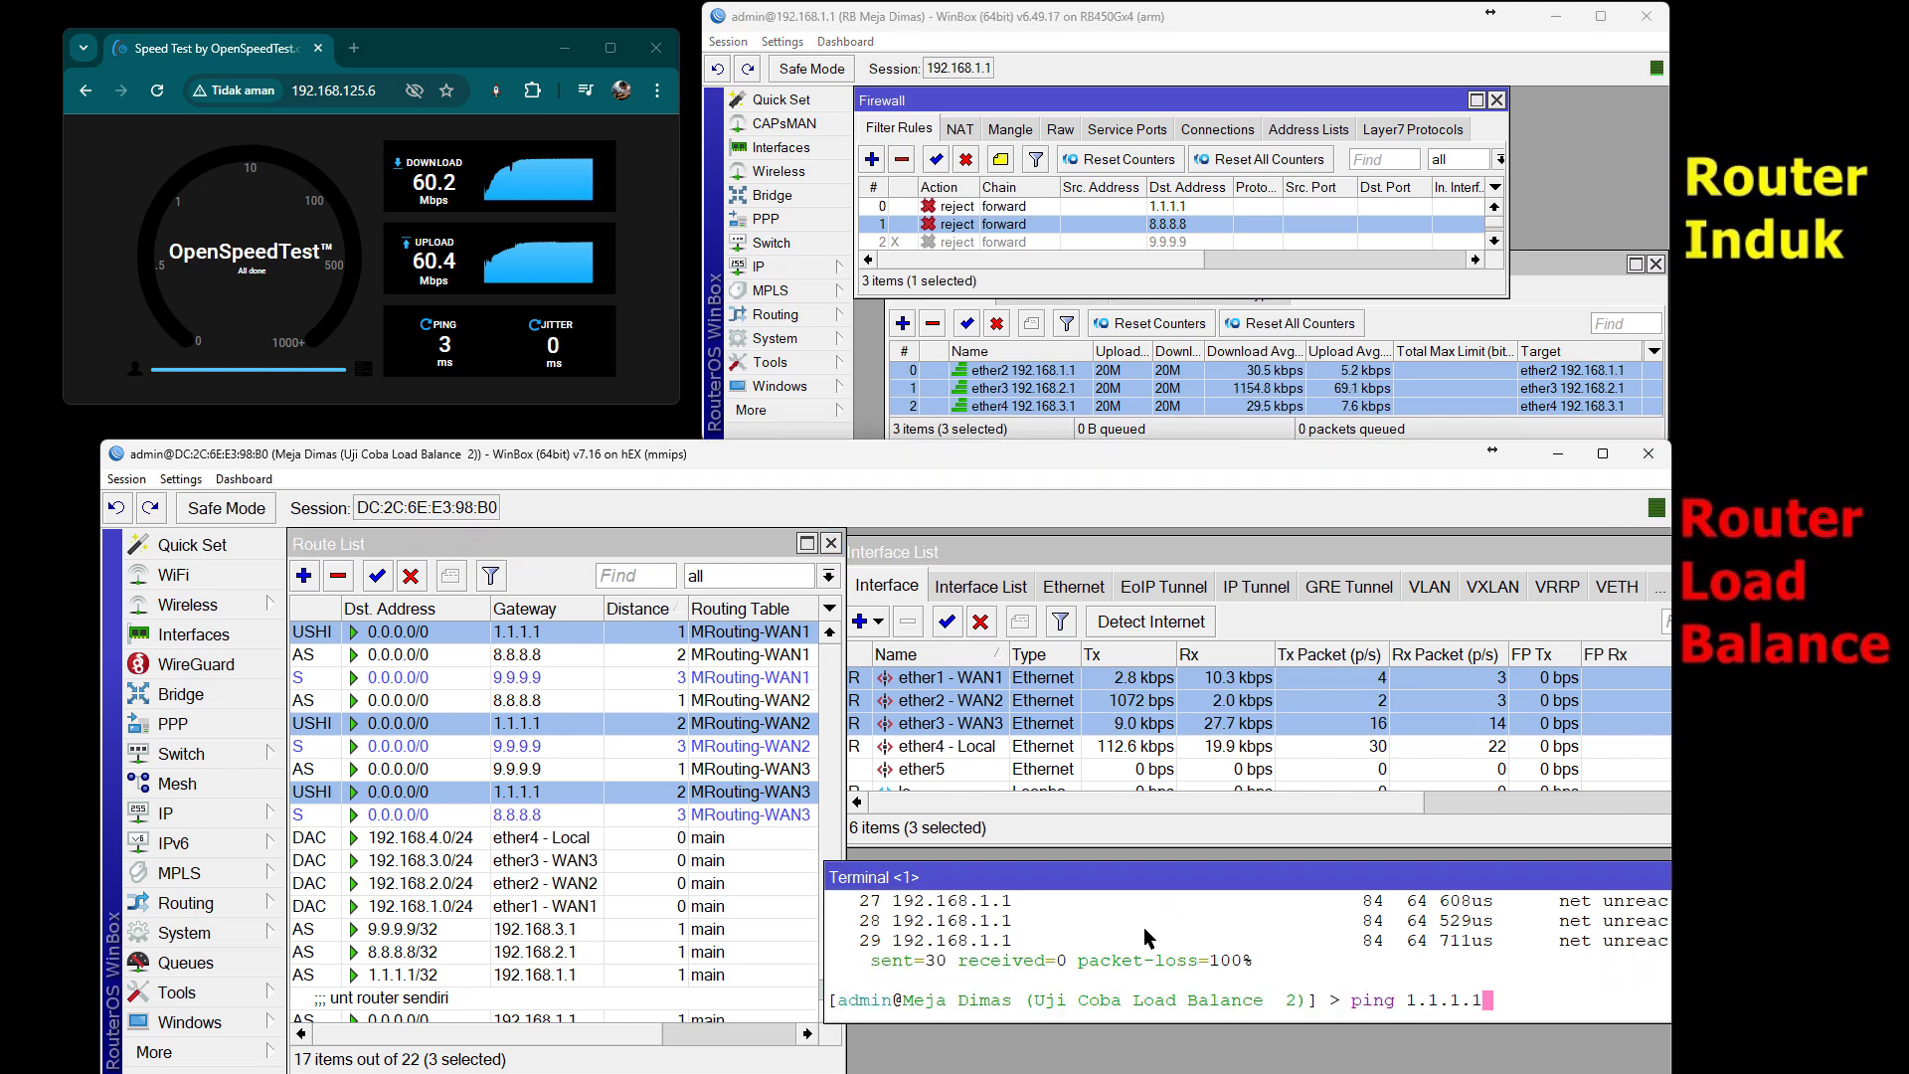
{"action": "key", "text": "BackSpace"}
{"action": "key", "text": "BackSpace"}
{"action": "key", "text": "BackSpace"}
{"action": "key", "text": "BackSpace"}
{"action": "key", "text": "BackSpace"}
{"action": "key", "text": "BackSpace"}
{"action": "type", "text": "8.8.8"}
{"action": "key", "text": "Return"}
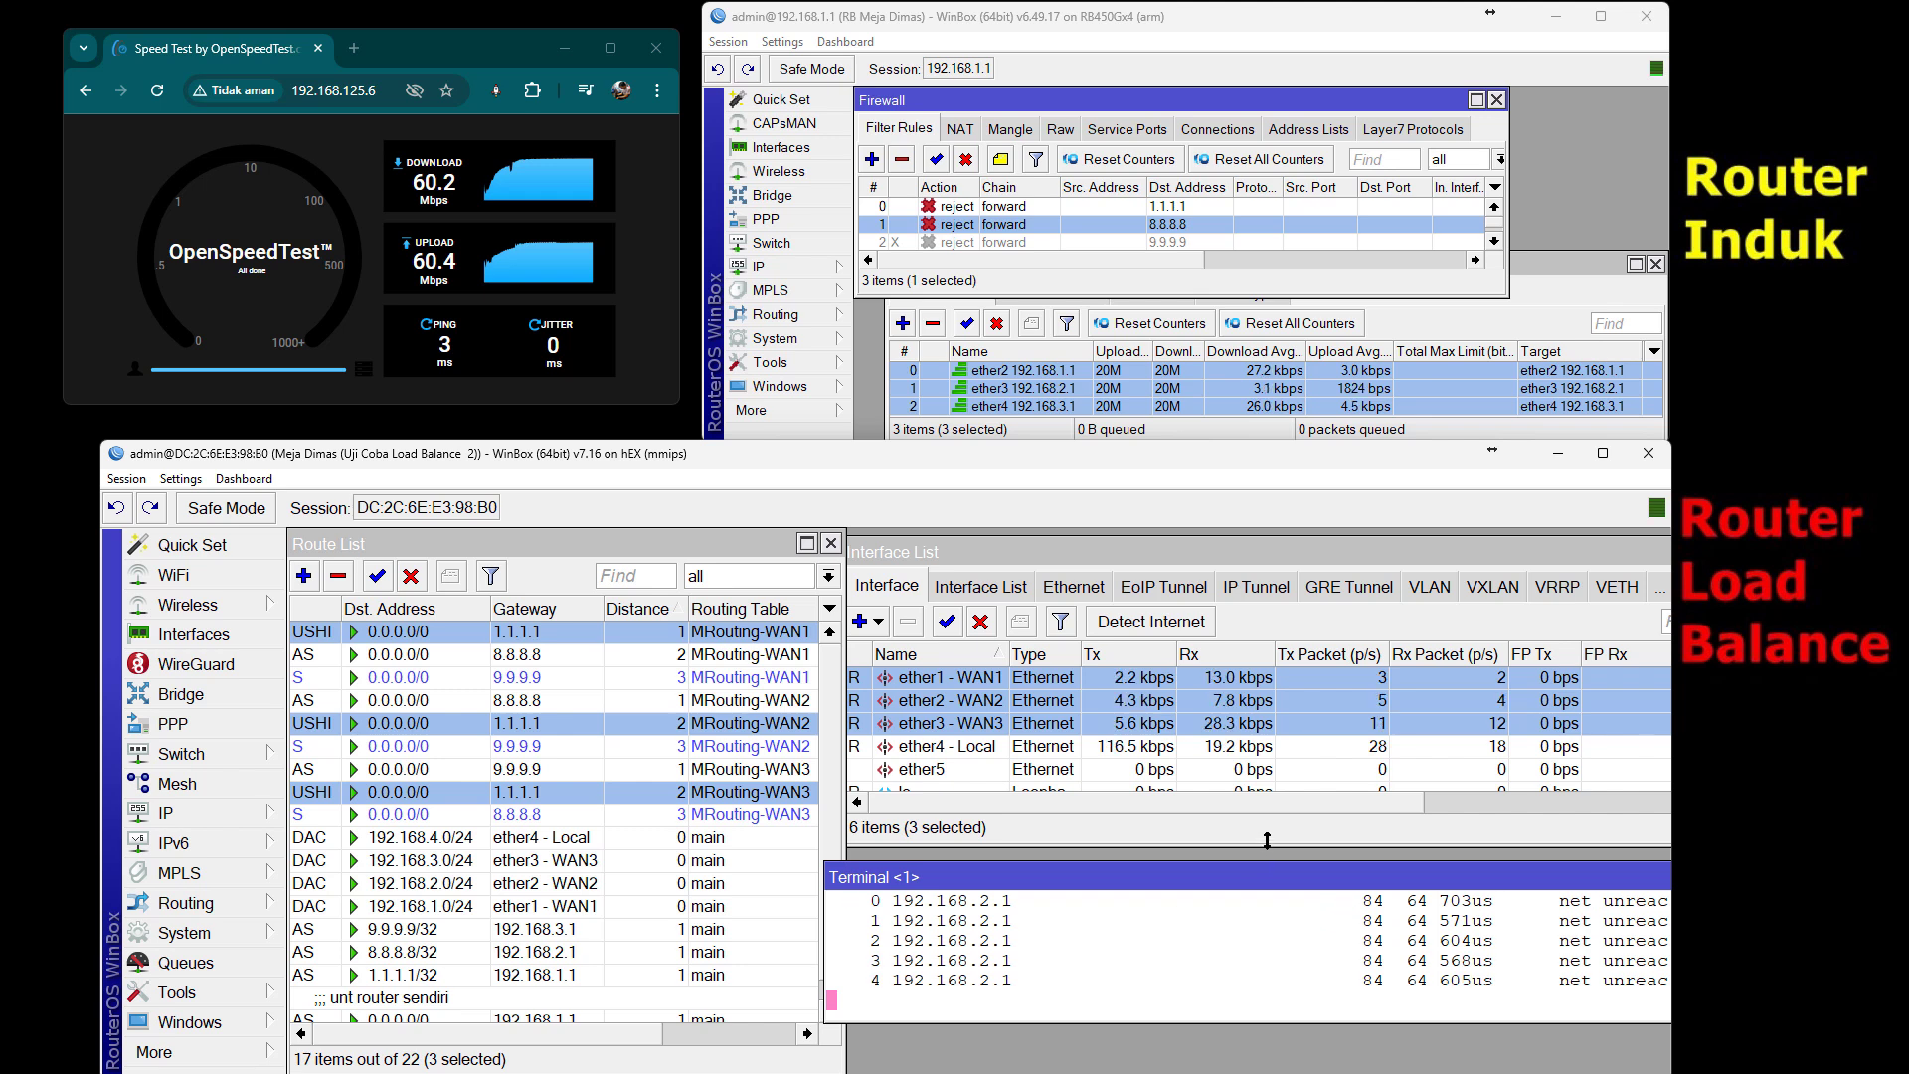
- Review the three MRouting default routes via 8.8.8.8, and select the three default routes via 9.9.9.9
{"action": "left_click", "coordinate": [497, 655]}
{"action": "left_click", "coordinate": [529, 701], "text": "ctrl"}
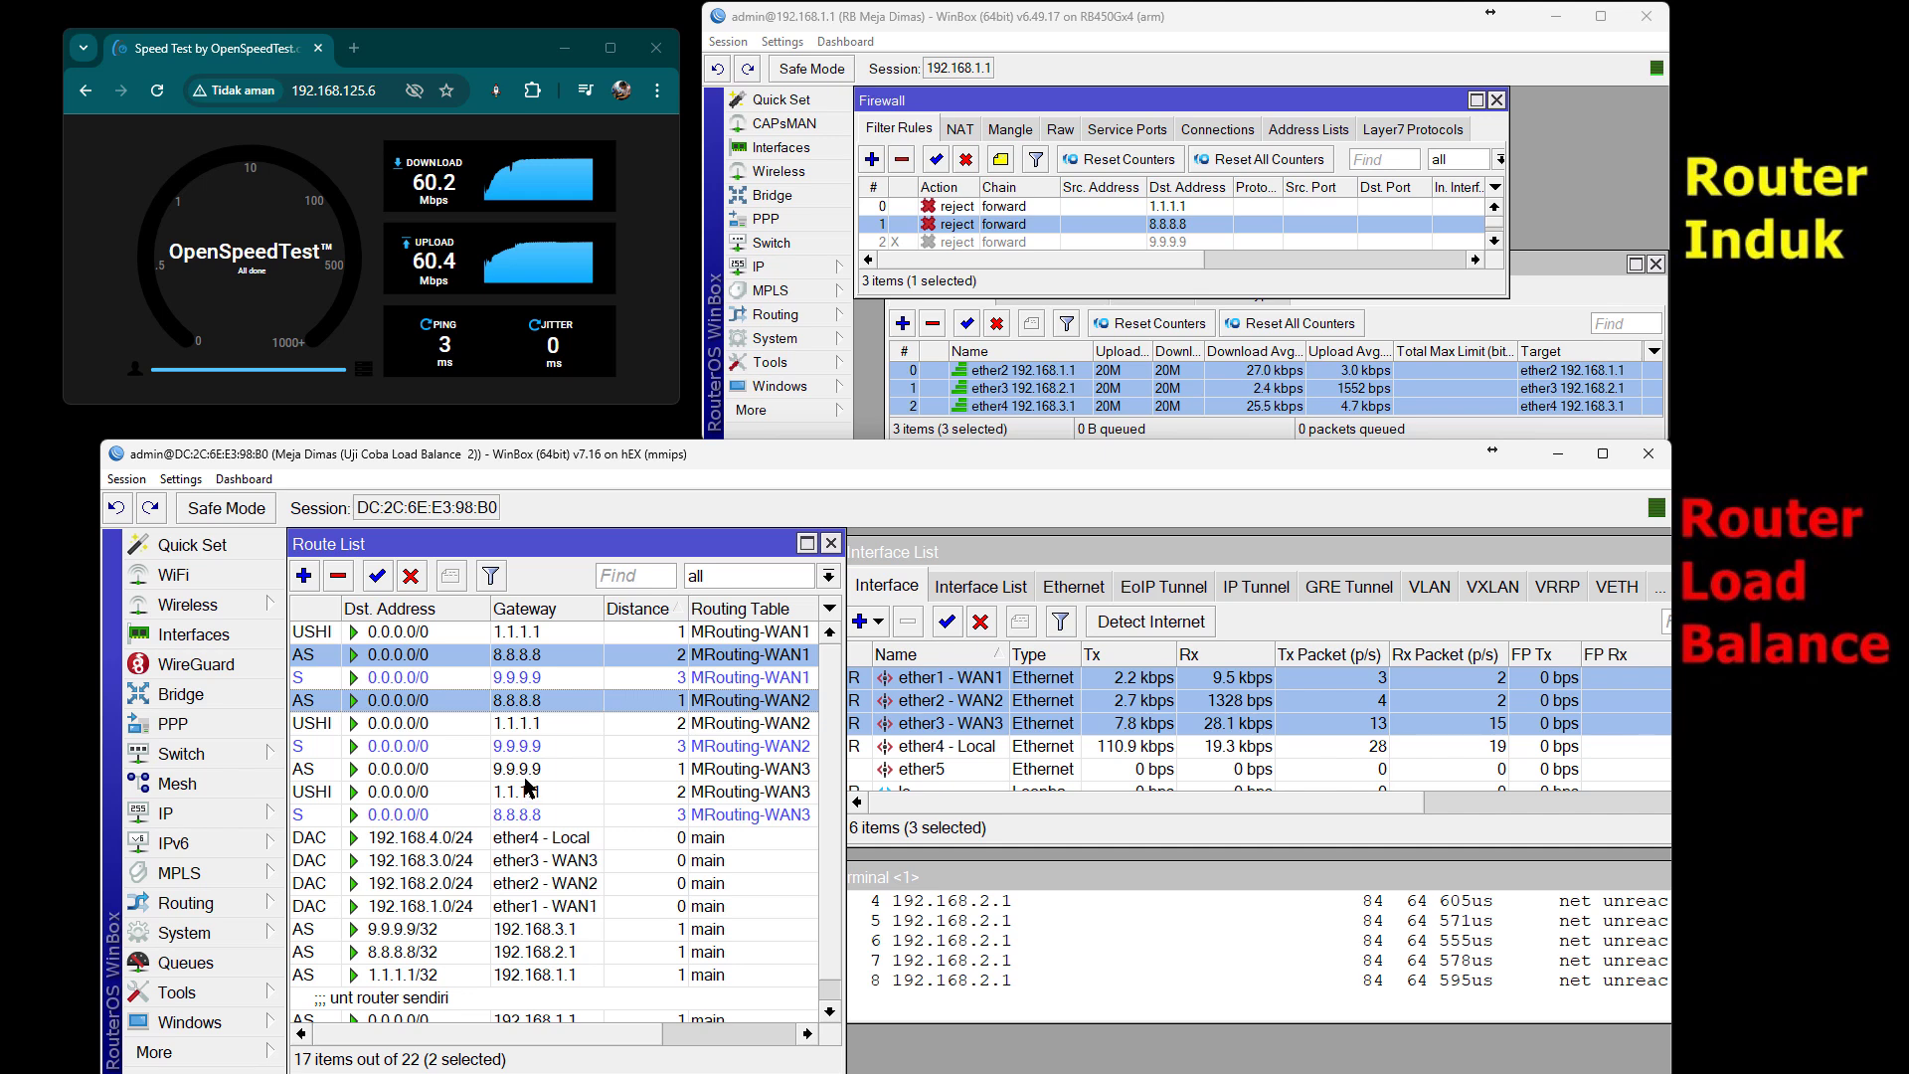
{"action": "left_click", "coordinate": [530, 817], "text": "ctrl"}
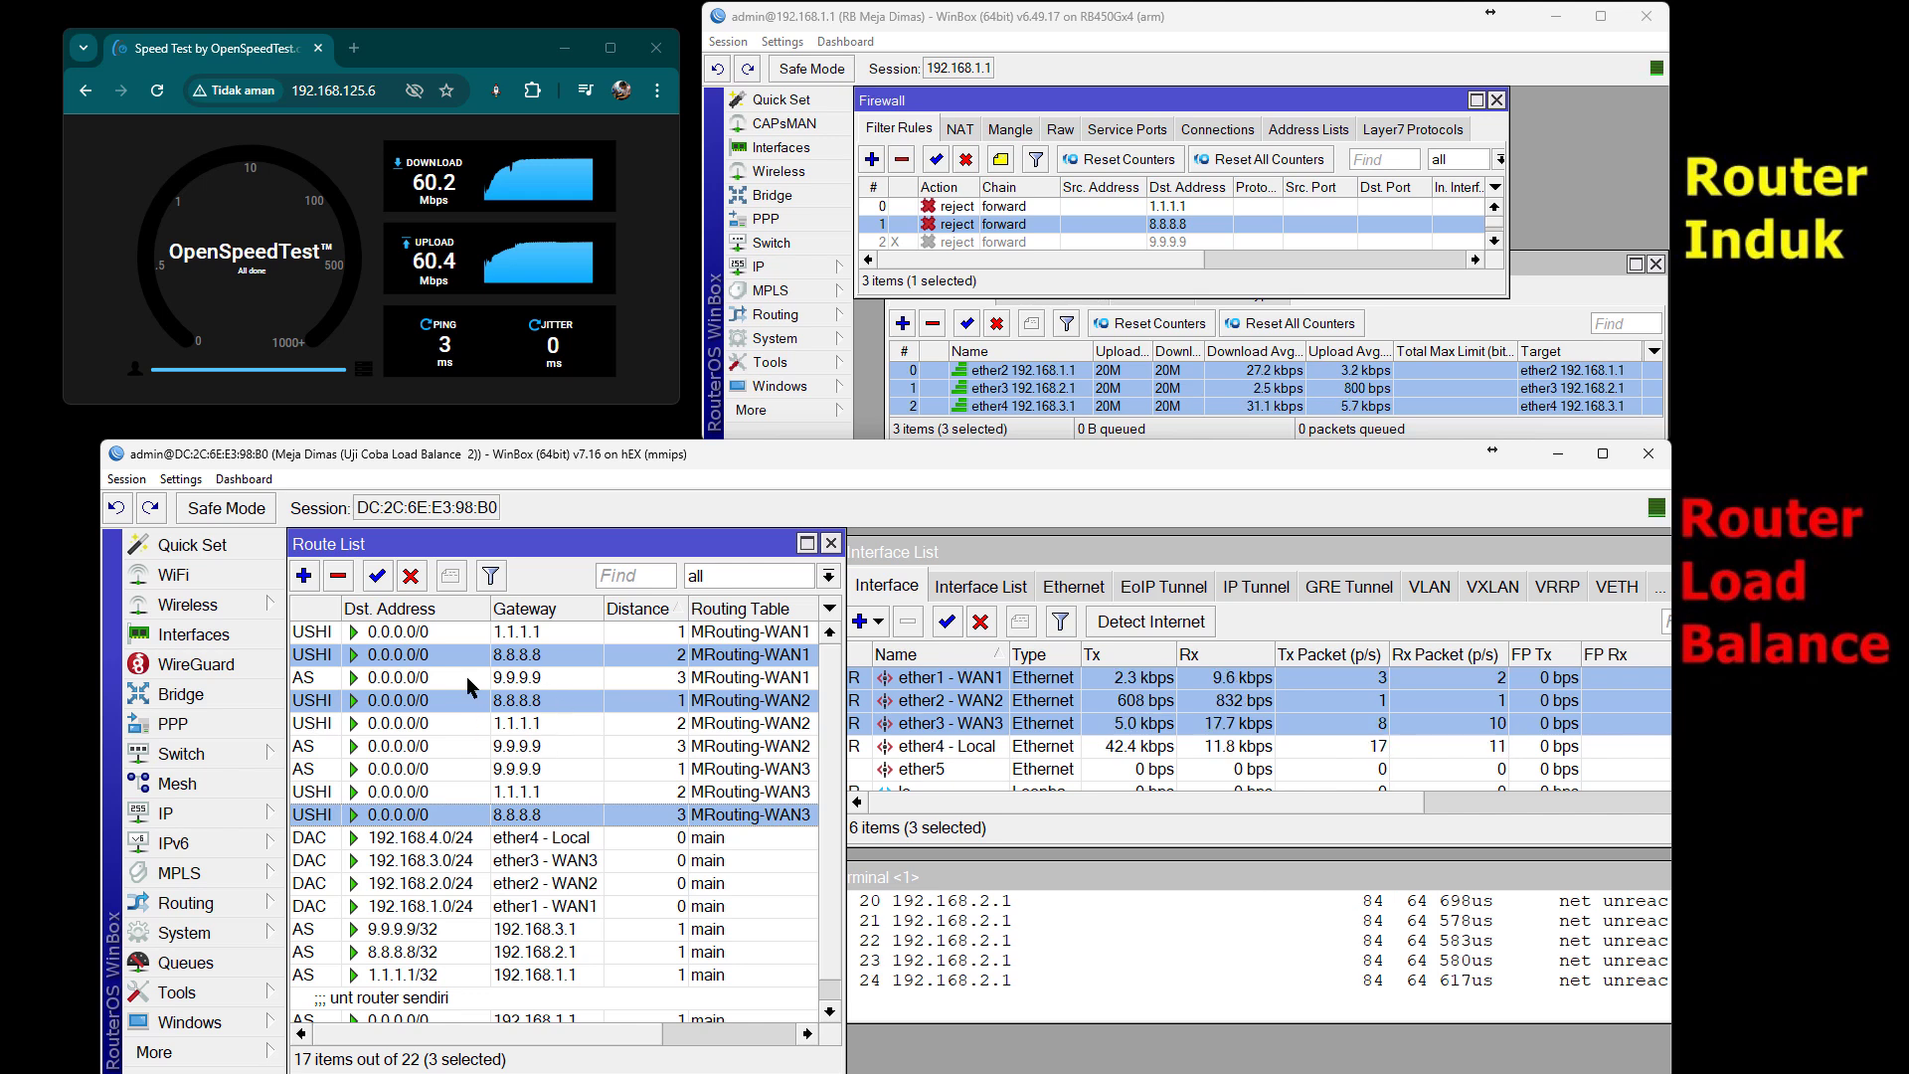
{"action": "left_click", "coordinate": [552, 676]}
{"action": "left_click", "coordinate": [537, 753], "text": "ctrl"}
{"action": "left_click", "coordinate": [533, 771], "text": "ctrl"}
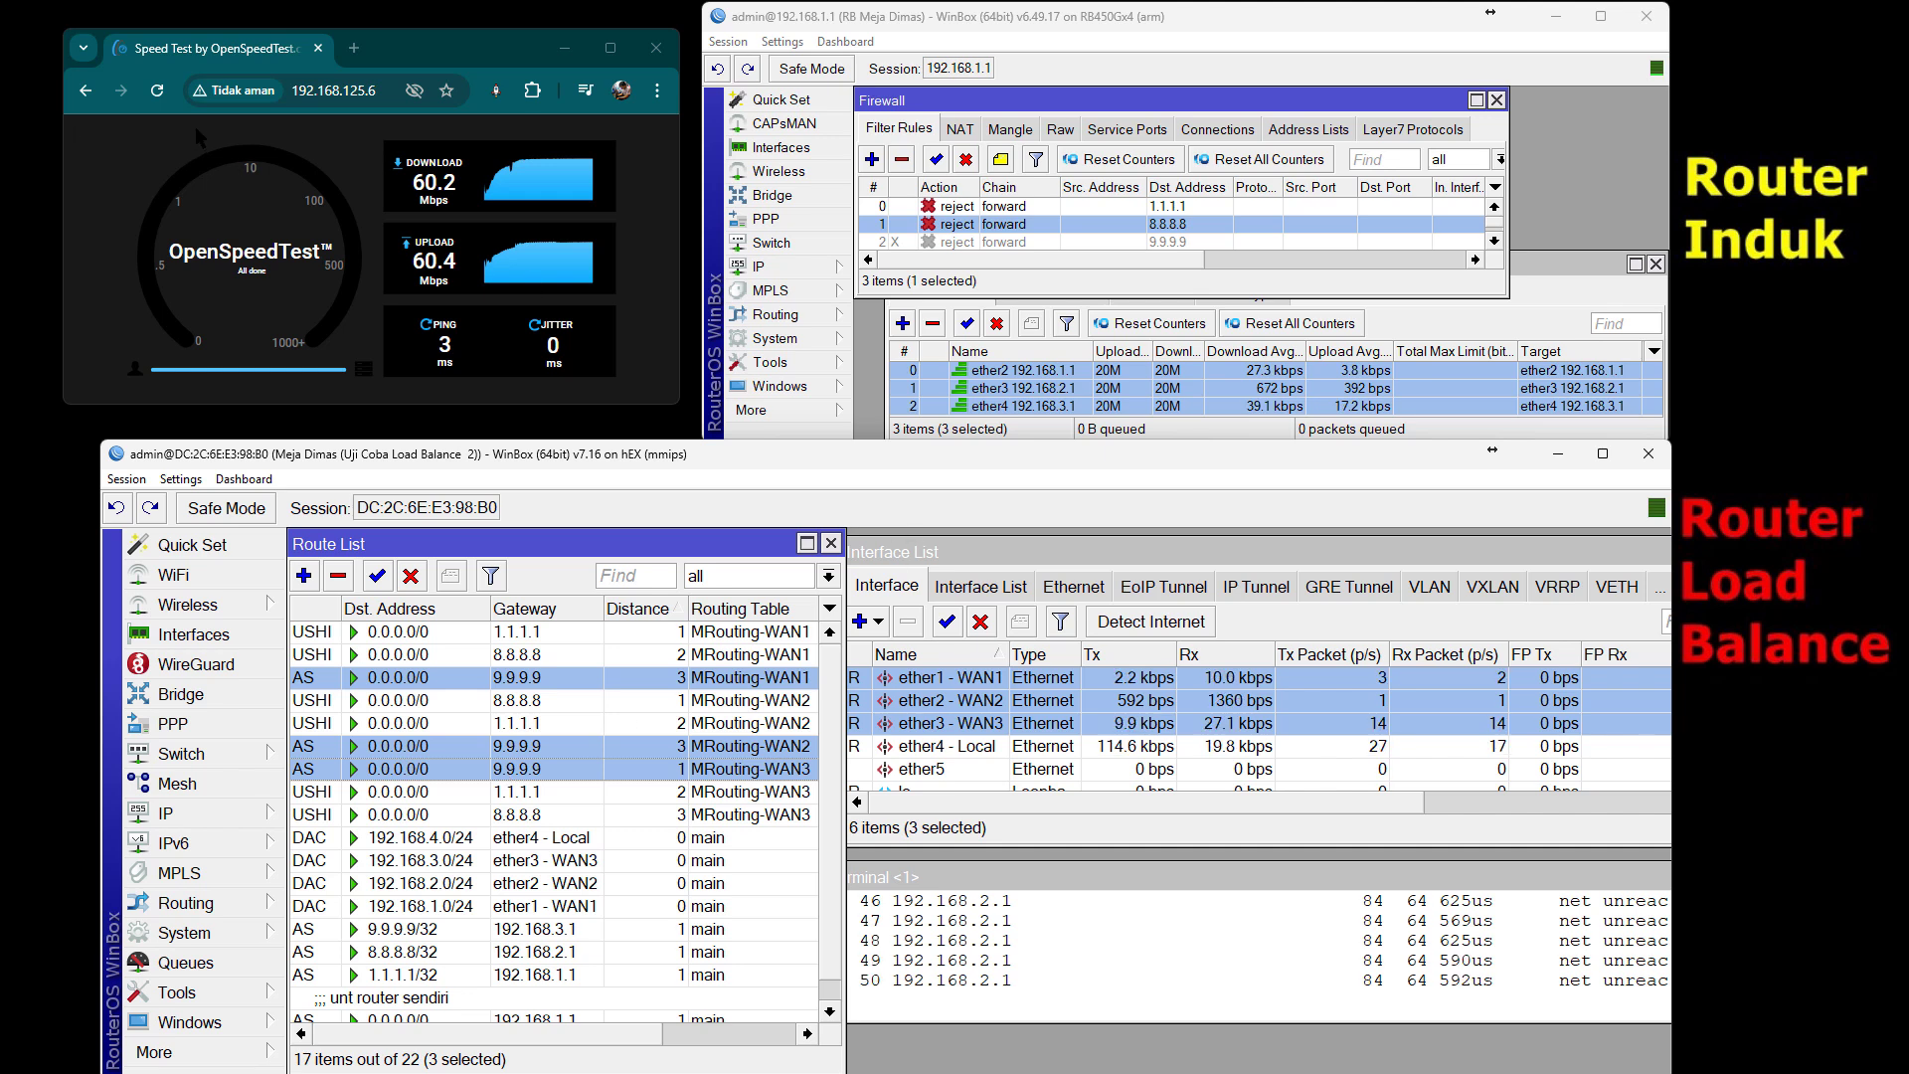
- Rerun the OpenSpeedTest and follow its traffic on the ether4 192.168.3.1 queue and the ether3 - WAN3 interface
{"action": "left_click", "coordinate": [270, 389]}
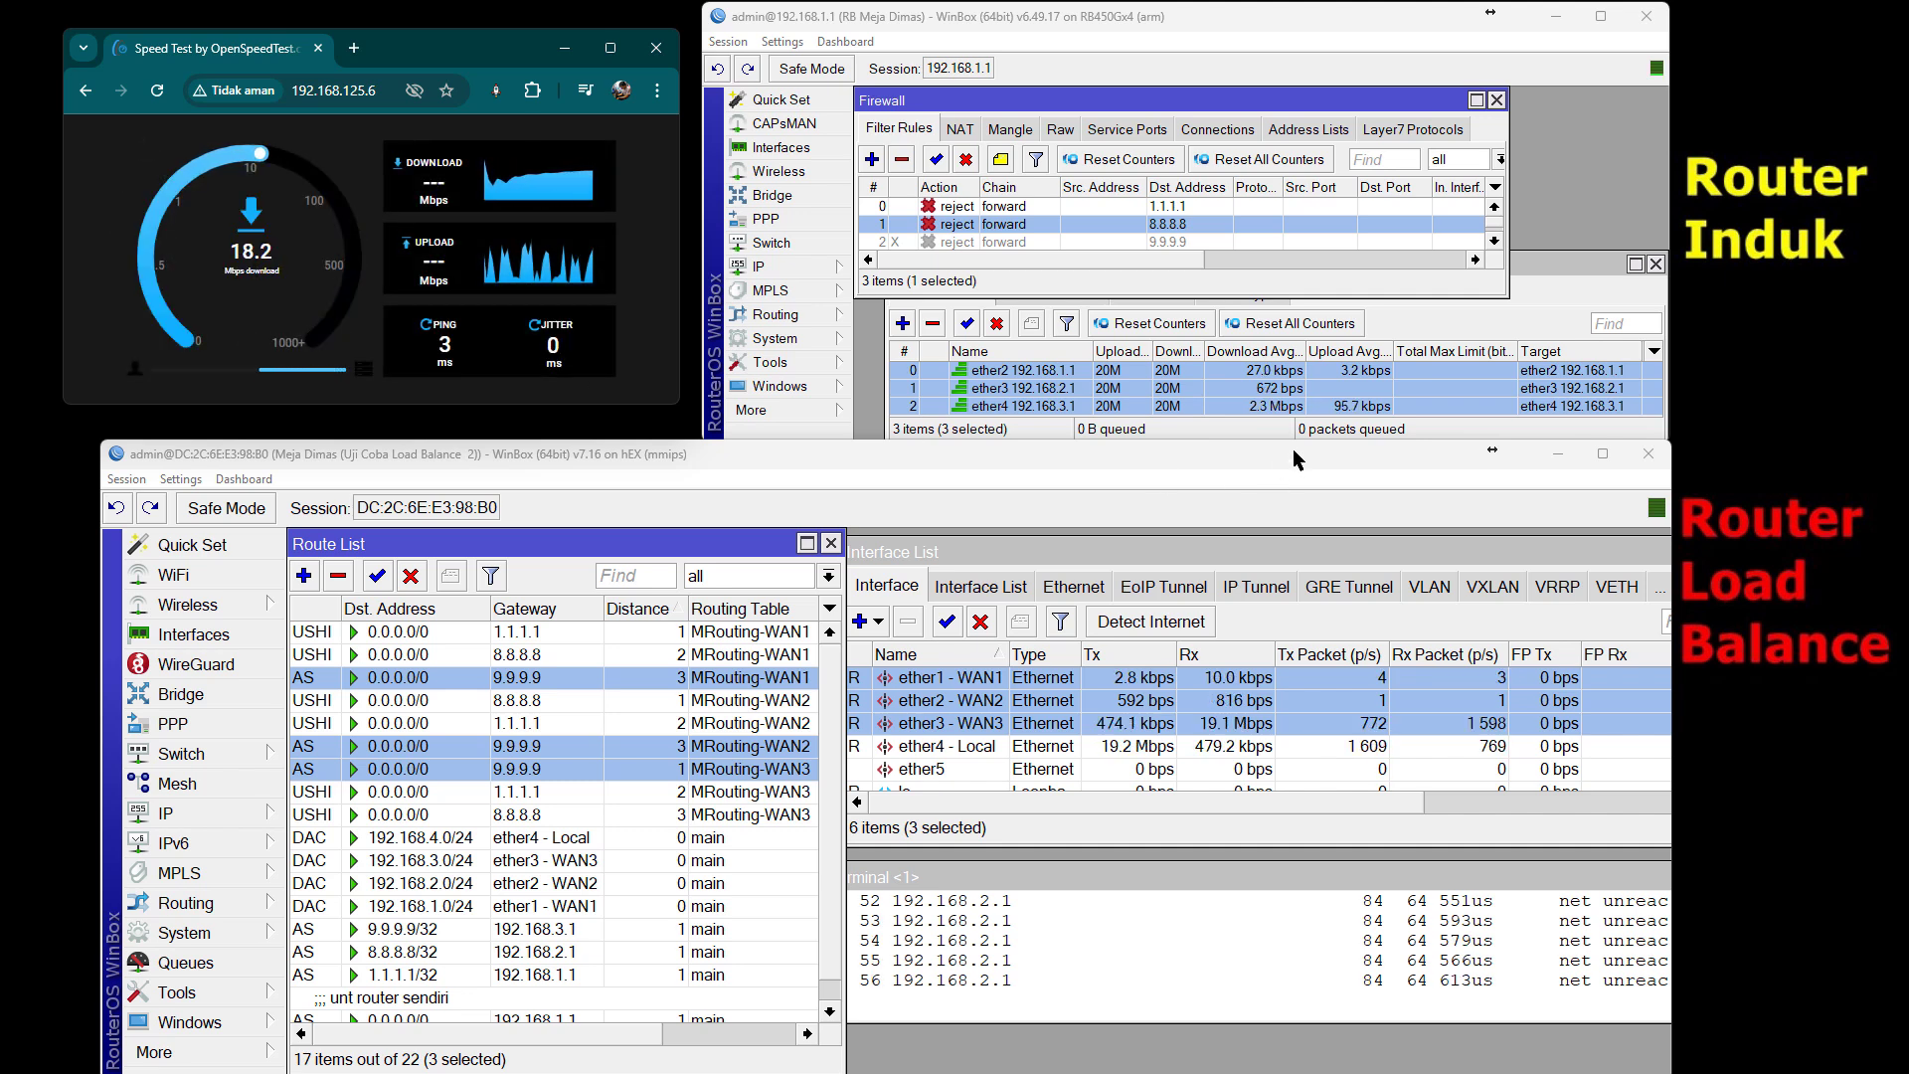
{"action": "left_click", "coordinate": [1131, 411]}
{"action": "left_click", "coordinate": [1130, 412]}
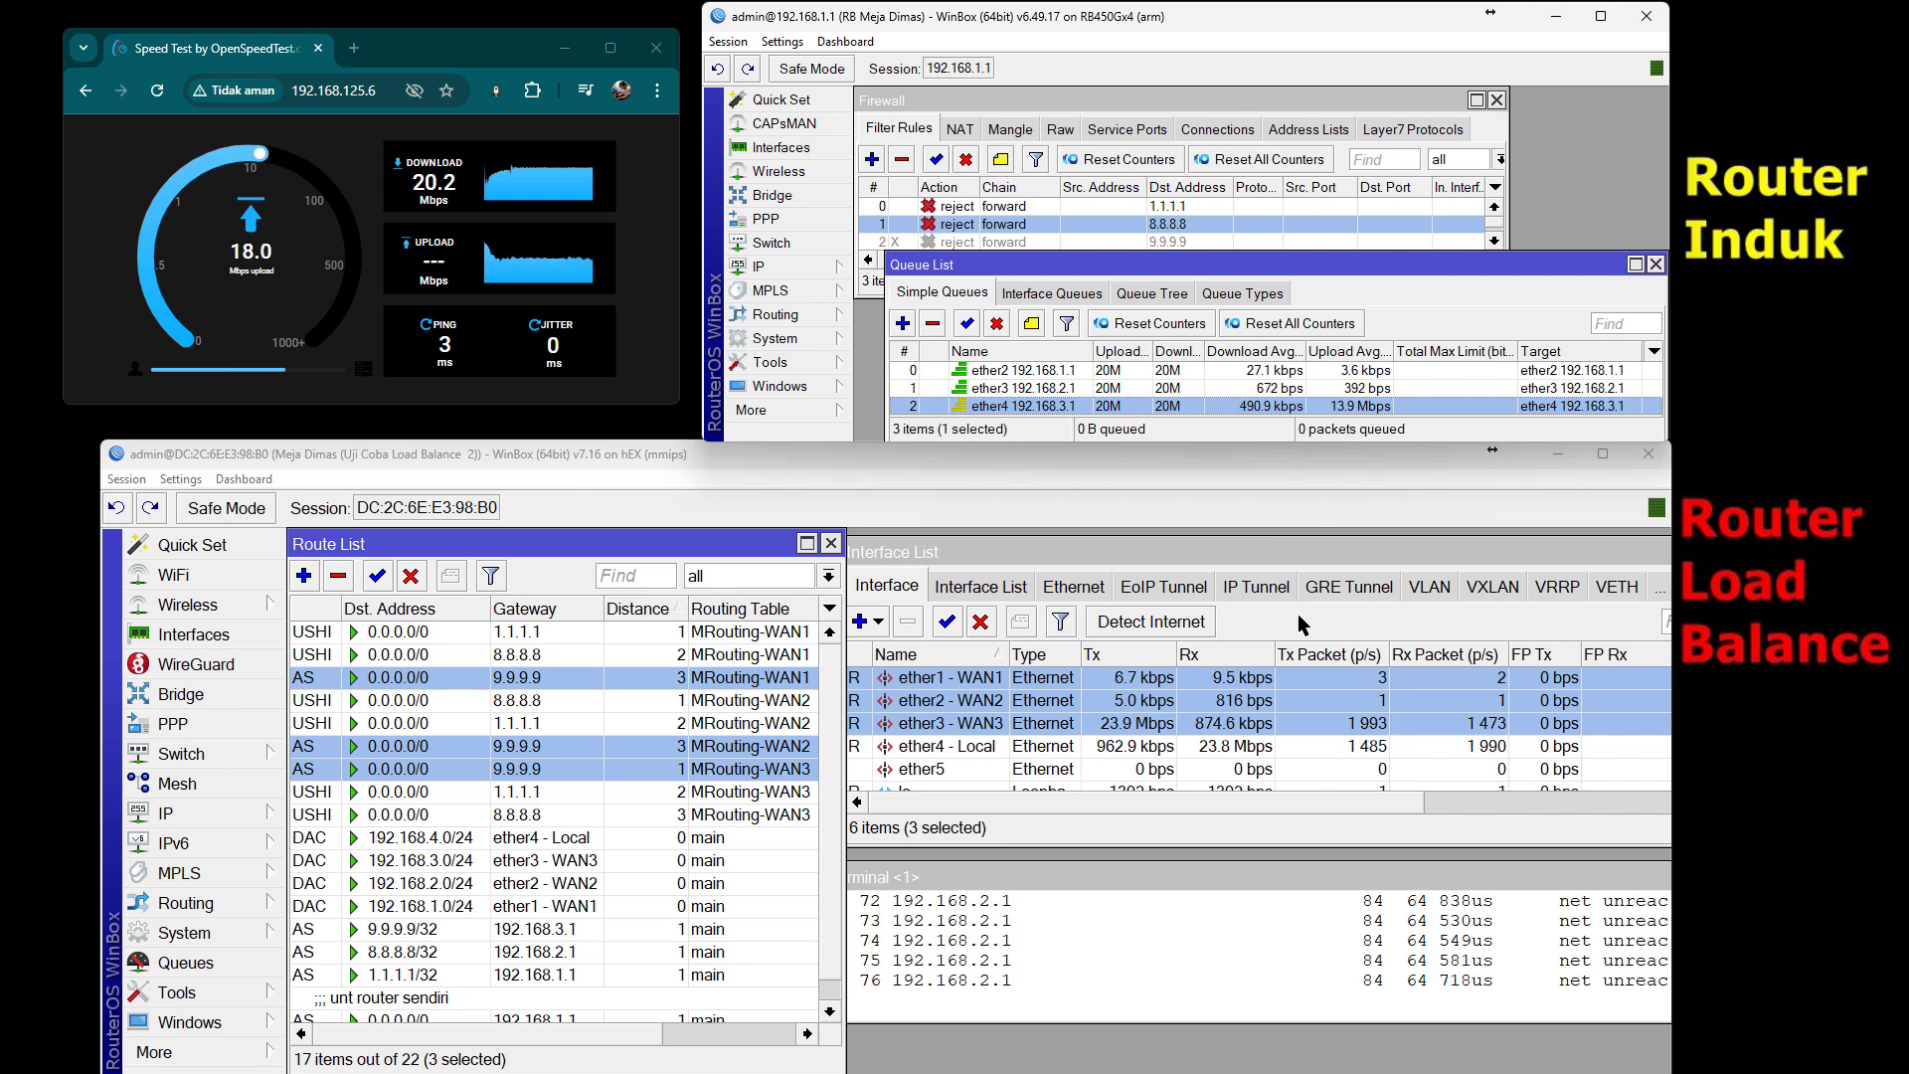
{"action": "left_click", "coordinate": [1135, 729]}
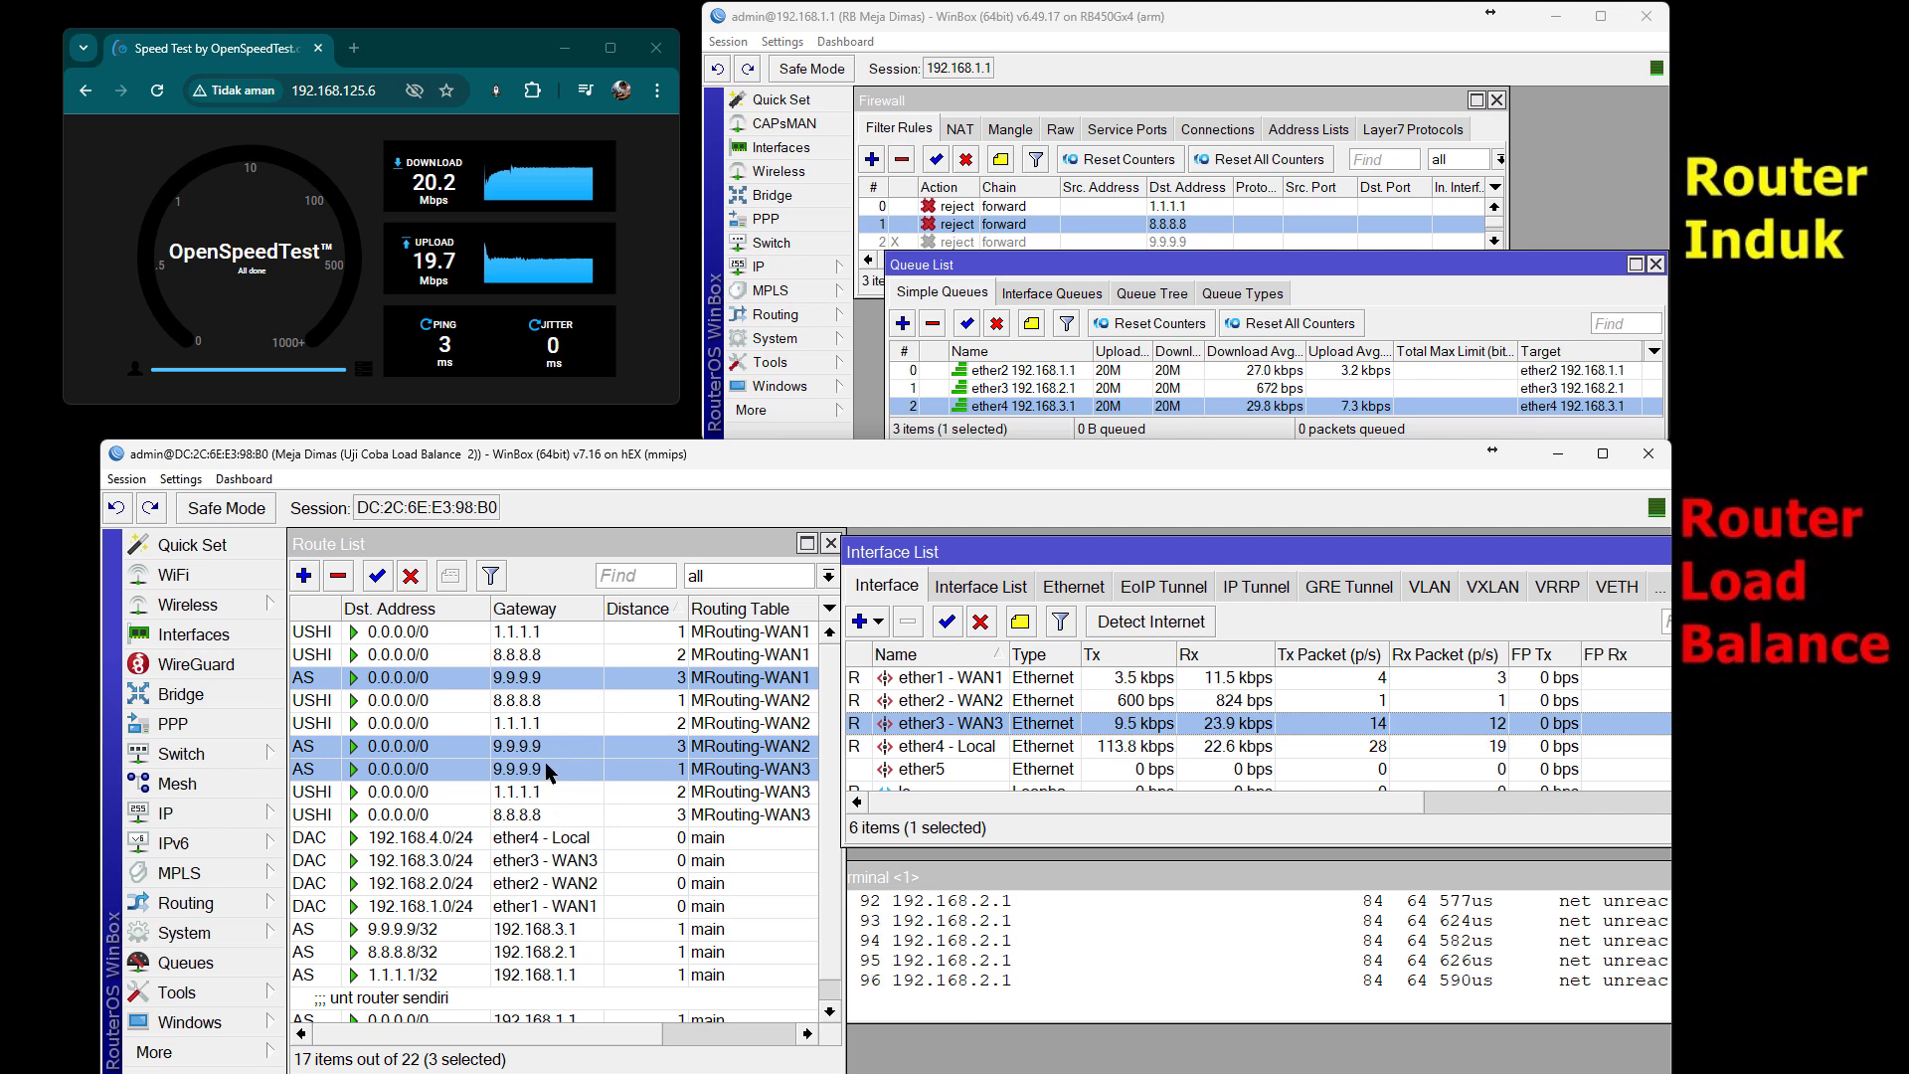
- Ping the WAN1 gateway 192.168.1.1 from the load balance router's terminal and highlight its replies
{"action": "left_click", "coordinate": [1116, 912]}
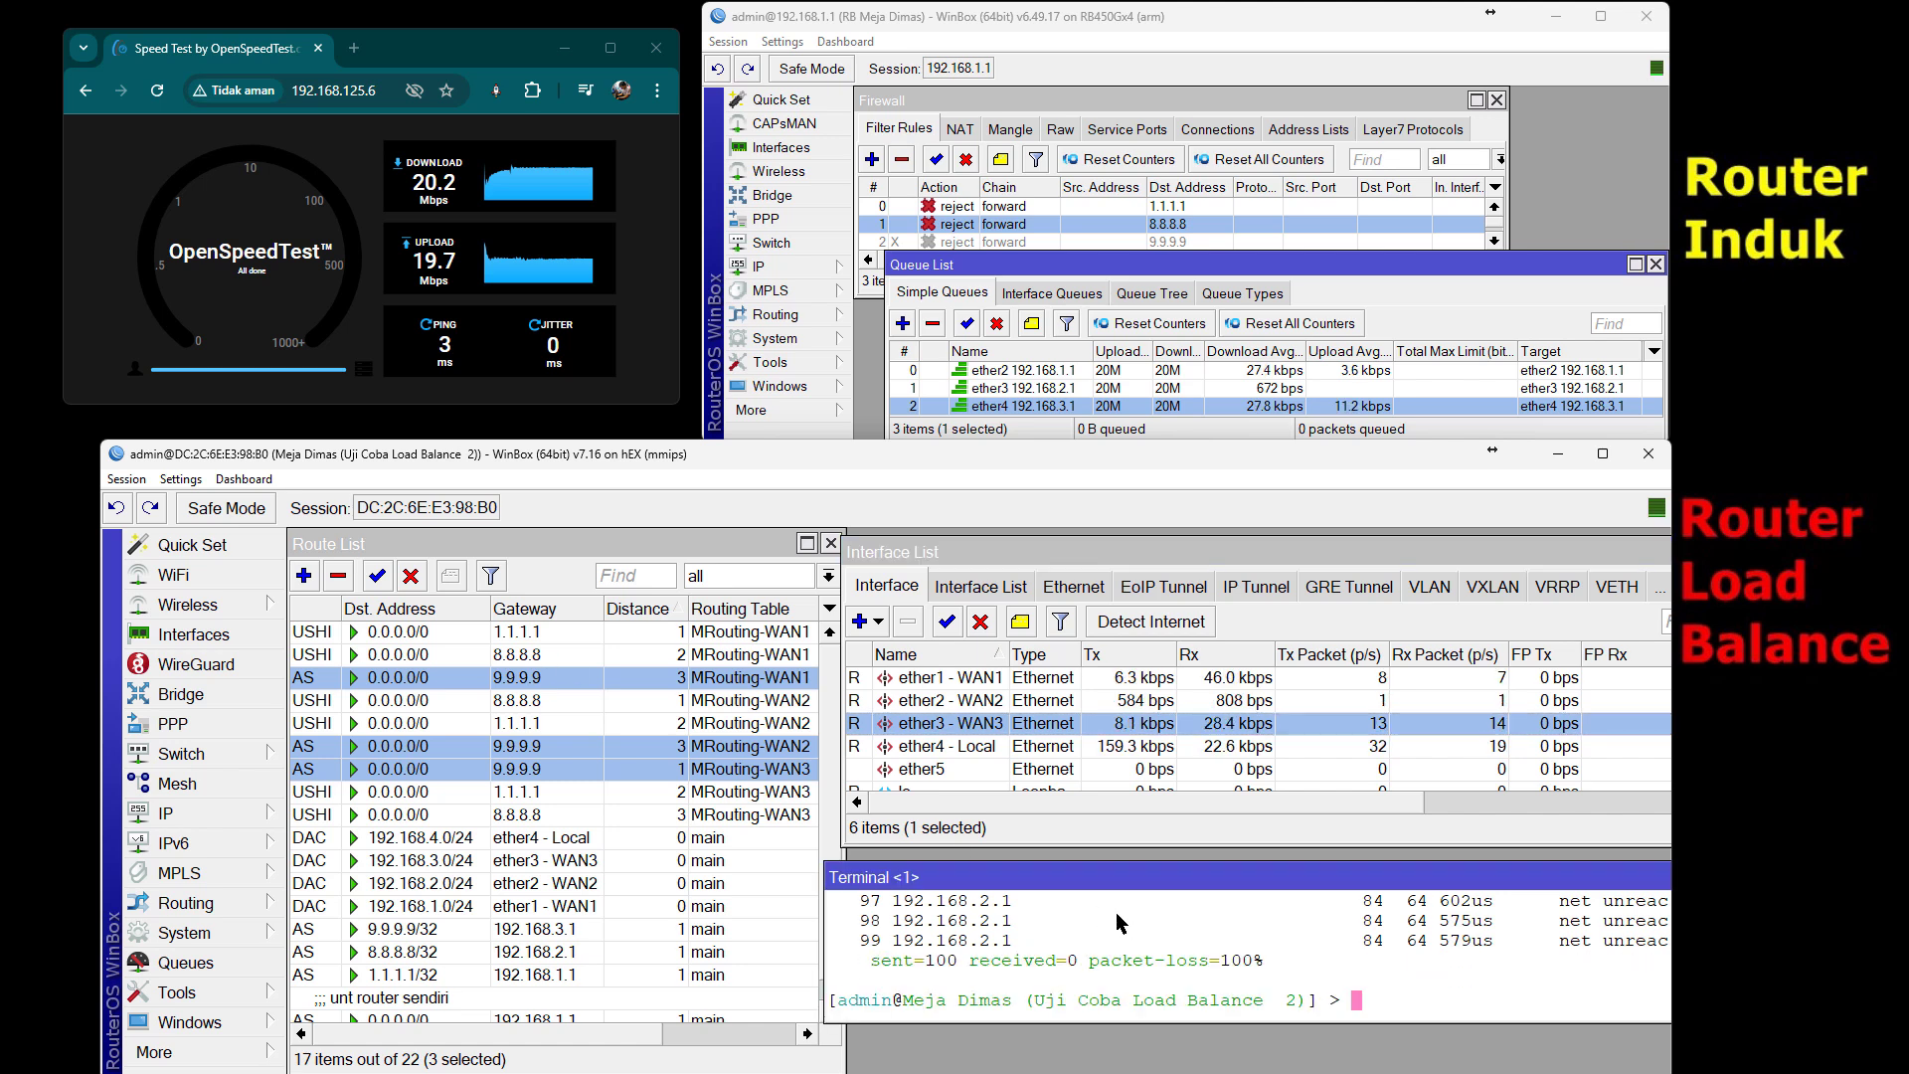
{"action": "type", "text": "ping 1"}
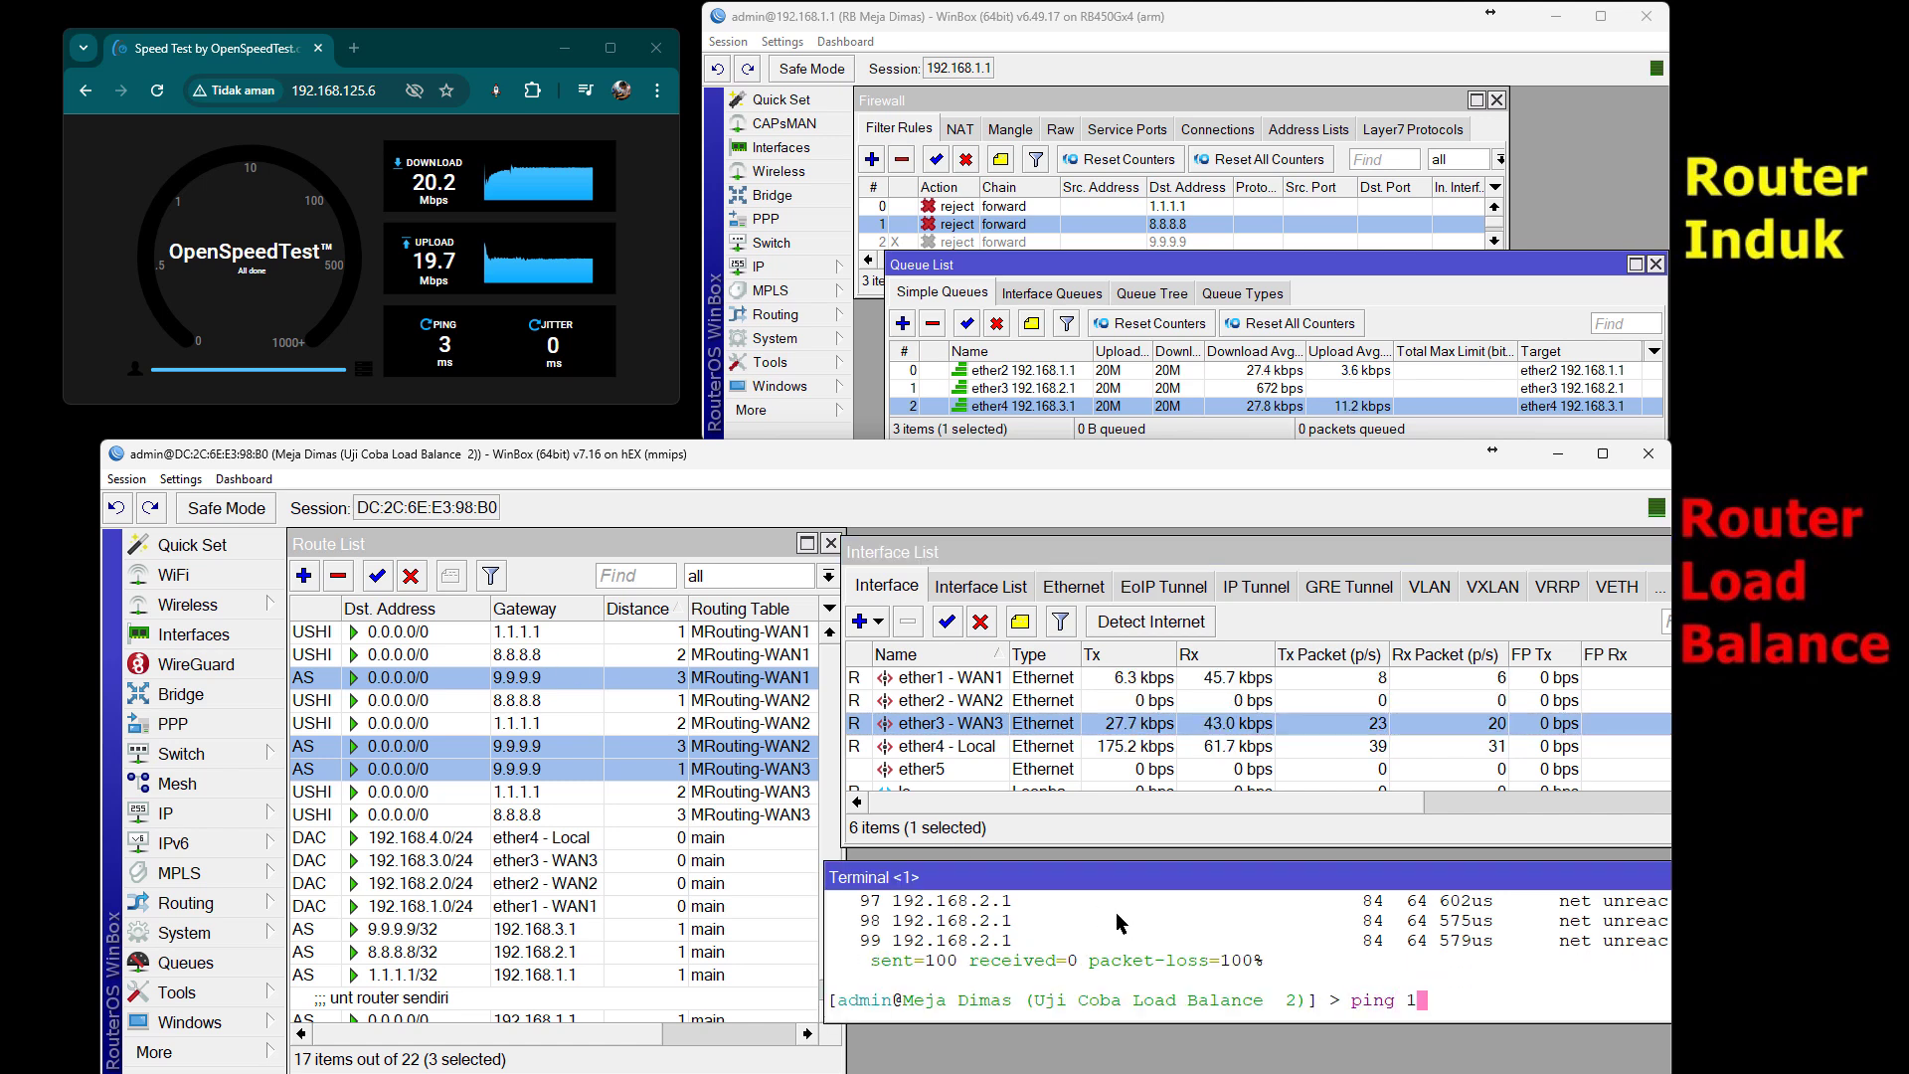
{"action": "type", "text": "192.168.1.1."}
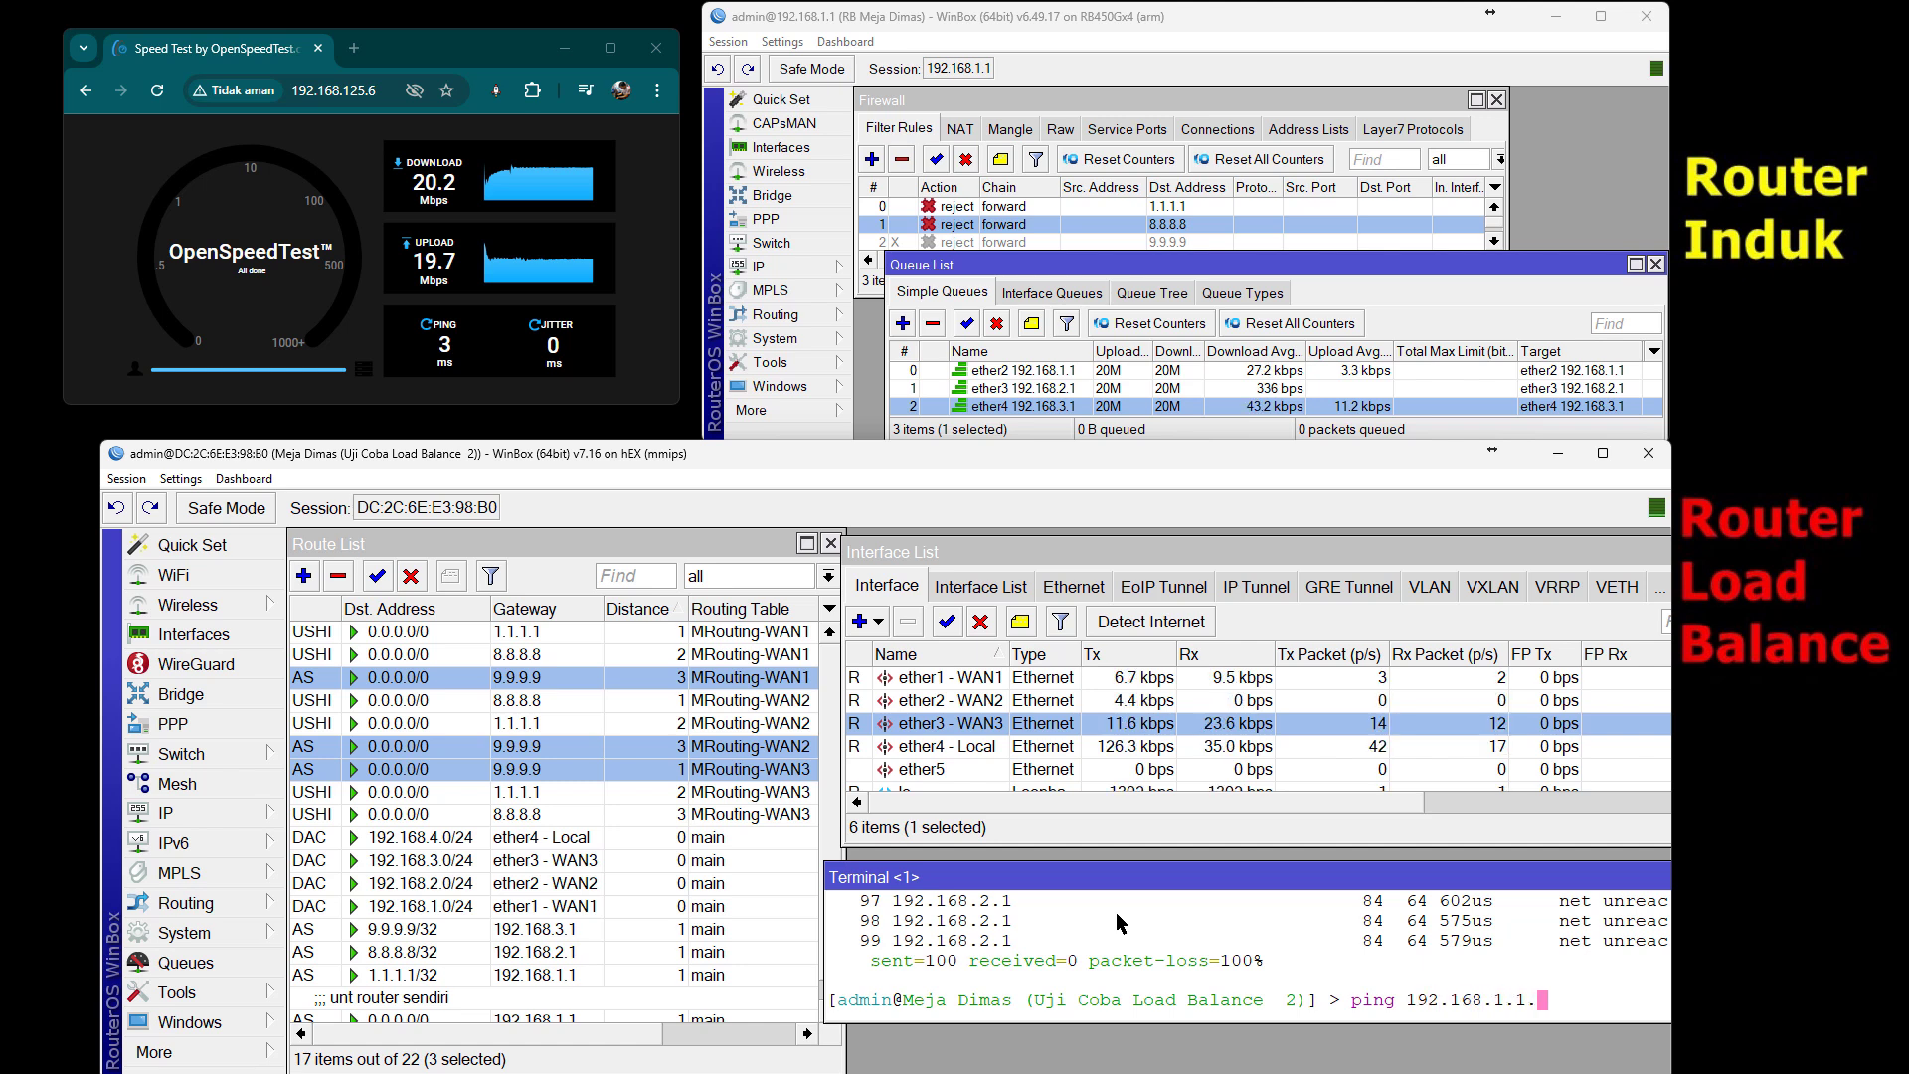
{"action": "key", "text": "BackSpace"}
{"action": "key", "text": "Return"}
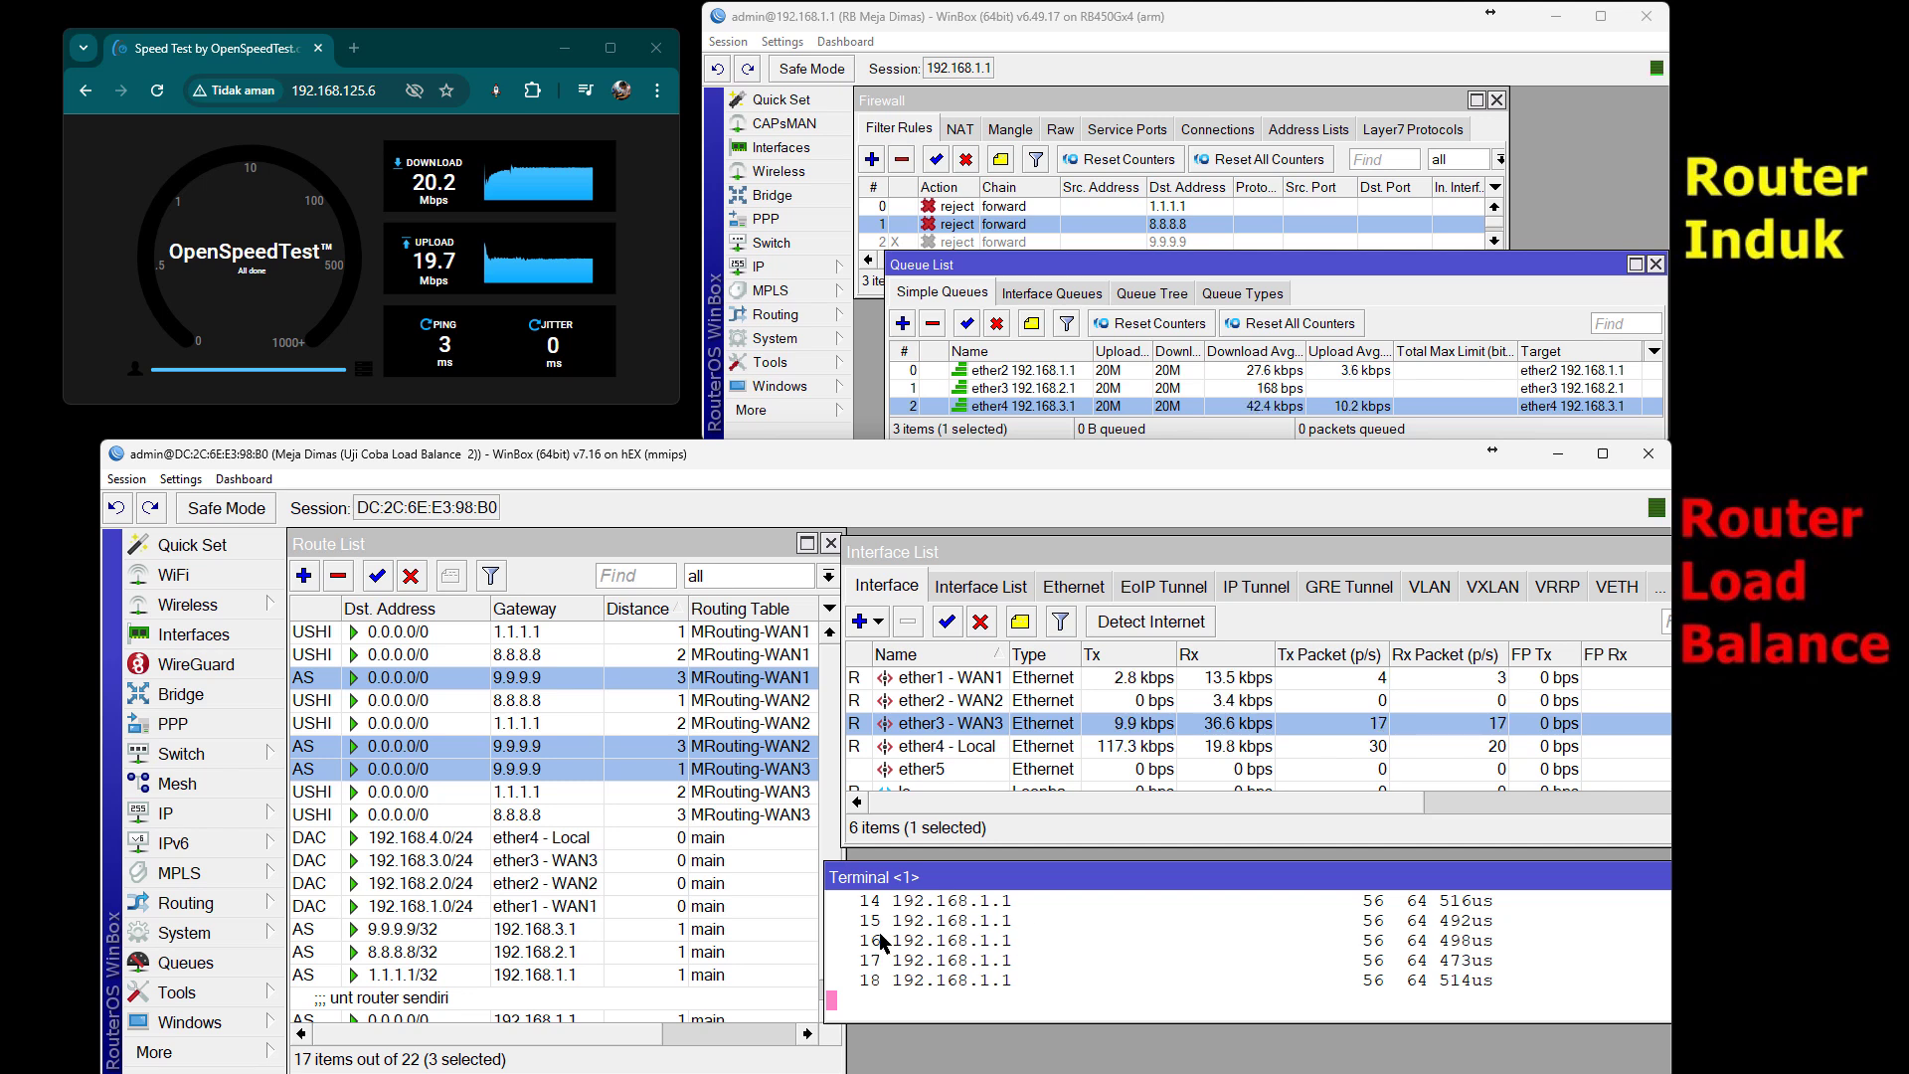
{"action": "left_click_drag", "start_coordinate": [872, 940], "coordinate": [1032, 942]}
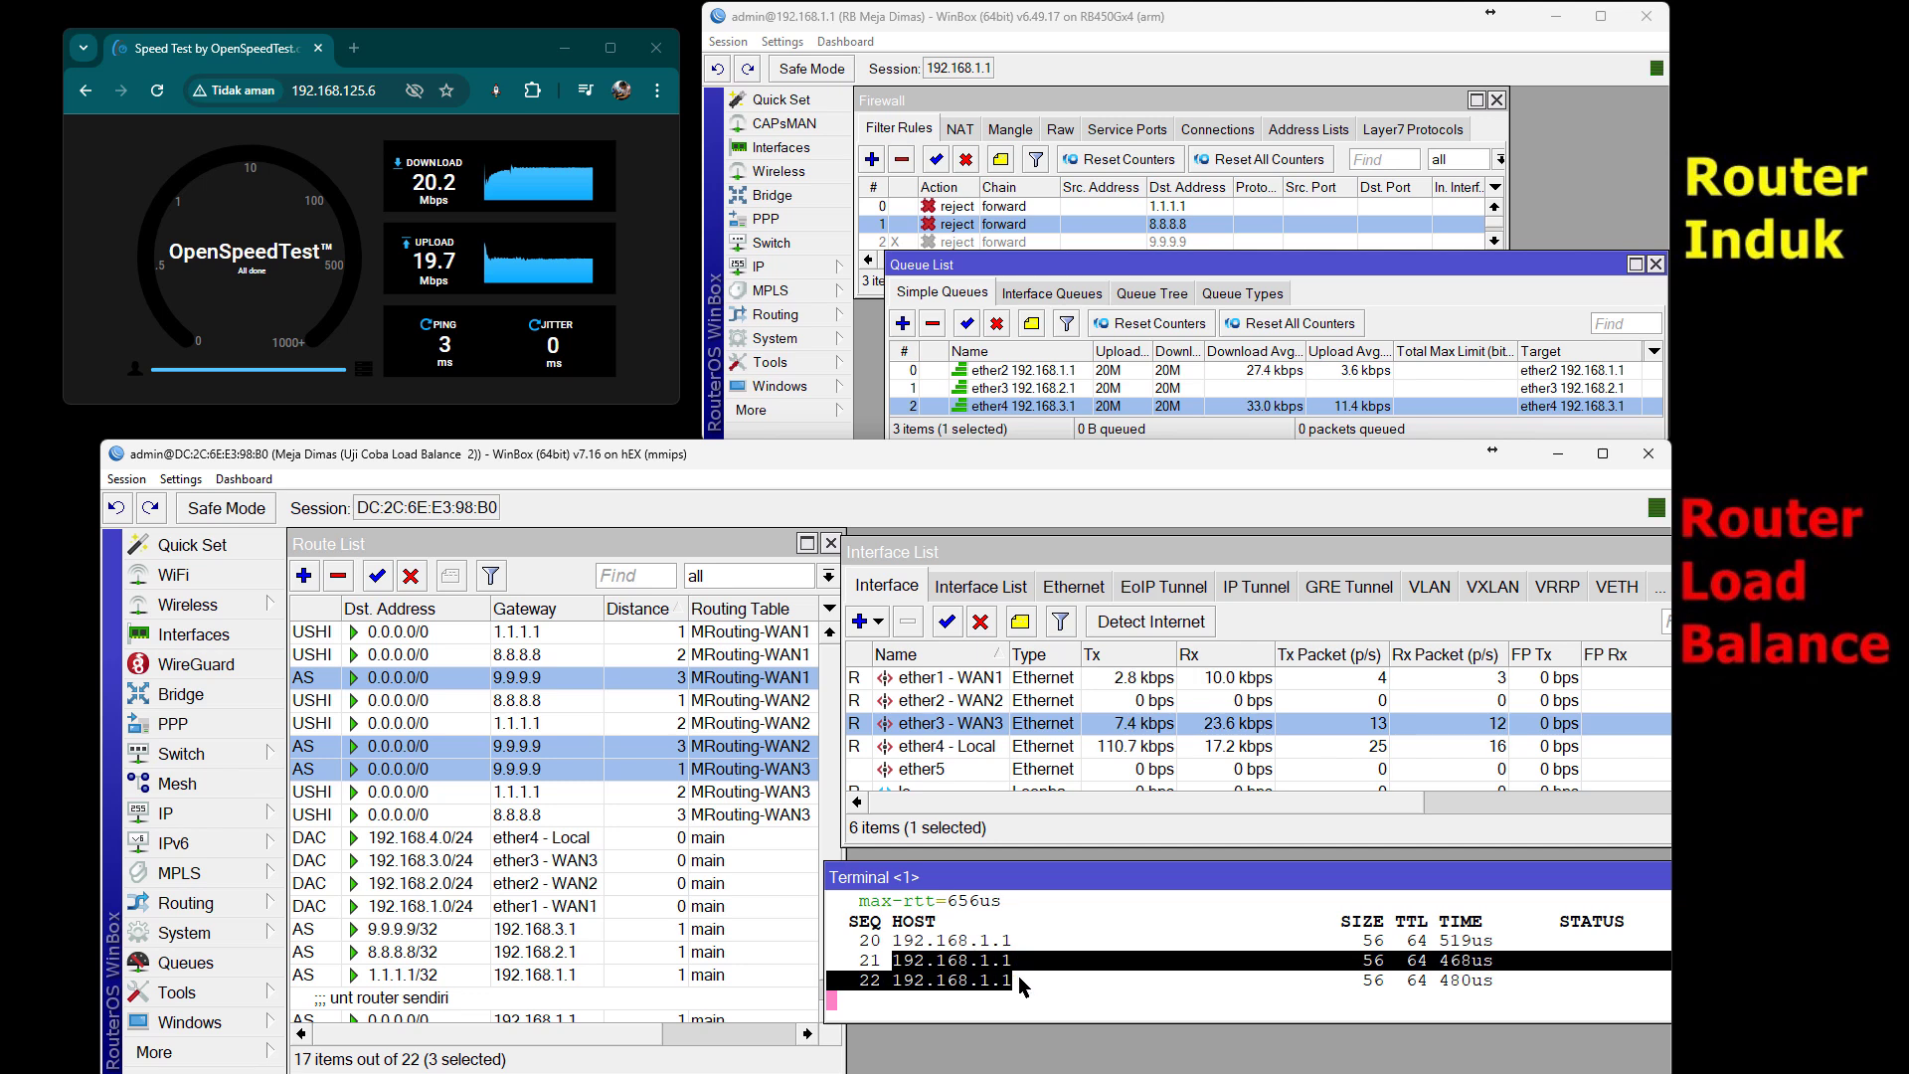
{"action": "left_click_drag", "start_coordinate": [895, 980], "coordinate": [1016, 981]}
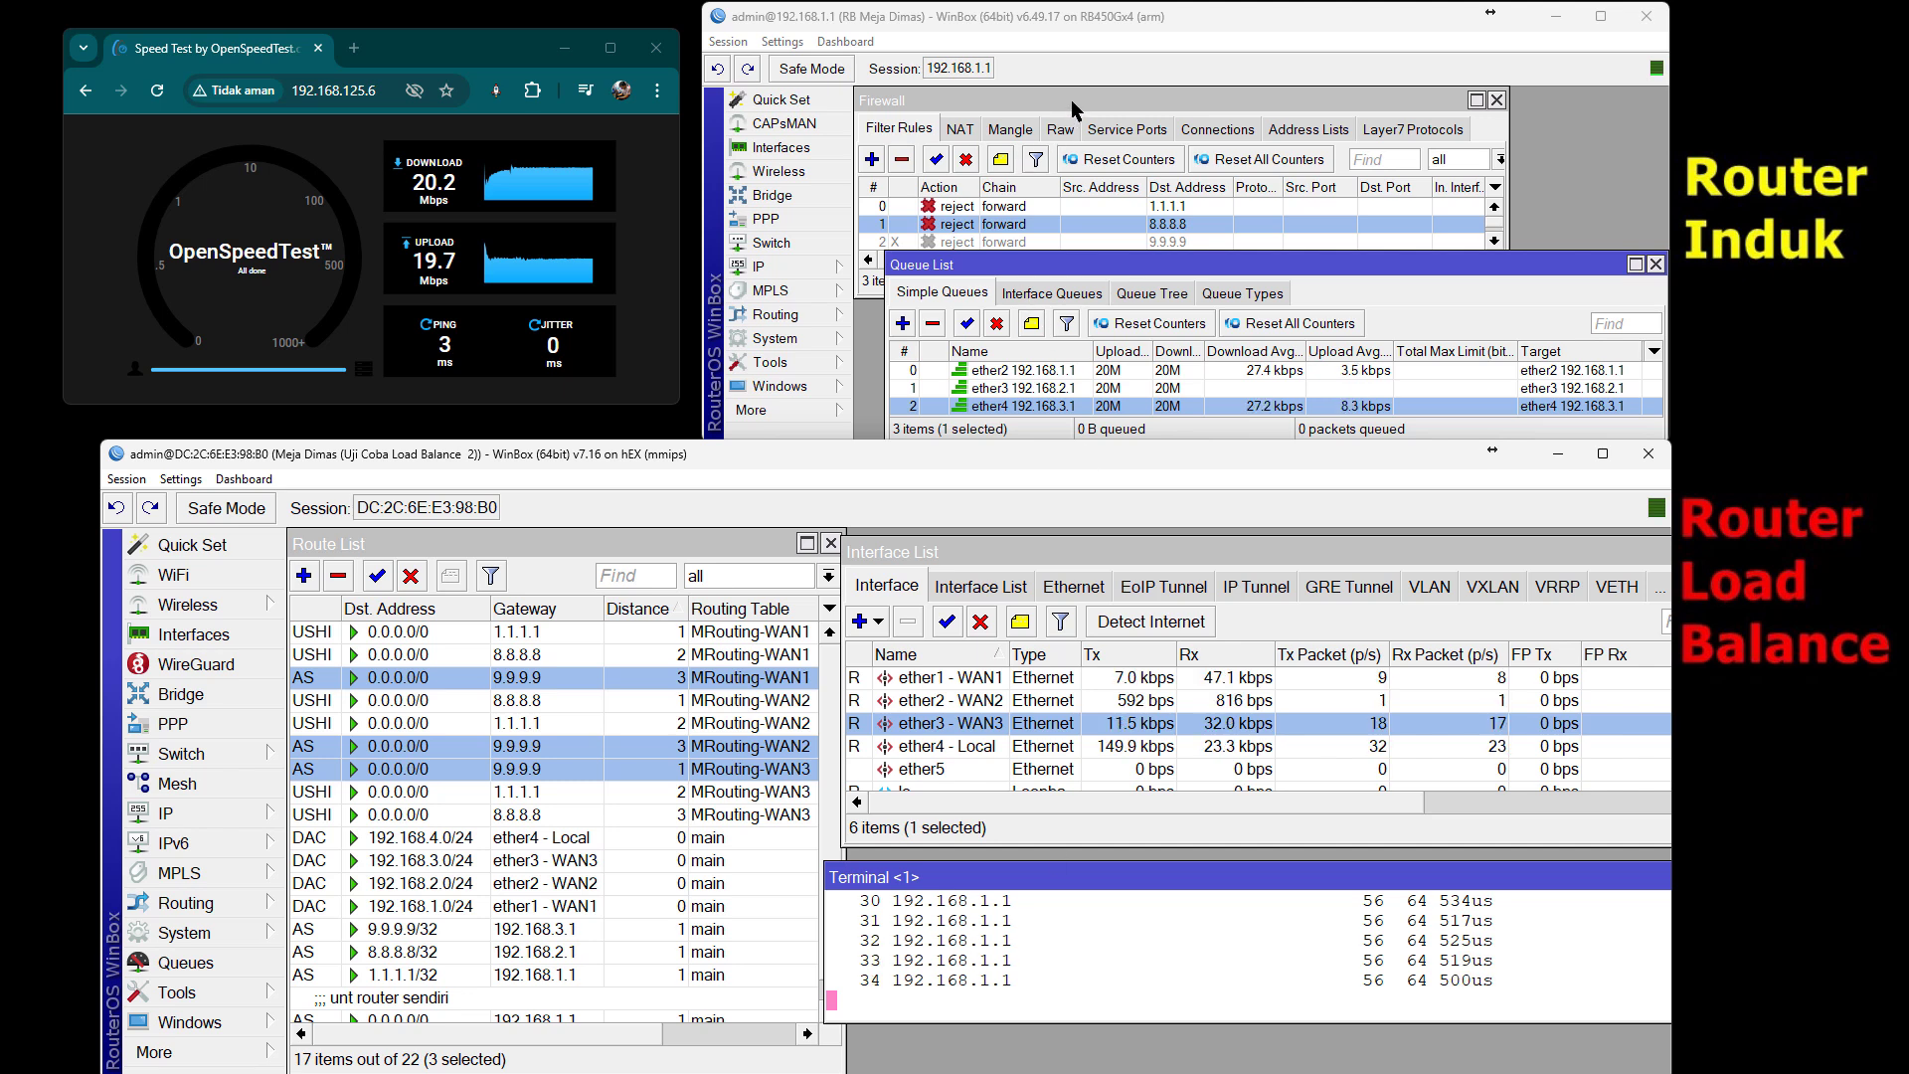
- Disable the main router's reject rules for 1.1.1.1 and 8.8.8.8, and check the MRouting-WAN1 routes
{"action": "left_click", "coordinate": [1073, 103]}
{"action": "left_click", "coordinate": [1054, 239]}
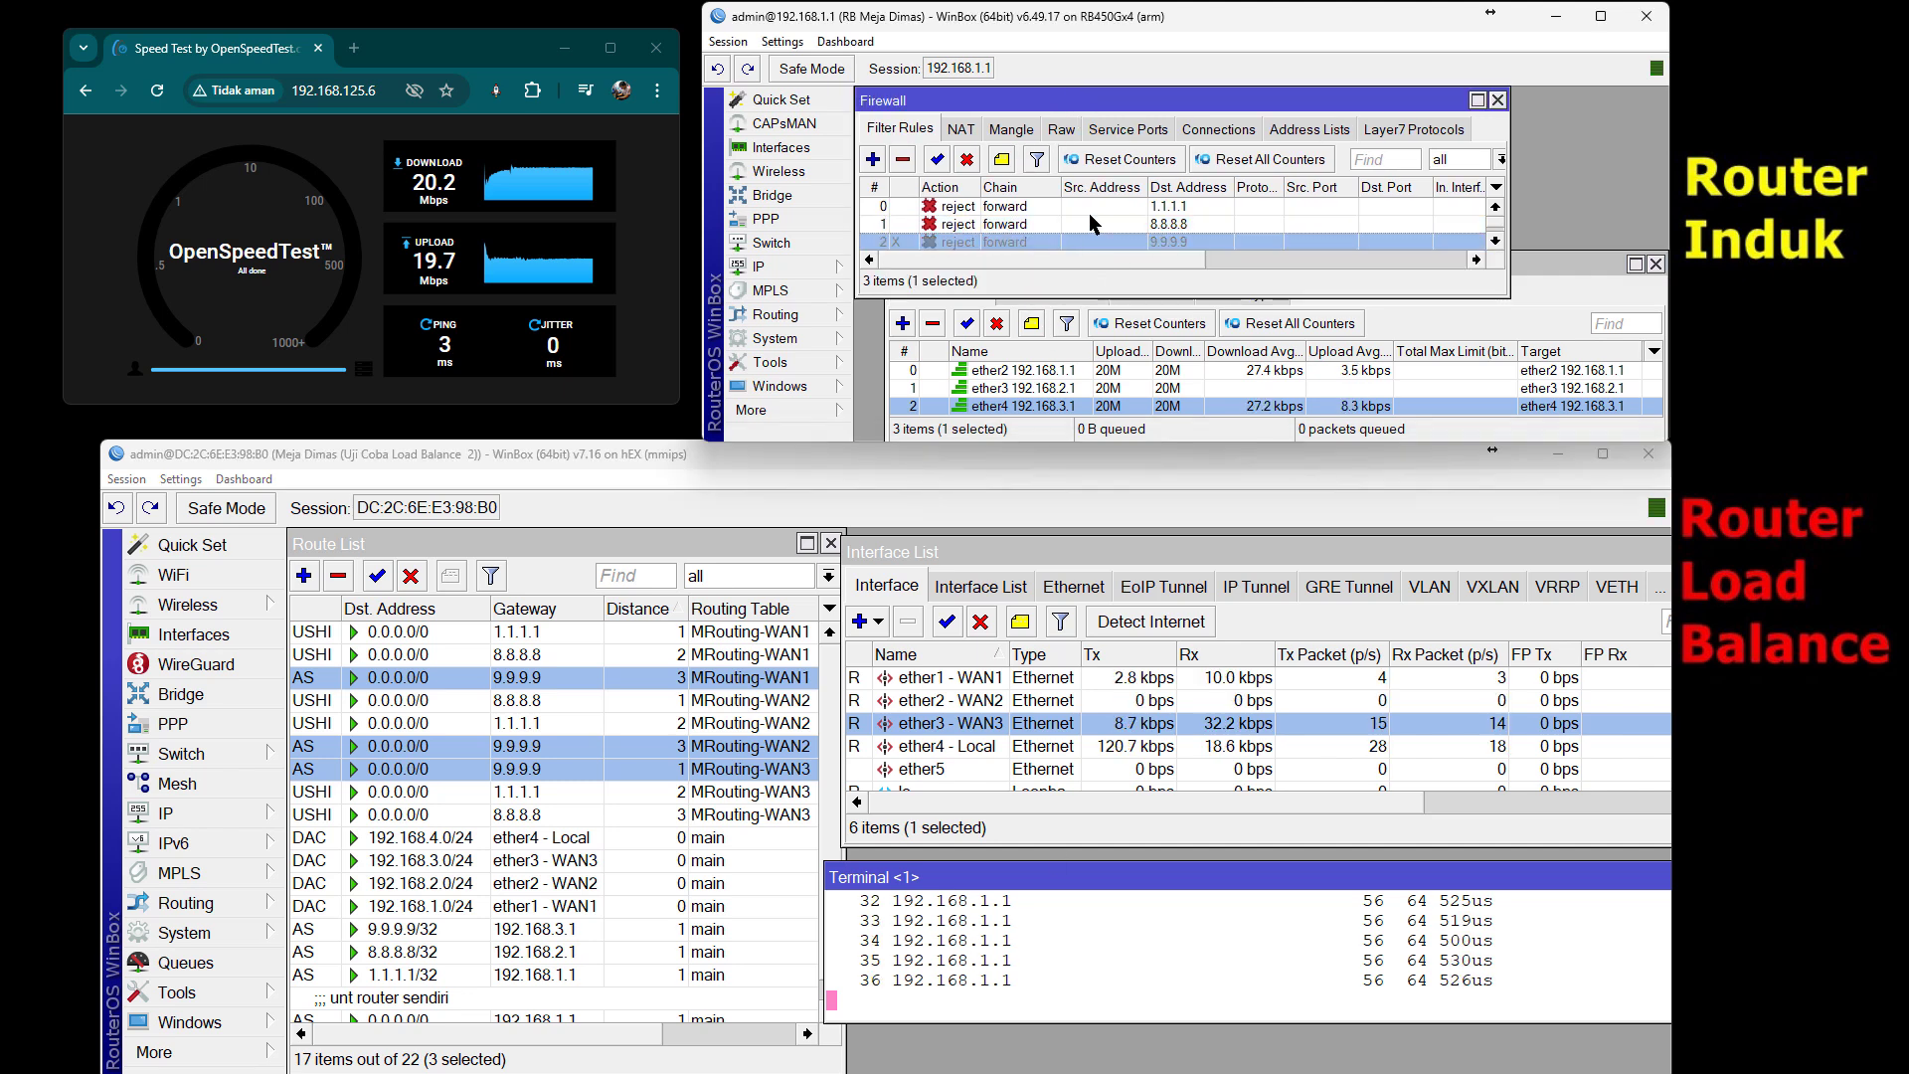
{"action": "left_click", "coordinate": [1088, 221]}
{"action": "left_click", "coordinate": [1030, 205], "text": "ctrl"}
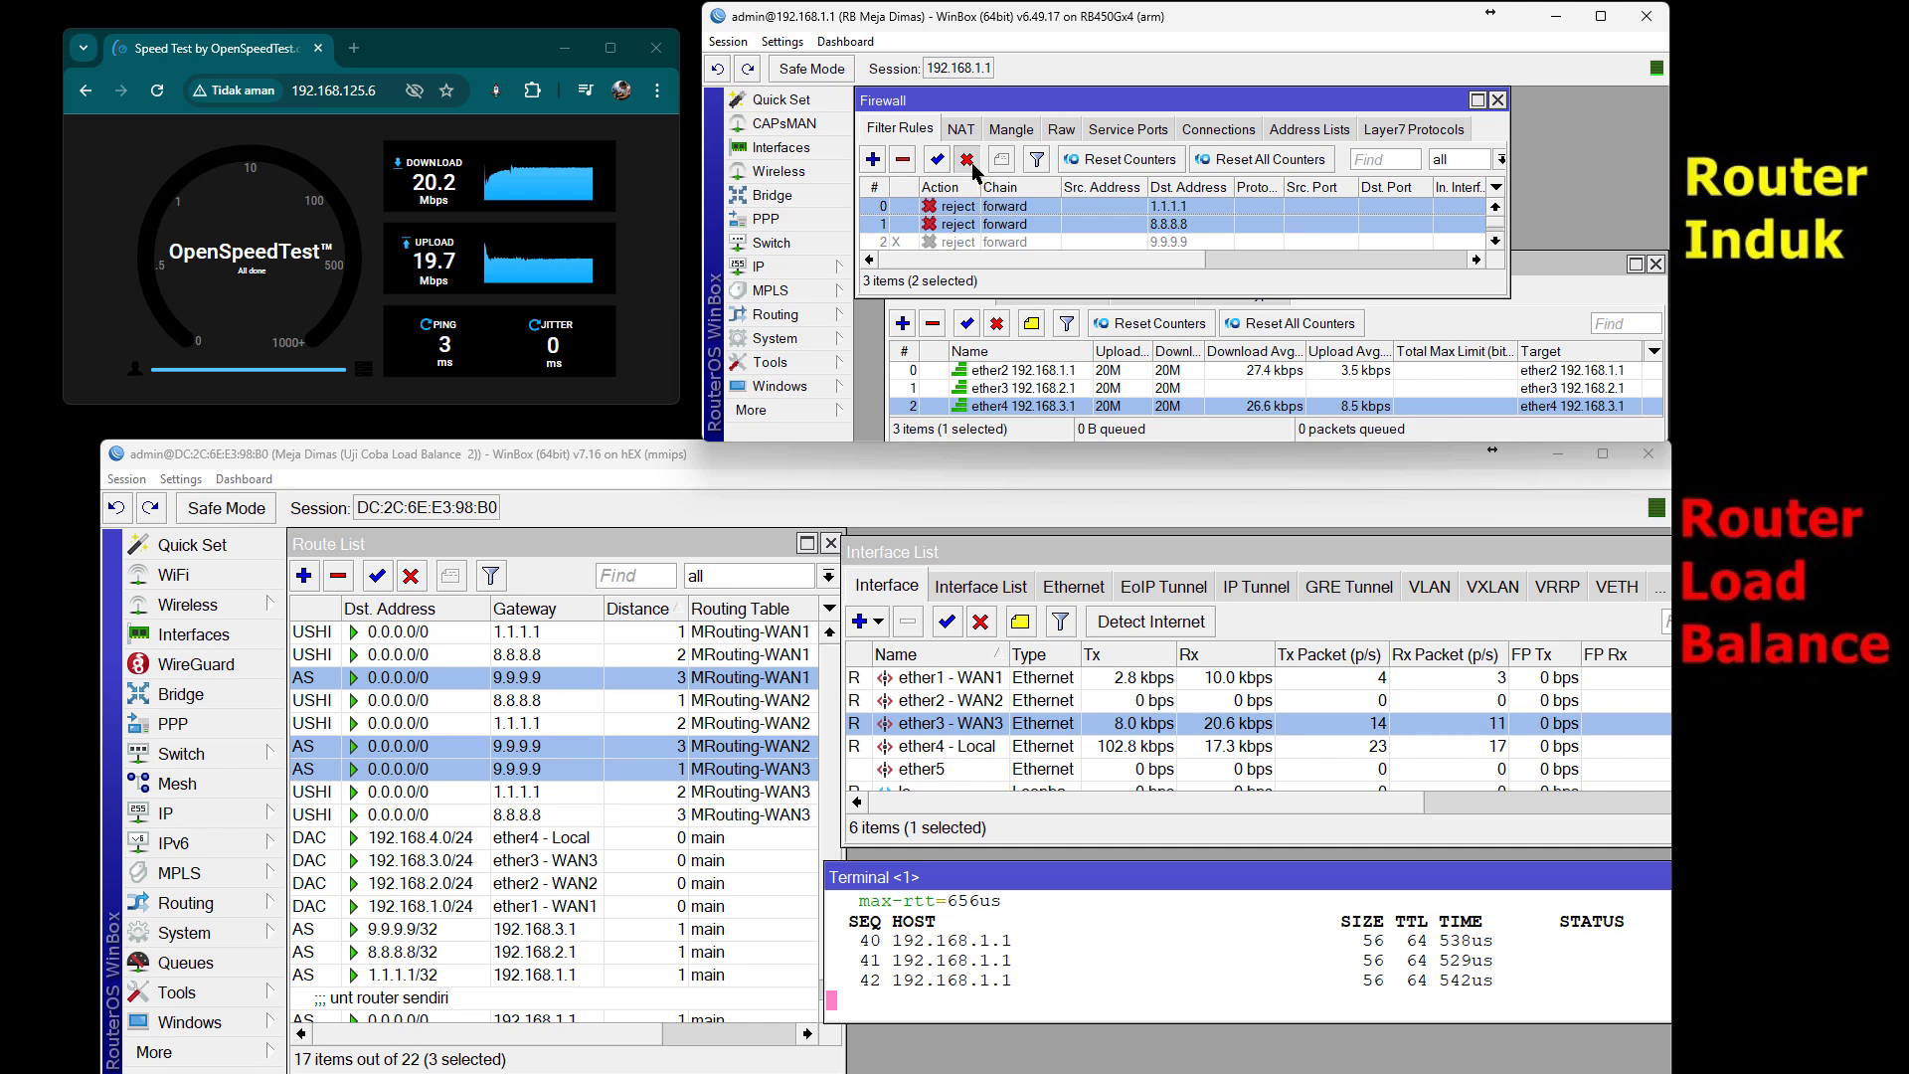
{"action": "left_click", "coordinate": [970, 163]}
{"action": "left_click", "coordinate": [628, 485]}
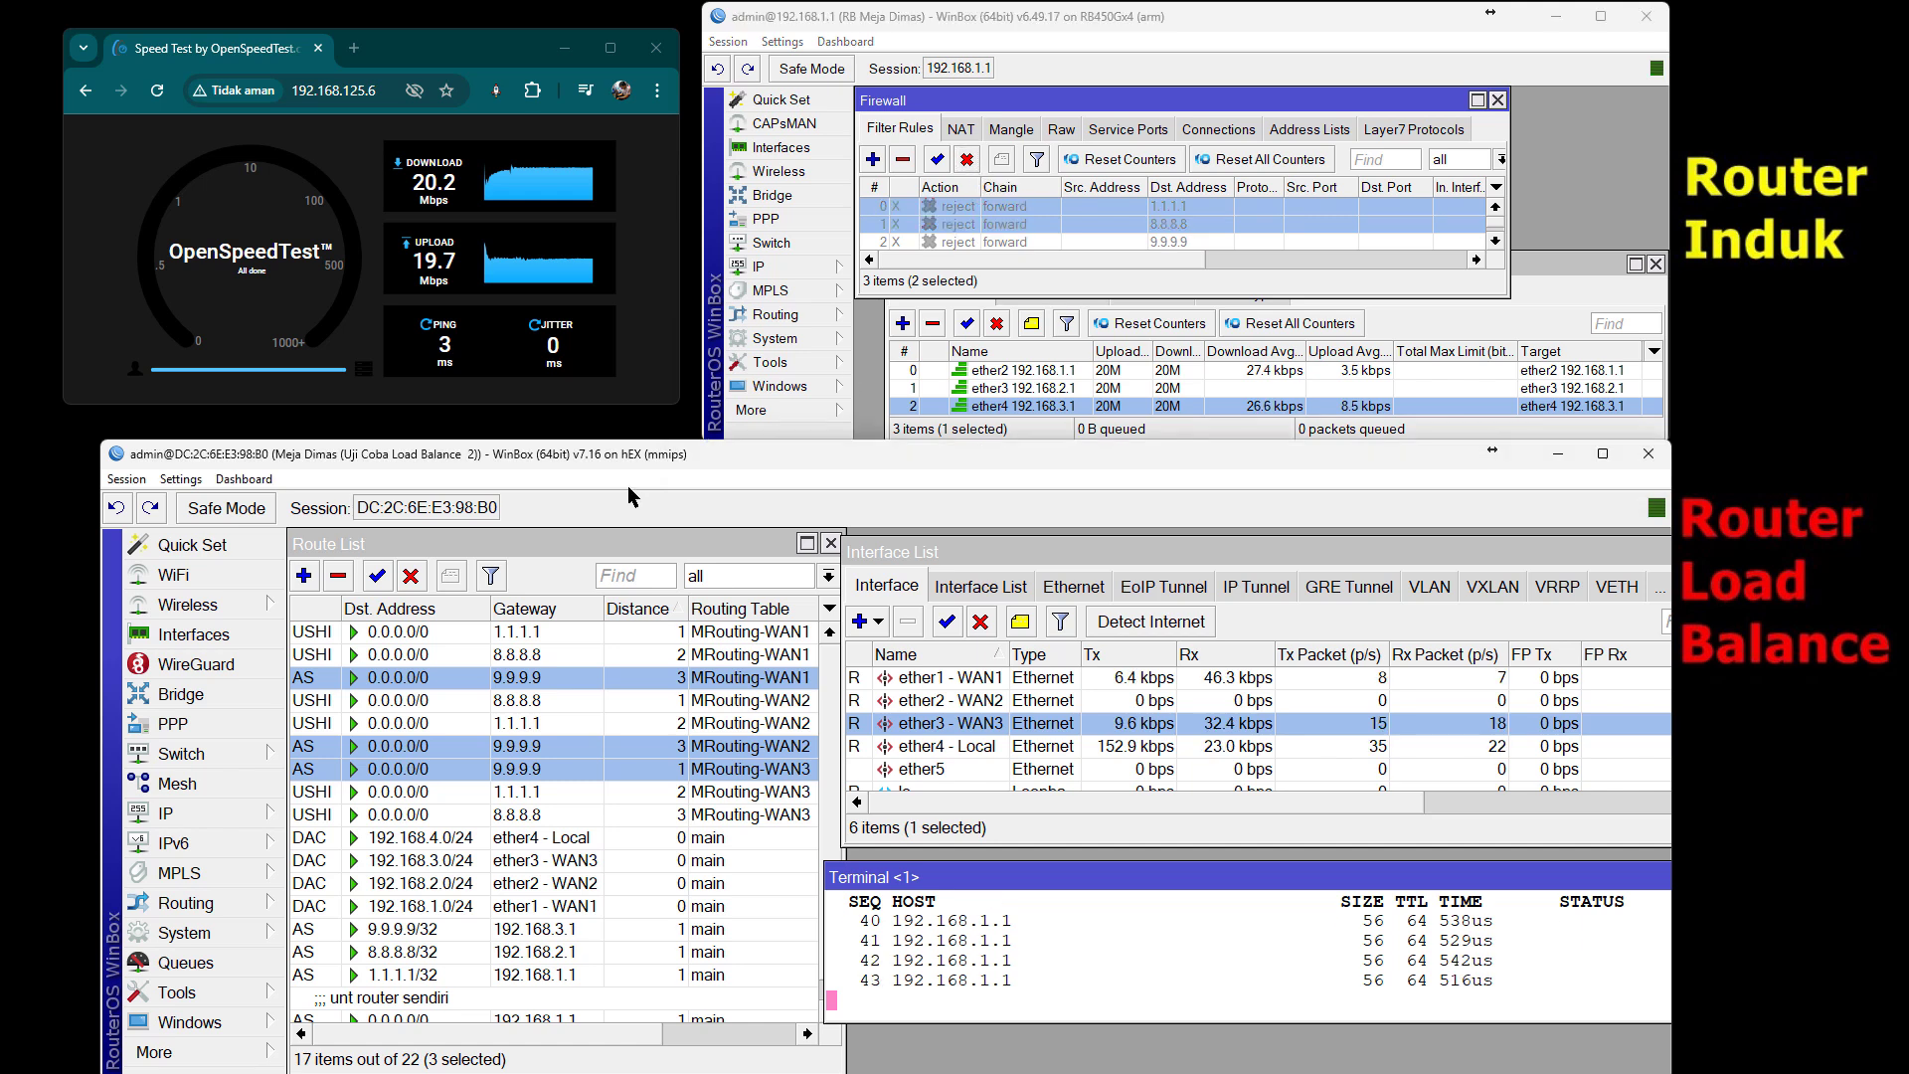
{"action": "left_click", "coordinate": [423, 648]}
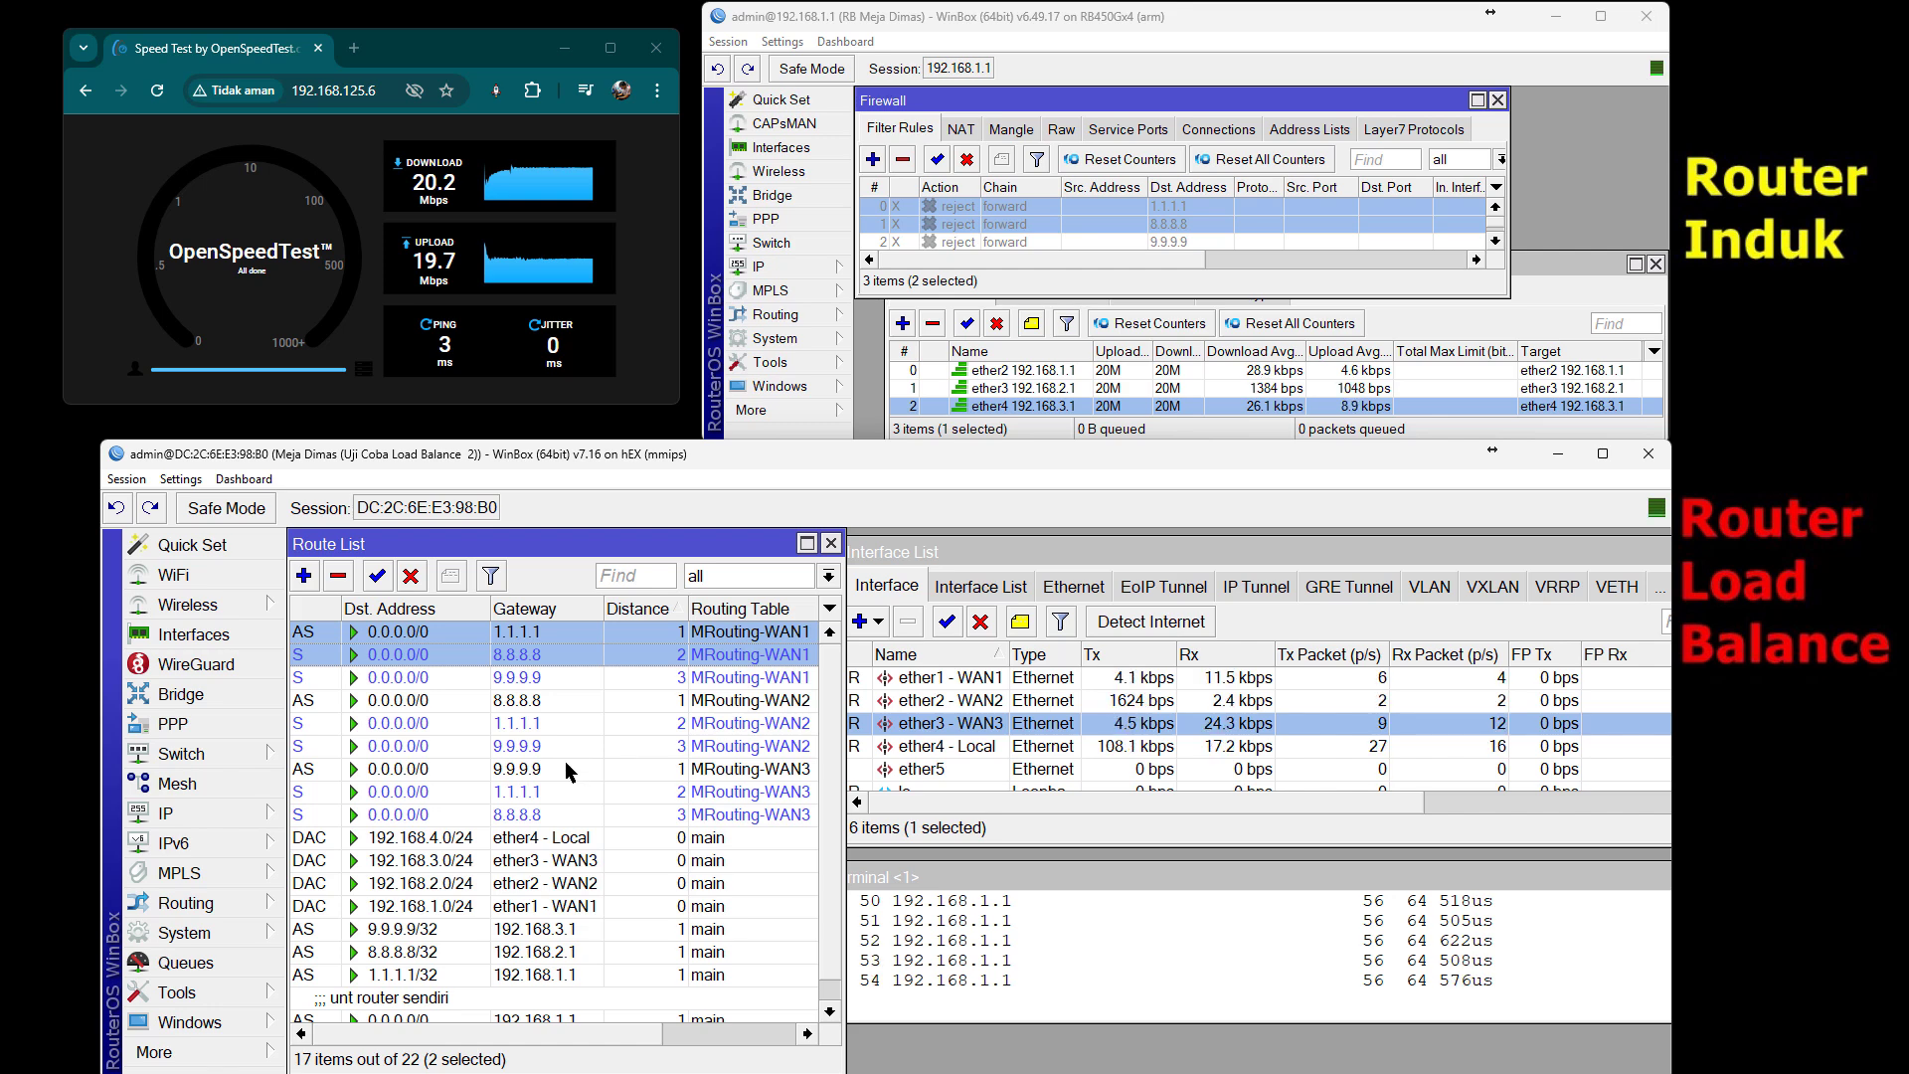
- Reload the OpenSpeedTest page and enable the main router's forward reject rule for destination 9.9.9.9
{"action": "left_click", "coordinate": [157, 91]}
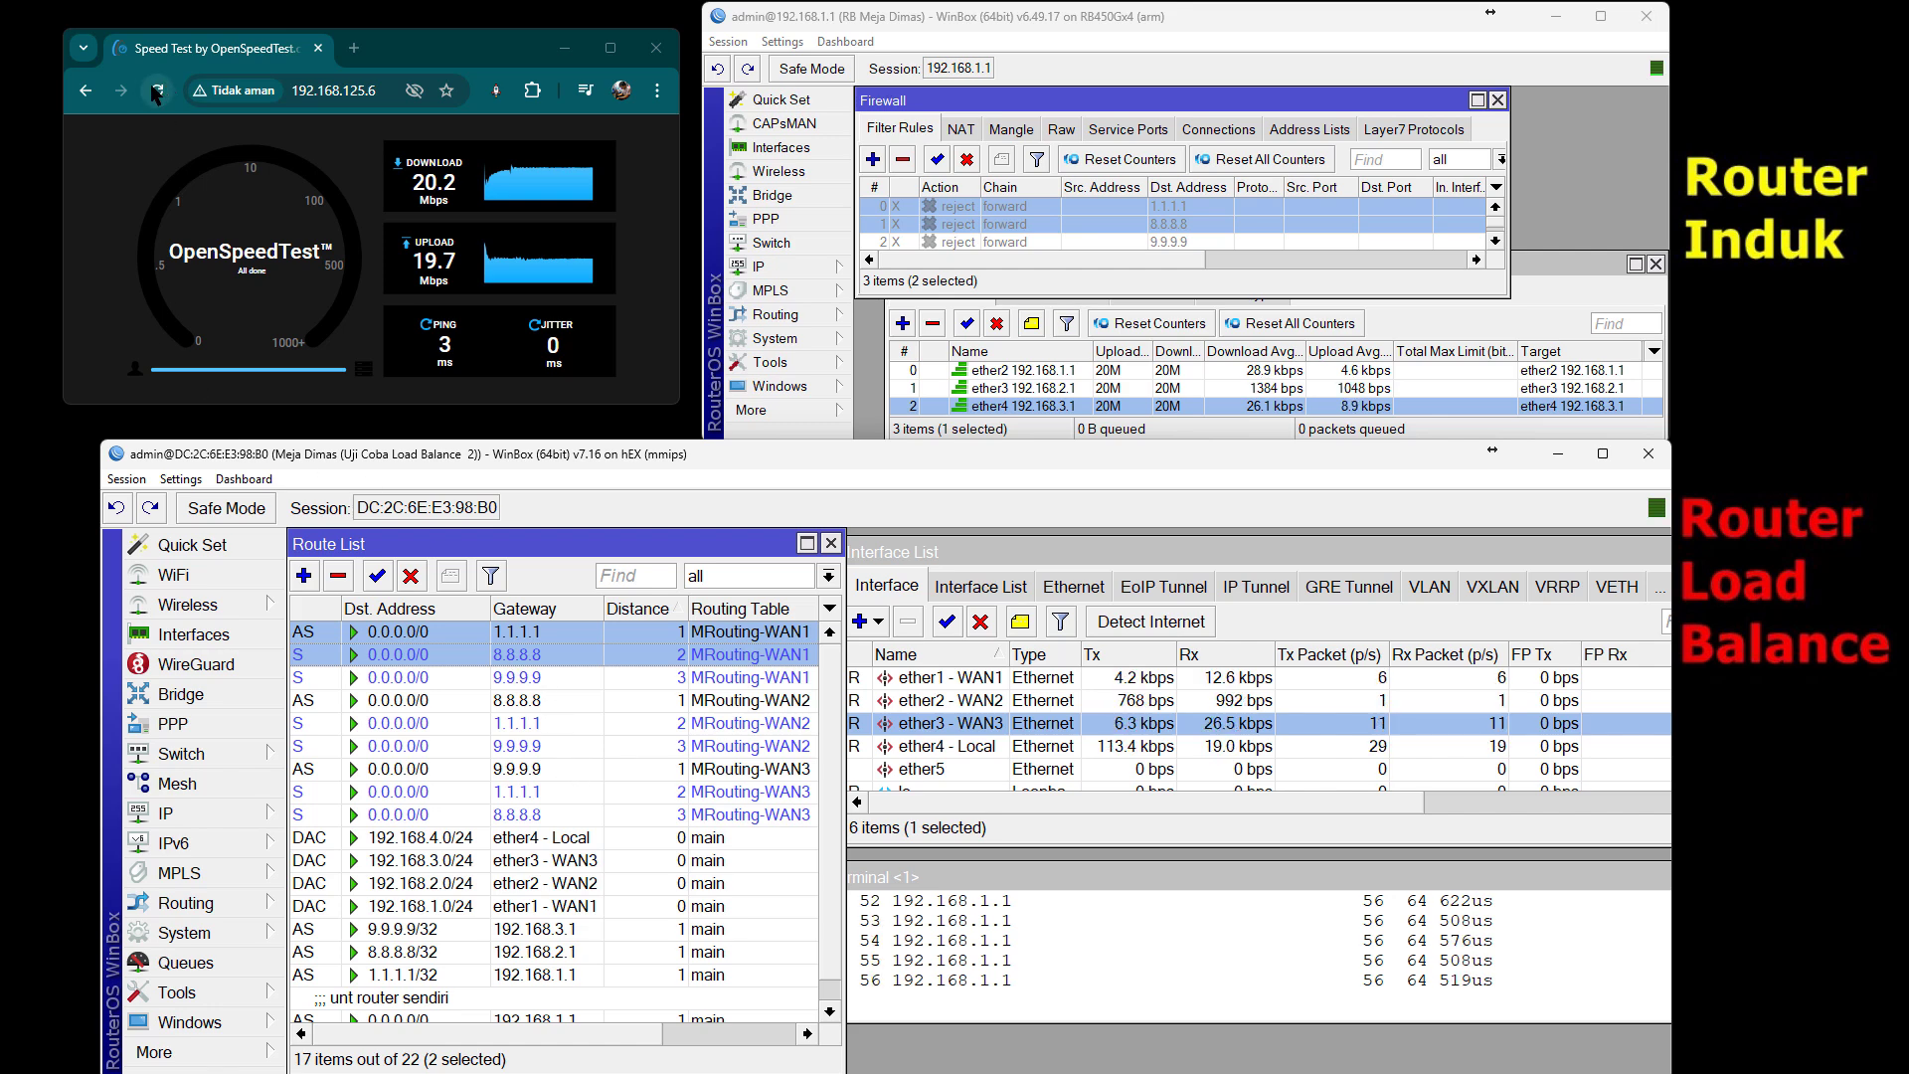
{"action": "left_click", "coordinate": [1072, 243]}
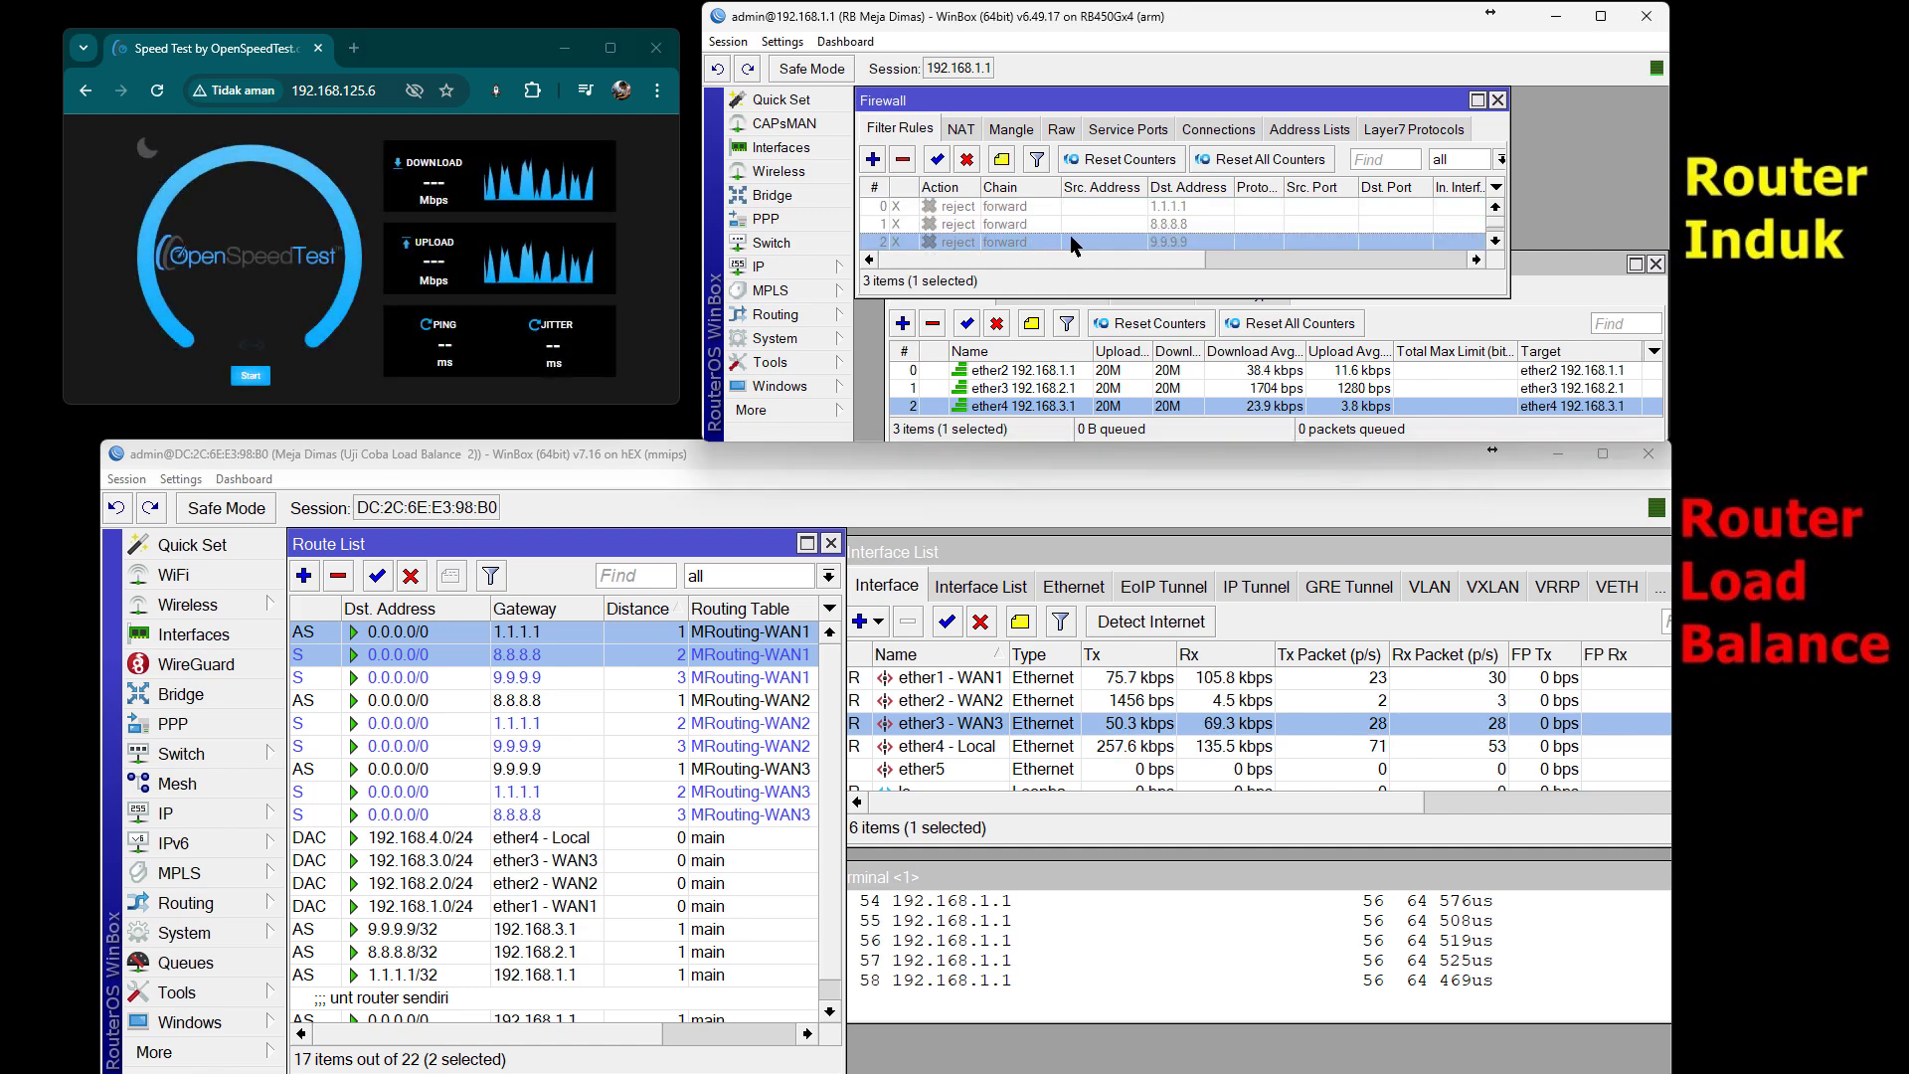
{"action": "left_click", "coordinate": [944, 160]}
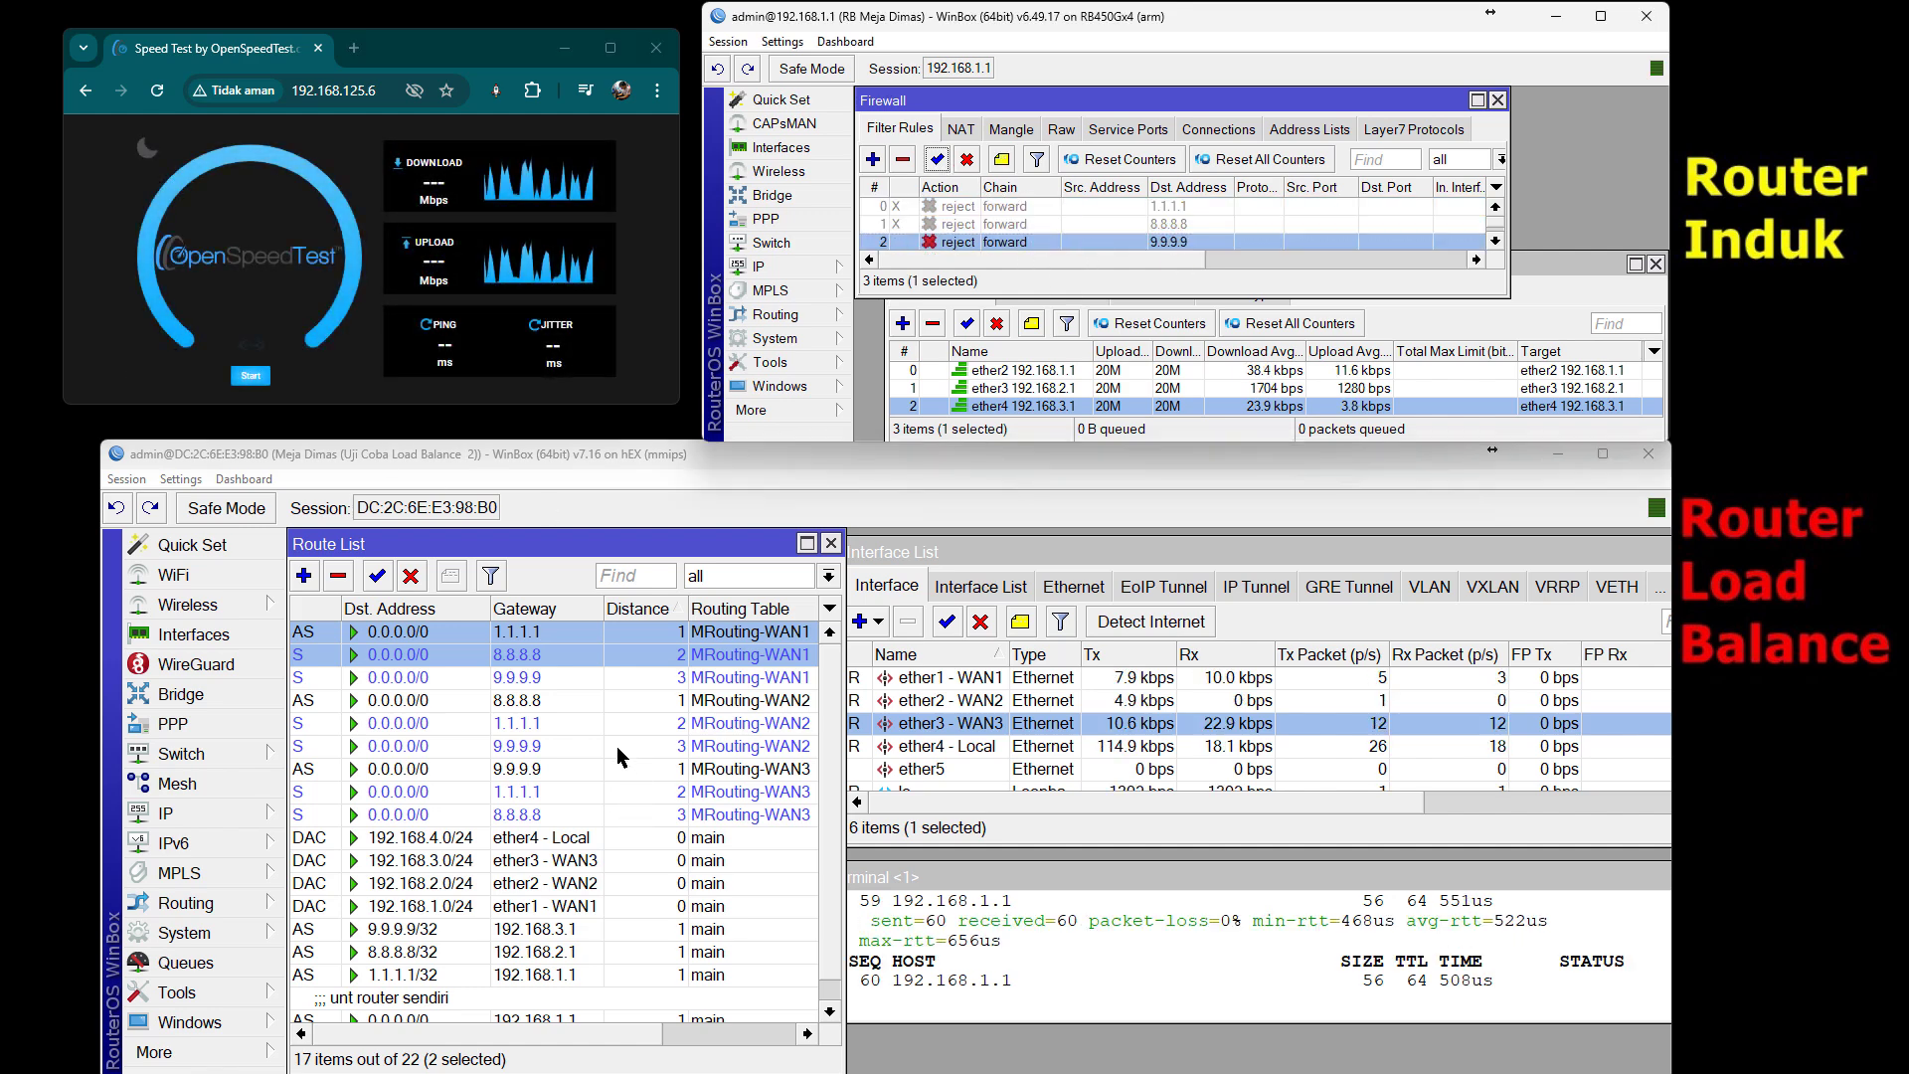
- Select the MRouting-WAN1, WAN2 and WAN3 default routes via gateway 9.9.9.9 to watch their status
{"action": "left_click", "coordinate": [543, 680]}
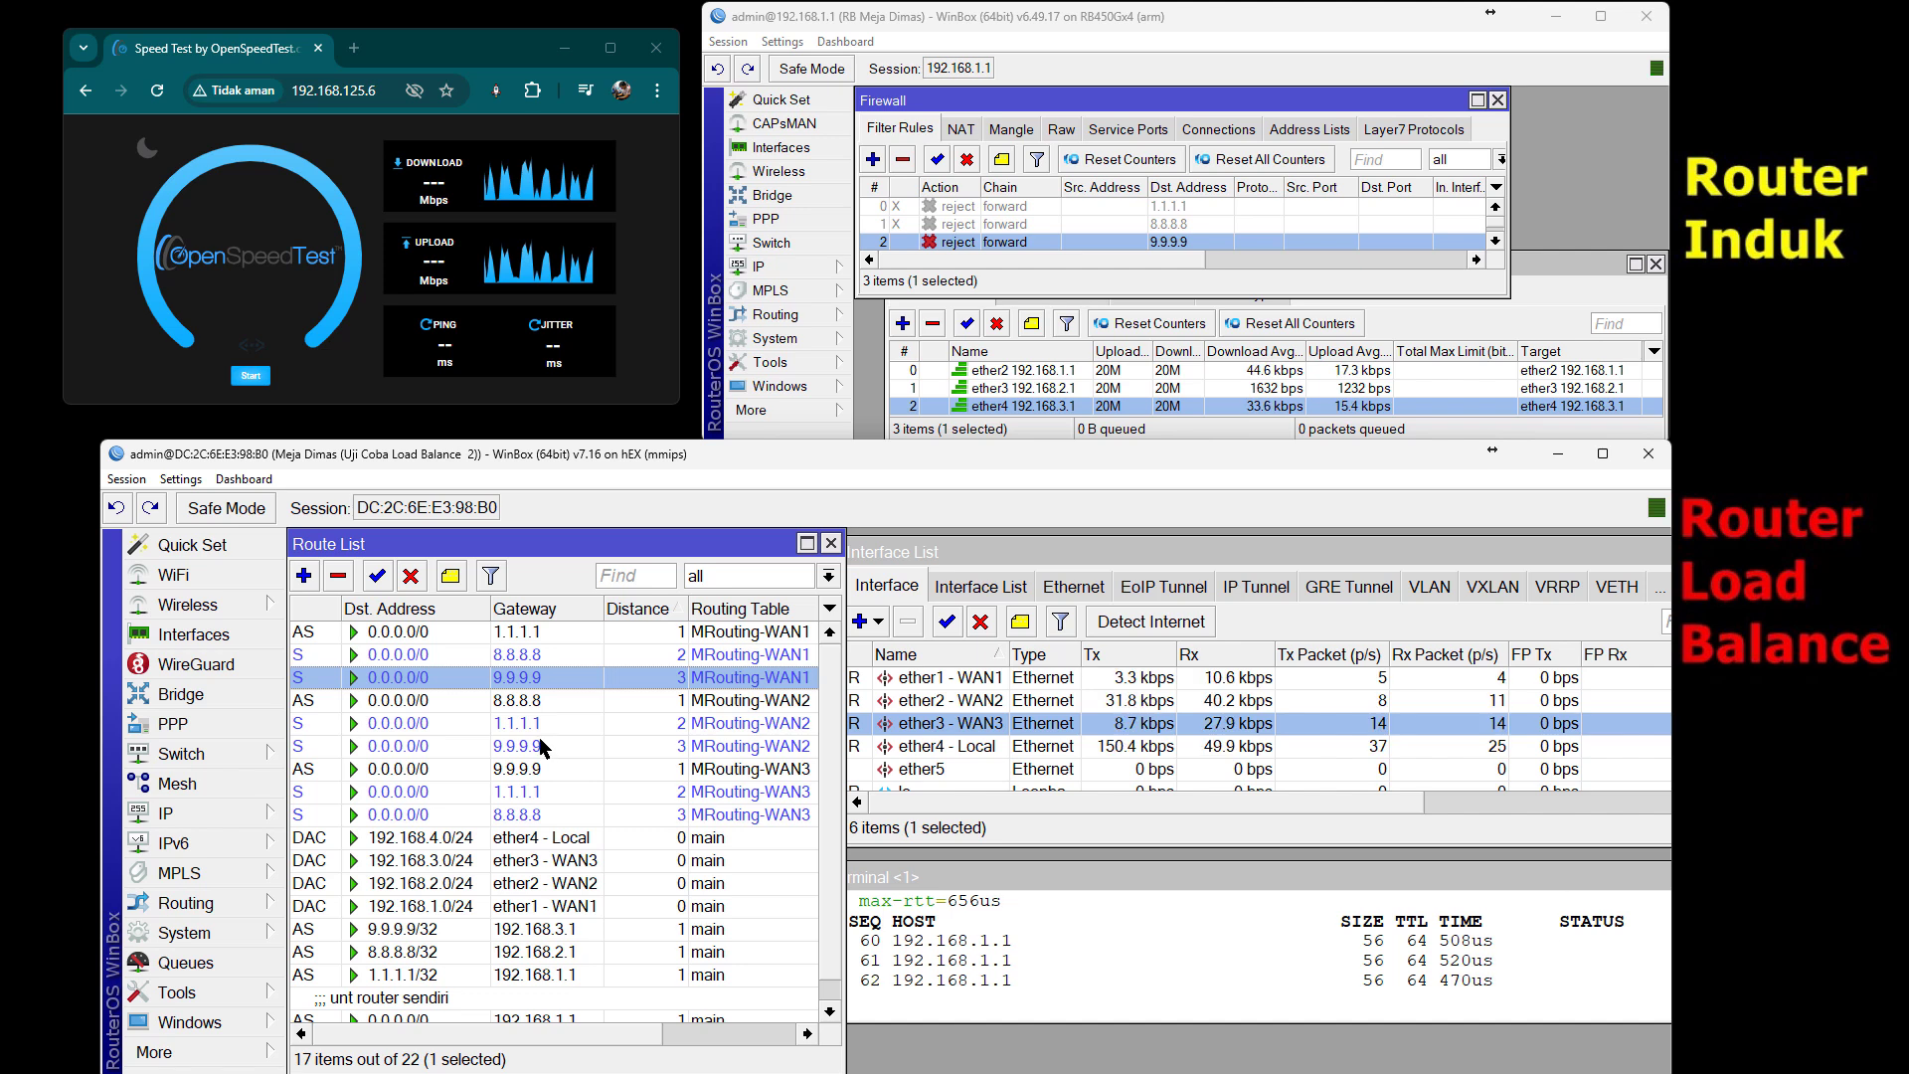
{"action": "left_click", "coordinate": [540, 740], "text": "ctrl"}
{"action": "left_click", "coordinate": [533, 771], "text": "ctrl"}
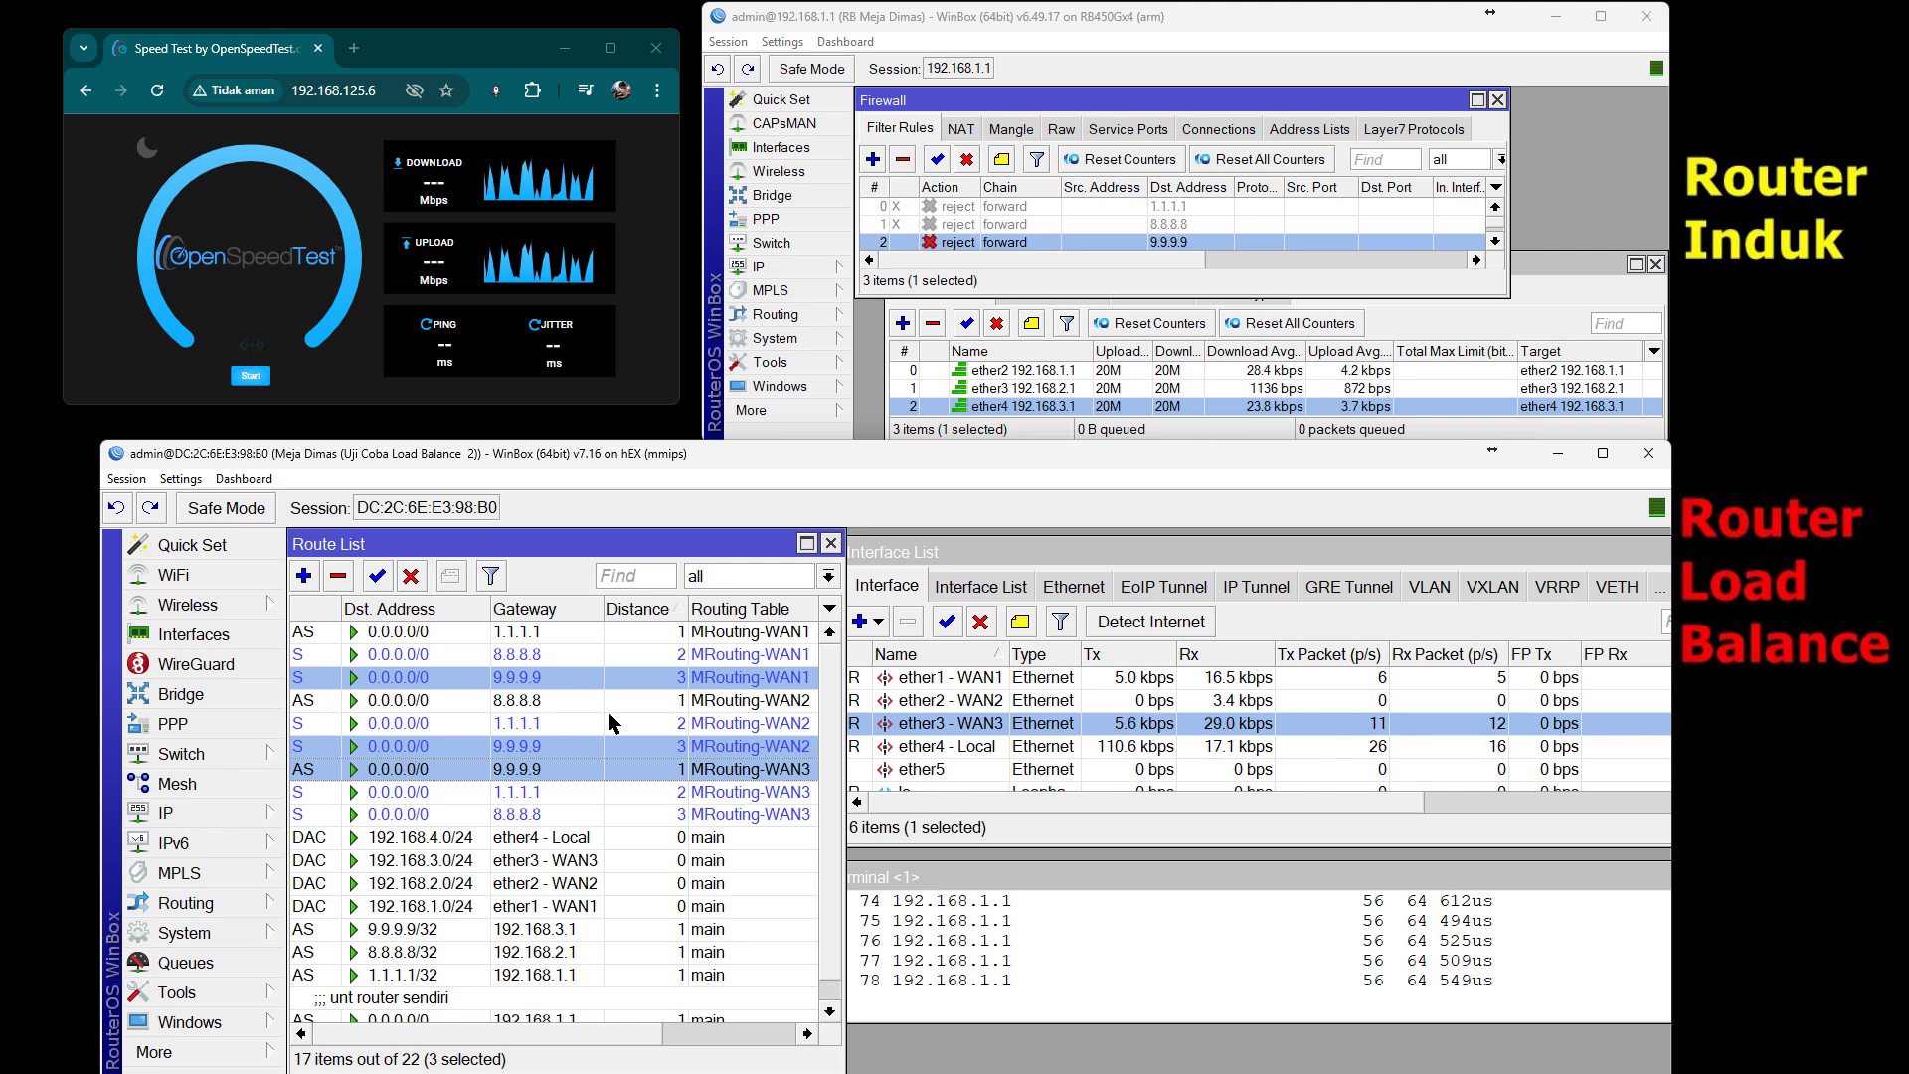
- Compare the MRouting-WAN3 default routes via gateways 9.9.9.9 and 1.1.1.1 in the load balance router's route list
{"action": "key", "text": "ctrl+c"}
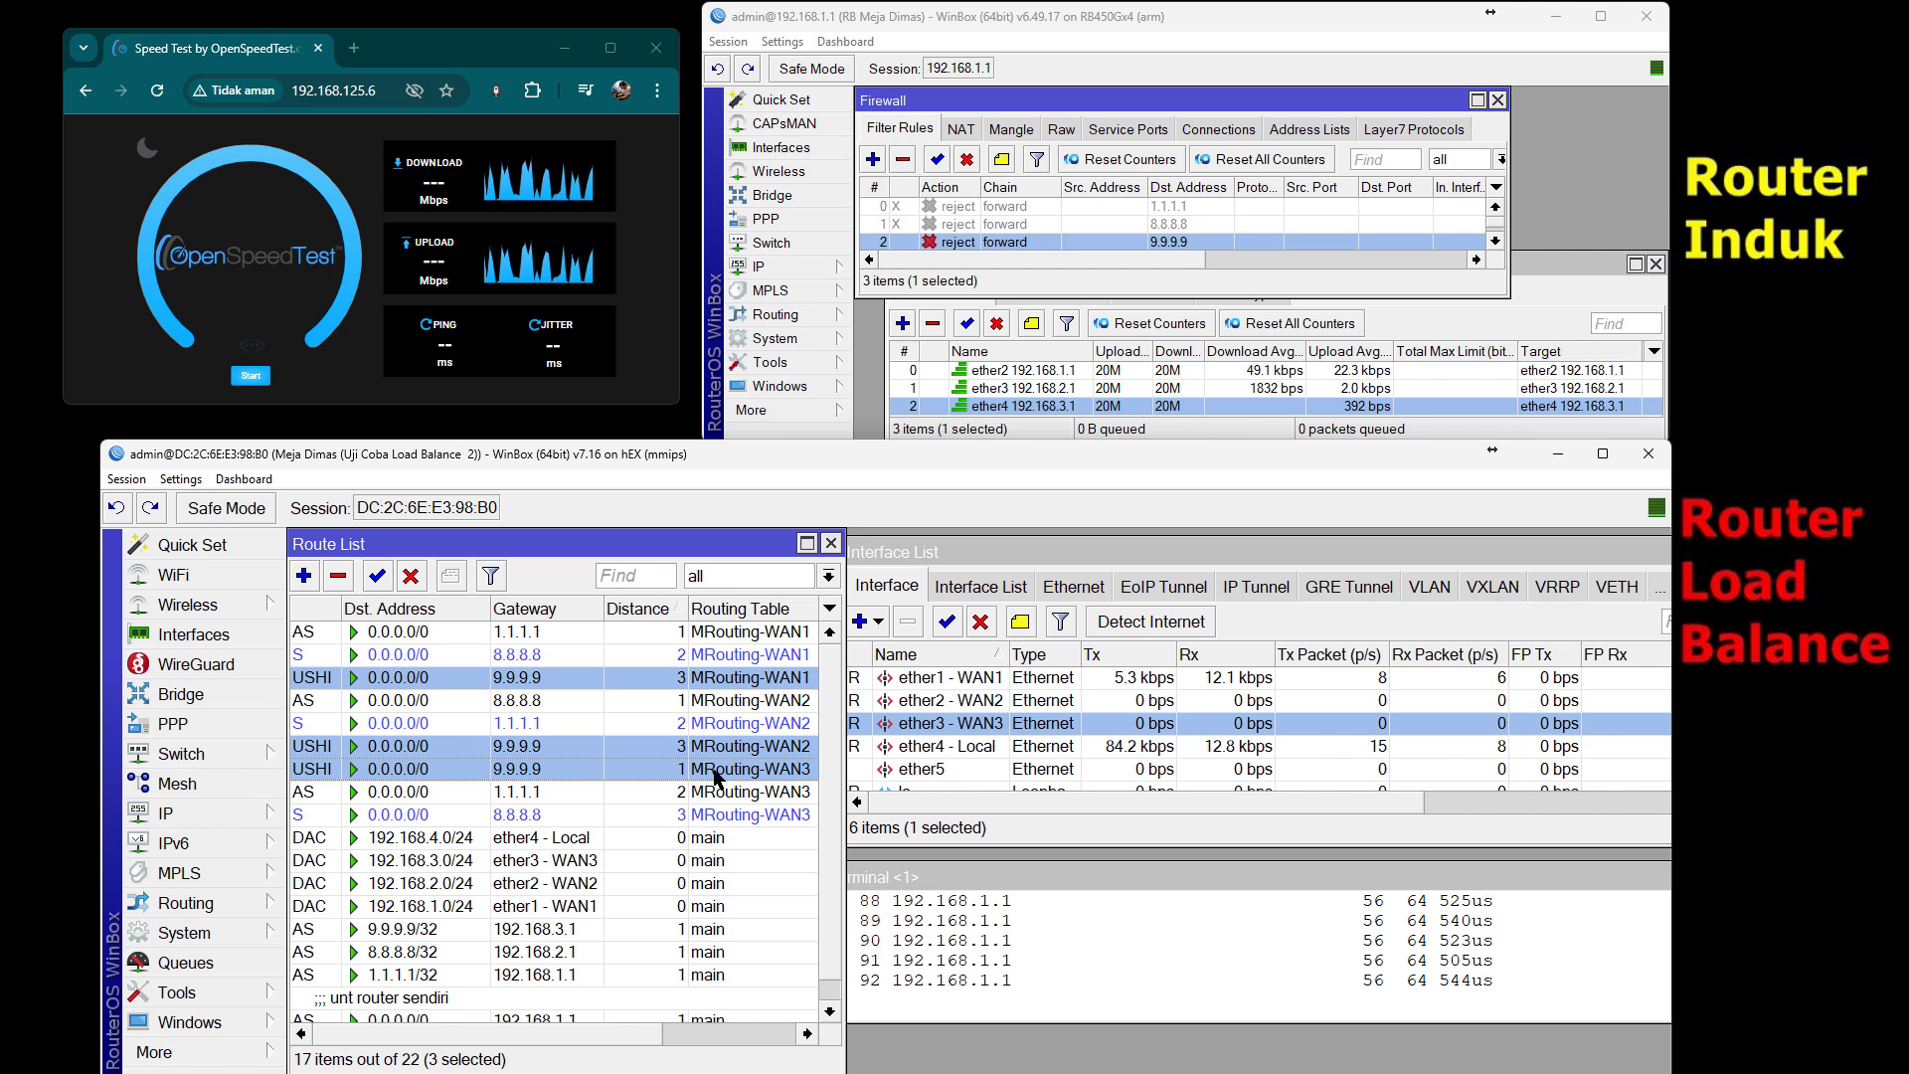
{"action": "left_click", "coordinate": [431, 771]}
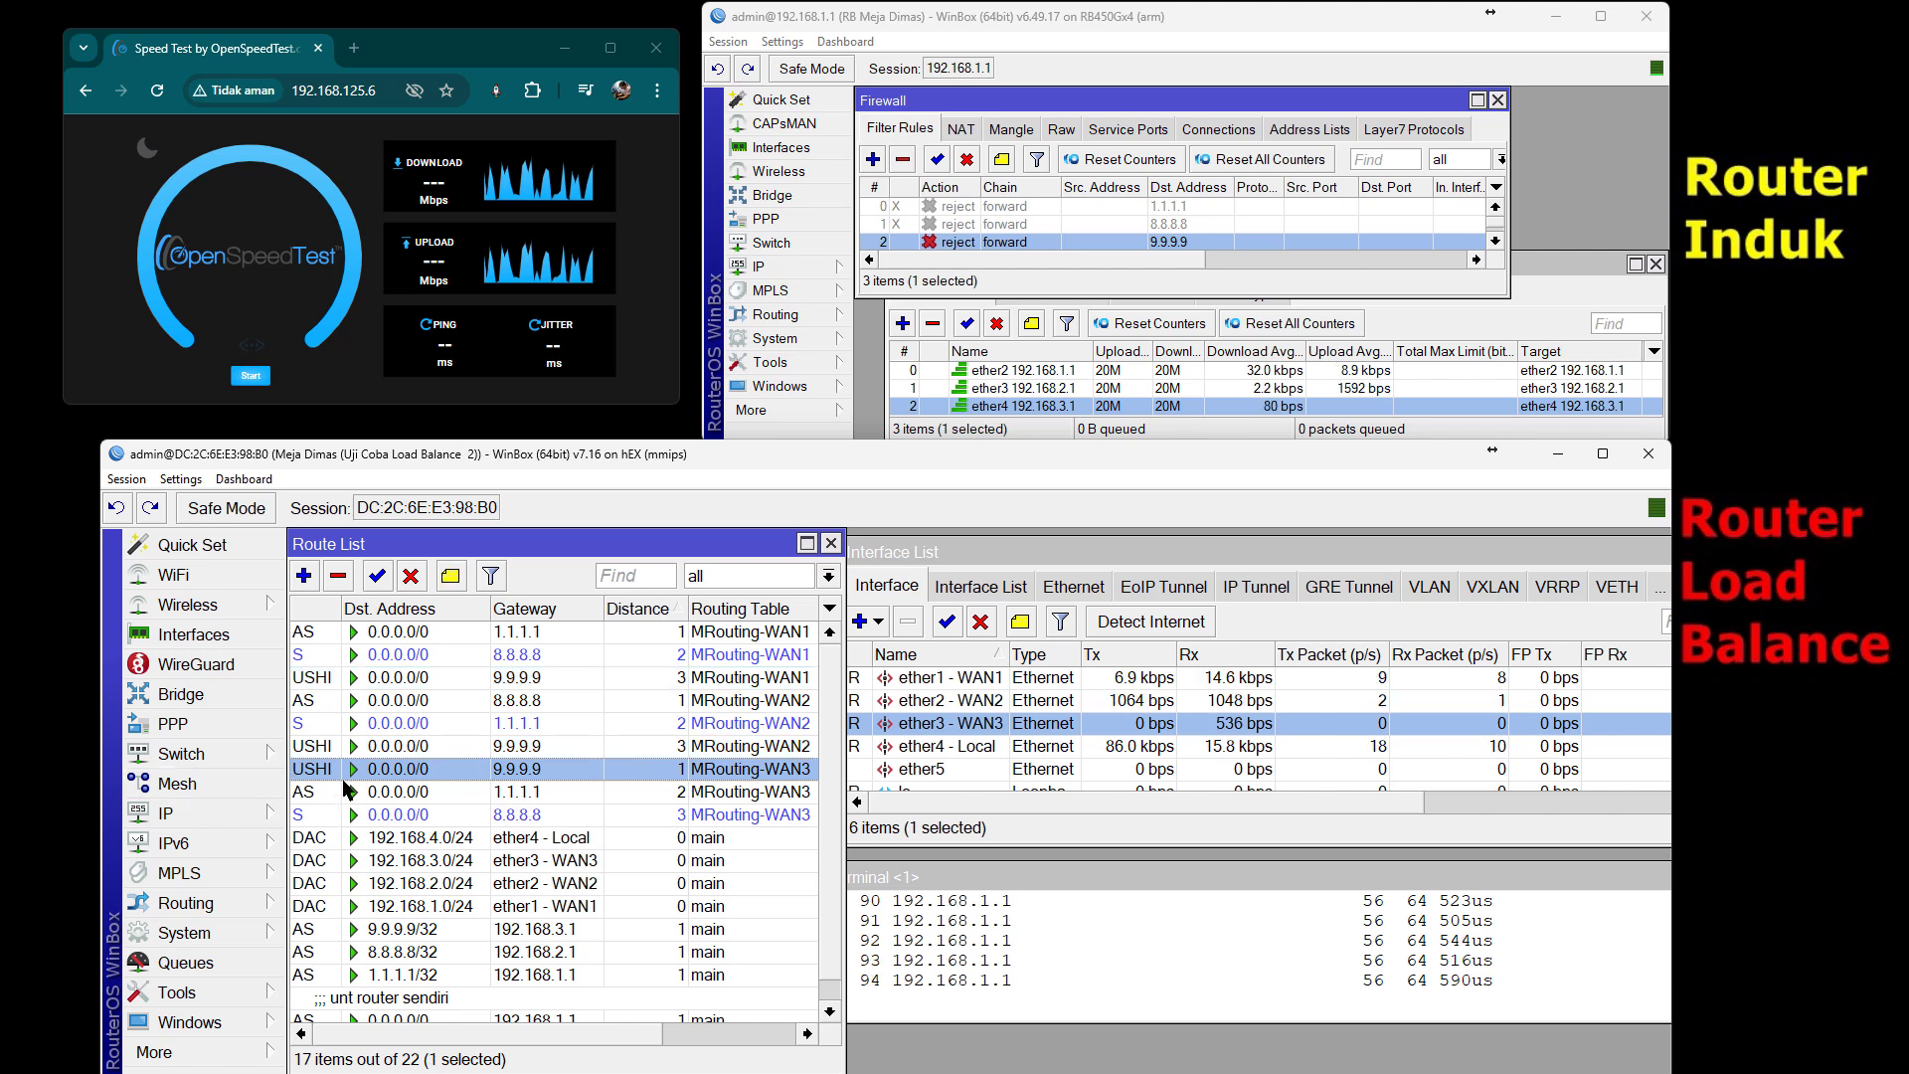
{"action": "left_click", "coordinate": [612, 792]}
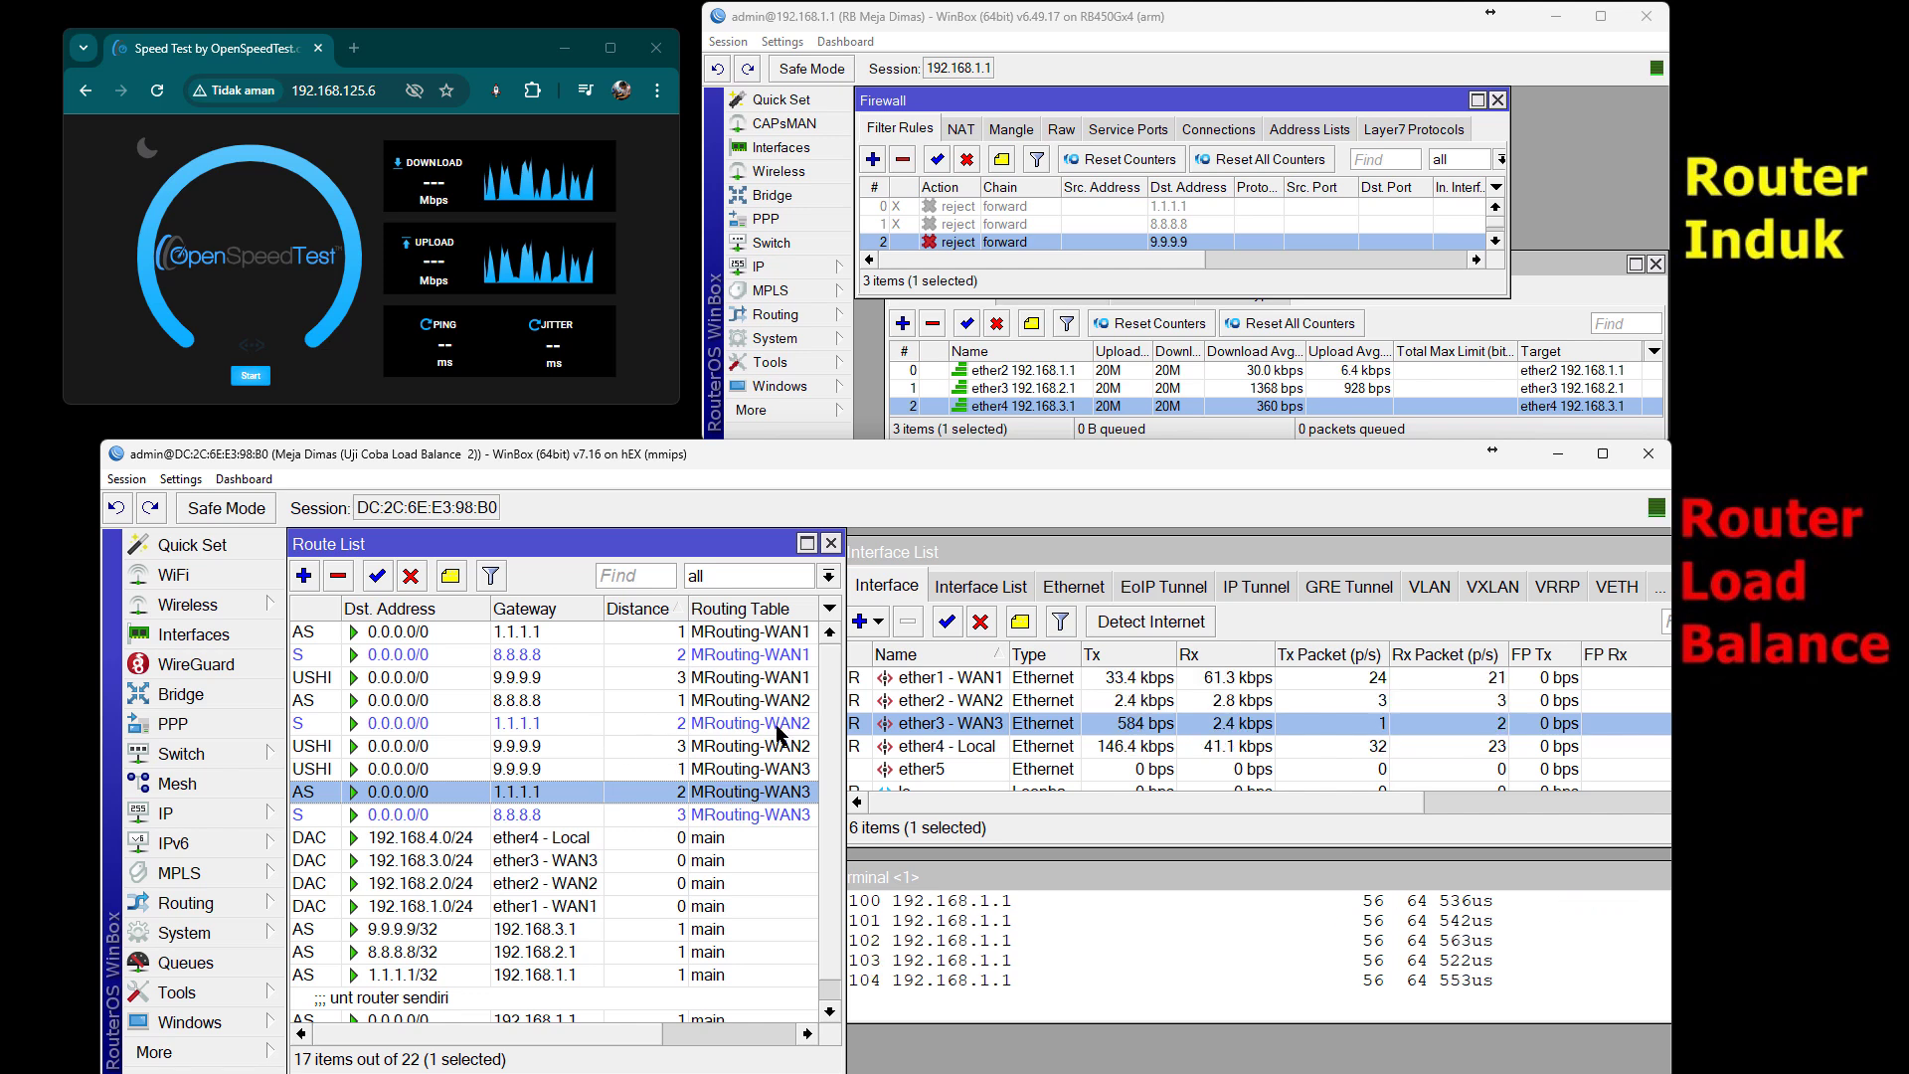
- Run OpenSpeedTest and select the ether2 192.168.1.1 and ether3 192.168.2.1 queues on the main router to compare their traffic
{"action": "left_click", "coordinate": [246, 377]}
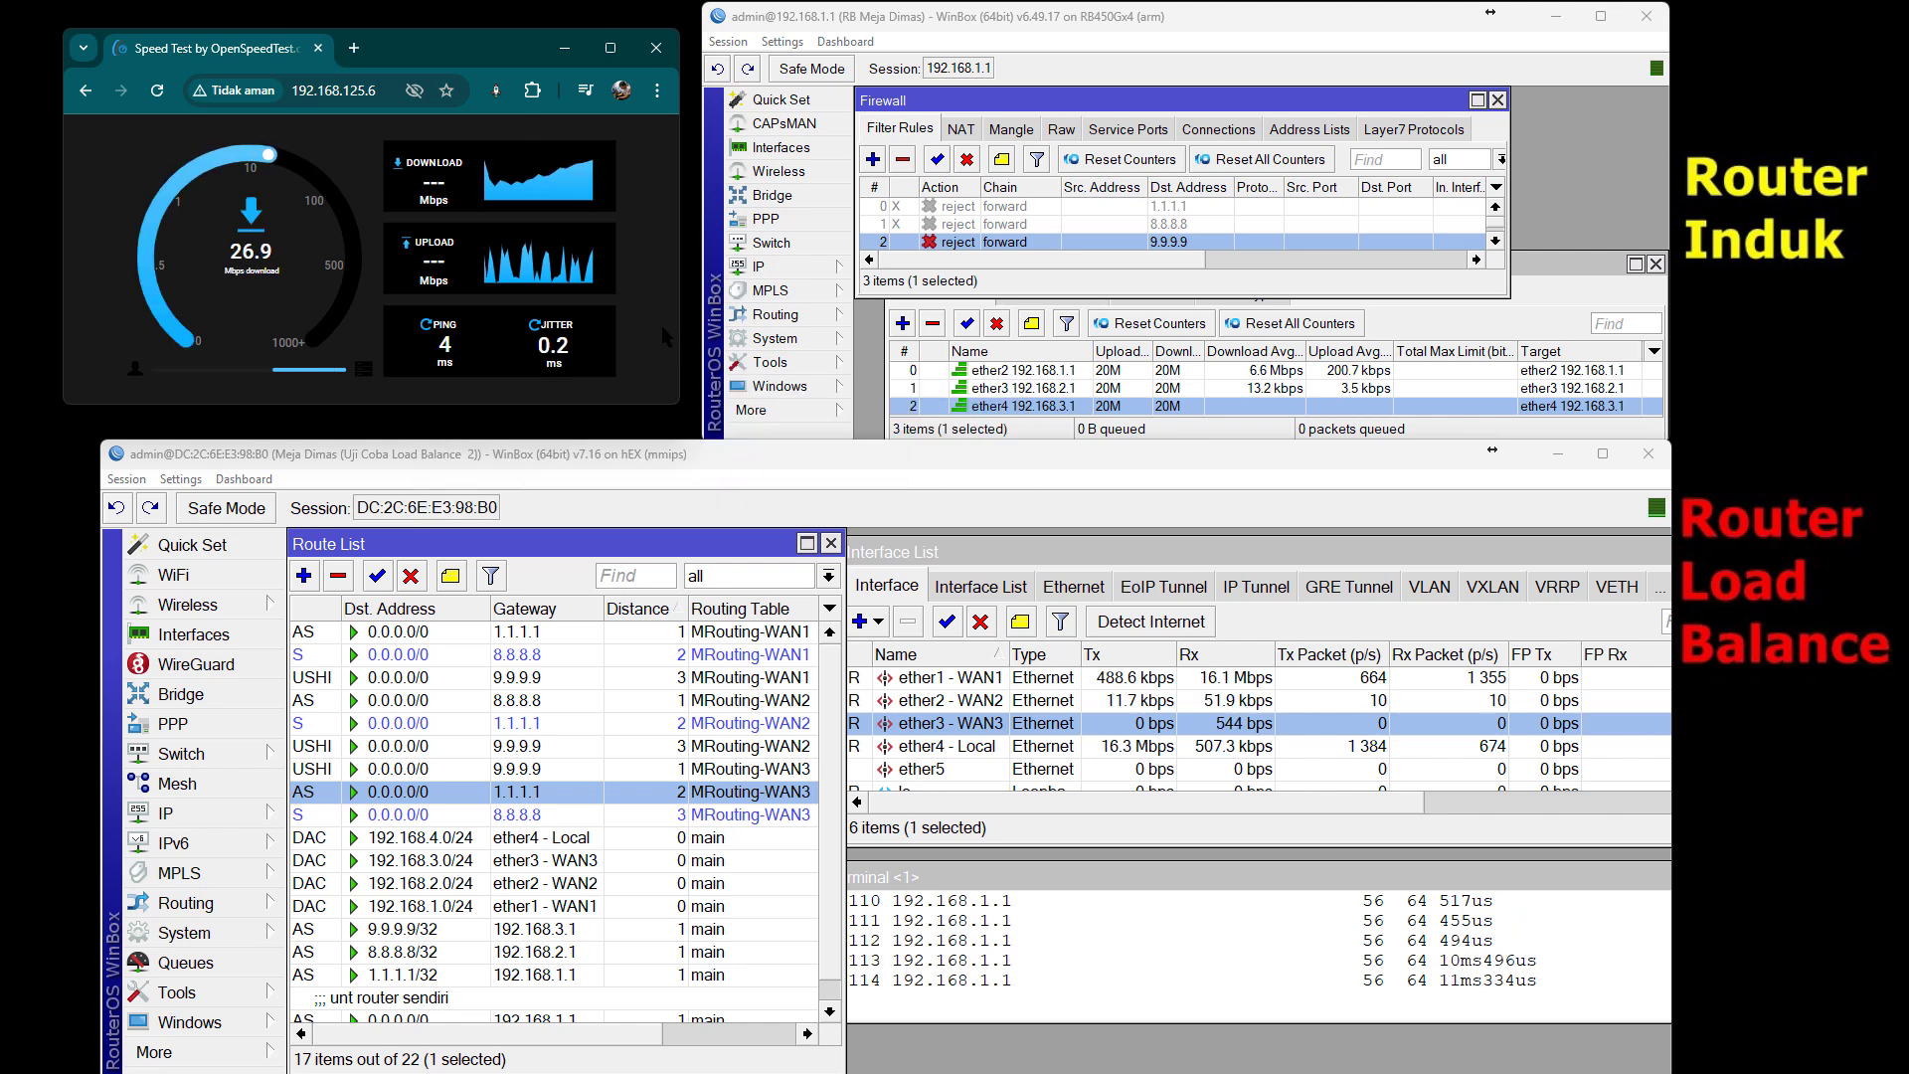
{"action": "left_click", "coordinate": [1443, 315]}
{"action": "left_click", "coordinate": [1323, 387]}
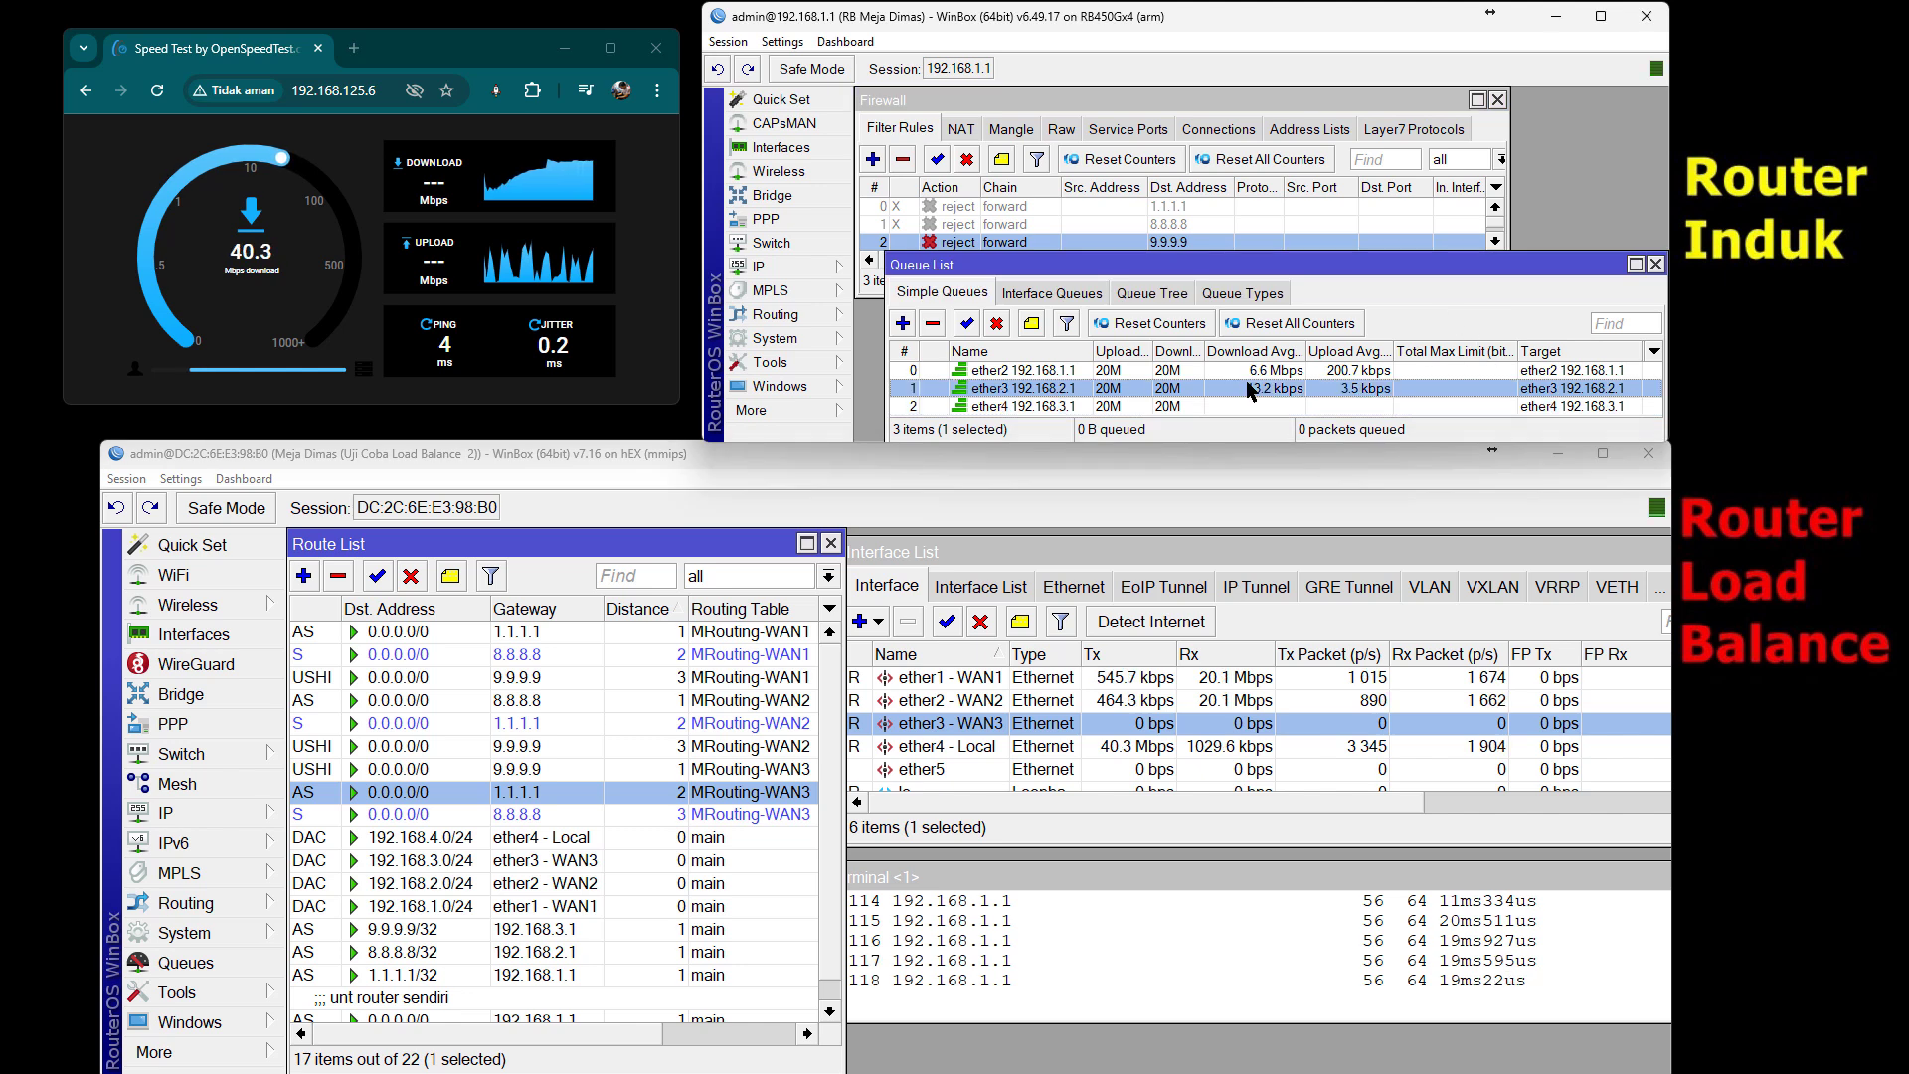
{"action": "left_click", "coordinate": [1322, 370], "text": "shift"}
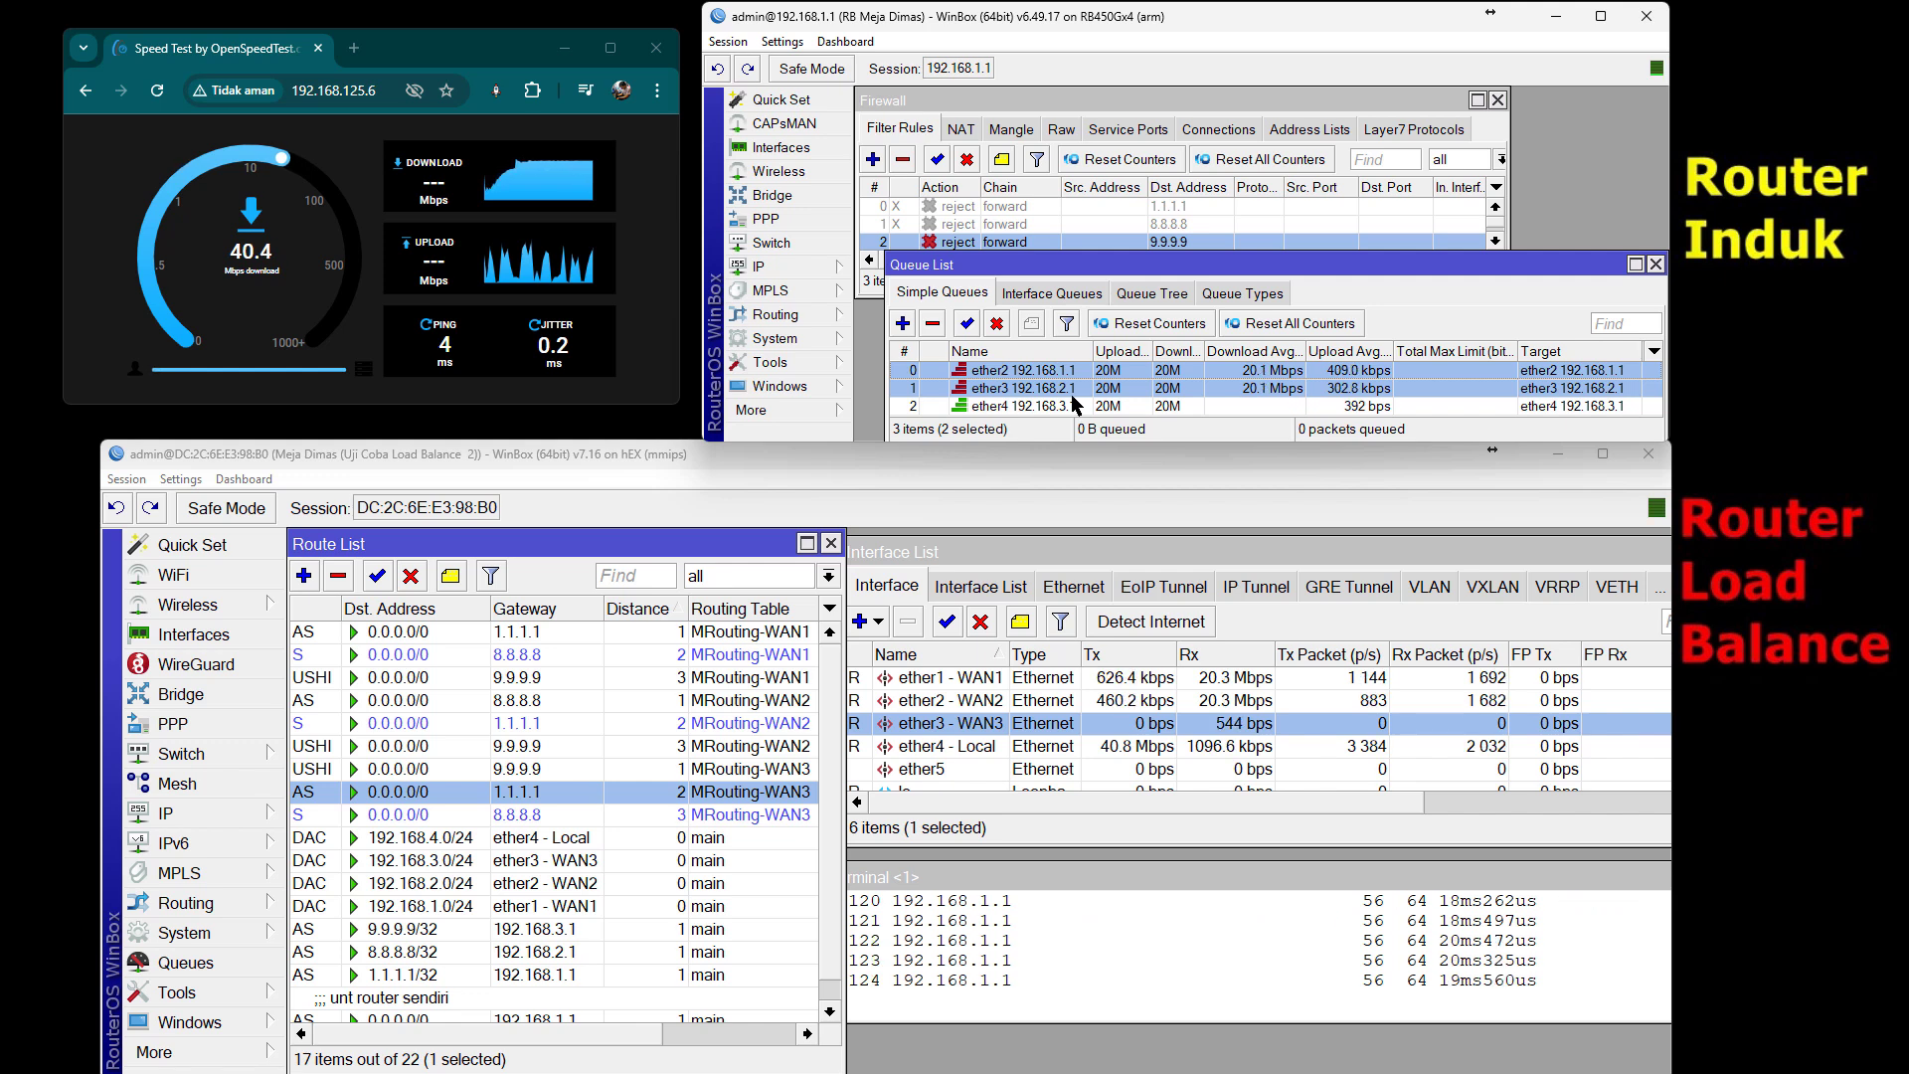
- Select the ether1 - WAN1 and ether2 - WAN2 interfaces on the load balance router to check their upload traffic
{"action": "left_click", "coordinate": [1297, 564]}
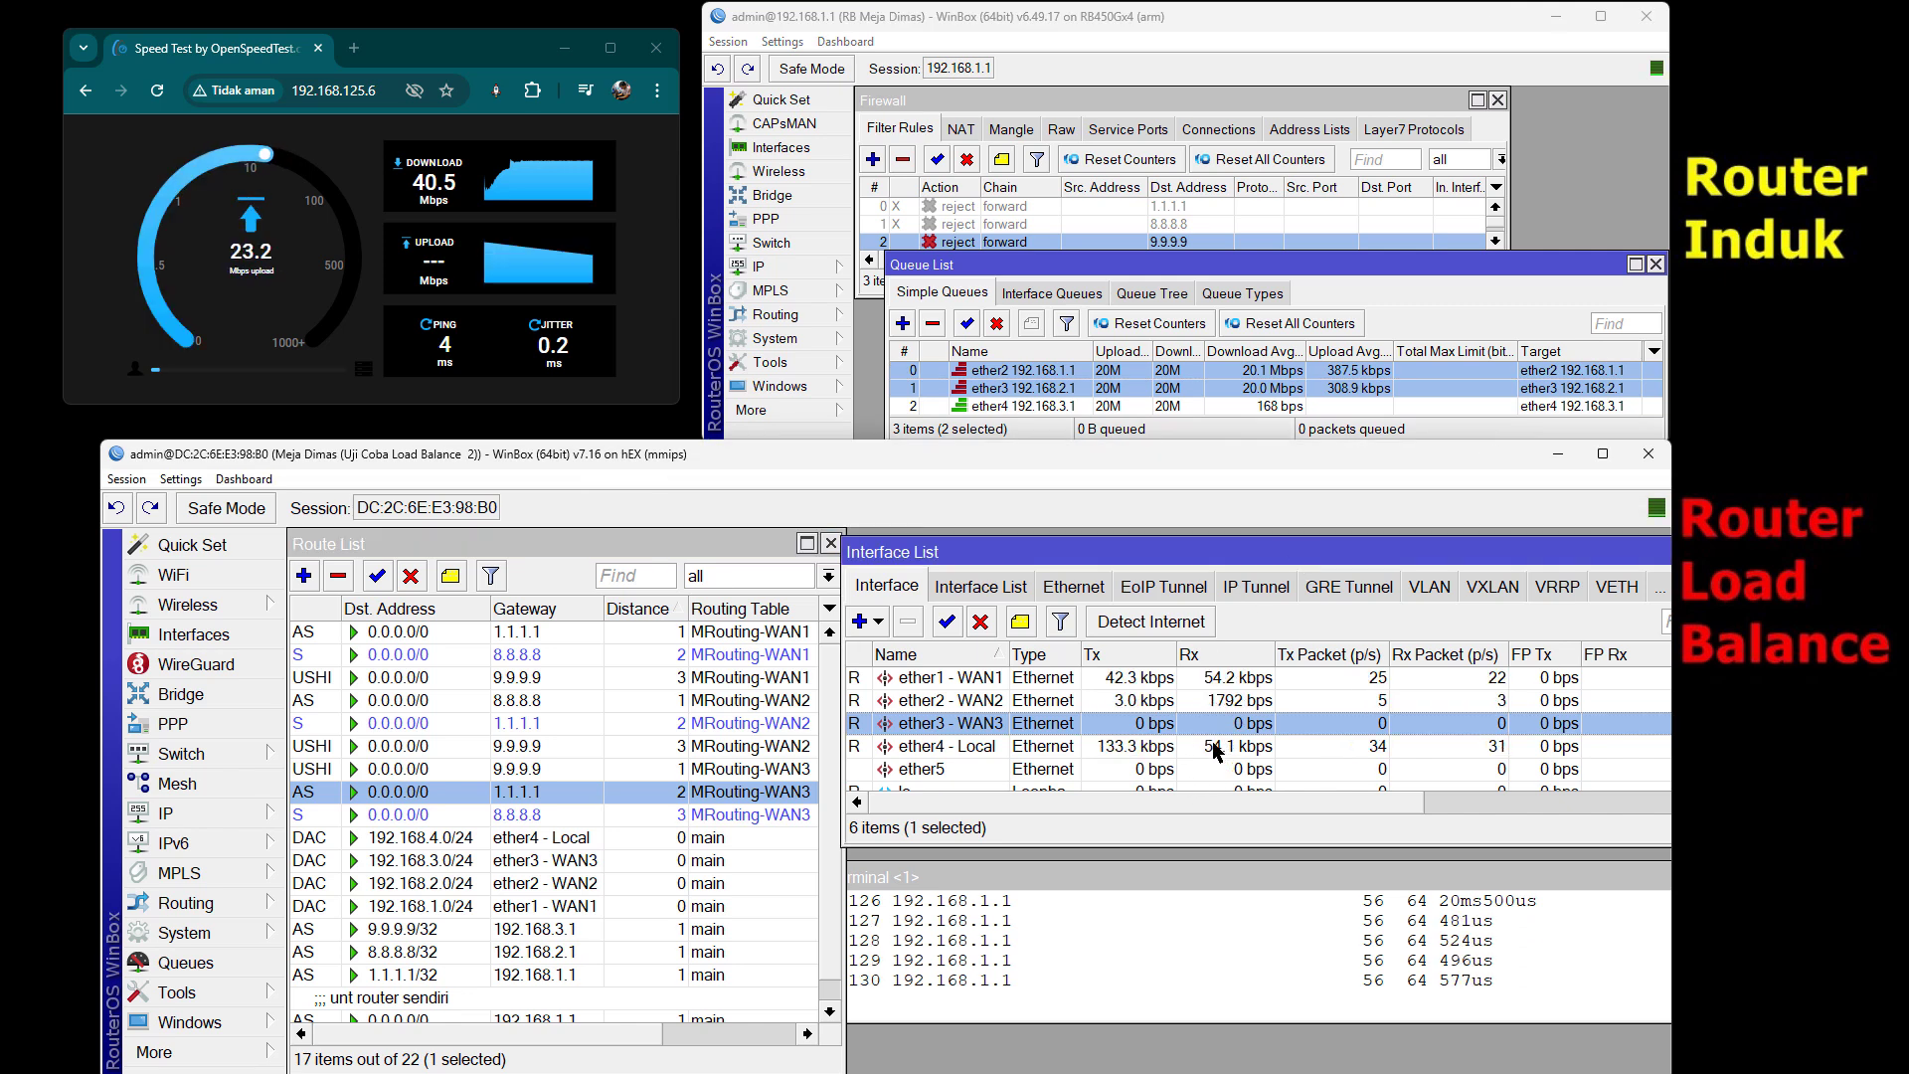
{"action": "left_click", "coordinate": [1177, 708]}
{"action": "key", "text": "shift+Up"}
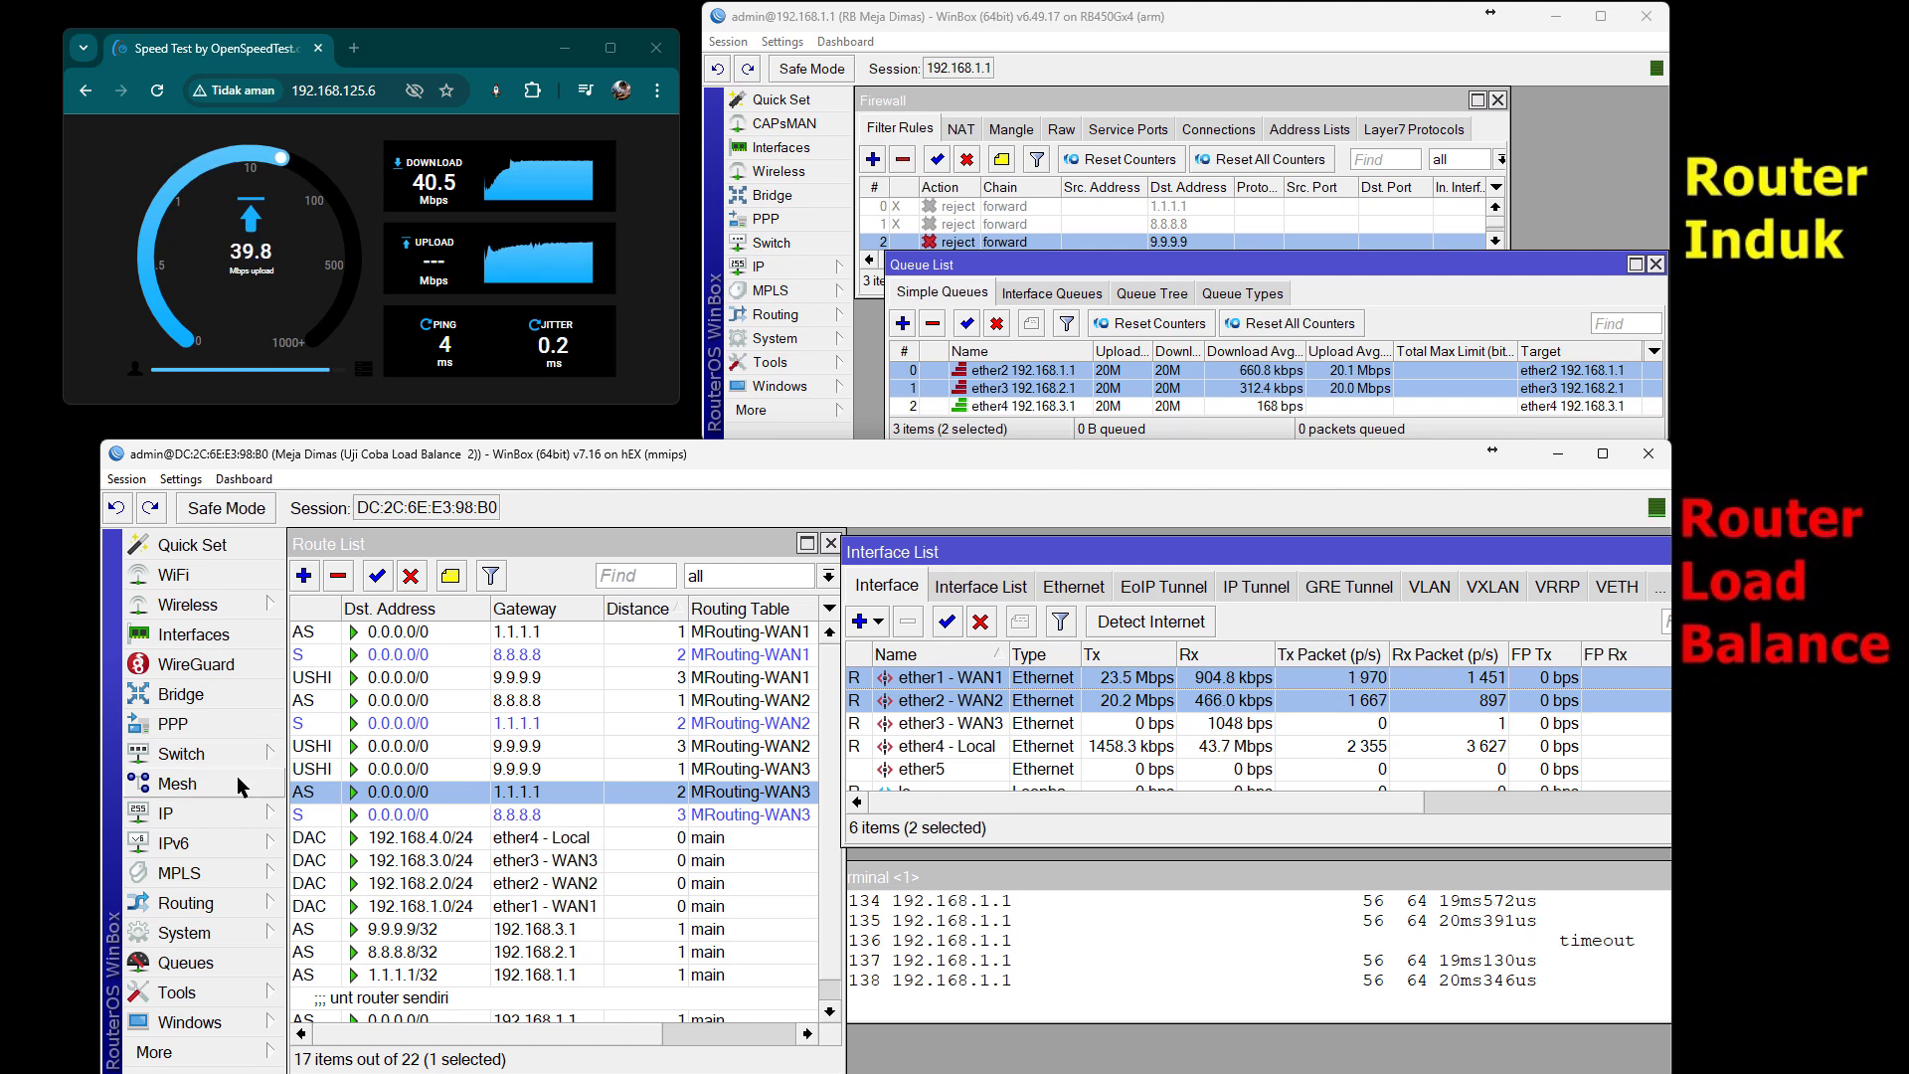
- Show the load balance router's firewall connections sorted by connection mark and examine the MConnn-WAN3 entries
{"action": "left_click", "coordinate": [228, 815]}
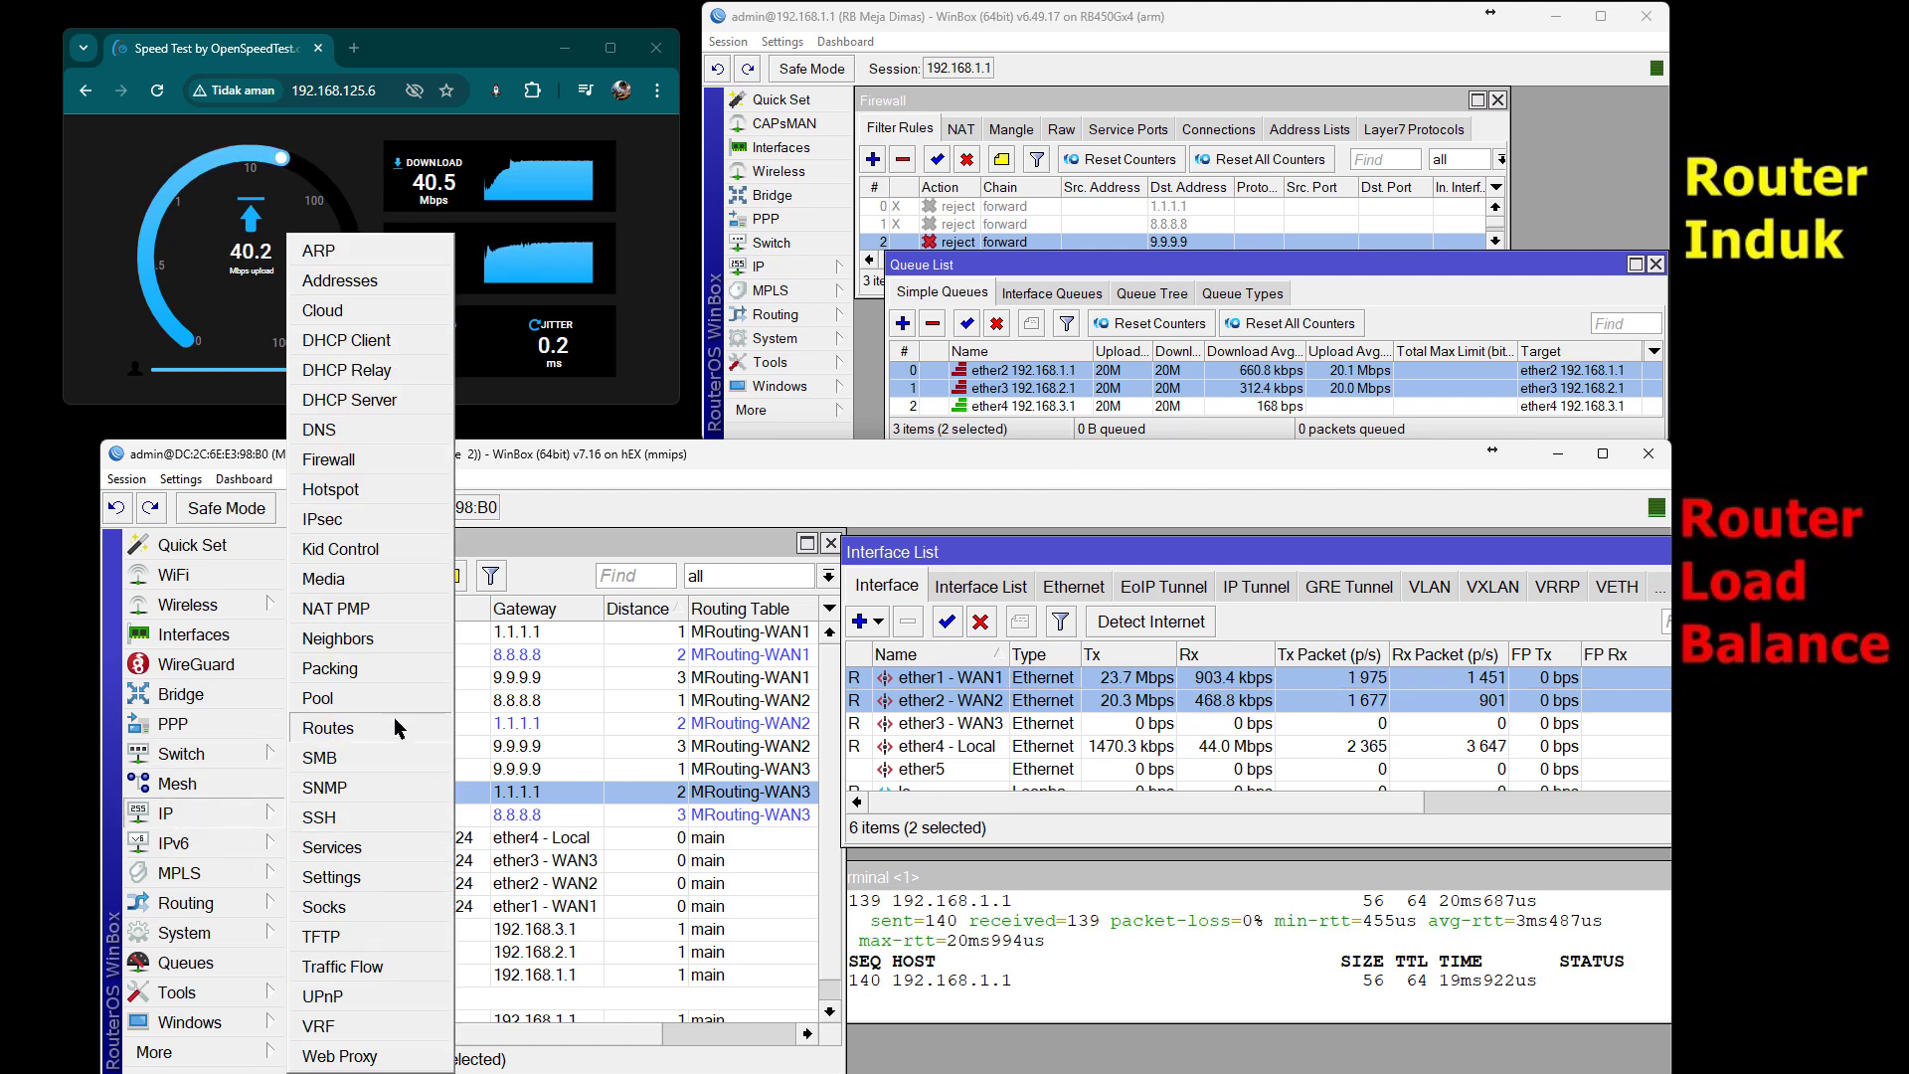
{"action": "left_click", "coordinate": [371, 460]}
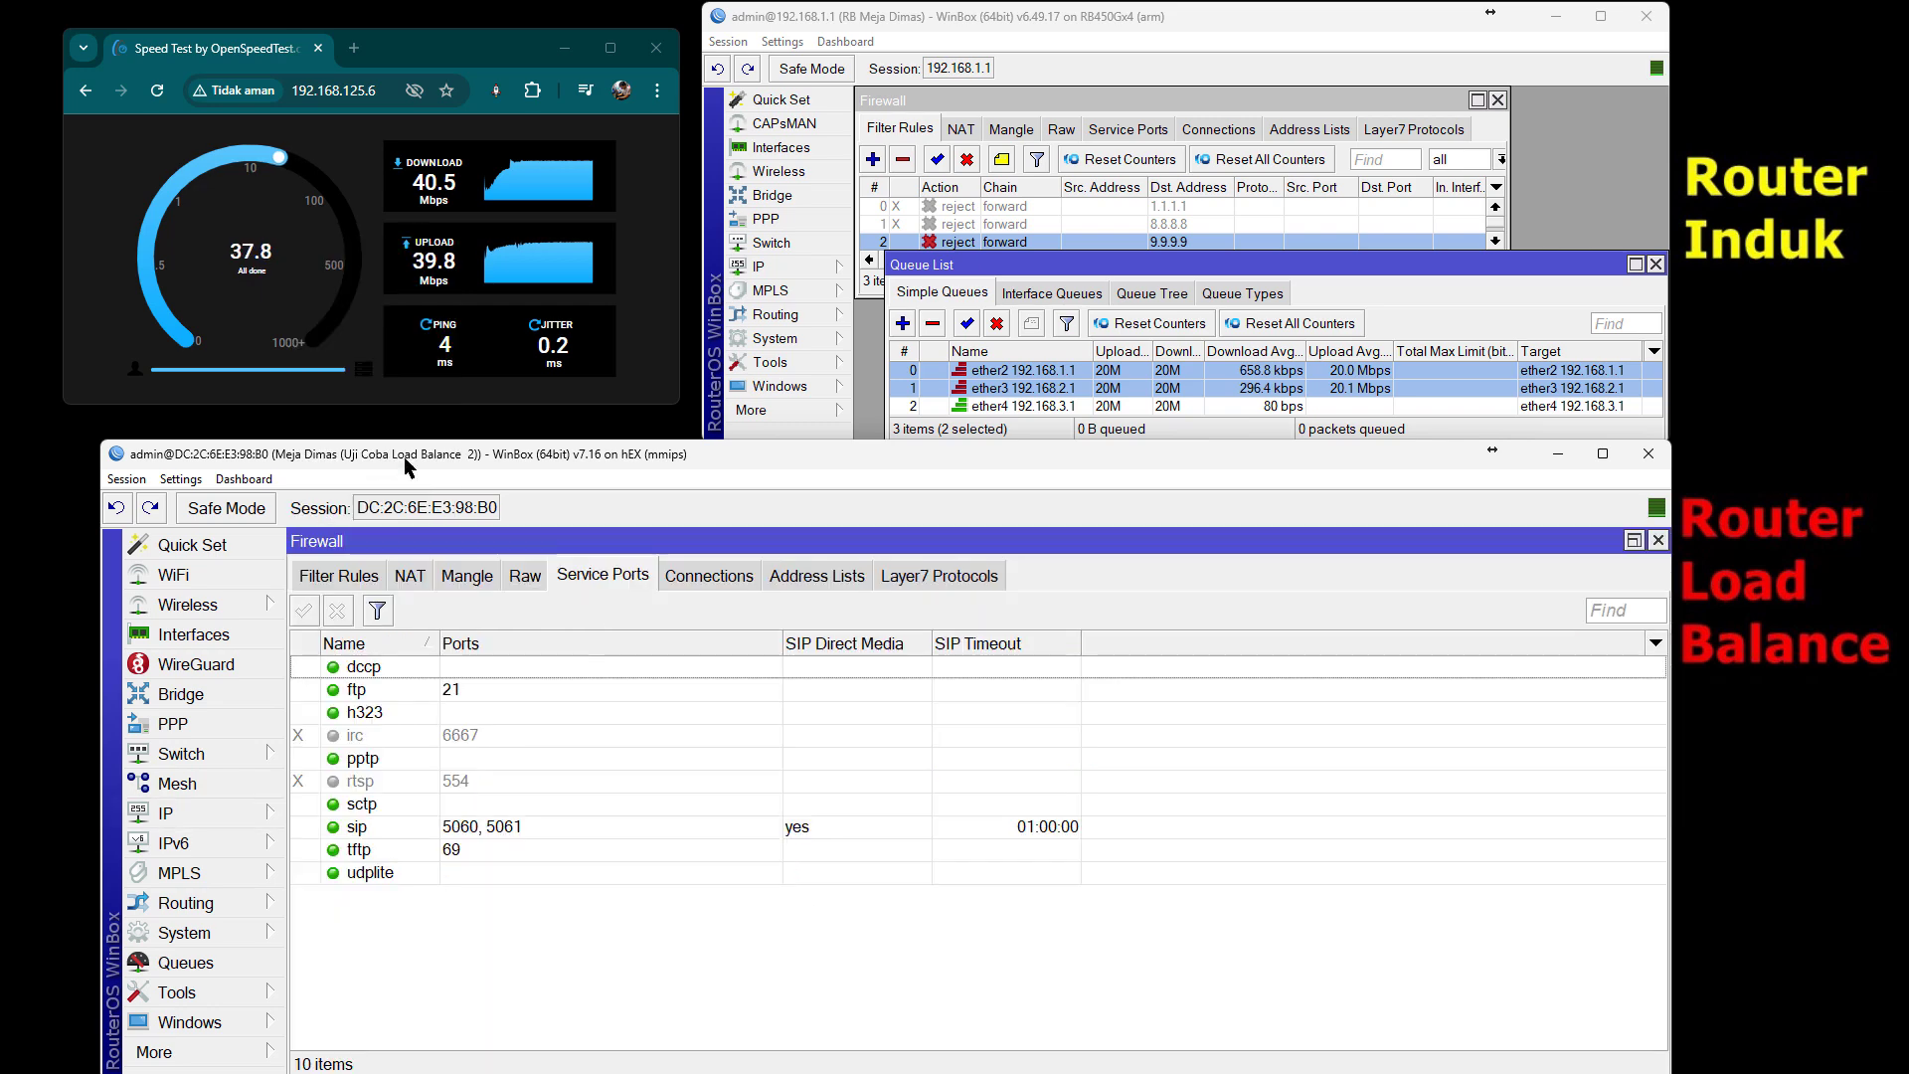
{"action": "left_click", "coordinate": [707, 577]}
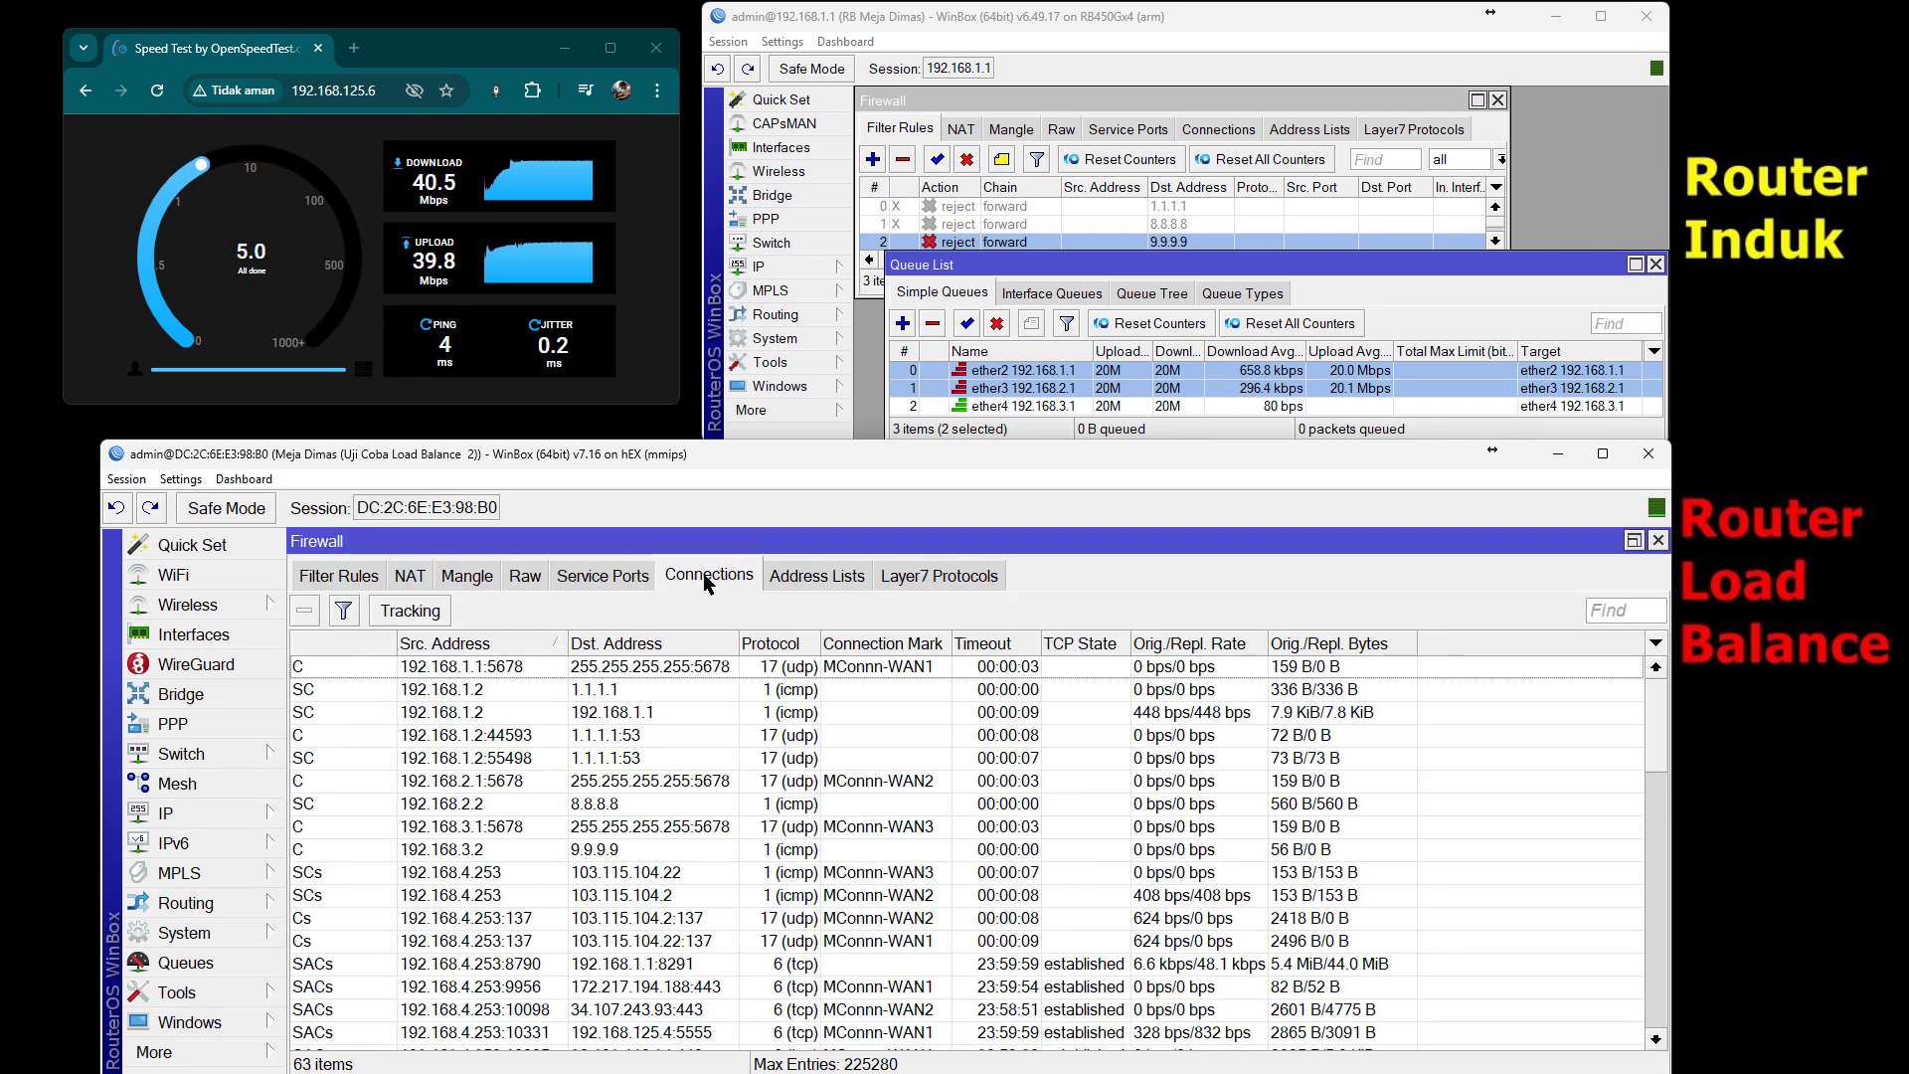
{"action": "left_click", "coordinate": [906, 646]}
{"action": "scroll", "coordinate": [852, 792], "scroll_direction": "down", "scroll_amount": 5}
{"action": "scroll", "coordinate": [972, 790], "scroll_direction": "down", "scroll_amount": 5}
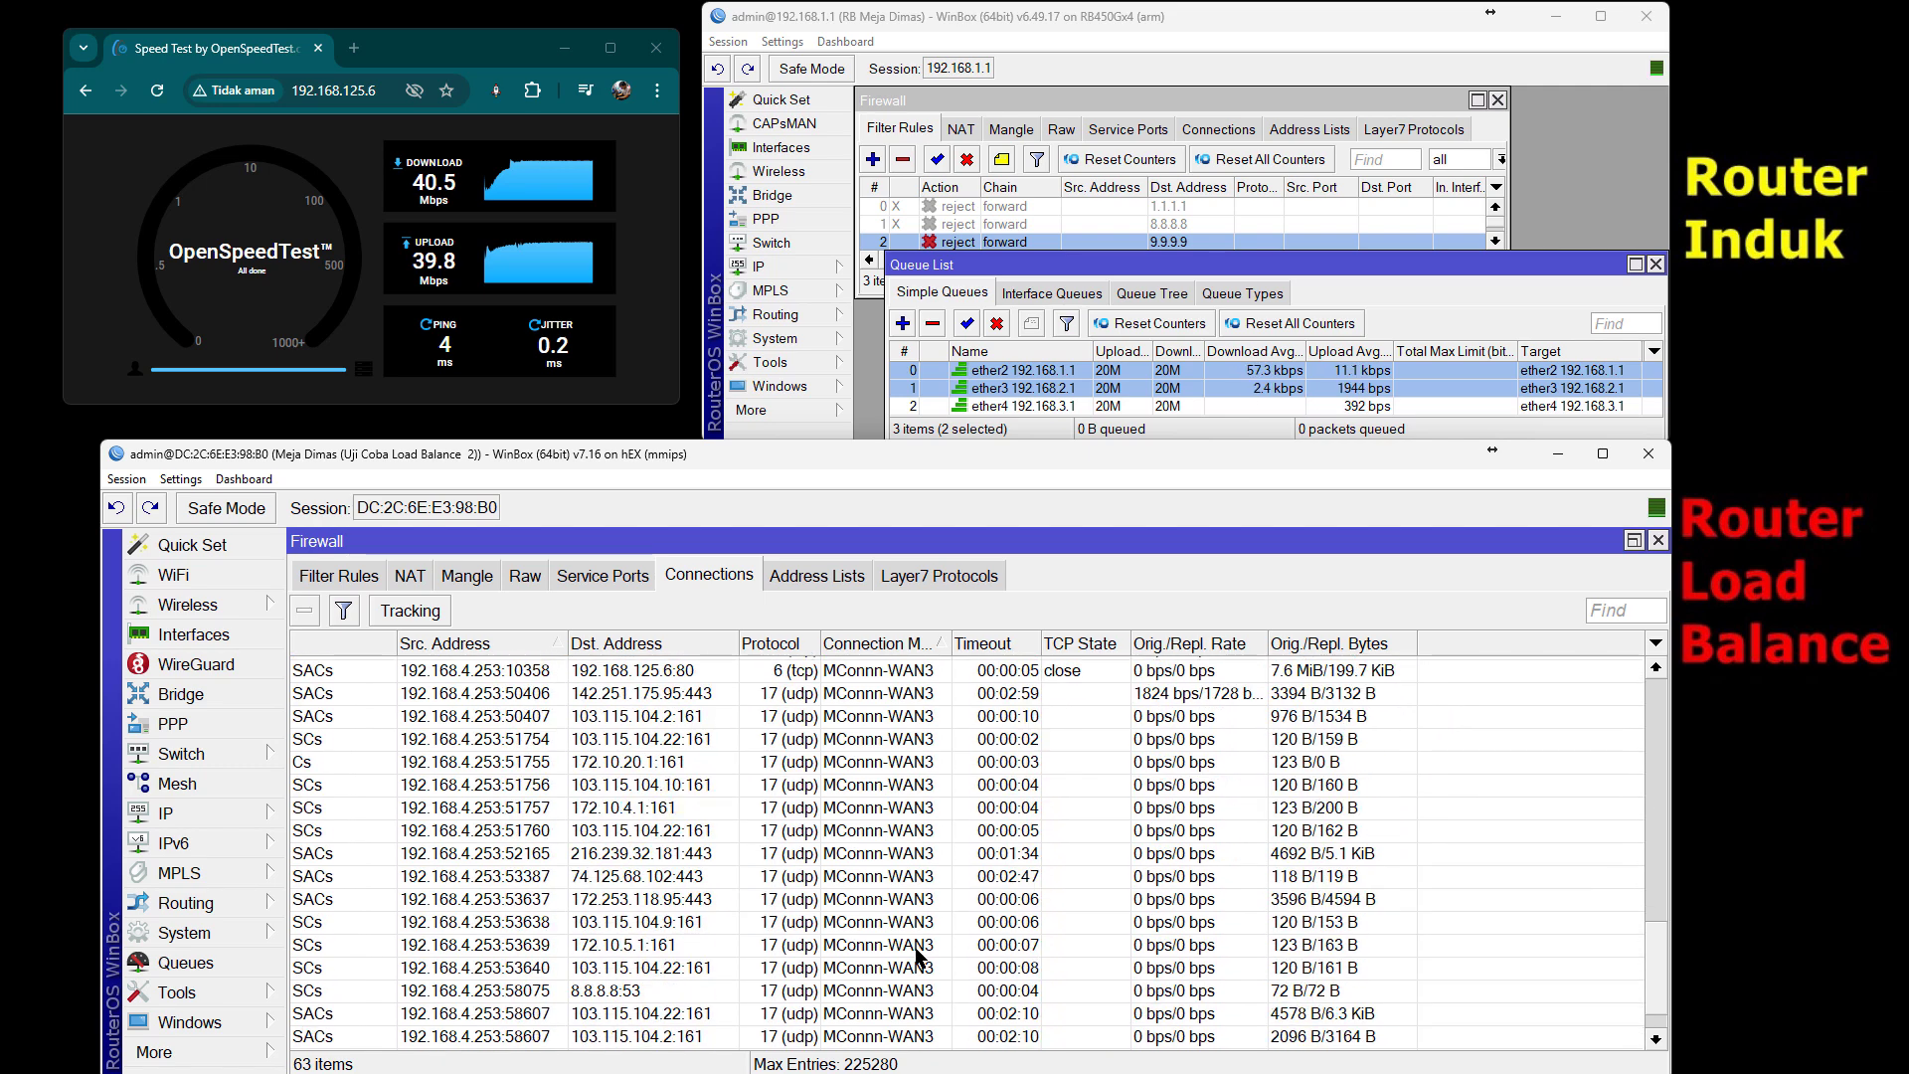
{"action": "scroll", "coordinate": [930, 944], "scroll_direction": "down", "scroll_amount": 4}
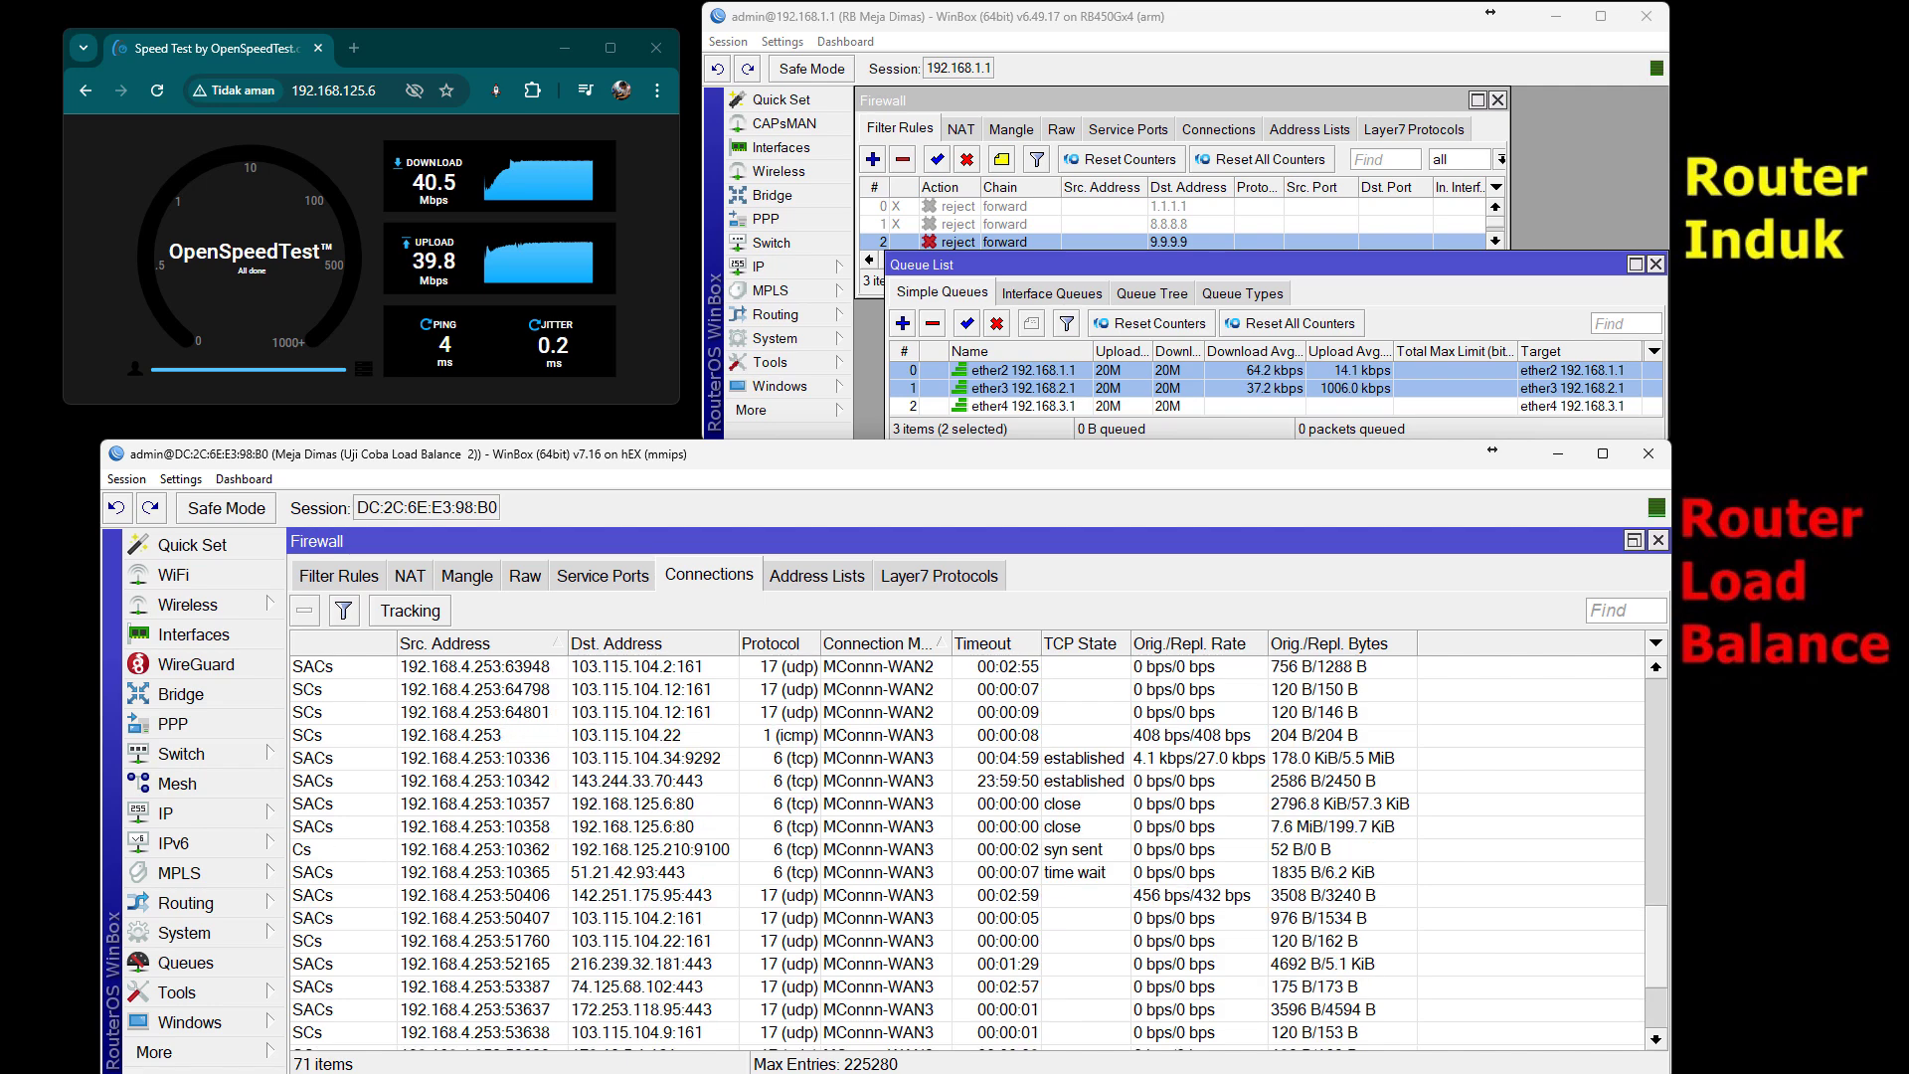
{"action": "key", "text": "alt+Tab"}
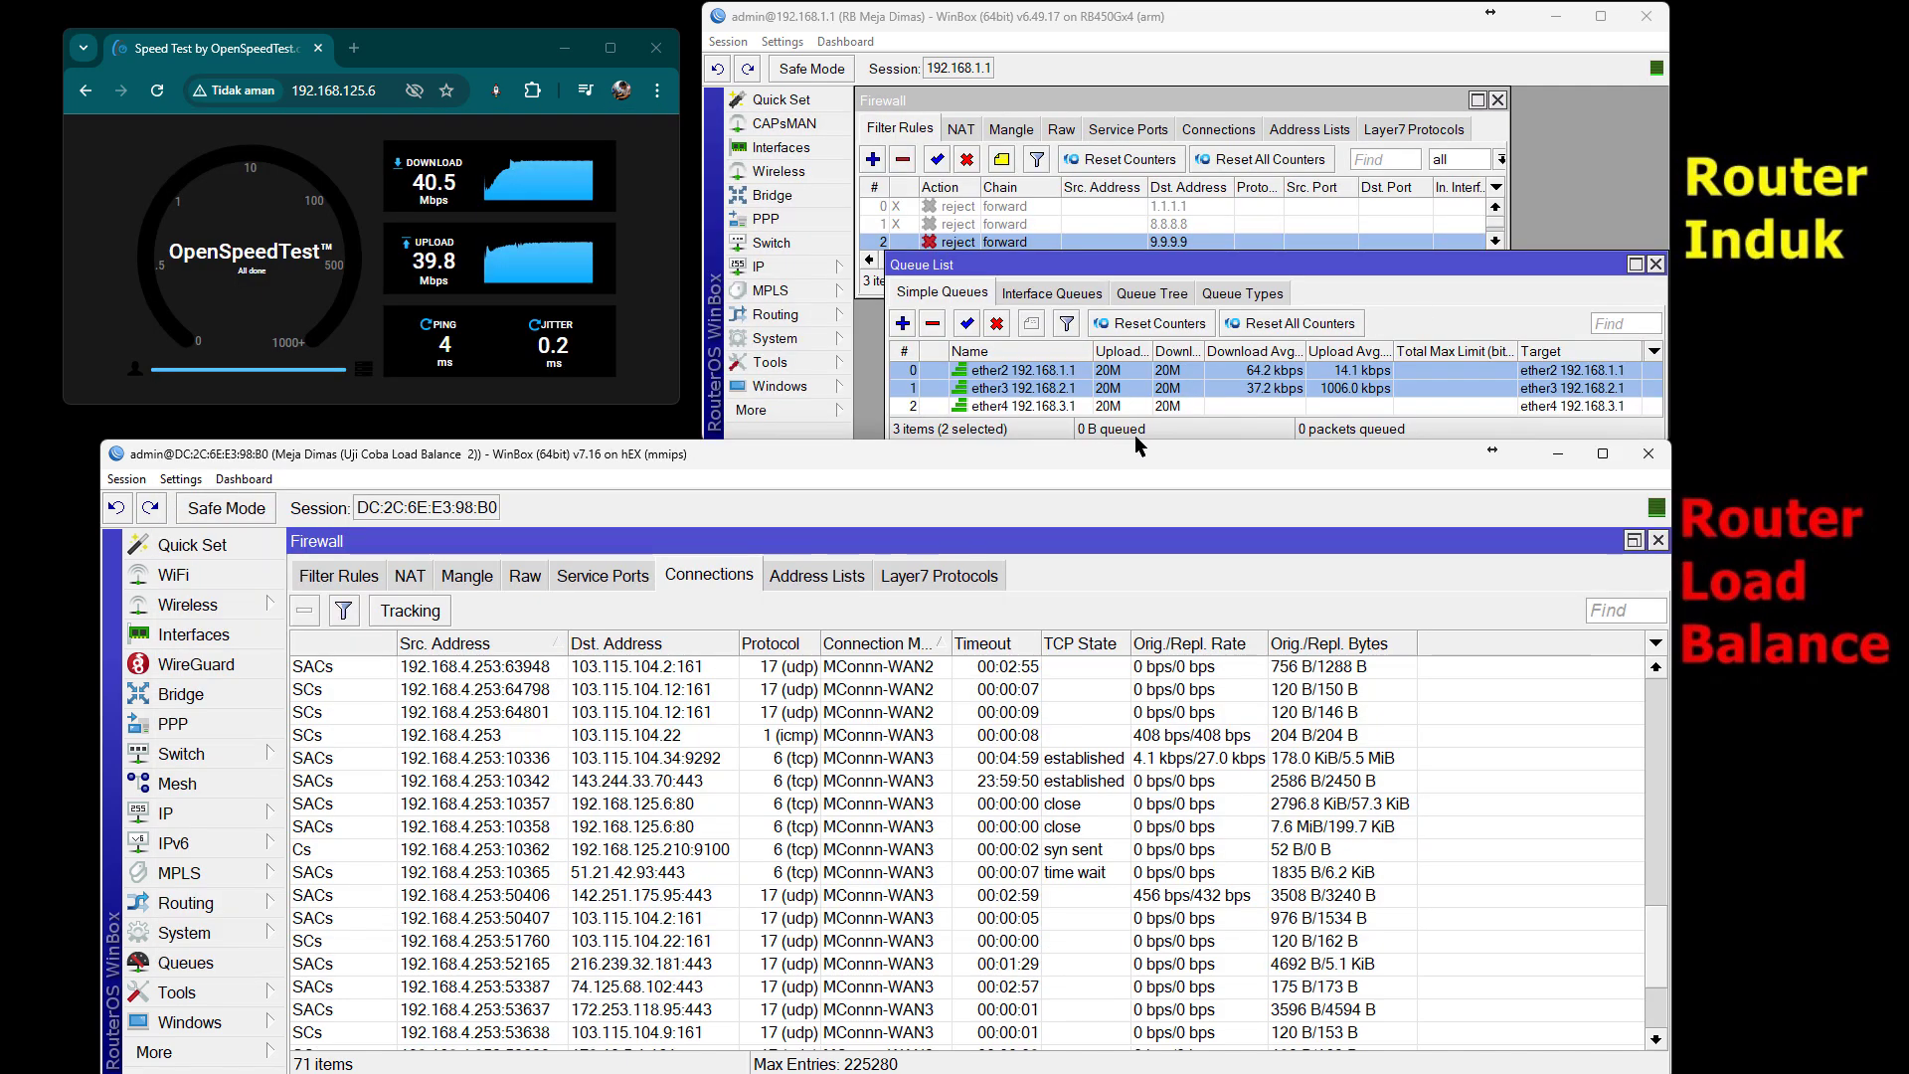